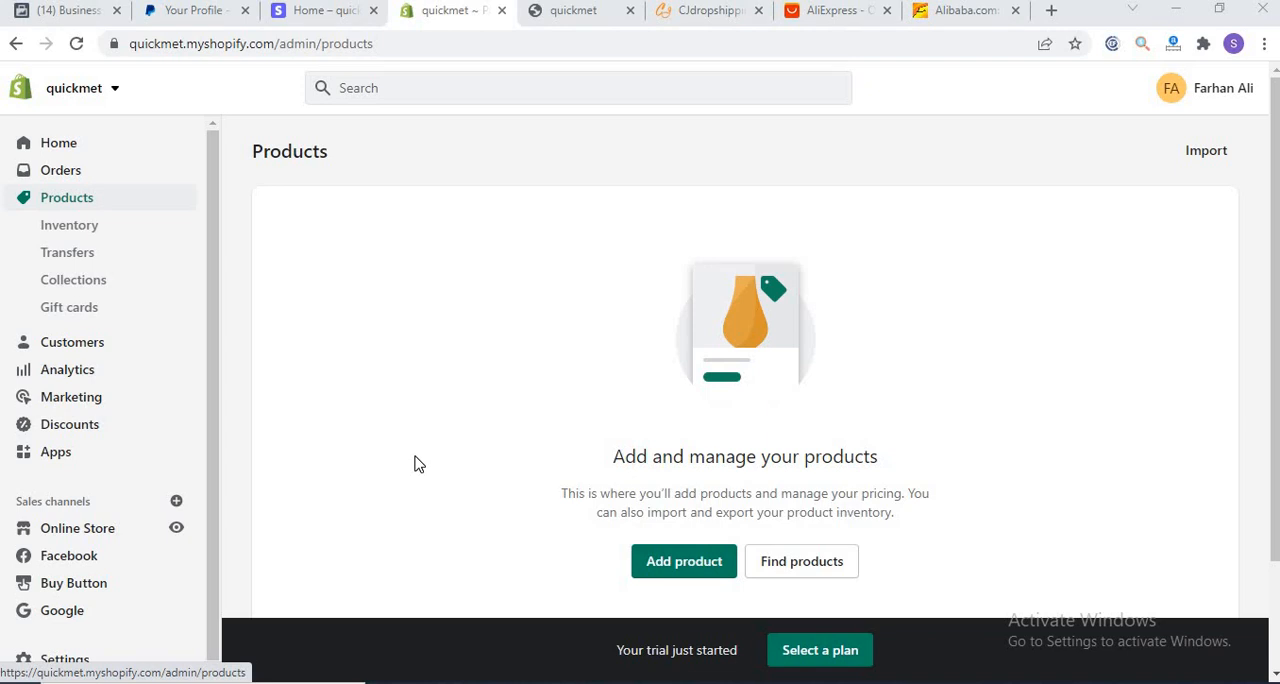
# Step: Switch to Neat Office Writer to review the dropshipping diagram in Drop shipping.docx and the requirements list in documents required.docx
pyautogui.moveTo(757, 683)
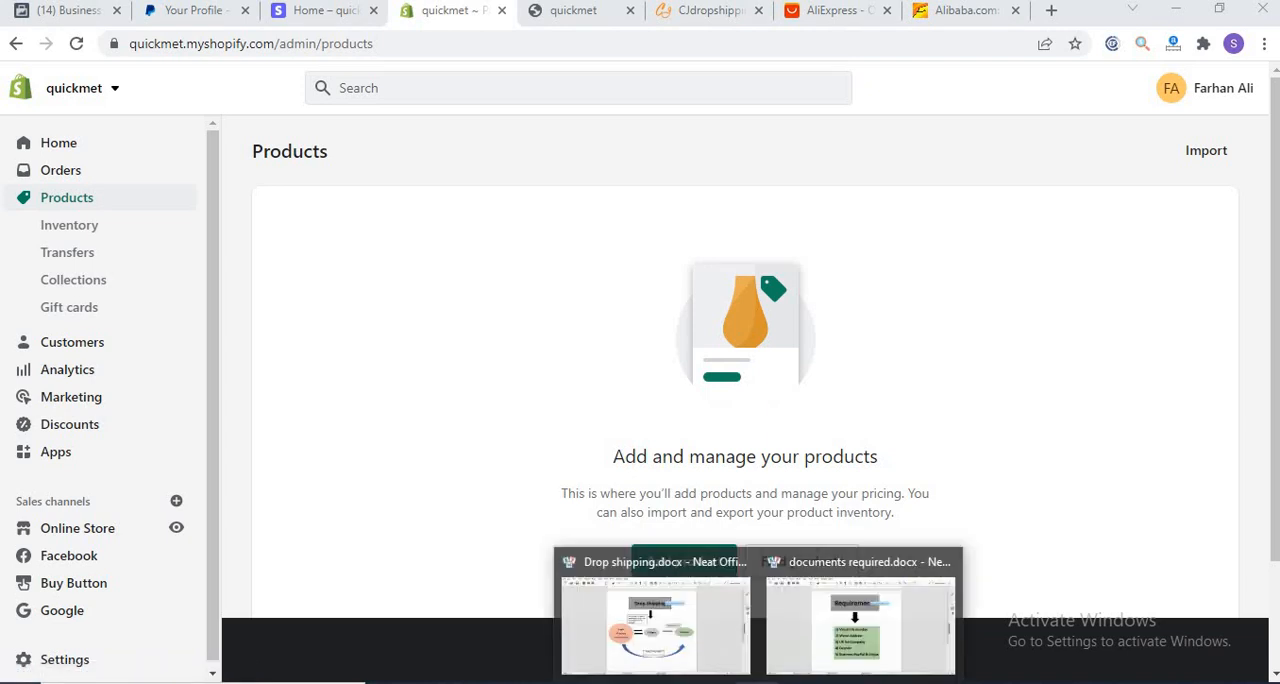
pyautogui.click(660, 635)
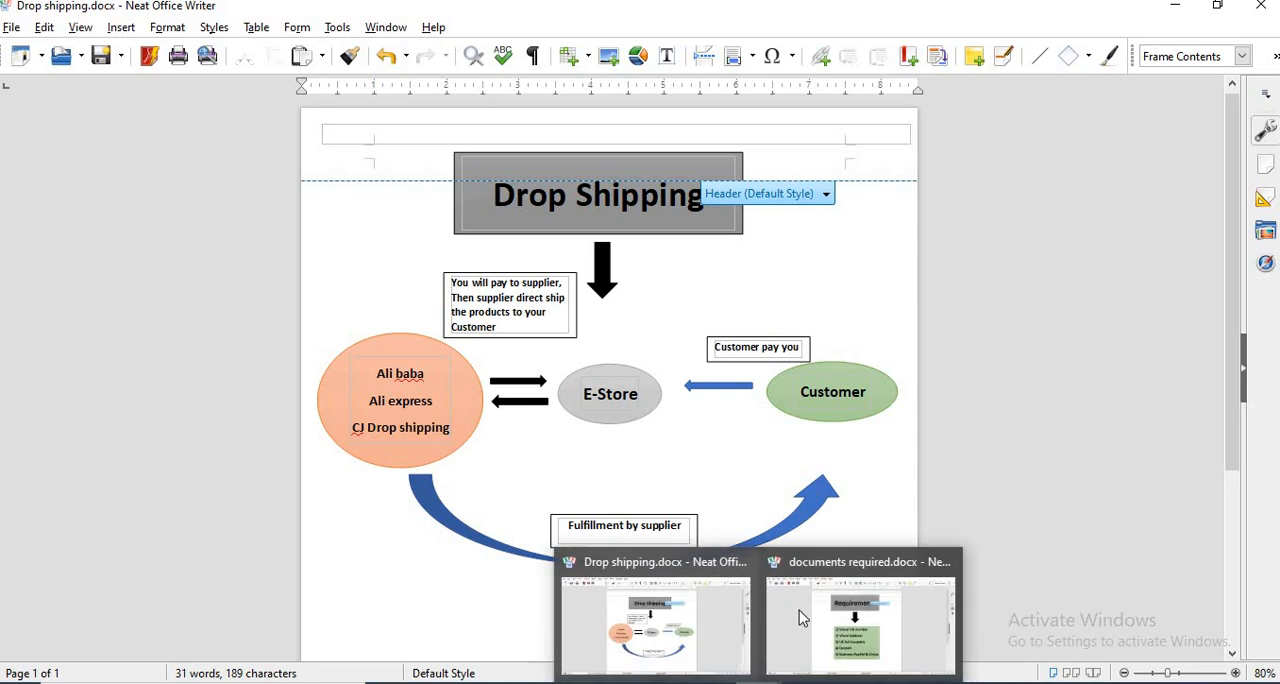
pyautogui.click(800, 612)
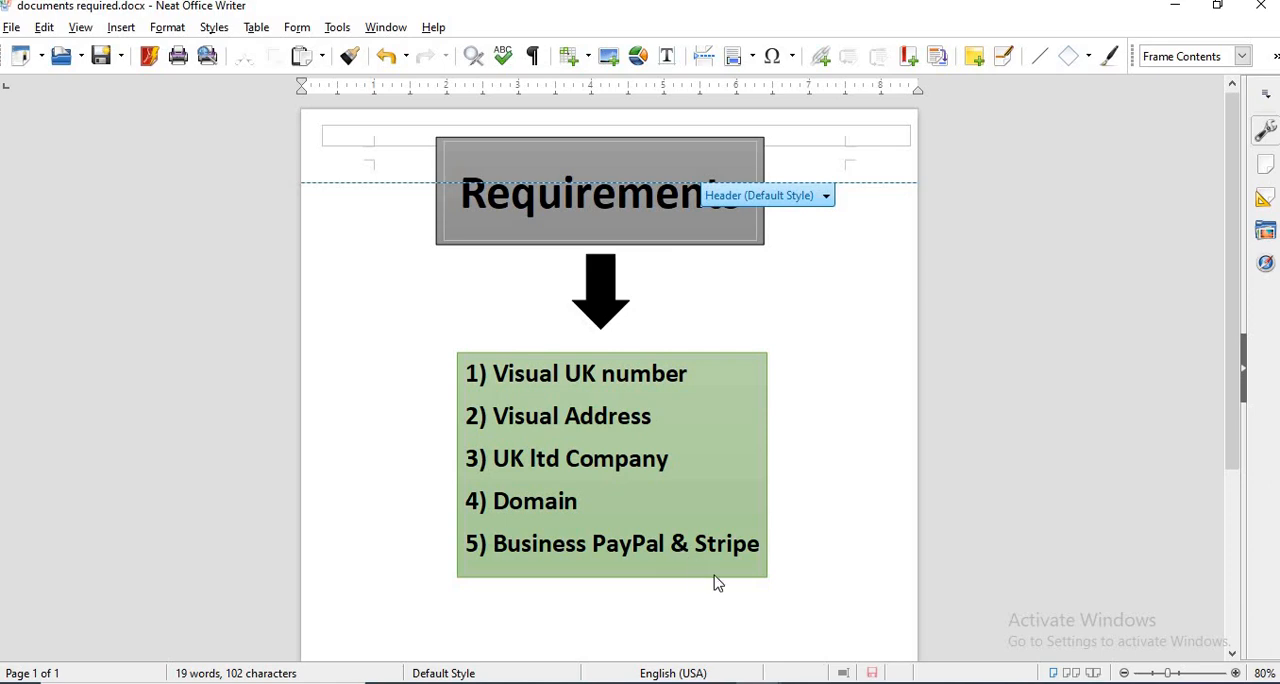
# Step: Switch to Chrome, search Google for Shopify in a new tab, and open Shopify's own free-trial sign-up page without its overlay
pyautogui.click(803, 683)
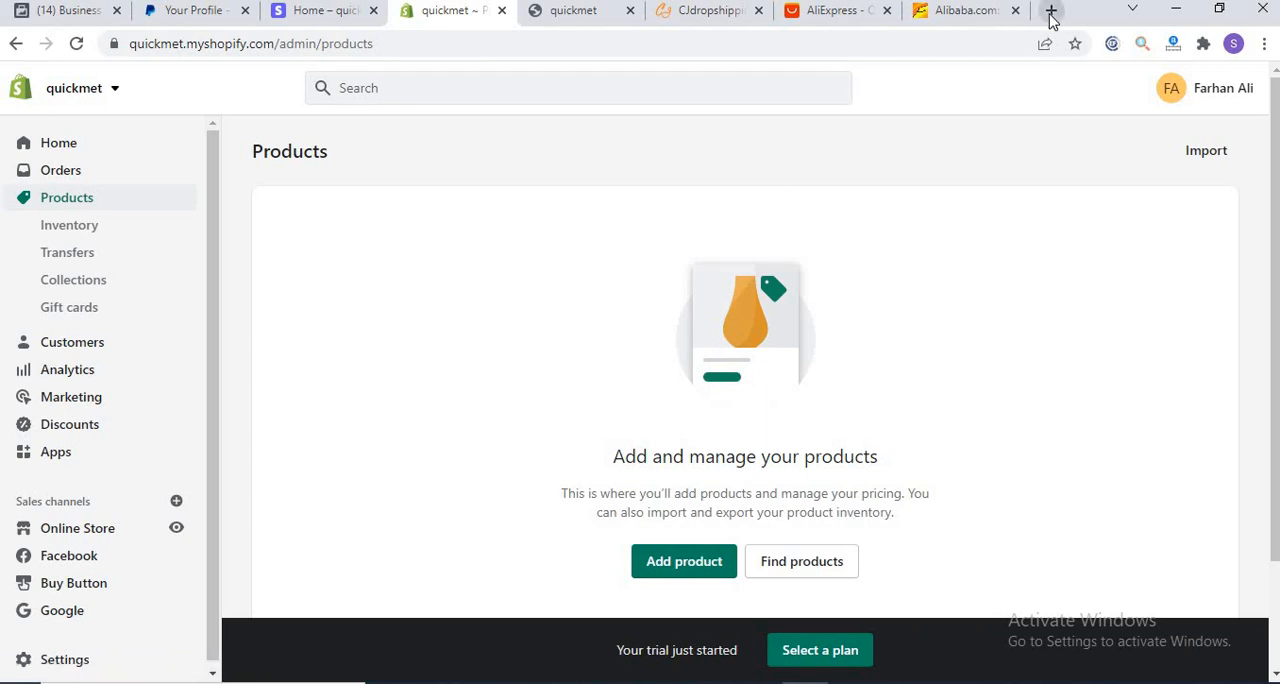
pyautogui.hotkey('ctrl', 't')
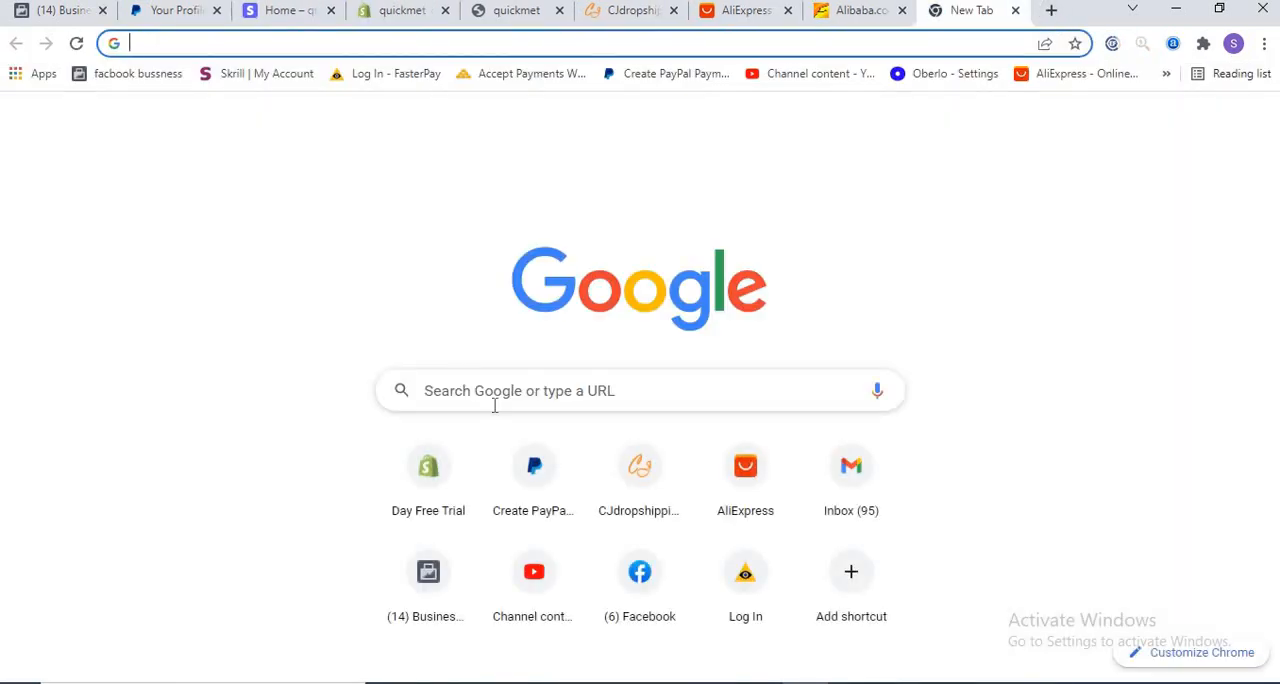
pyautogui.click(493, 390)
pyautogui.write('s')
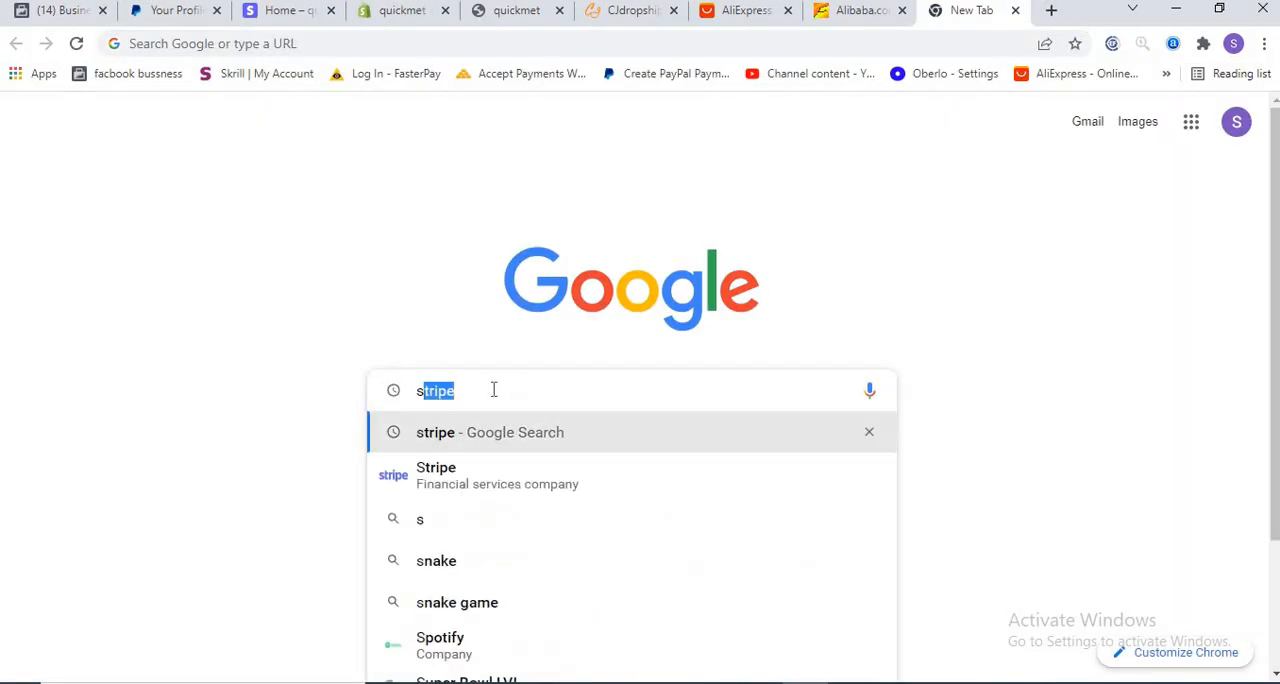
pyautogui.write('hop')
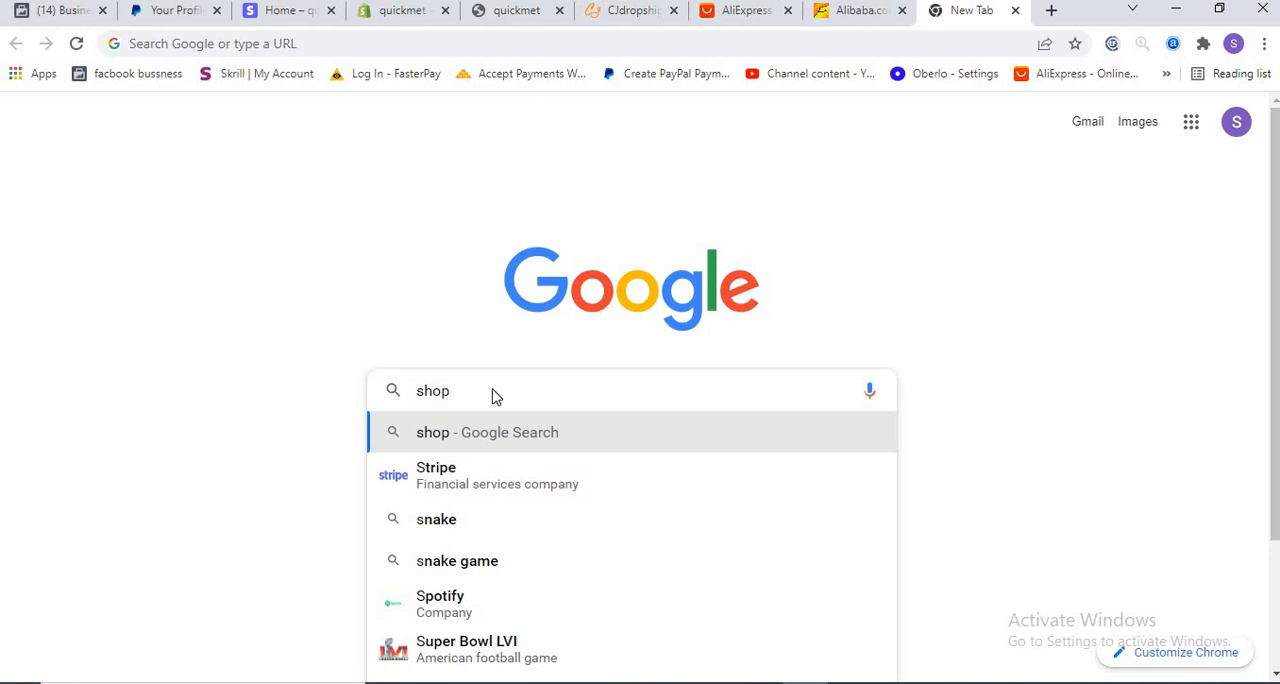
pyautogui.write('i')
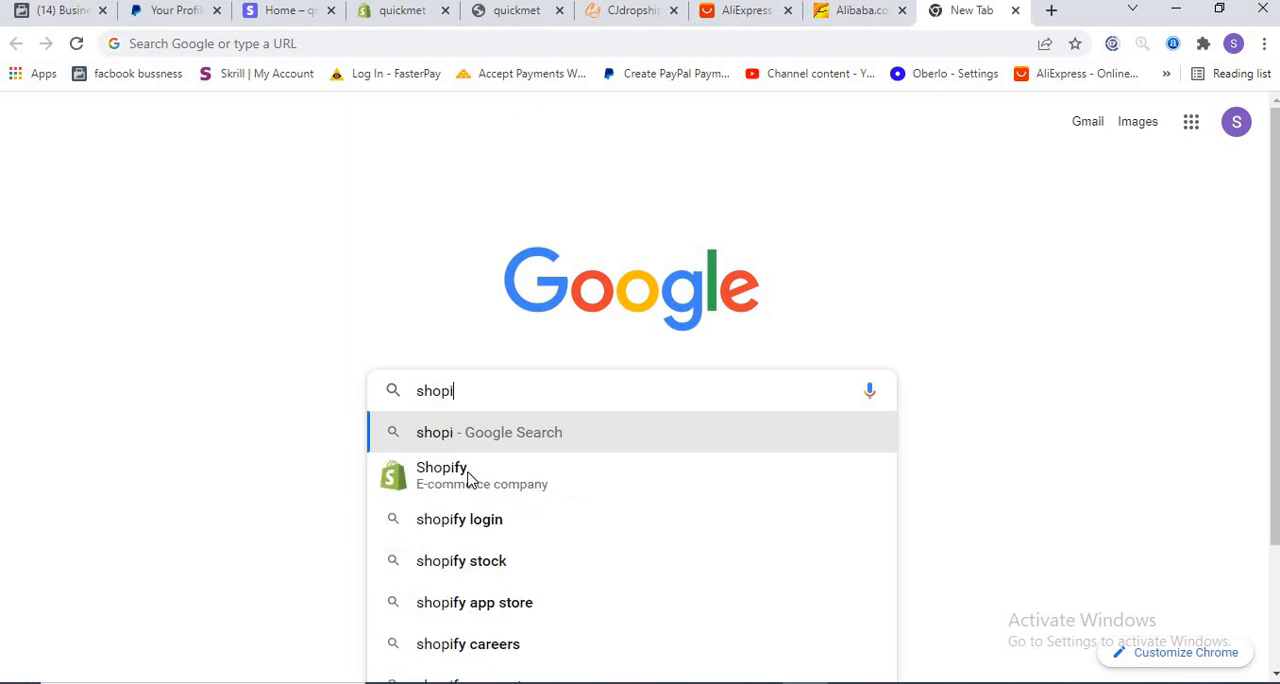
pyautogui.press('Down')
pyautogui.press('Return')
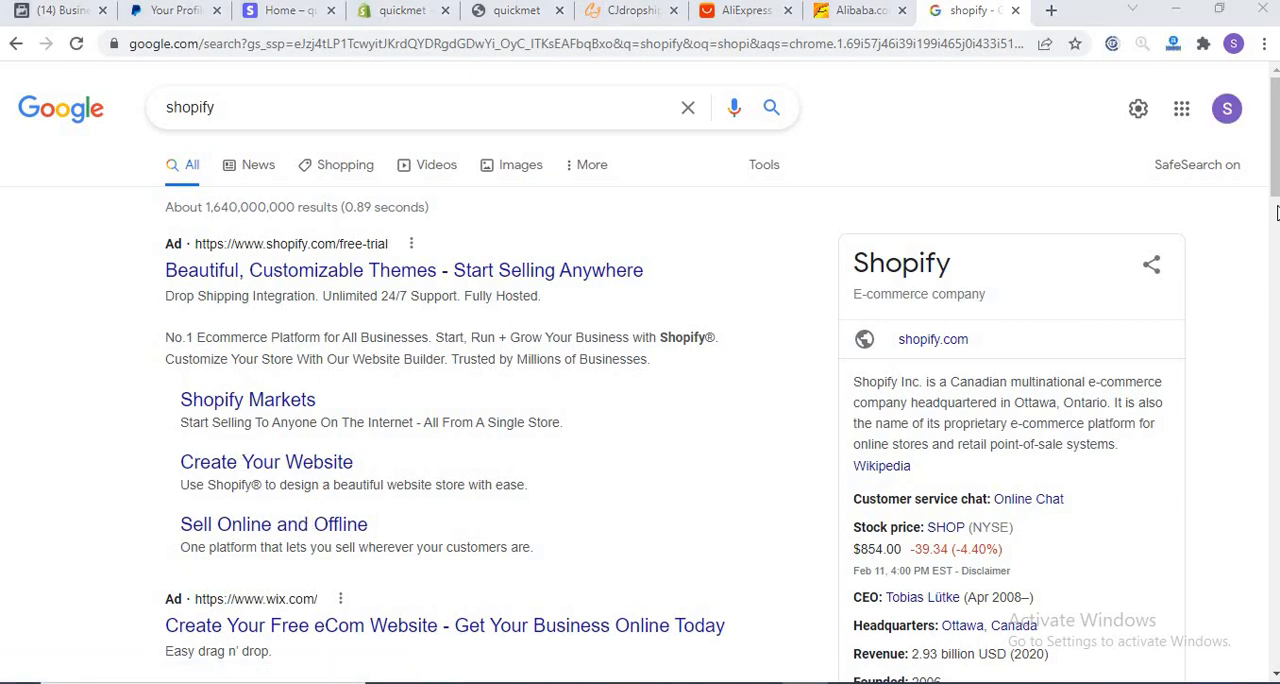
pyautogui.click(388, 264)
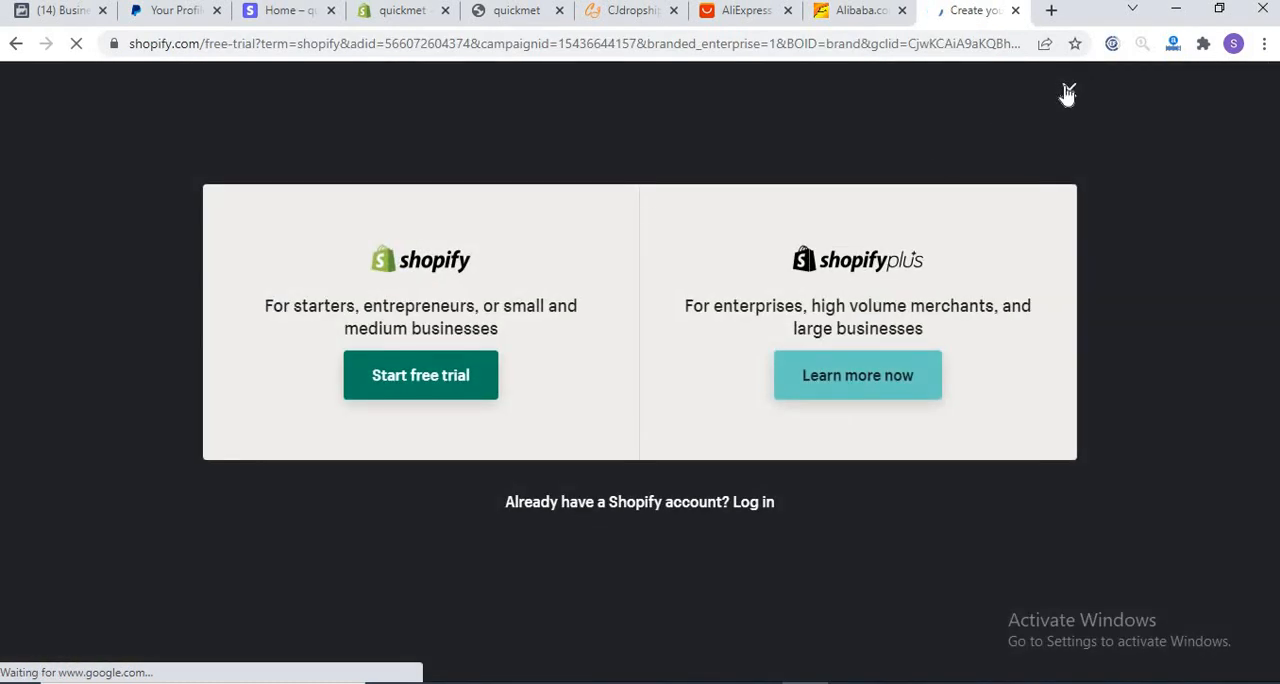
pyautogui.click(1067, 89)
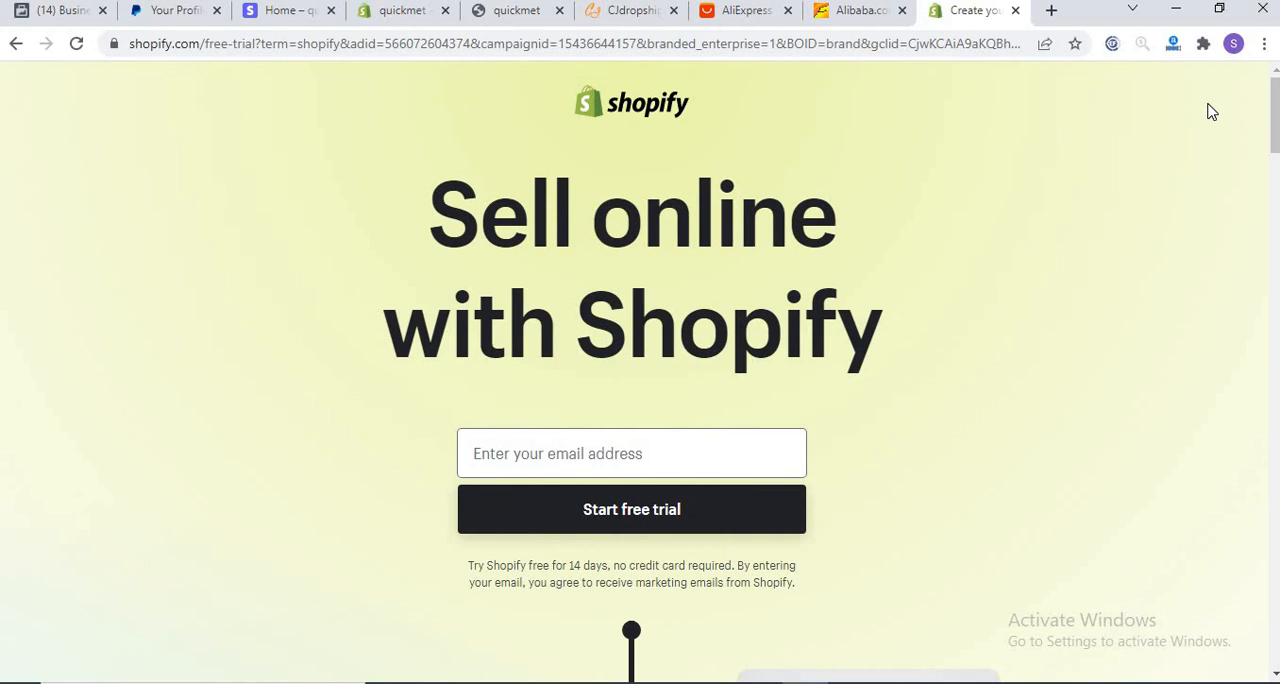
# Step: Return to the quickmet store admin and view the getting-started tips on its home page
pyautogui.click(378, 19)
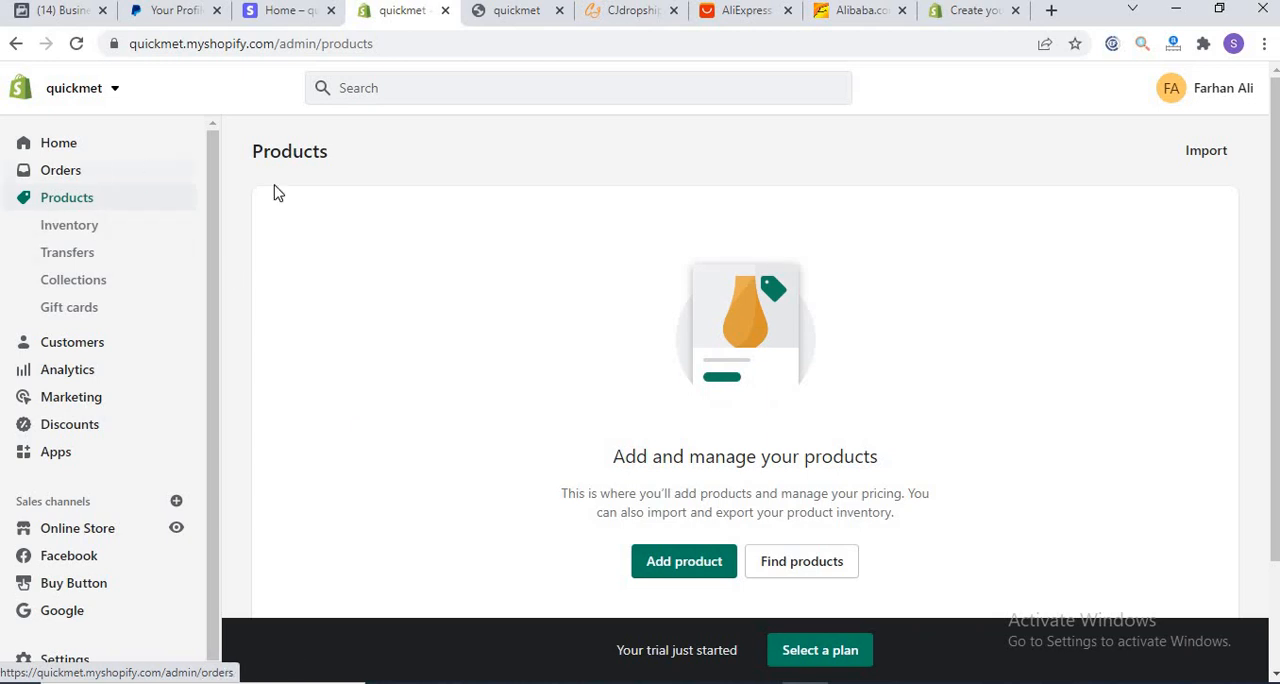
pyautogui.click(58, 146)
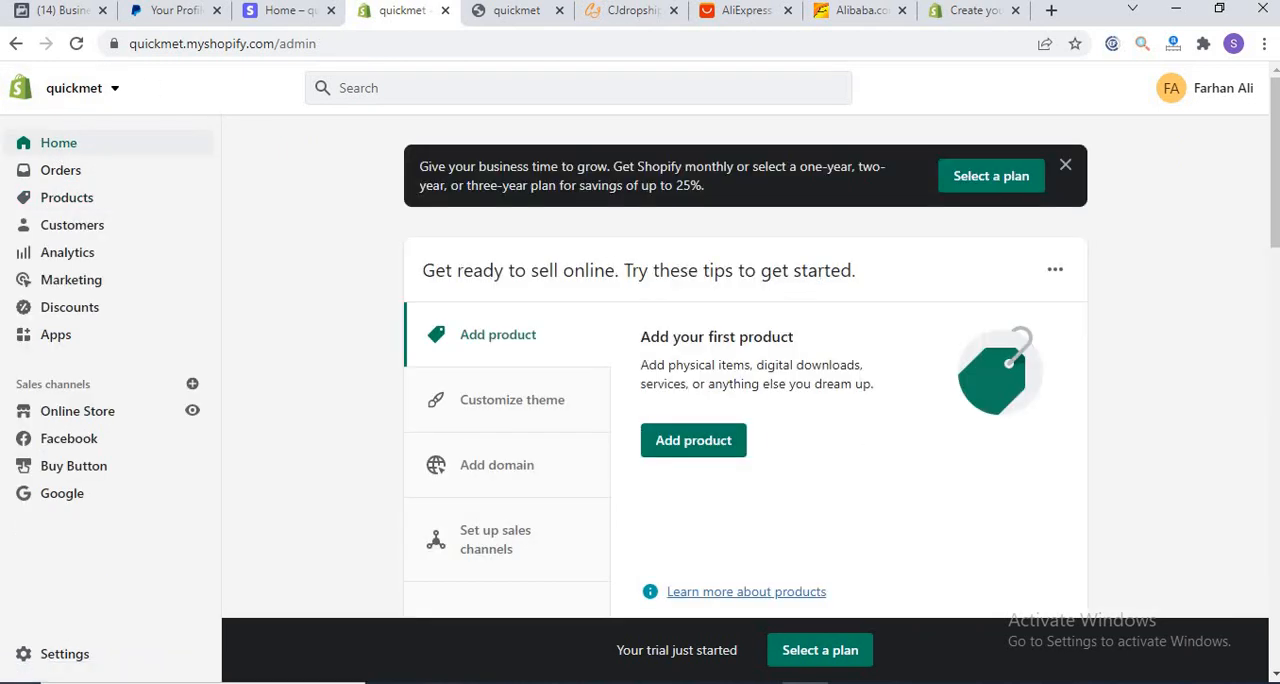
pyautogui.moveTo(1273, 210); pyautogui.dragTo(1274, 231)
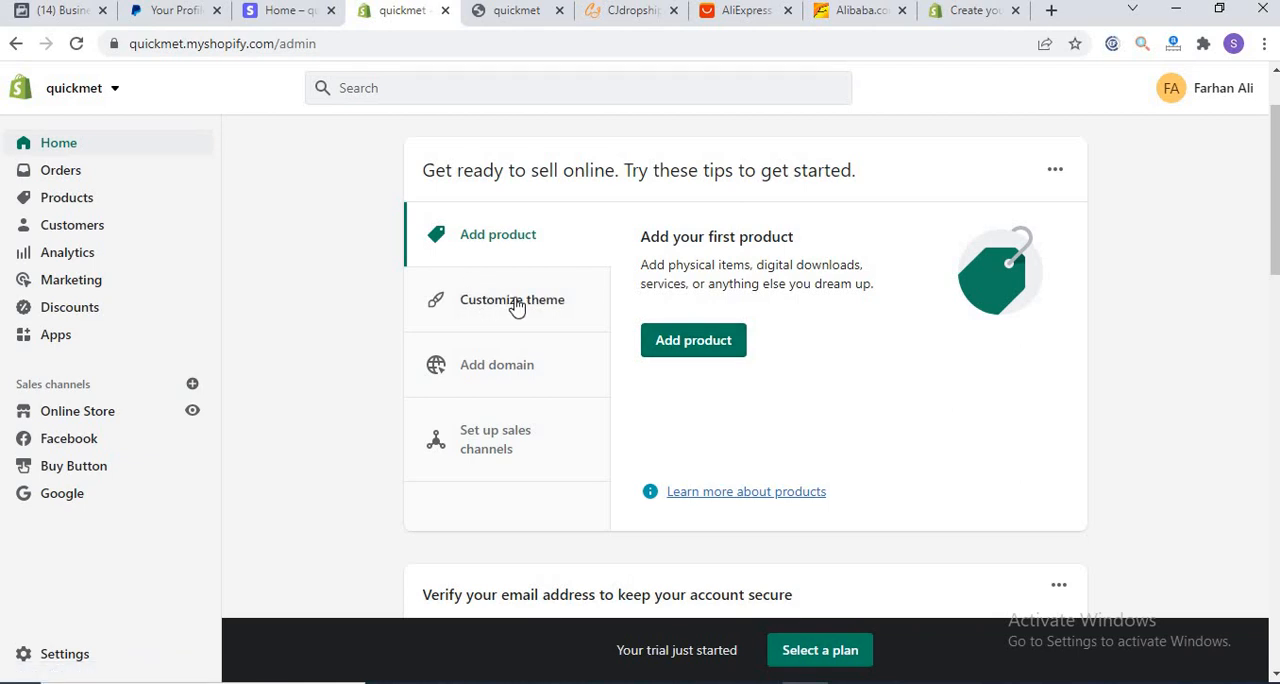
# Step: Reload the quickmet storefront and look through its home page
pyautogui.click(503, 13)
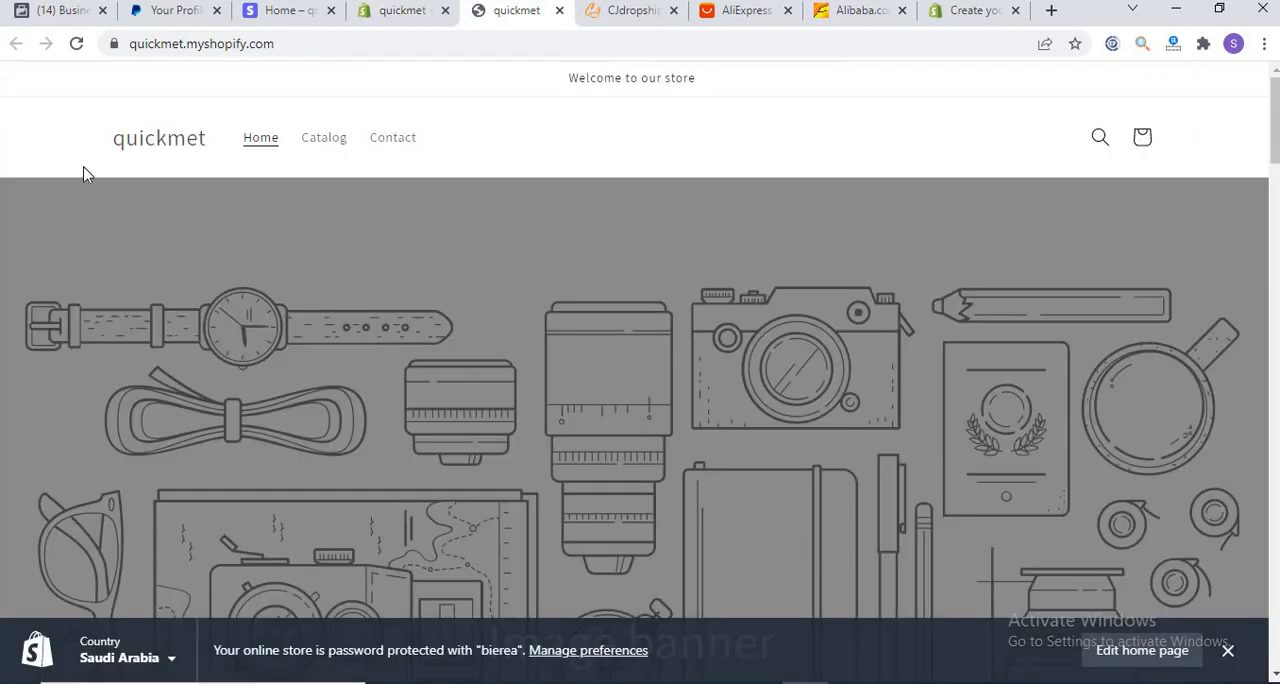
pyautogui.click(76, 44)
pyautogui.moveTo(1275, 120); pyautogui.dragTo(1240, 66)
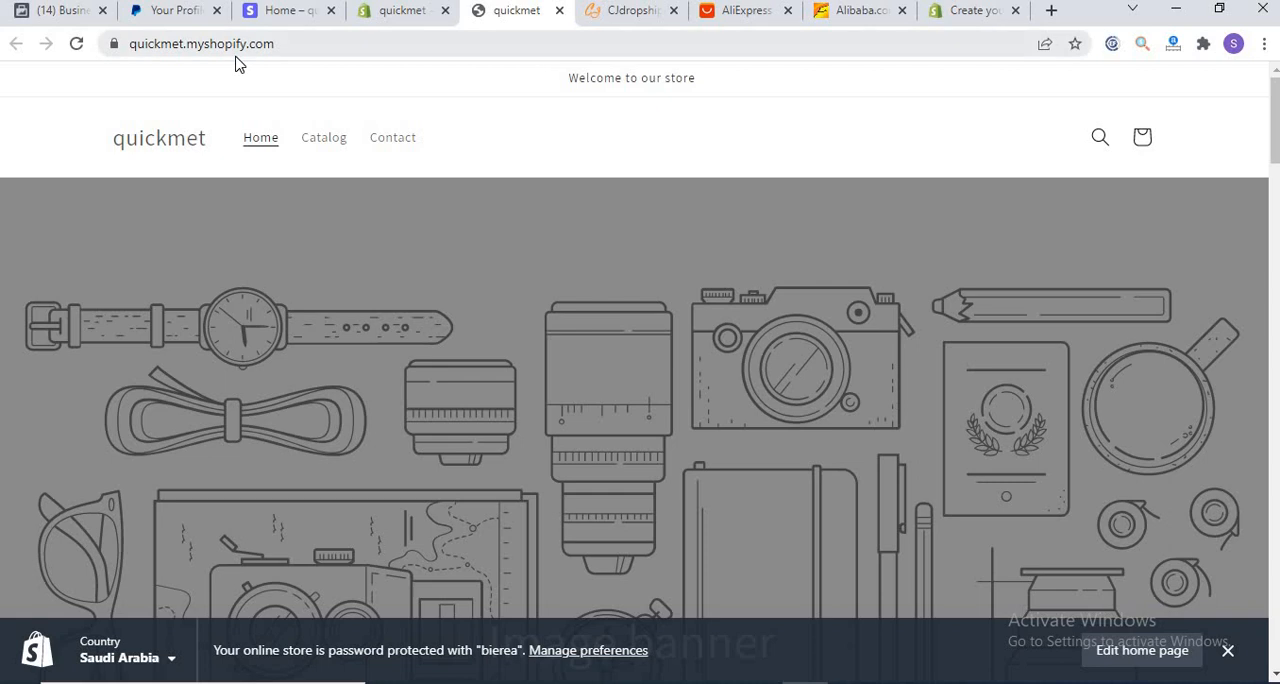
# Step: Tour the quickmet admin's Orders, Products, Customers, Analytics, Marketing, Discounts and Apps pages in order
pyautogui.click(372, 20)
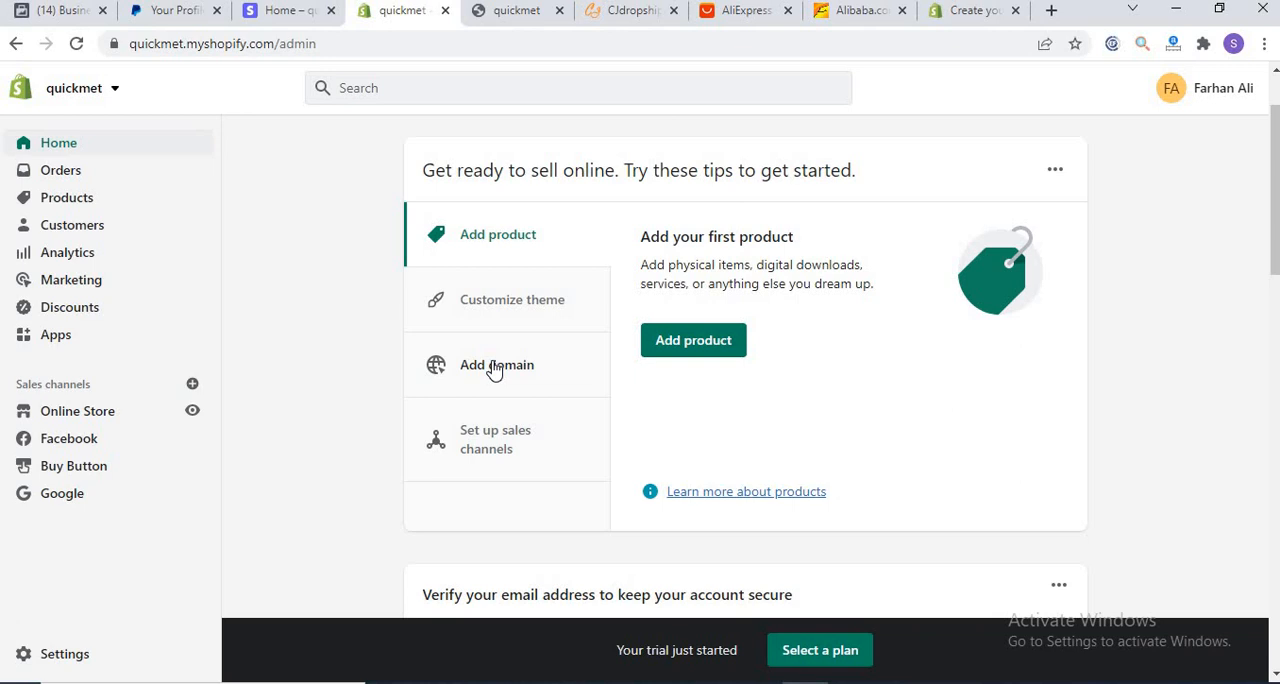
pyautogui.click(55, 183)
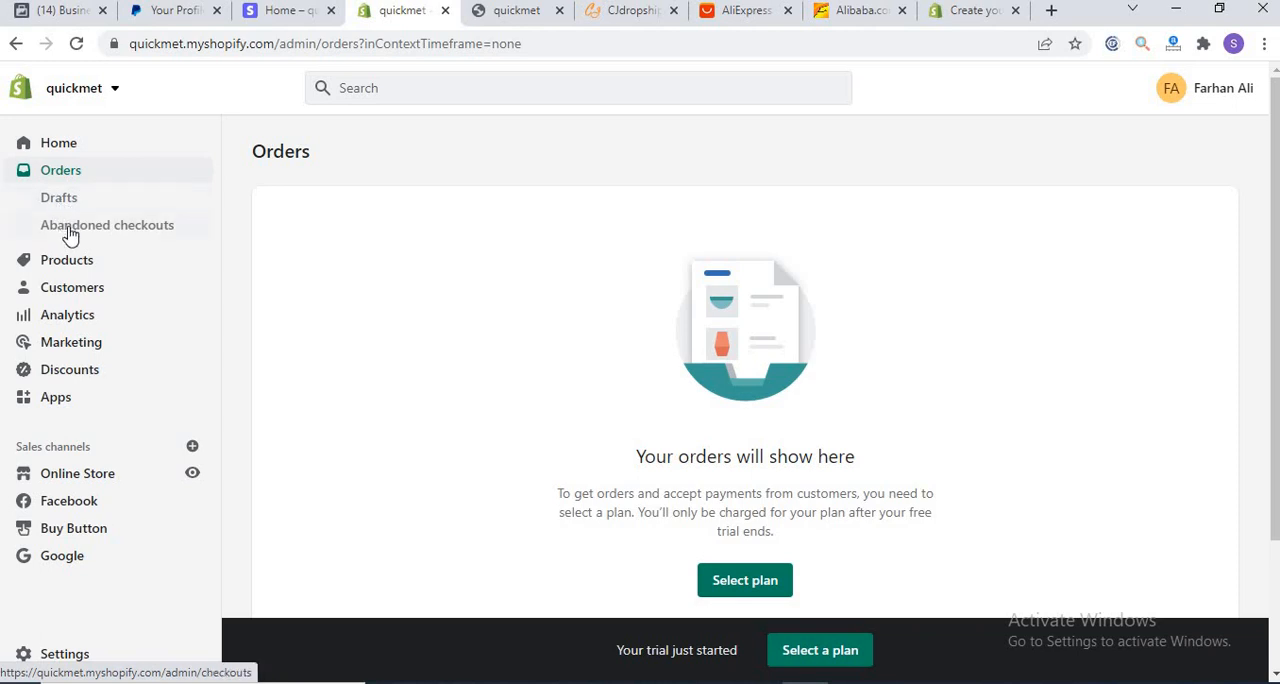
pyautogui.click(52, 262)
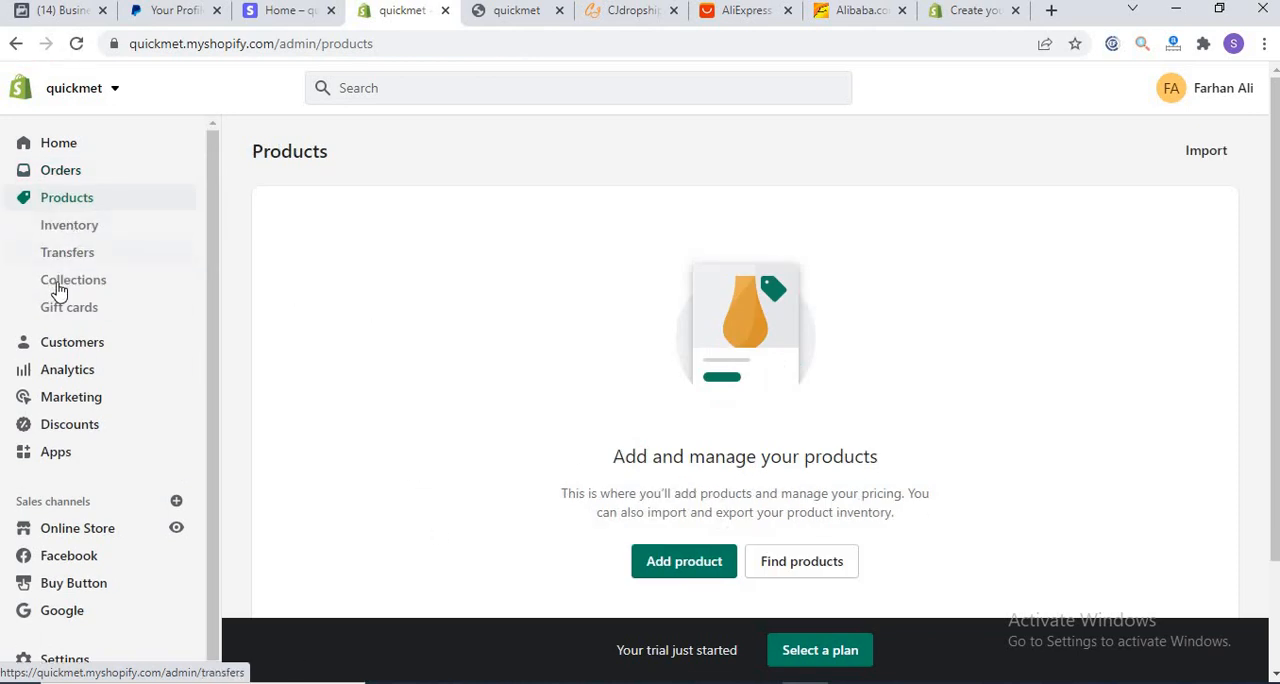
pyautogui.click(58, 349)
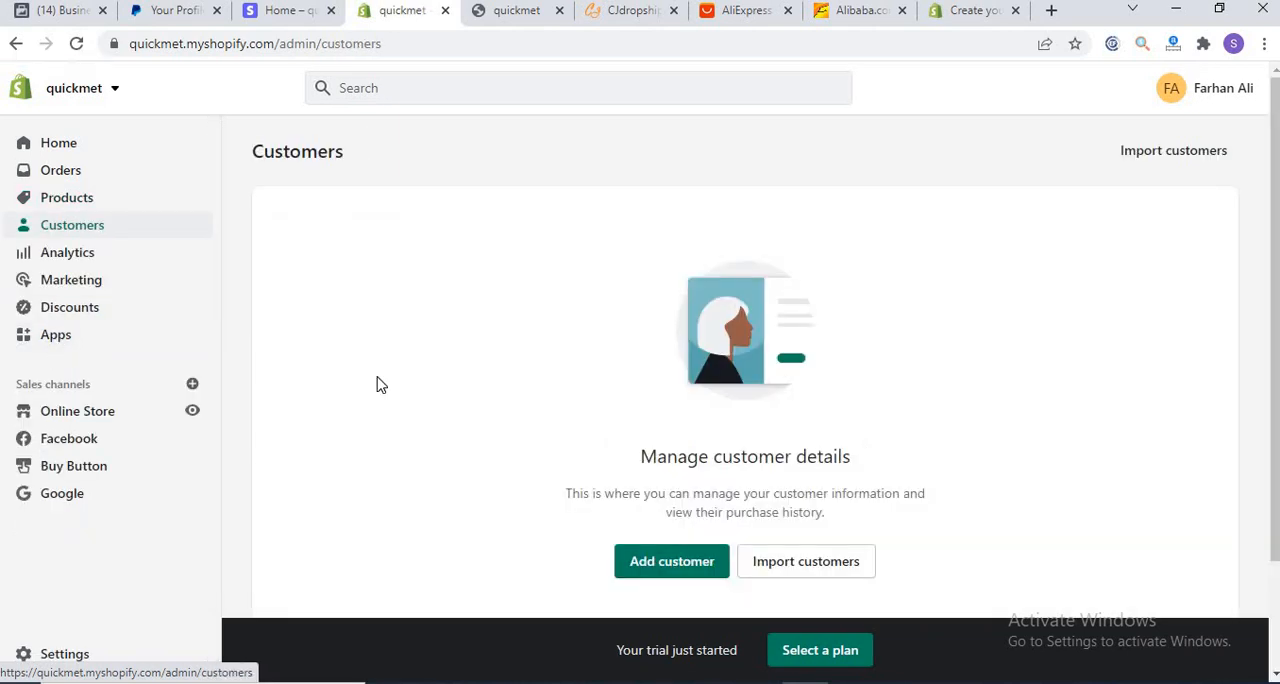
pyautogui.click(110, 256)
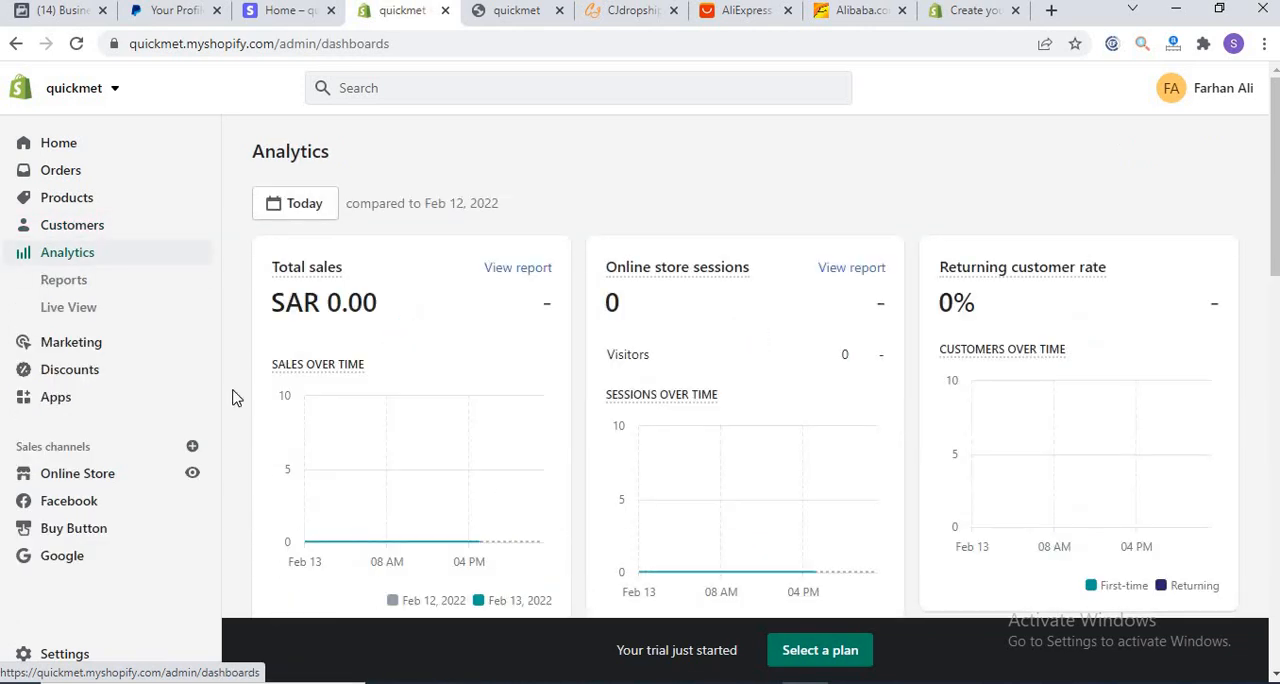
pyautogui.click(50, 345)
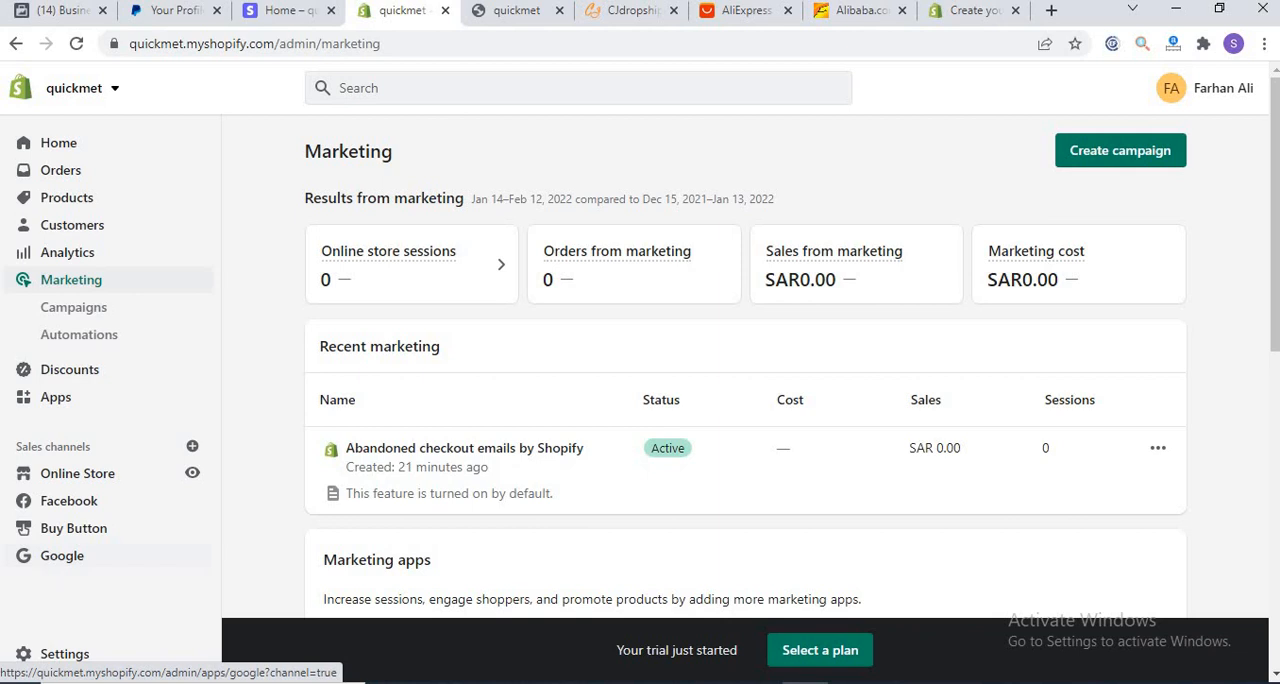
pyautogui.click(80, 375)
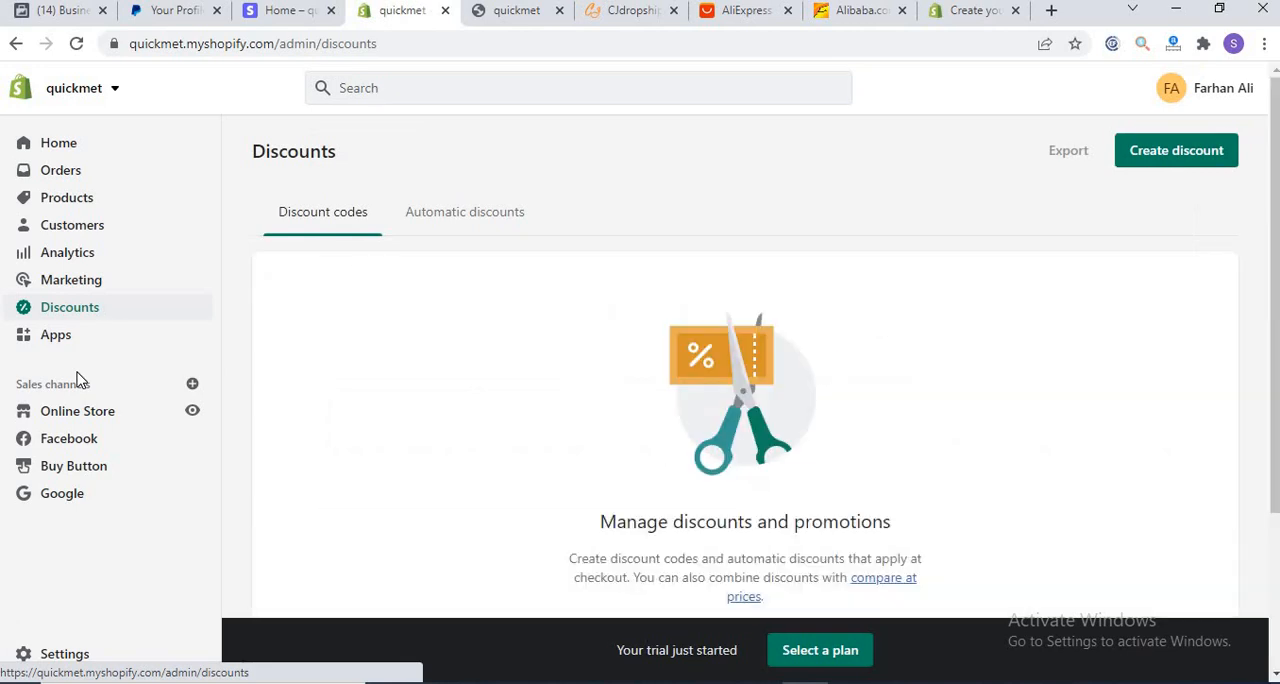
pyautogui.click(28, 337)
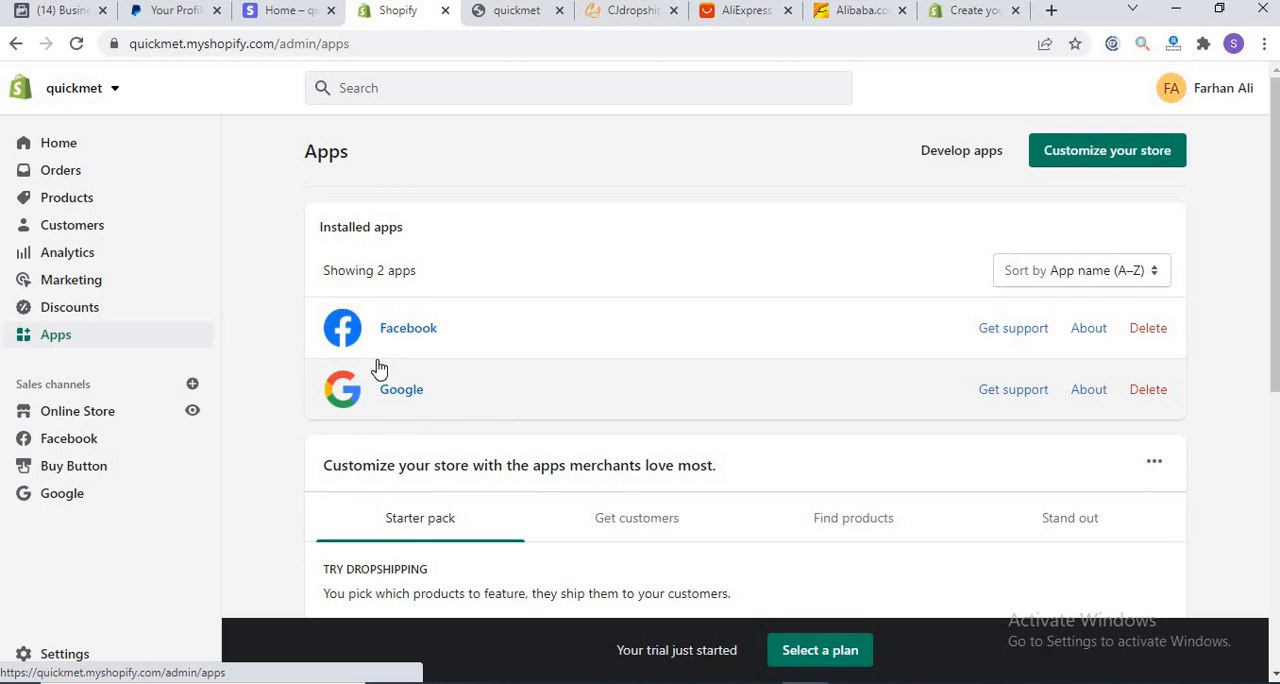
# Step: Show the AliExpress and Alibaba supplier sites, and browse CJdropshipping's home page down to its New Products
pyautogui.click(632, 27)
pyautogui.click(750, 24)
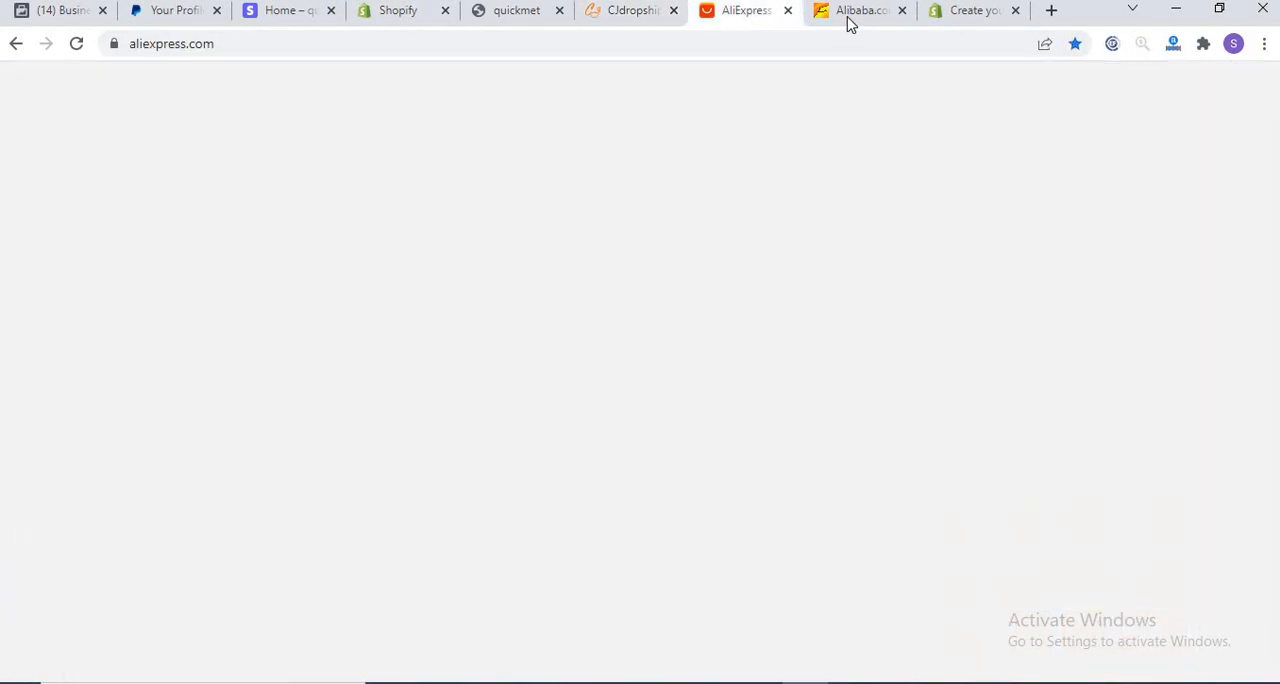
pyautogui.click(862, 13)
pyautogui.click(634, 15)
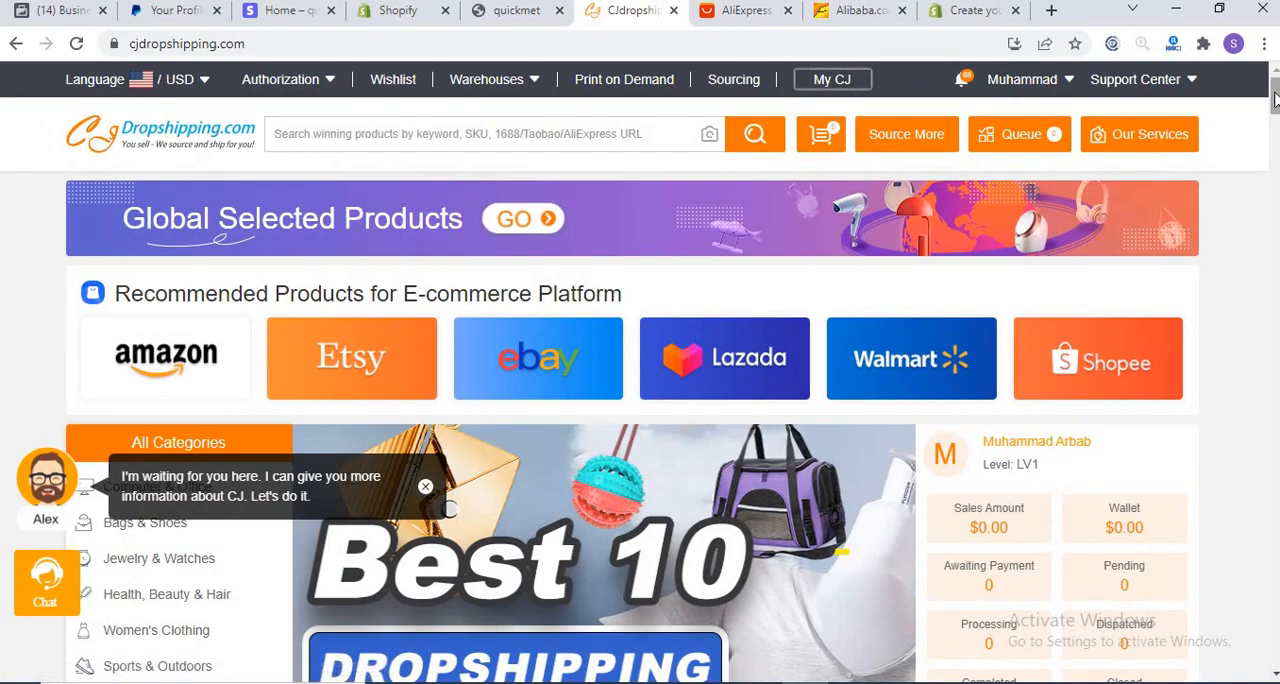
pyautogui.click(1273, 182)
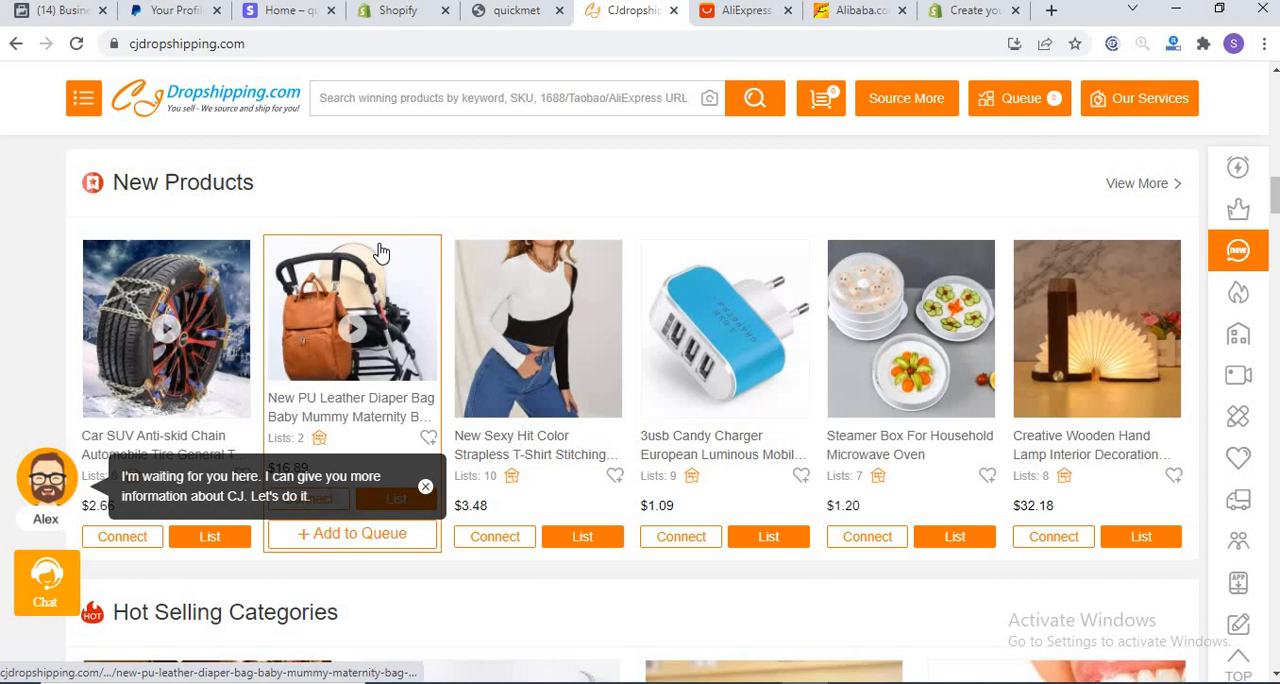
# Step: Open the quickmet online store's Dawn theme in the theme editor, check the Announcement bar section, and exit to the Themes page
pyautogui.click(412, 13)
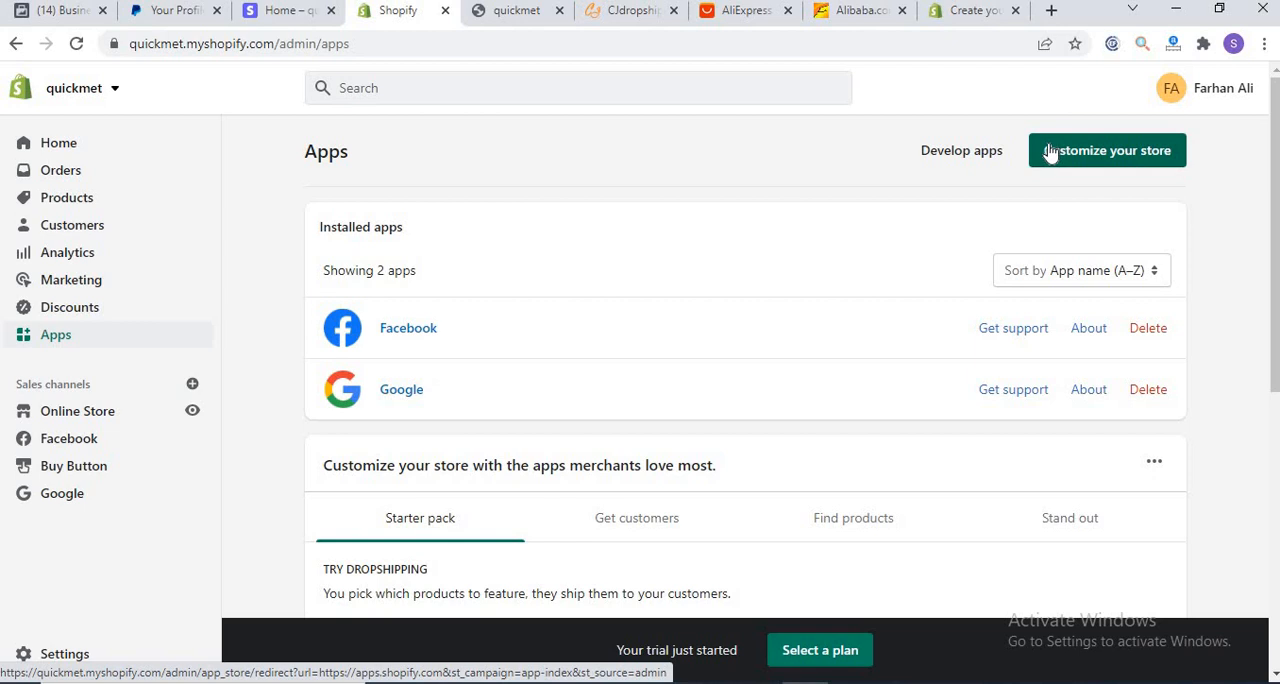
pyautogui.click(77, 421)
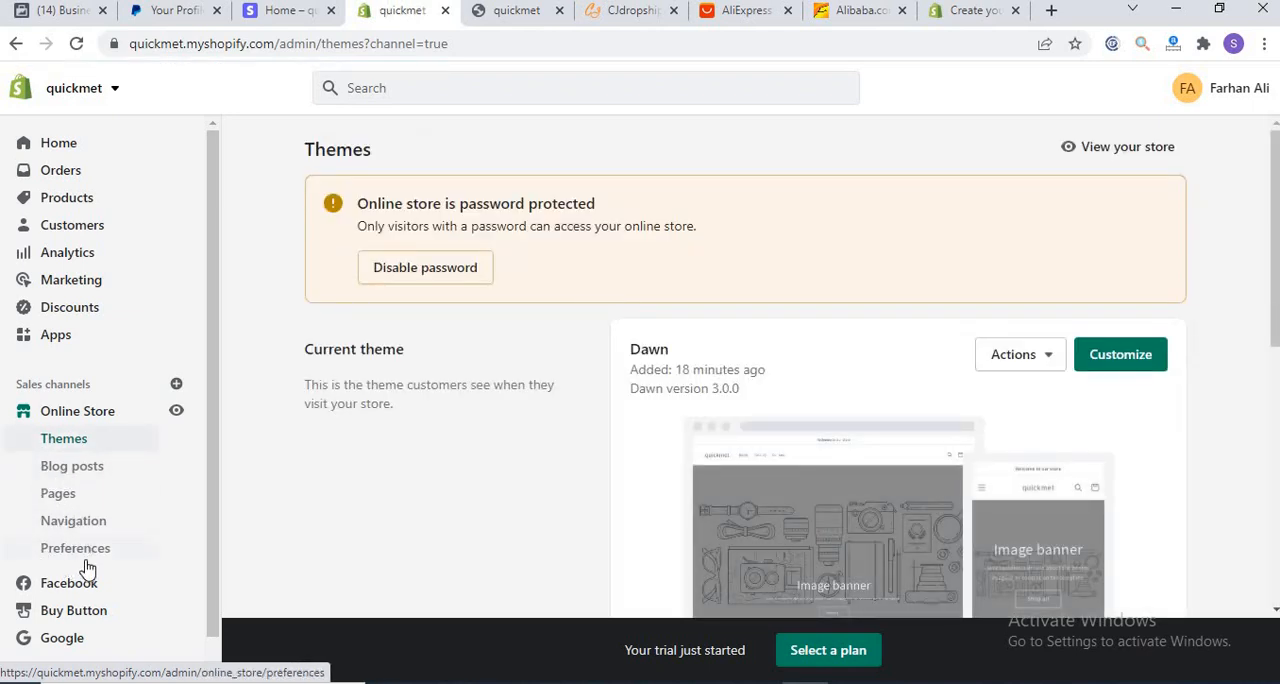
pyautogui.click(1106, 360)
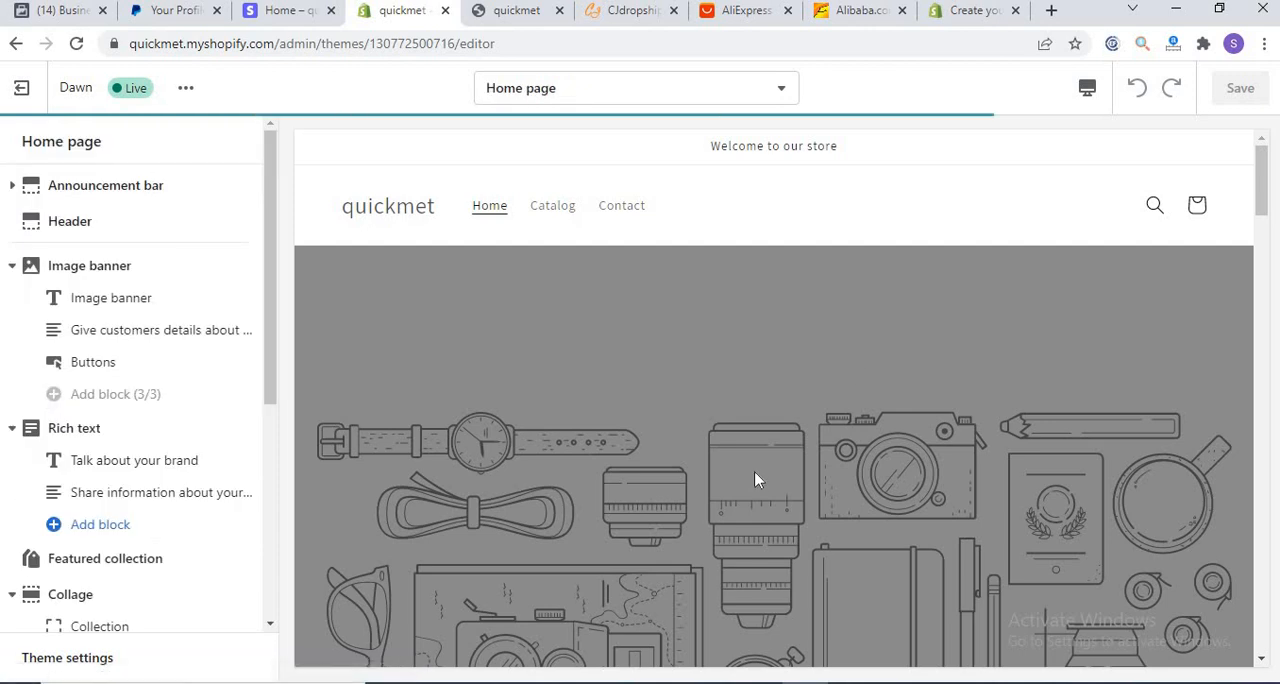
pyautogui.click(120, 192)
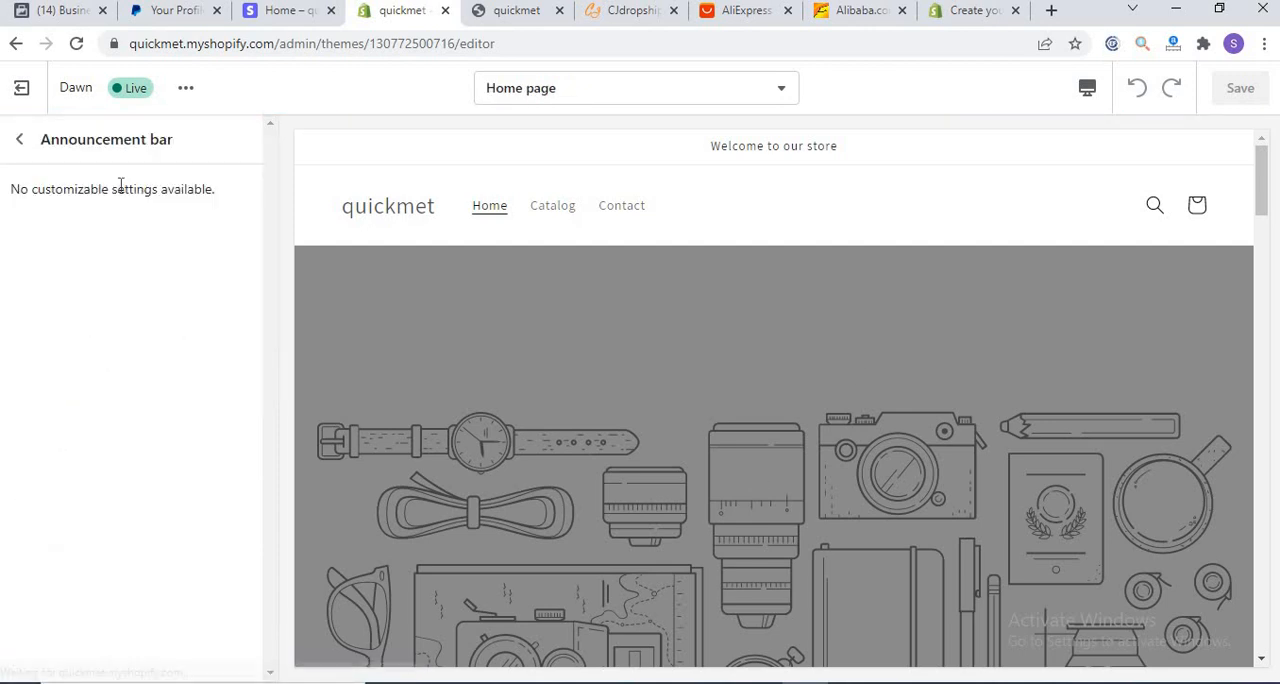
pyautogui.click(18, 141)
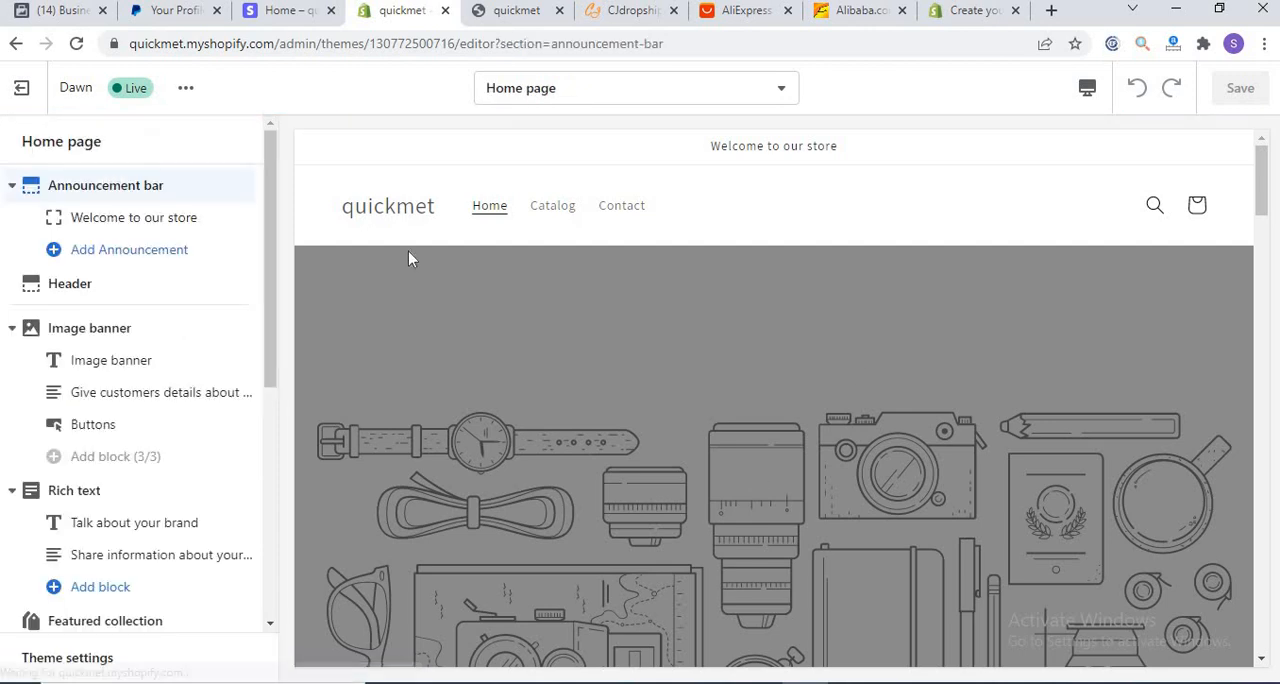
pyautogui.click(24, 87)
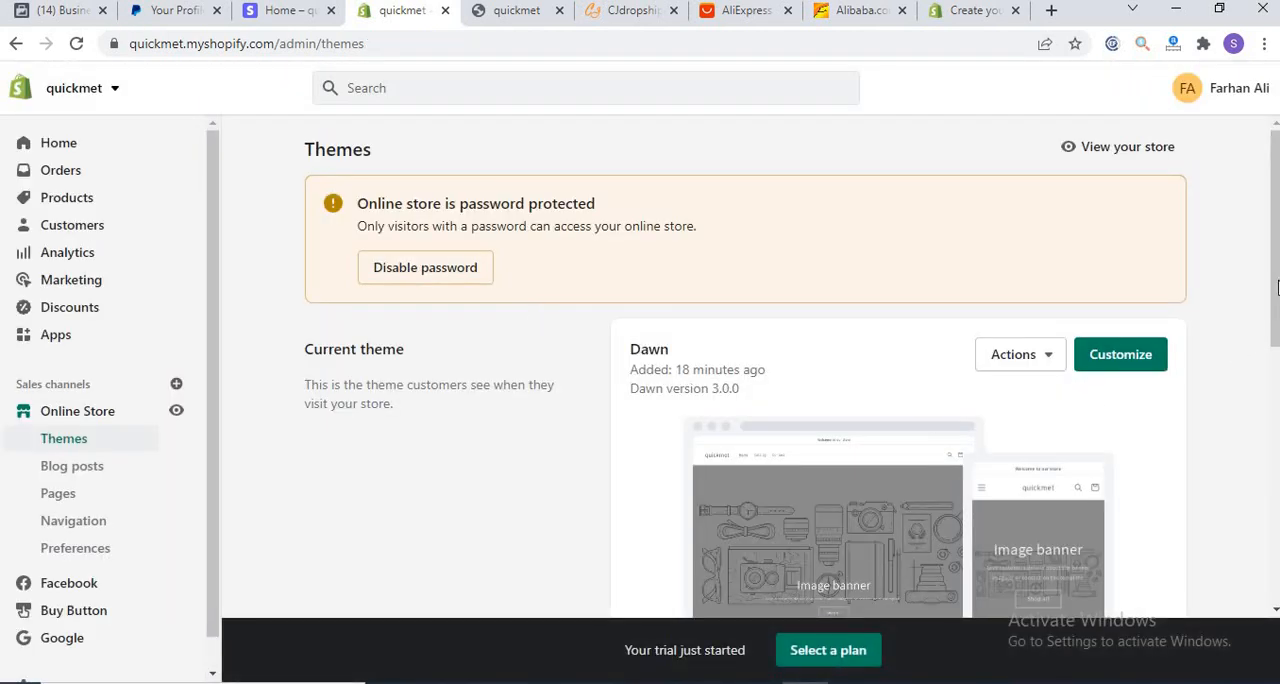
# Step: View the theme library on the Themes page and the Domains page in the Meta Business settings
pyautogui.moveTo(1277, 288); pyautogui.dragTo(1275, 545)
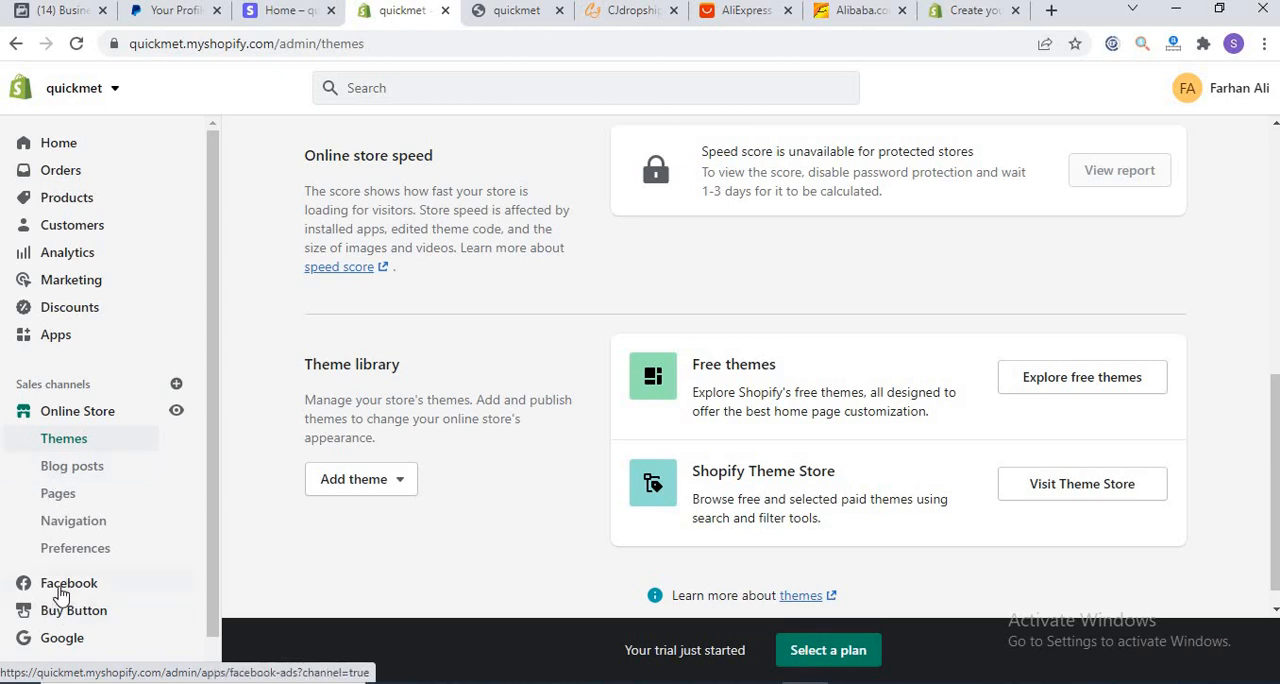
pyautogui.click(68, 12)
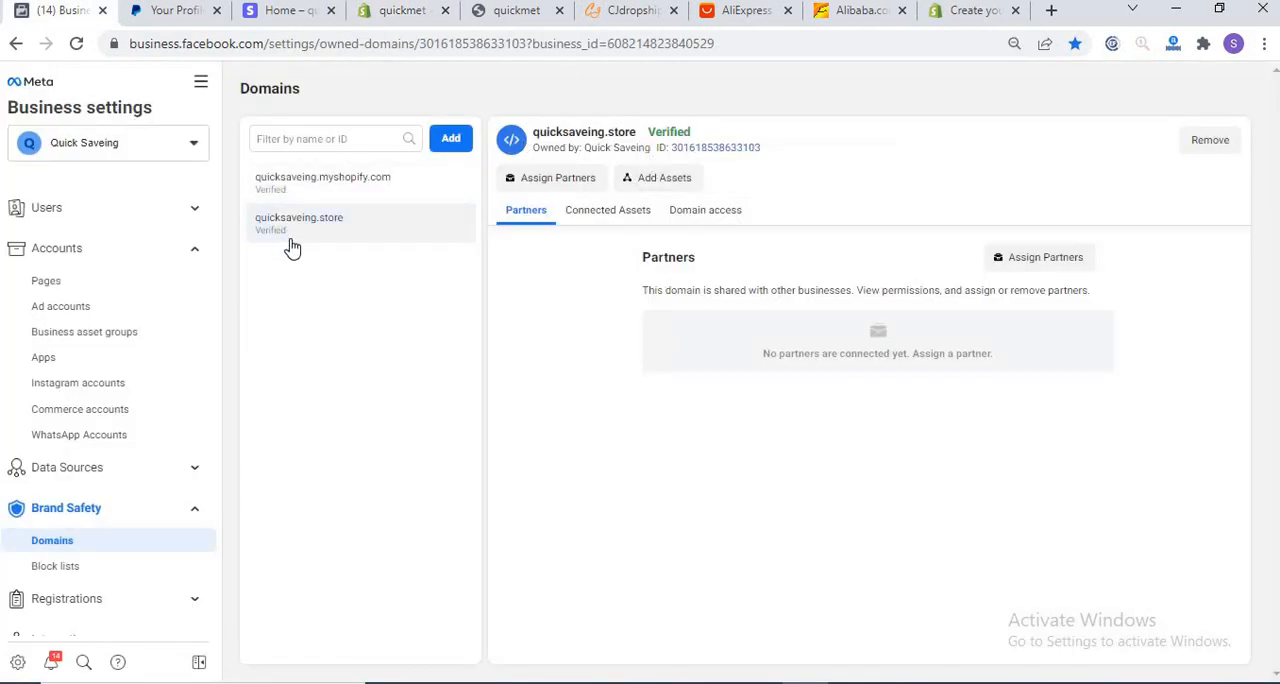
# Step: Open the Google sales channel in the quickmet admin and review the permissions on its update page
pyautogui.click(382, 12)
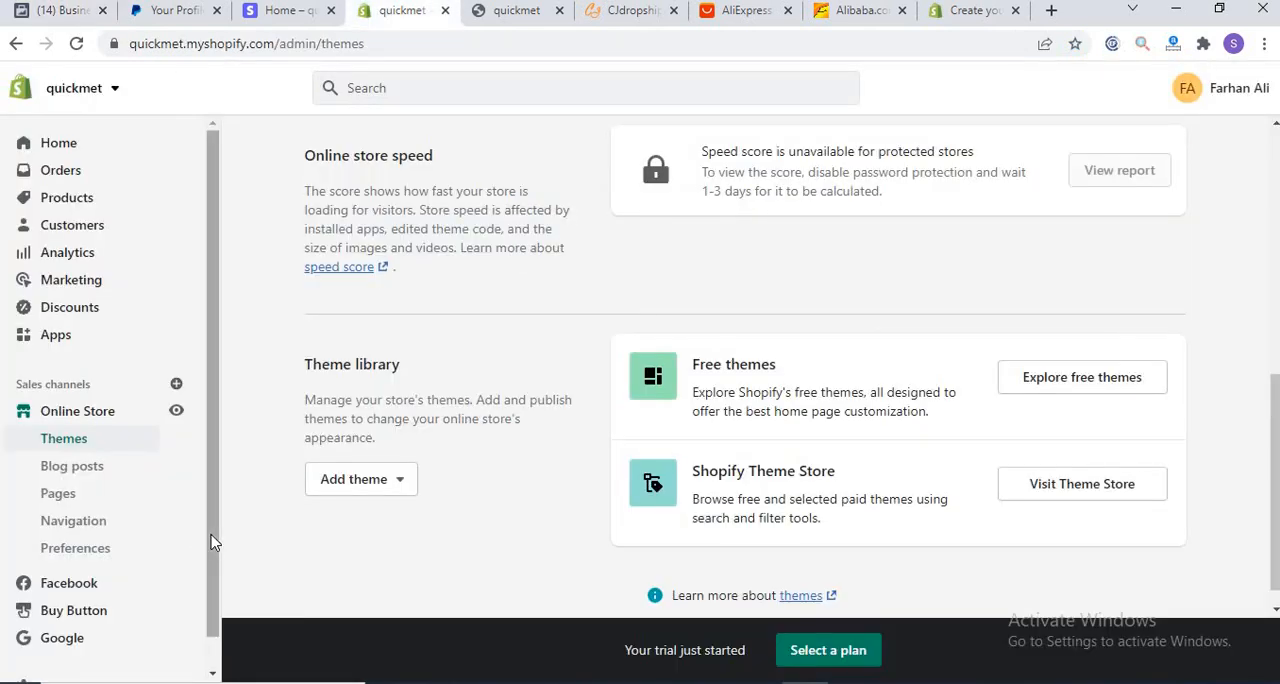
pyautogui.moveTo(211, 550); pyautogui.dragTo(208, 620)
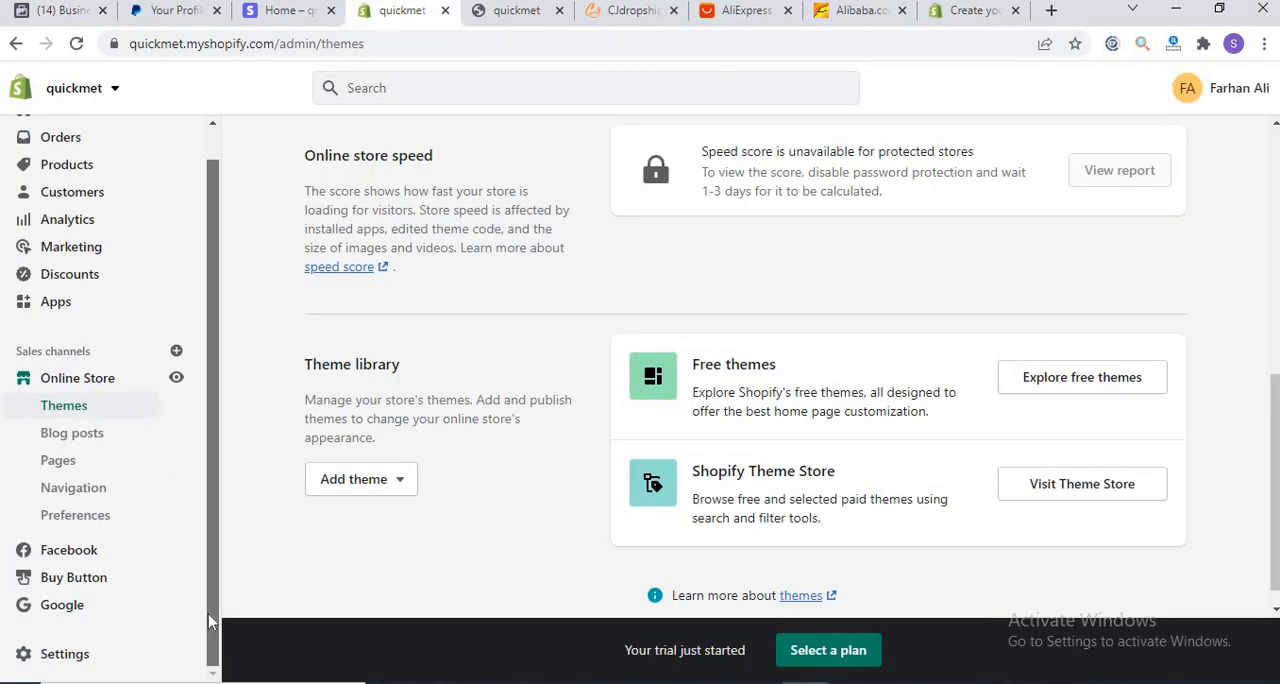
pyautogui.click(50, 606)
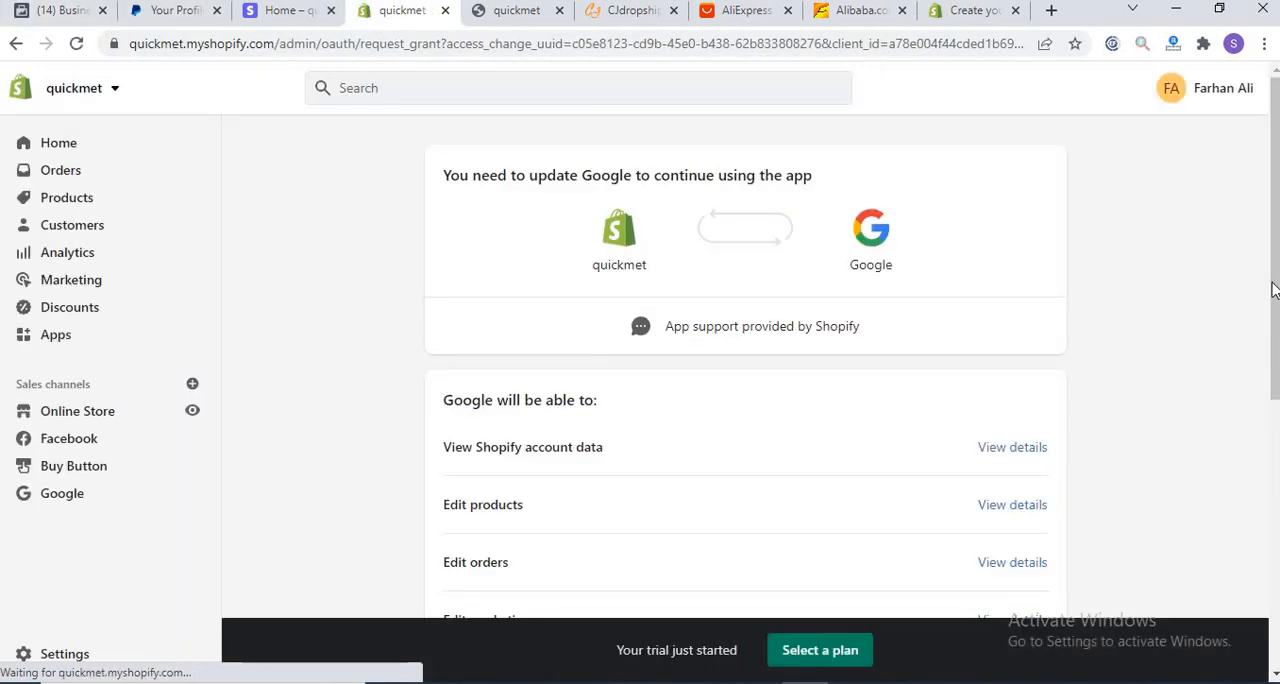
pyautogui.scroll(-5, 1274, 300)
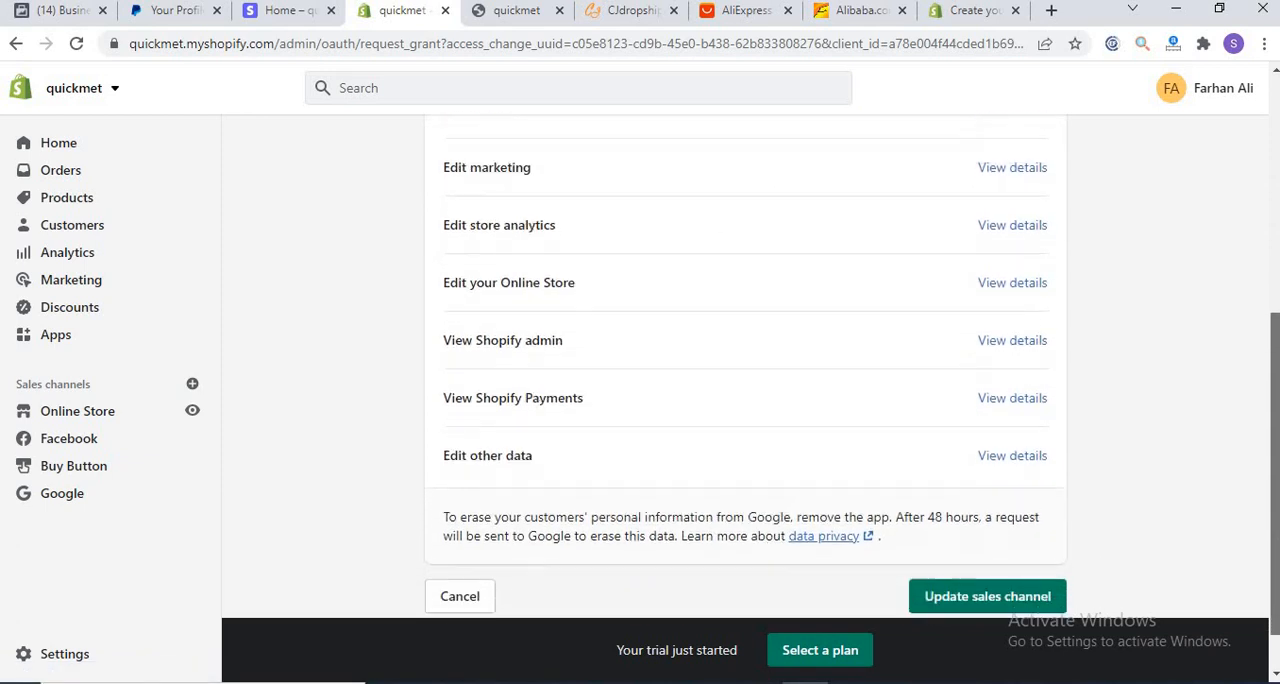
pyautogui.scroll(-1, 1274, 300)
pyautogui.scroll(6, 1274, 246)
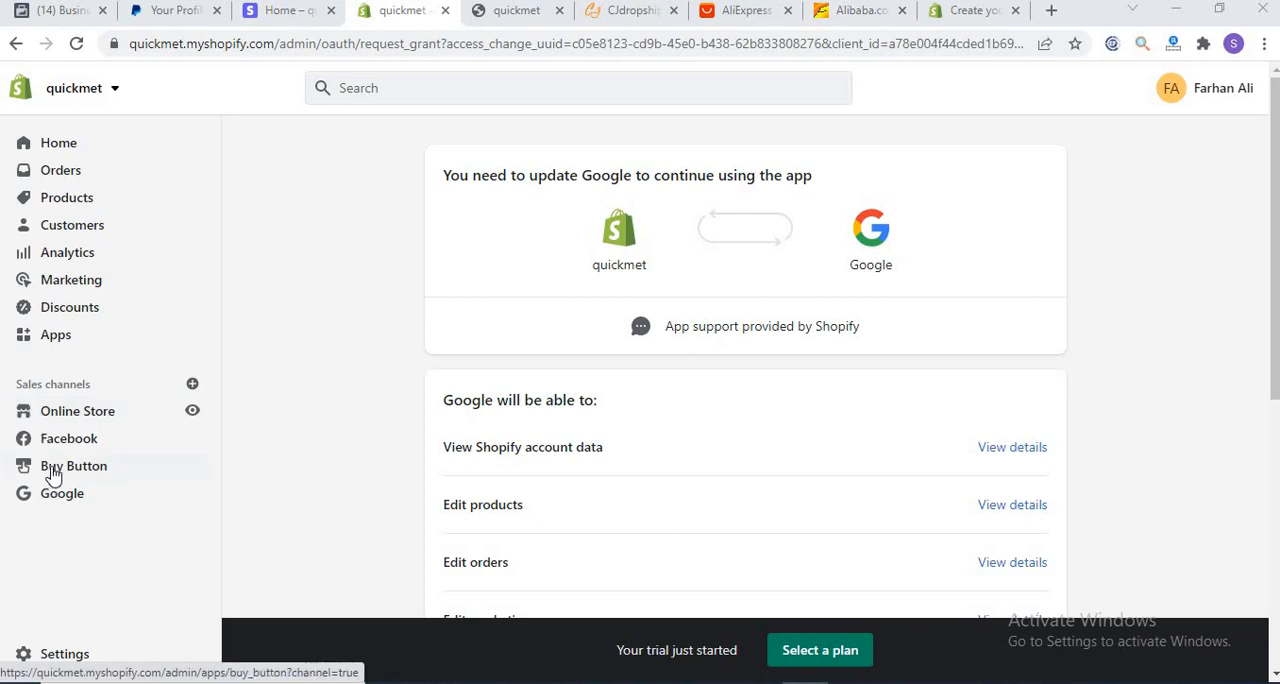
# Step: Open the store settings, glance at Billing, and review the Store details page down to the order ID format
pyautogui.click(29, 656)
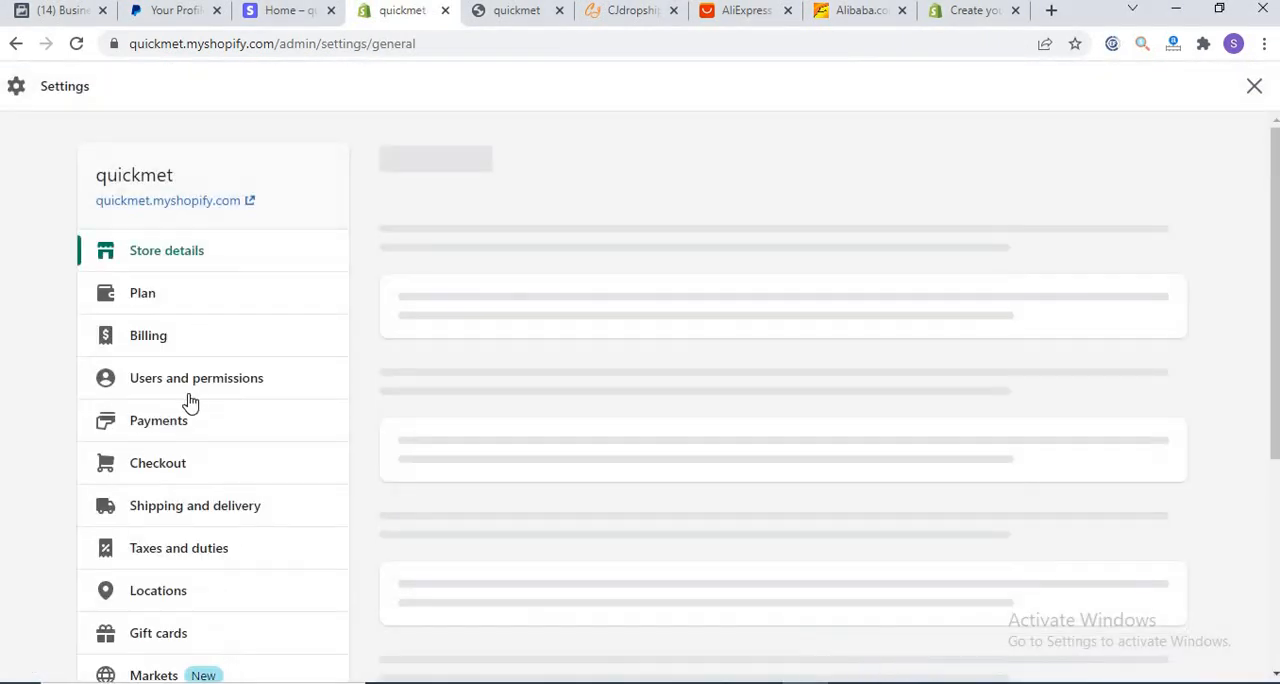
pyautogui.click(168, 355)
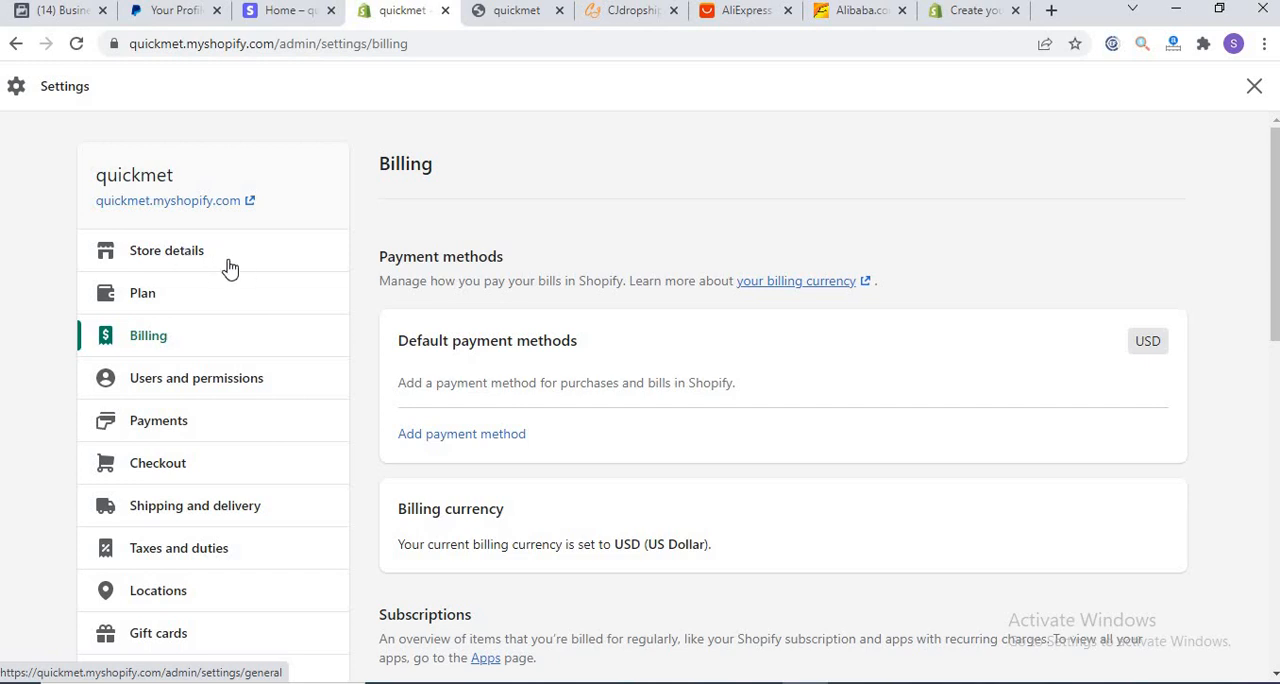
pyautogui.click(229, 268)
pyautogui.scroll(-6, 1268, 447)
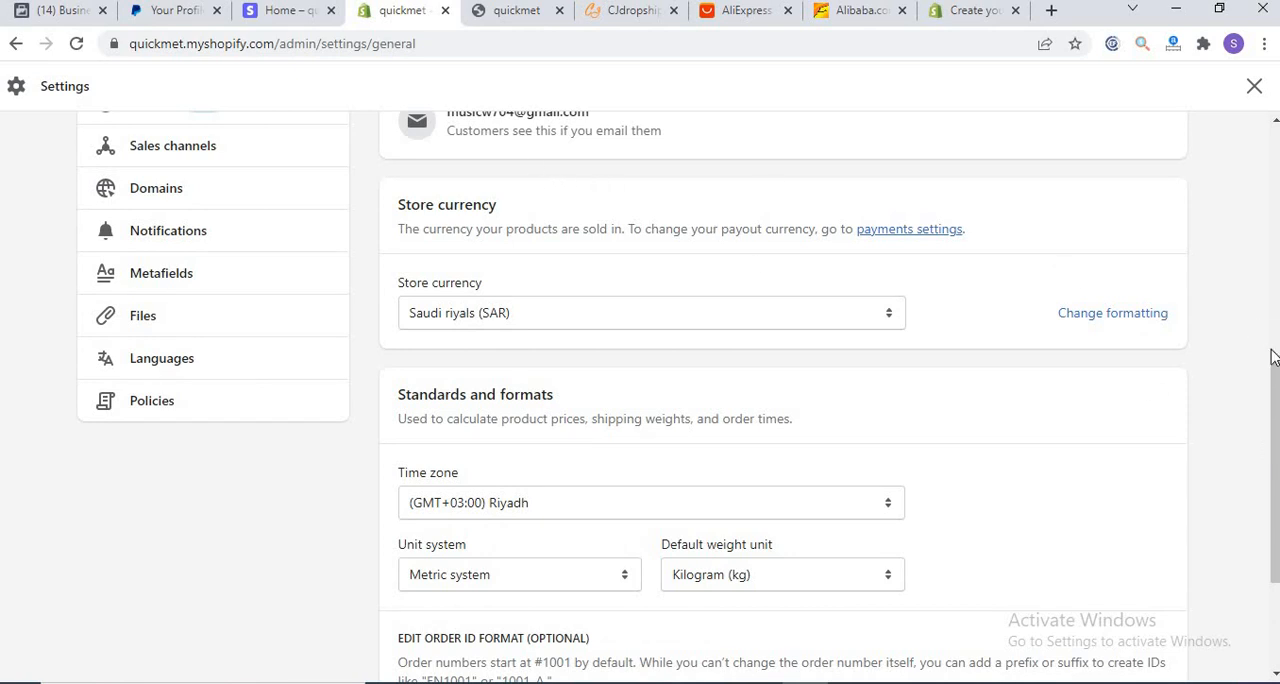
pyautogui.moveTo(1275, 398); pyautogui.dragTo(1276, 404)
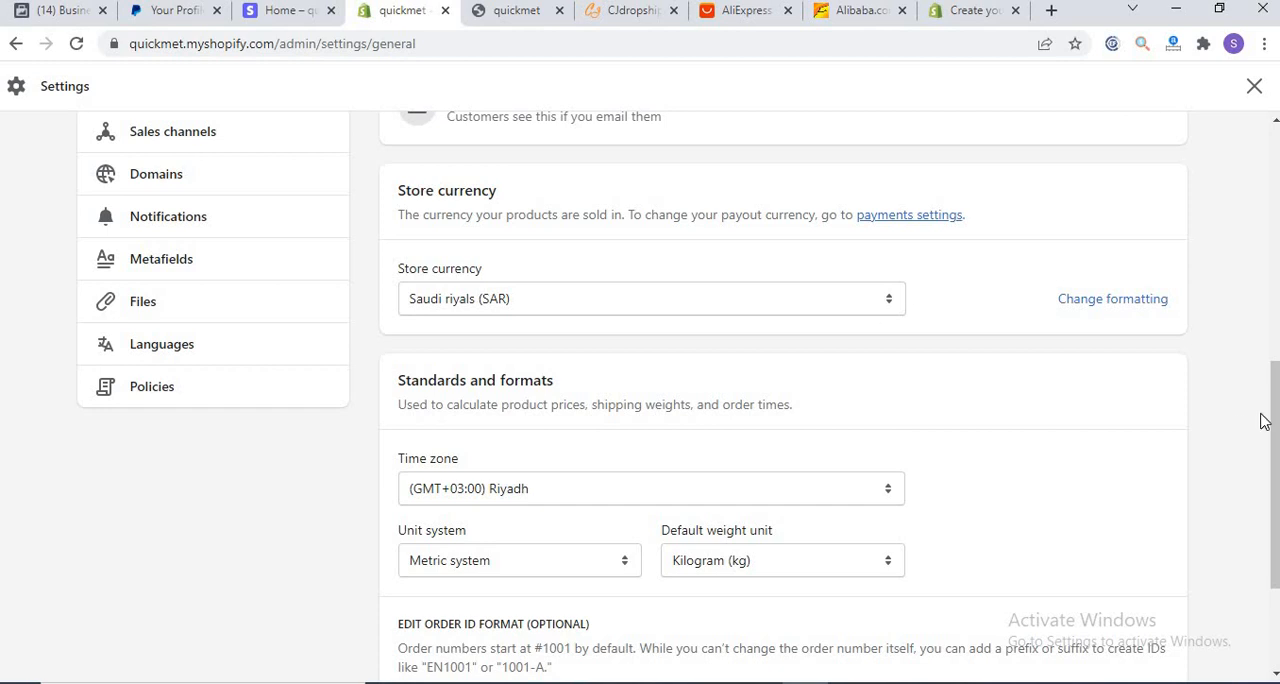
pyautogui.moveTo(1274, 416); pyautogui.dragTo(1270, 481)
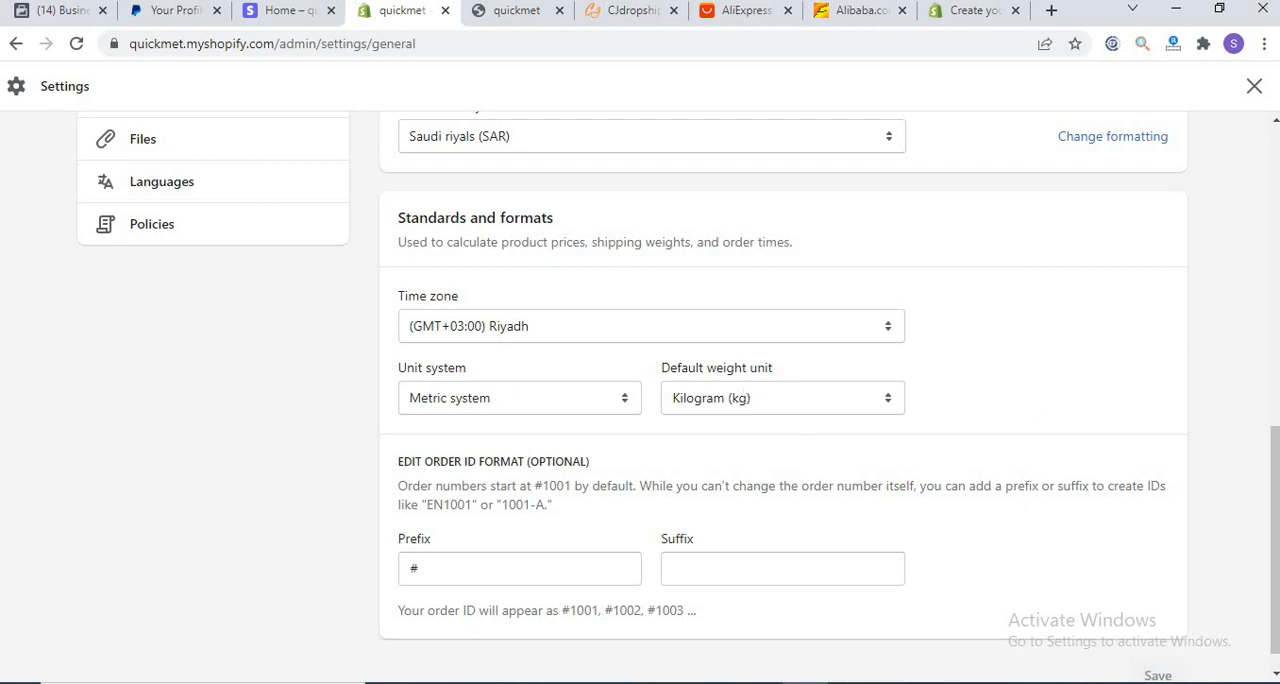
pyautogui.scroll(-1, 1272, 510)
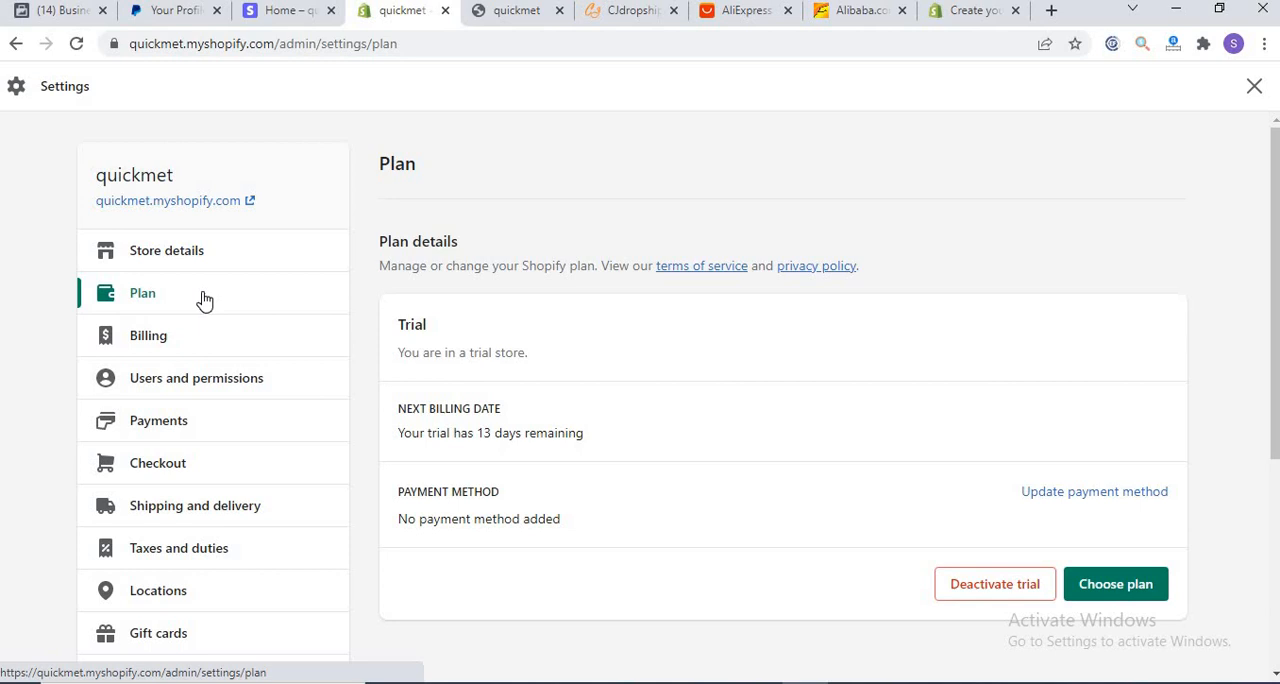
# Step: Show the quickmet storefront, view the Shopify plans available for the store, and return to the Plan settings
pyautogui.click(487, 11)
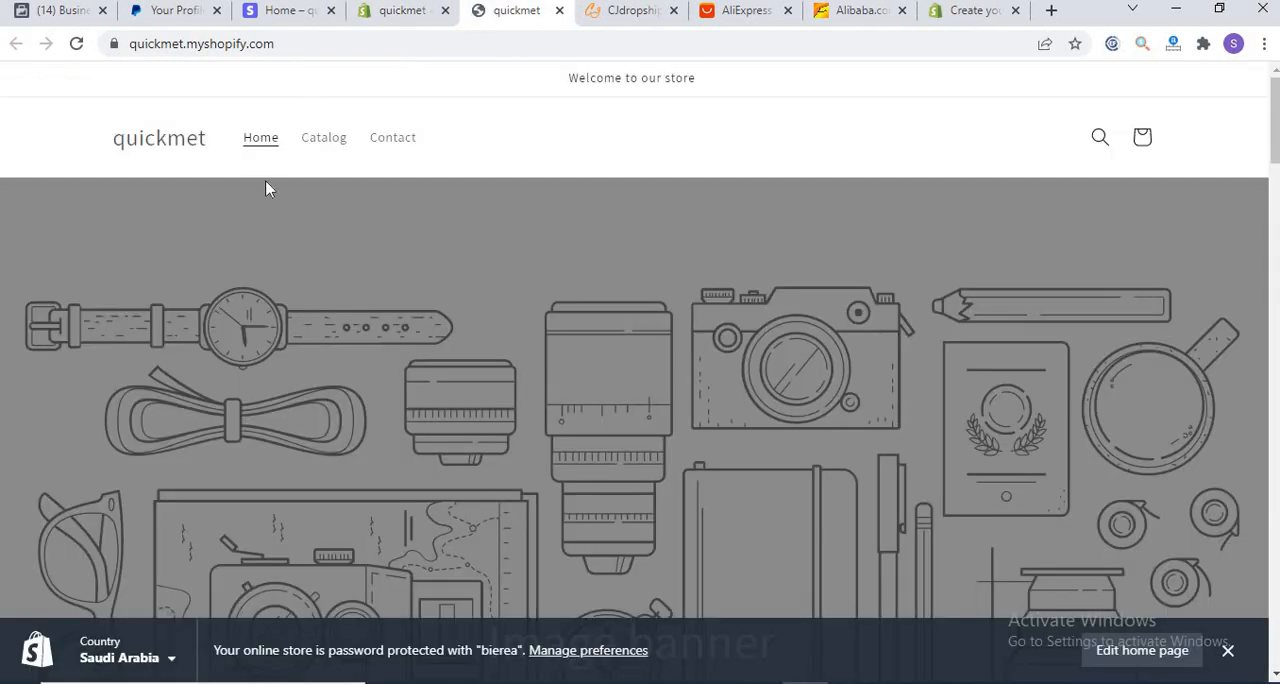
pyautogui.click(387, 10)
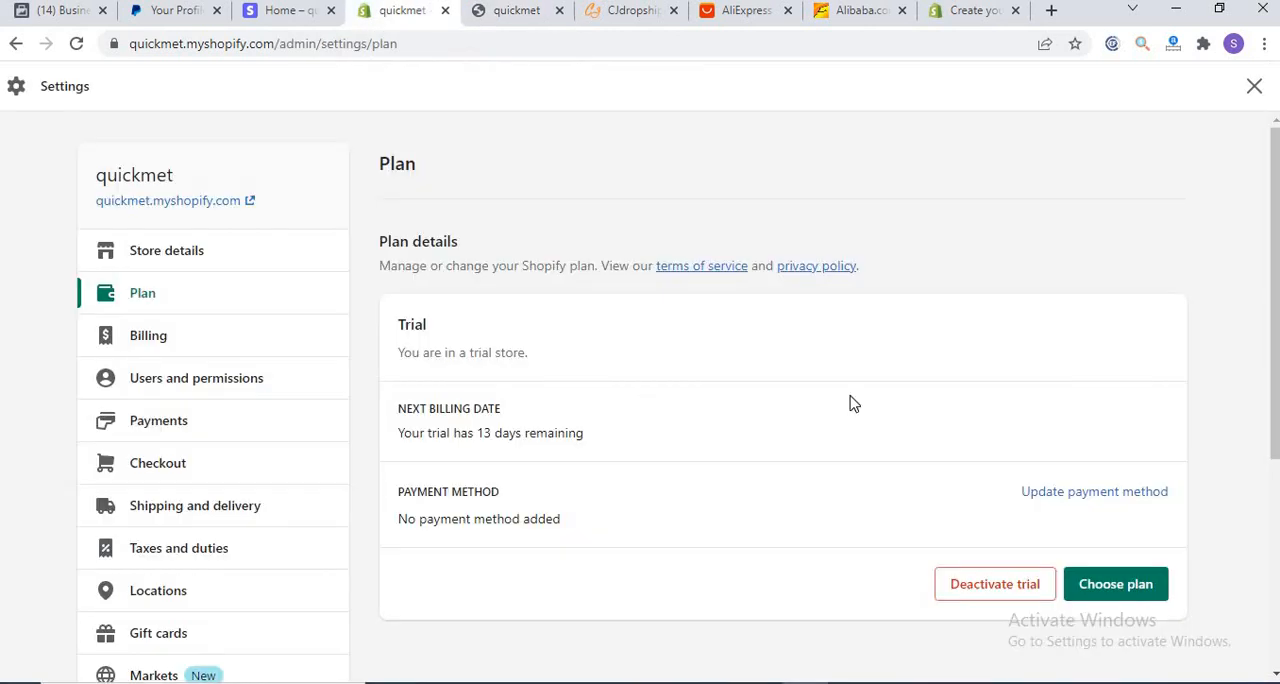
pyautogui.click(1113, 586)
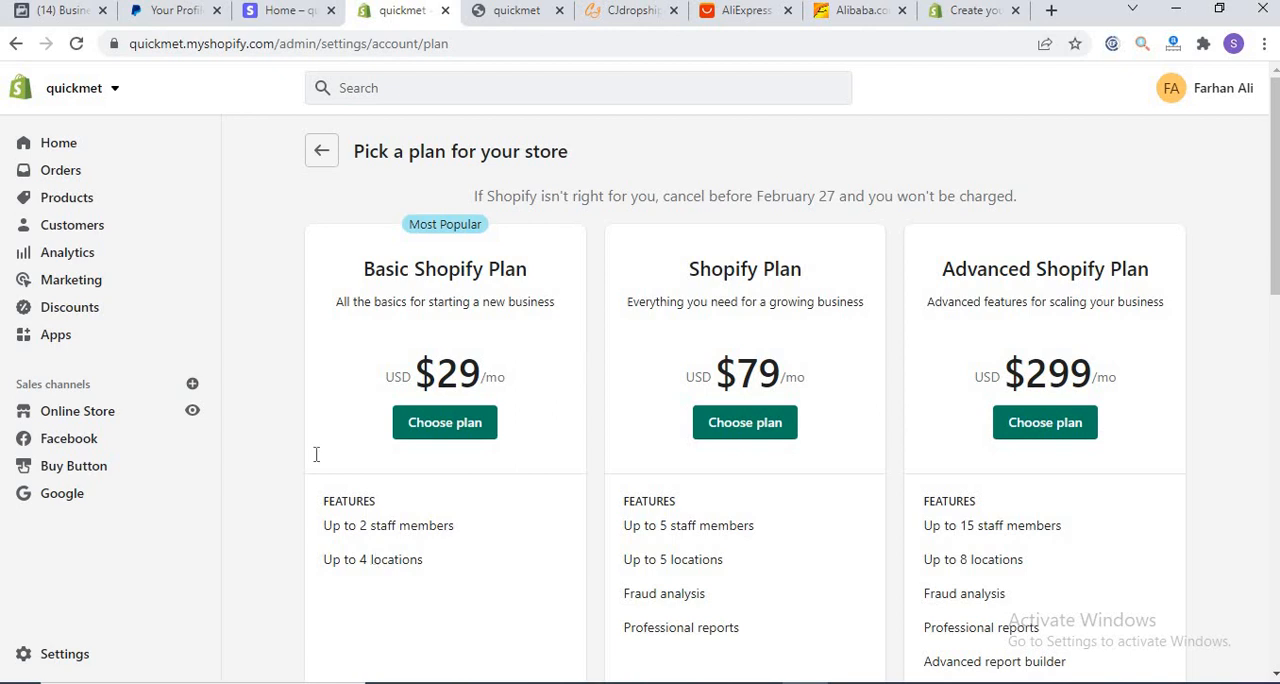
pyautogui.click(319, 156)
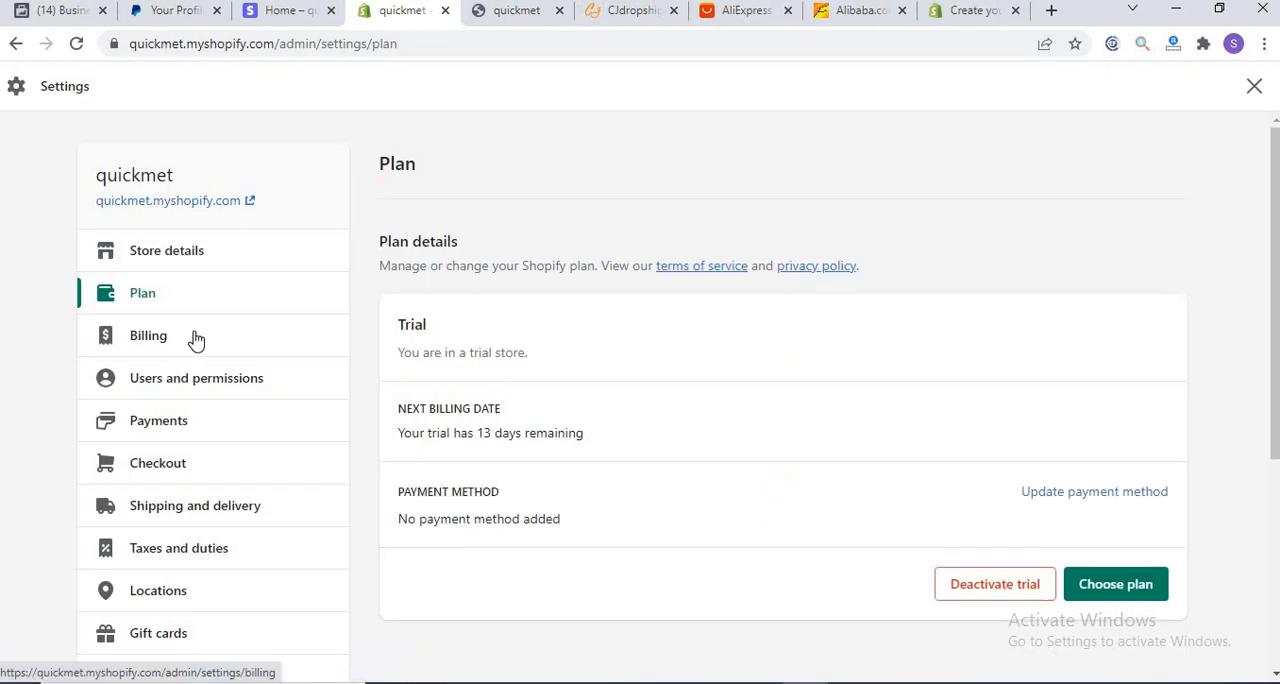
# Step: Review the Billing settings from payment methods and subscriptions down to bills and the statement of charges
pyautogui.click(196, 340)
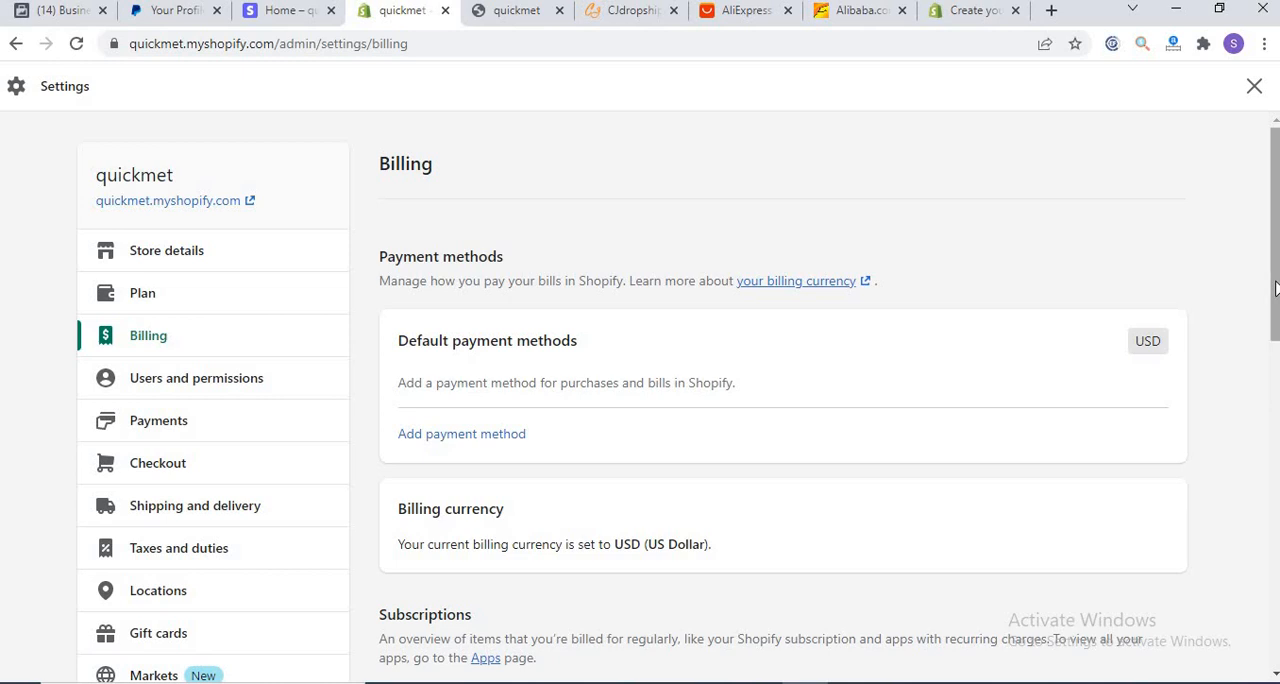
pyautogui.scroll(-1, 1275, 330)
pyautogui.scroll(-4, 1275, 330)
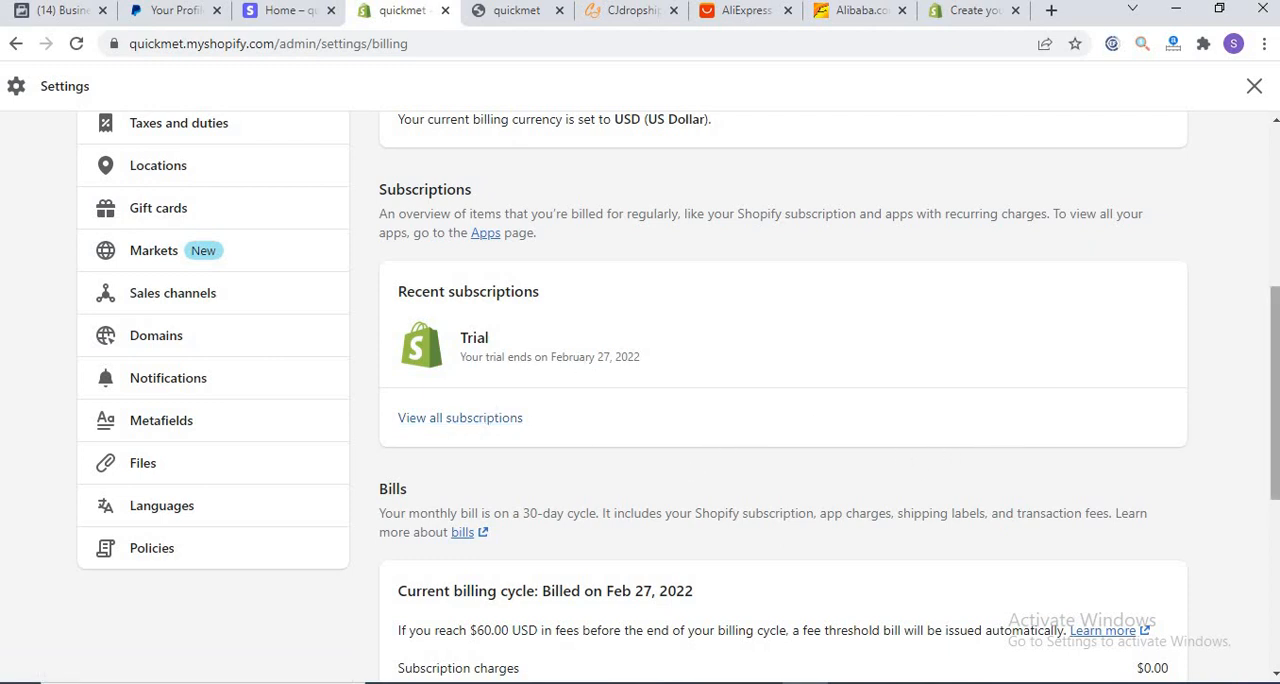
pyautogui.moveTo(1275, 401); pyautogui.dragTo(1271, 560)
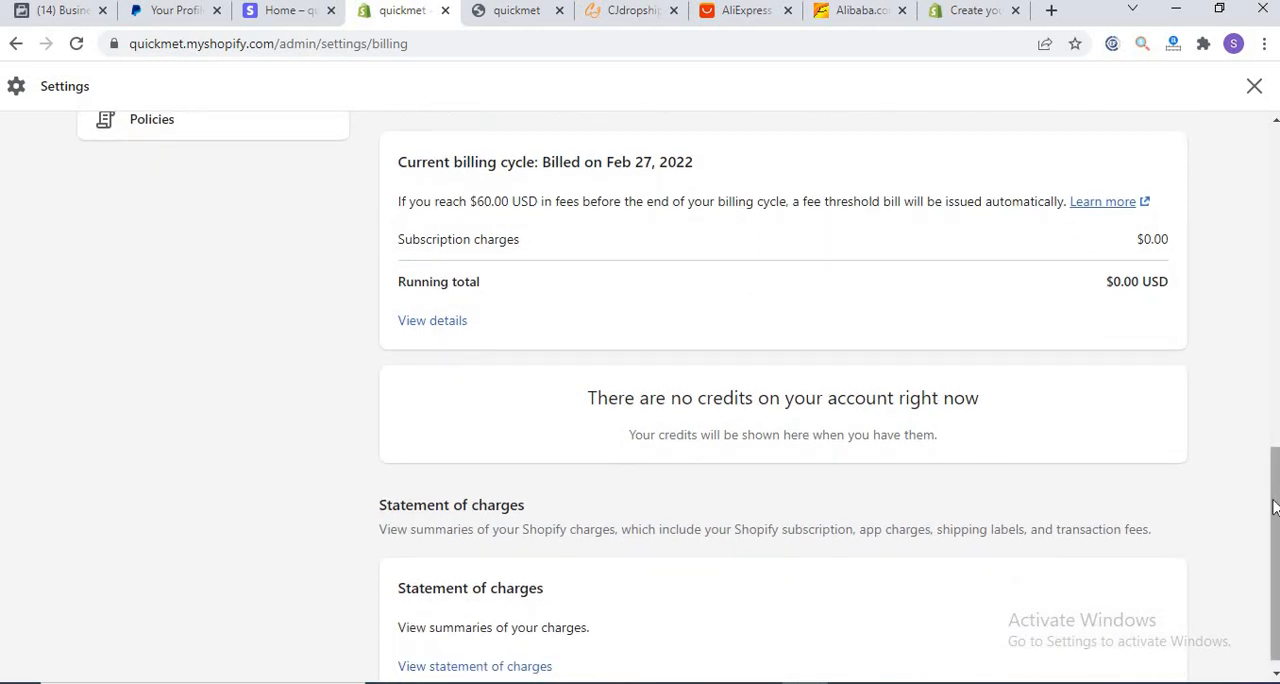
pyautogui.moveTo(1265, 363); pyautogui.dragTo(1268, 250)
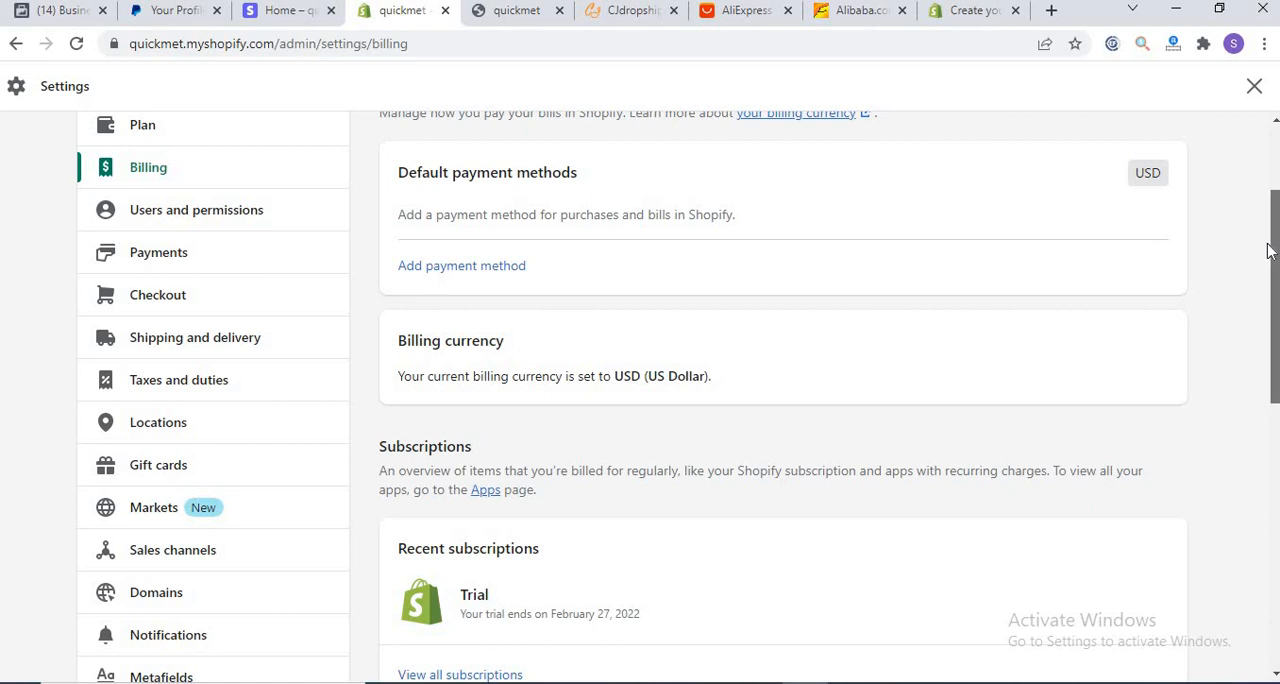
pyautogui.moveTo(1268, 250); pyautogui.dragTo(1268, 226)
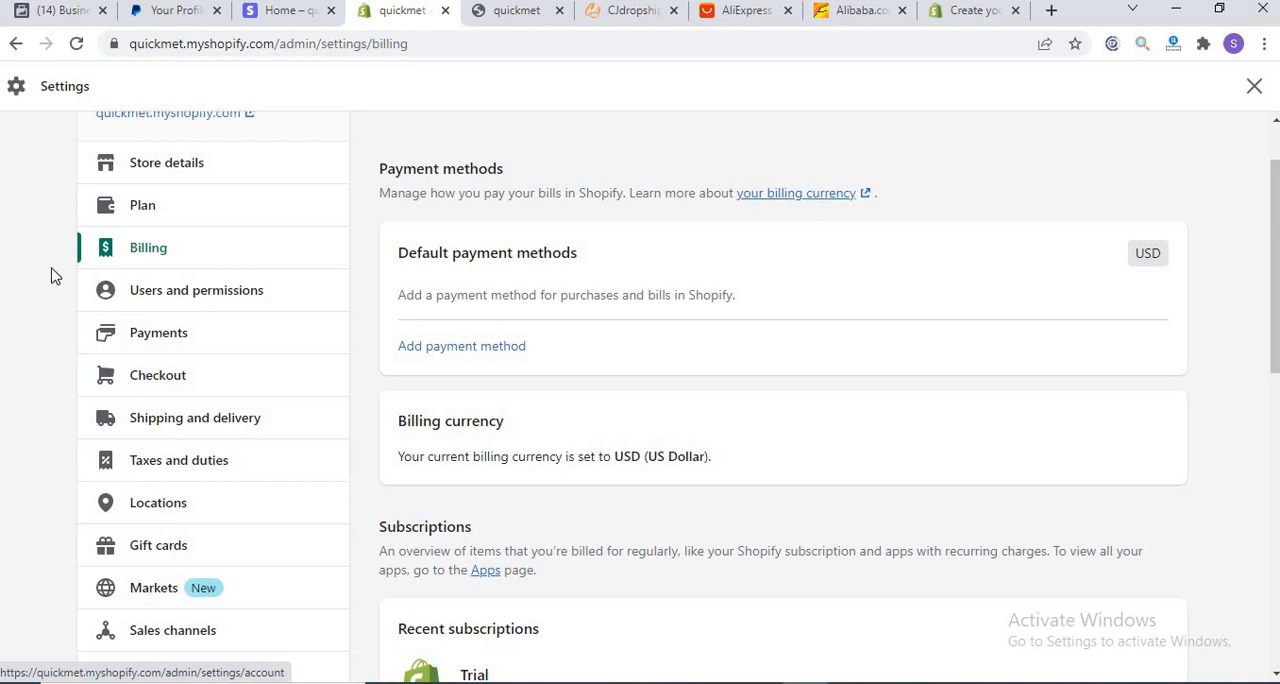
# Step: Open the Payments settings and look over the payment provider, PayPal and alternative payment method sections
pyautogui.click(145, 335)
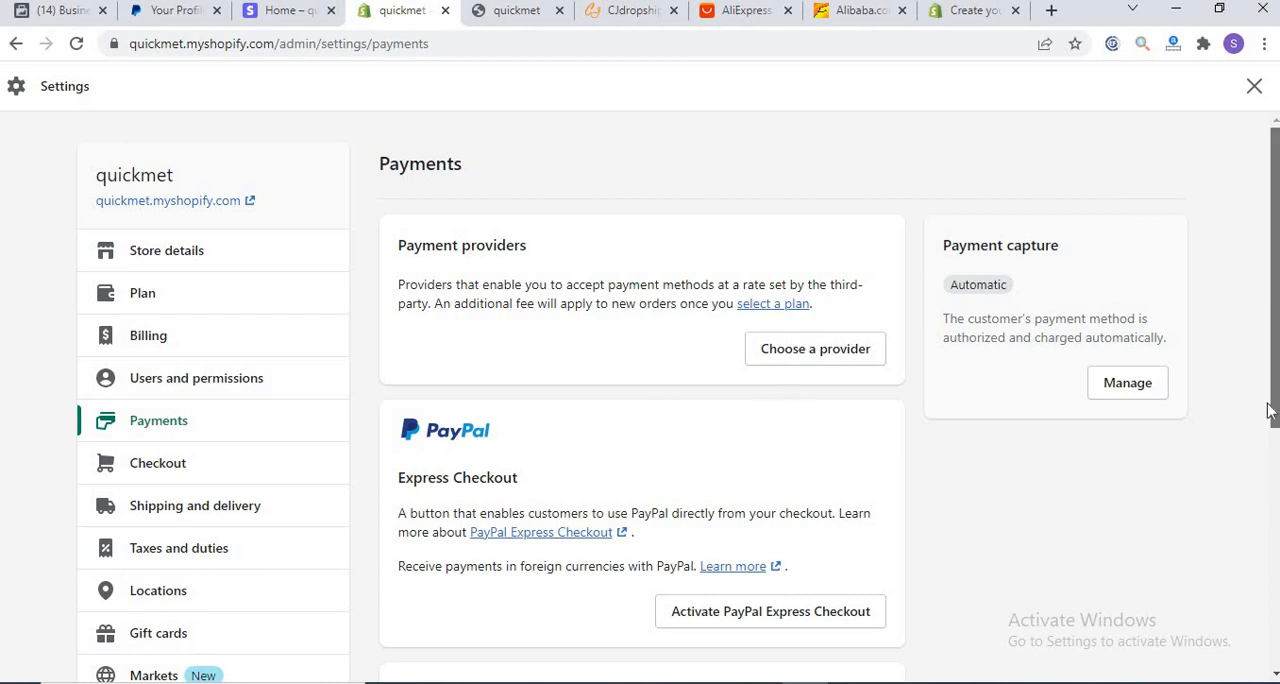
pyautogui.click(1266, 470)
pyautogui.moveTo(1266, 470); pyautogui.dragTo(1266, 548)
pyautogui.click(1268, 357)
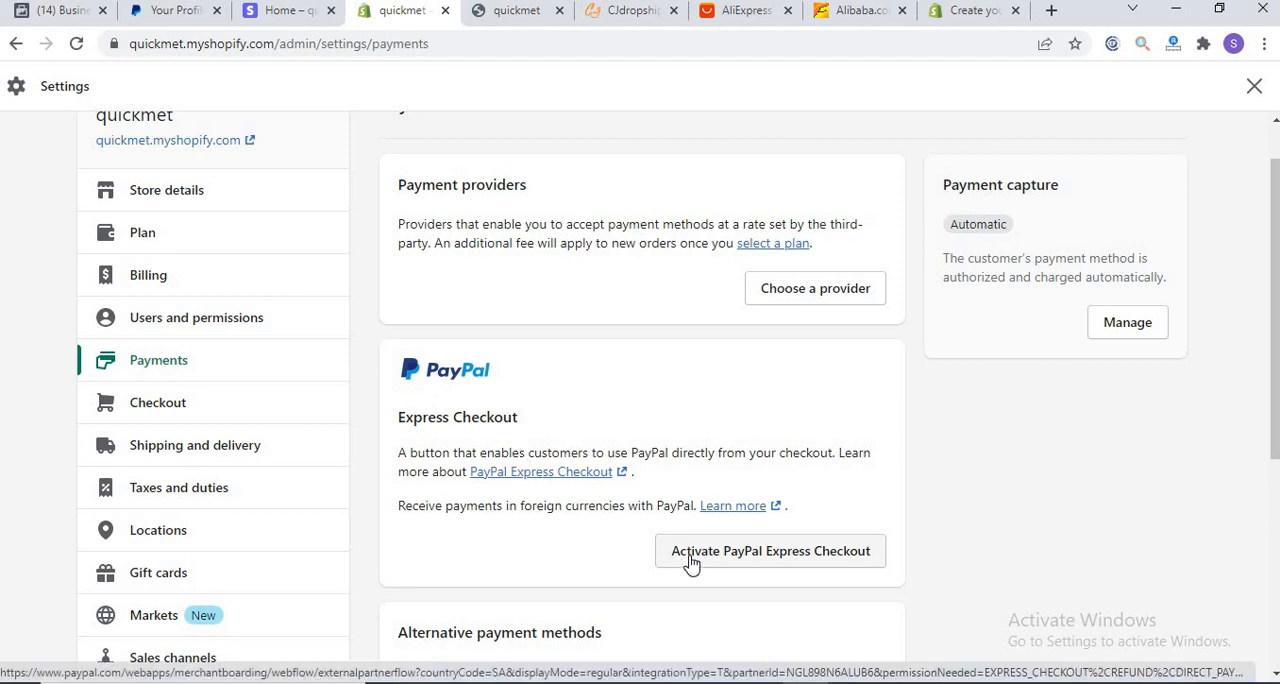
# Step: Open the third-party payment provider list and browse the available and unavailable providers
pyautogui.click(809, 301)
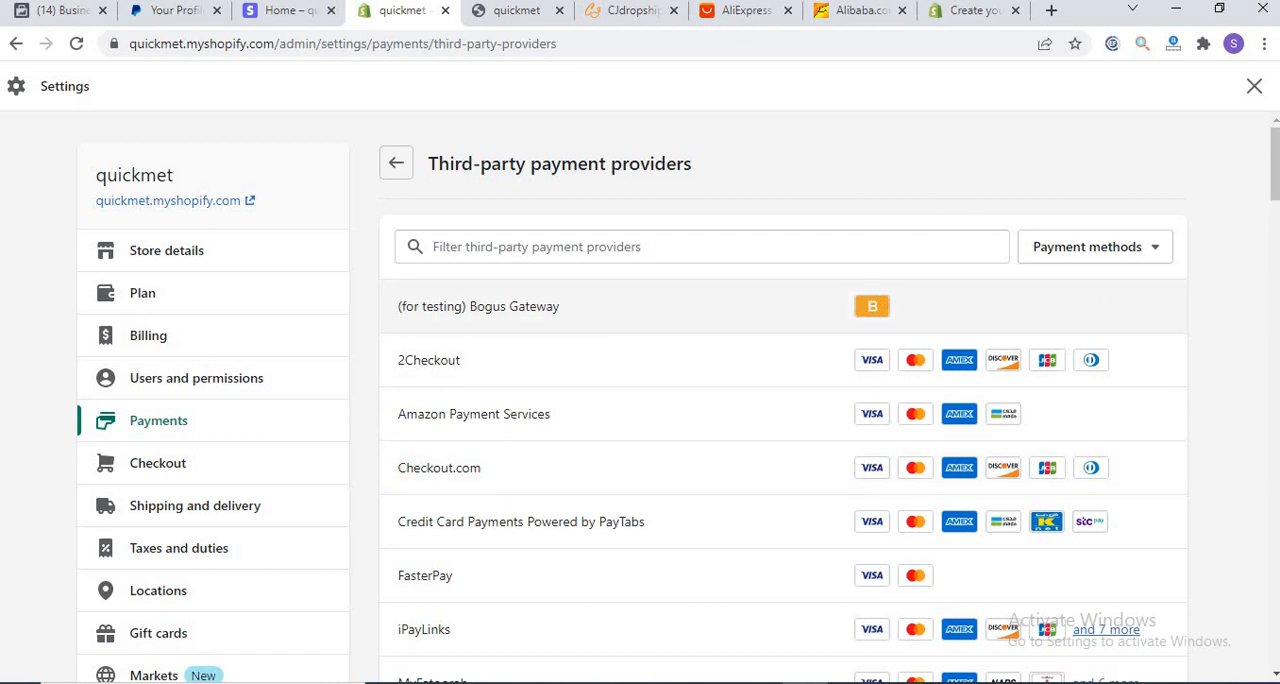
pyautogui.moveTo(1273, 166)
pyautogui.mouseDown()
pyautogui.moveTo(1273, 197)
pyautogui.moveTo(1273, 171)
pyautogui.mouseUp()
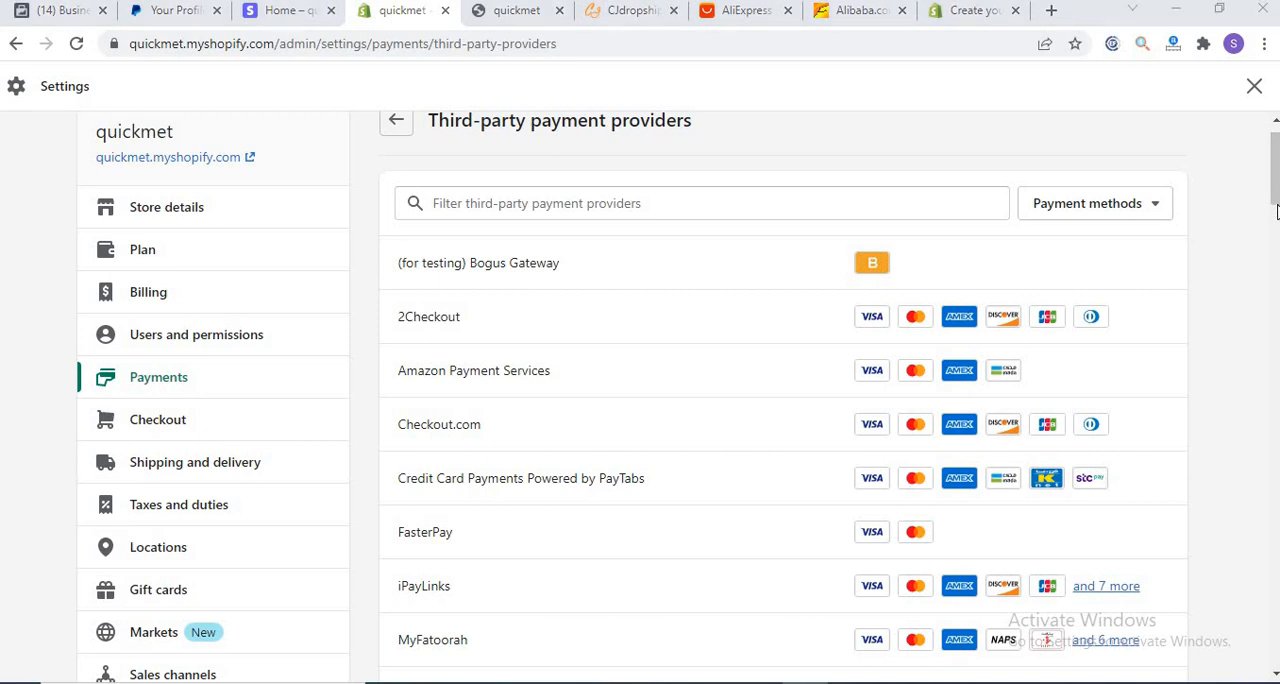
pyautogui.moveTo(1275, 200); pyautogui.dragTo(1274, 241)
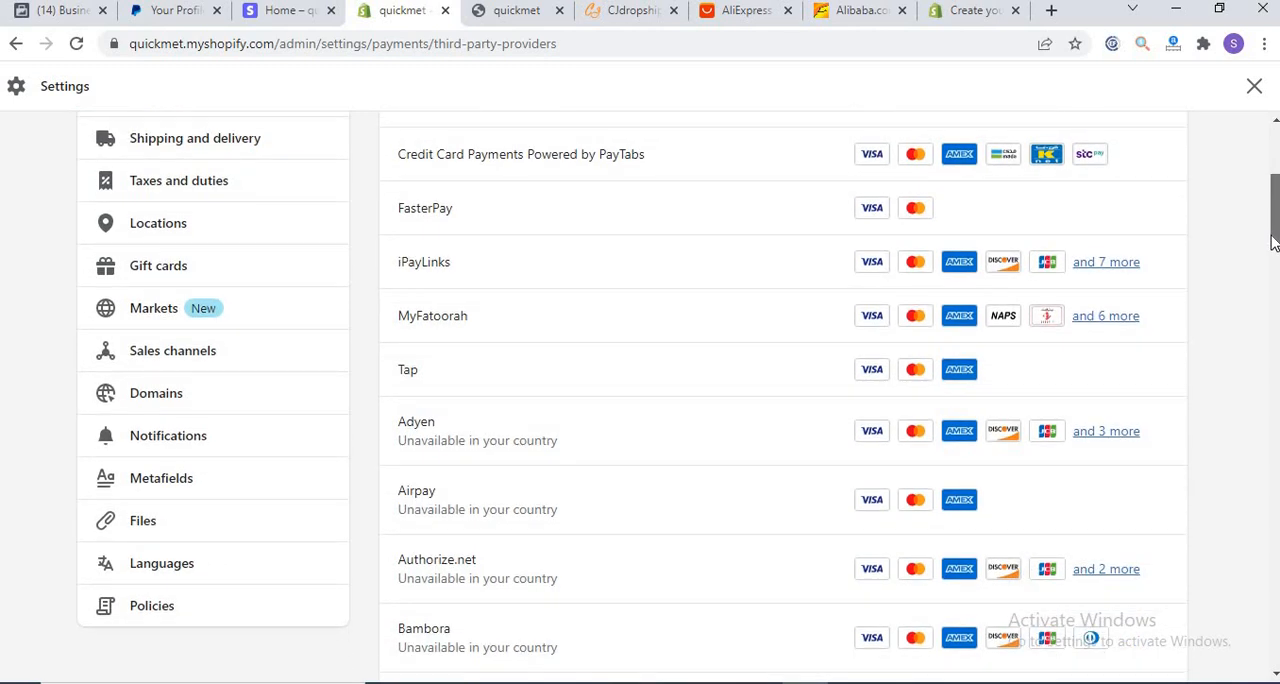
pyautogui.moveTo(1274, 241); pyautogui.dragTo(1274, 241)
pyautogui.scroll(-2, 775, 312)
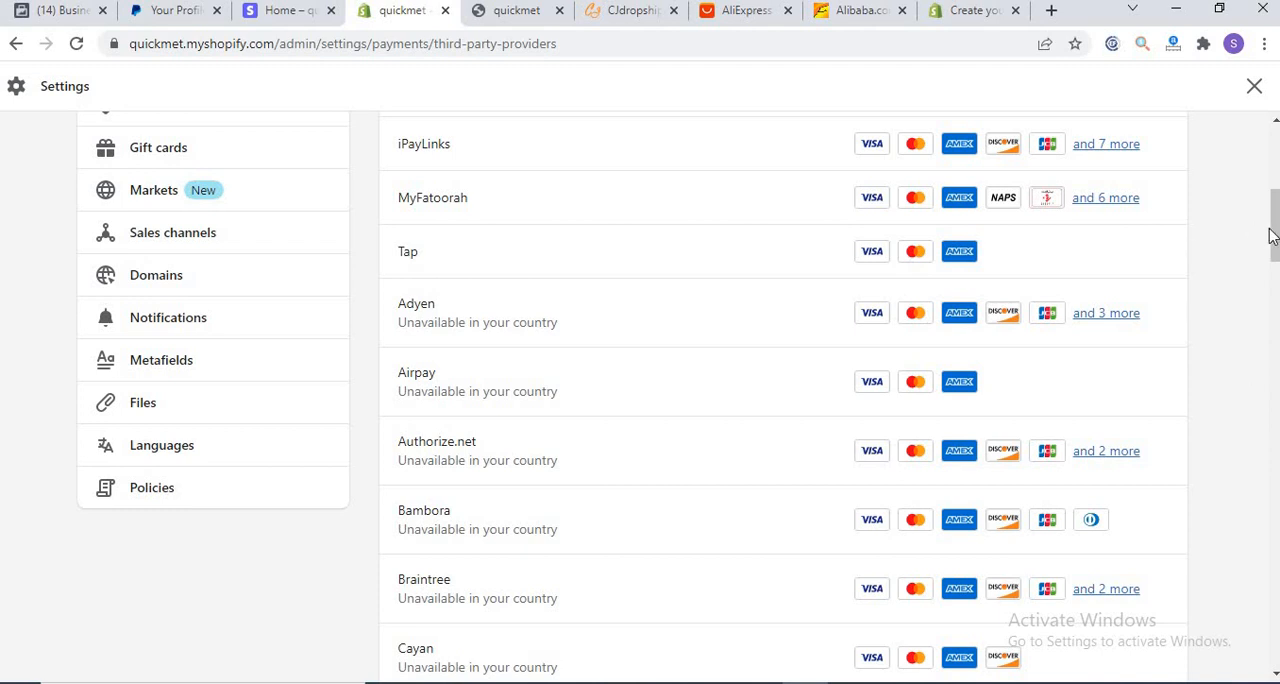
pyautogui.moveTo(1275, 230); pyautogui.dragTo(1266, 520)
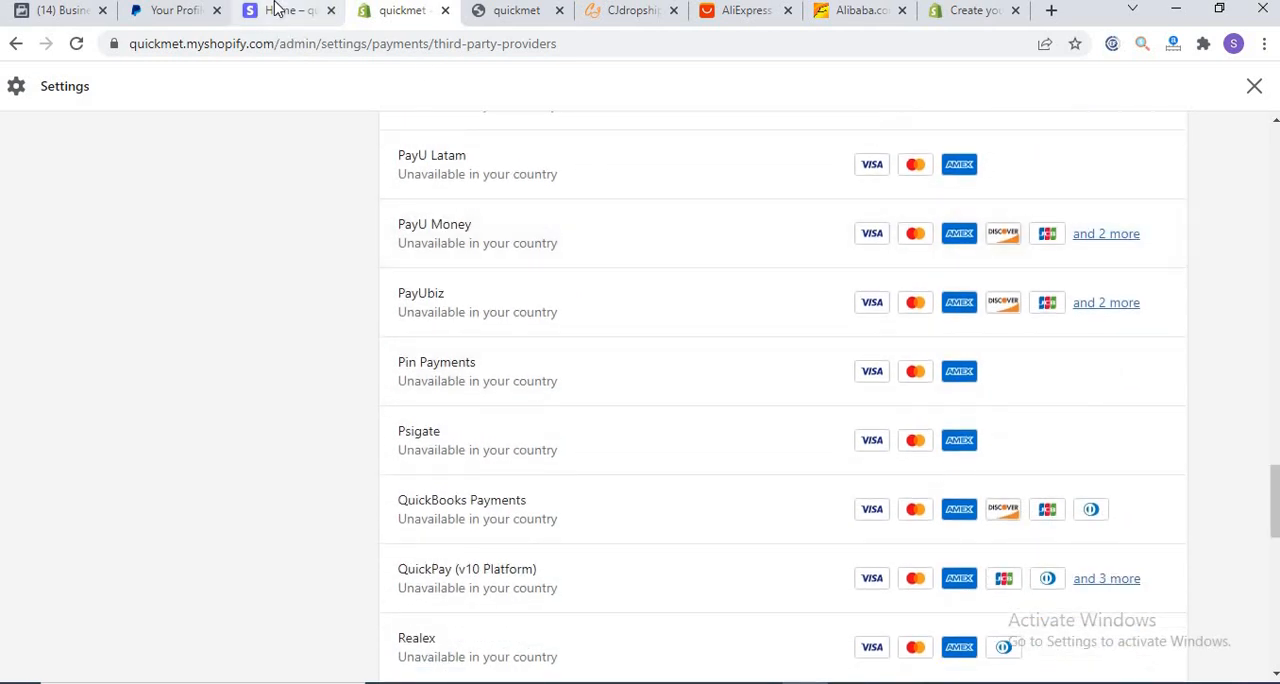
# Step: Show the Stripe dashboard, return to the quickmet settings, and locate Stripe in the third-party provider list
pyautogui.click(278, 12)
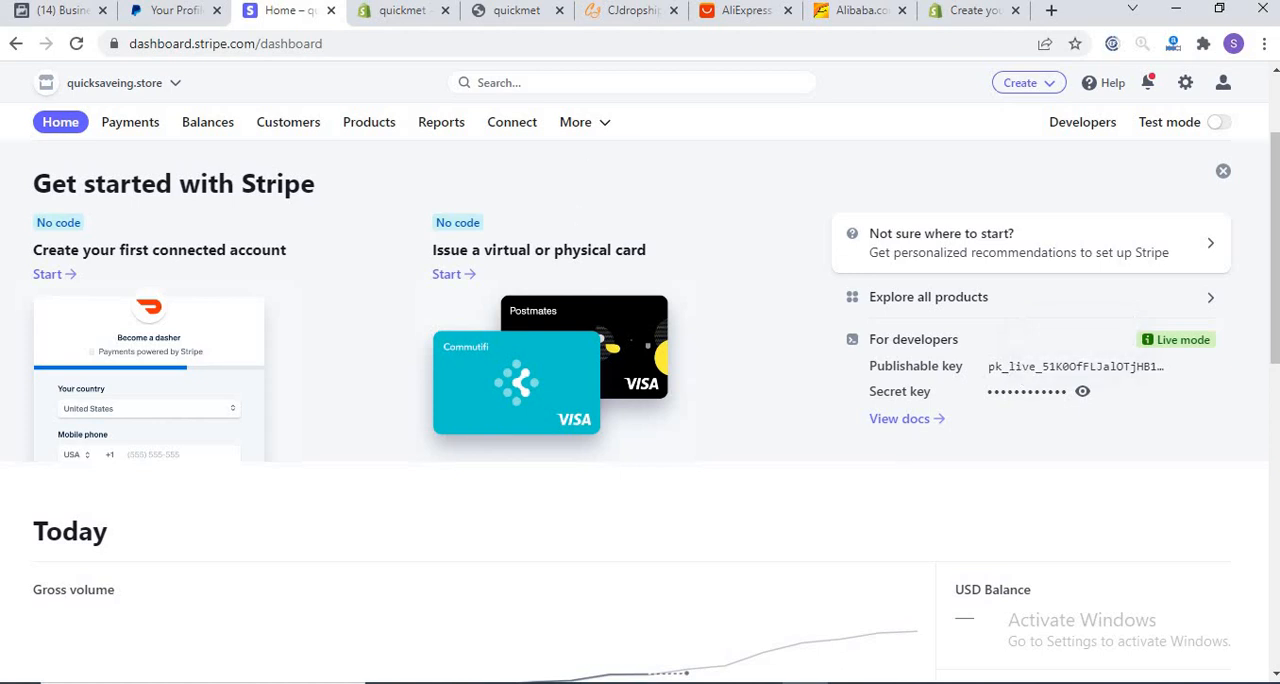
pyautogui.click(373, 12)
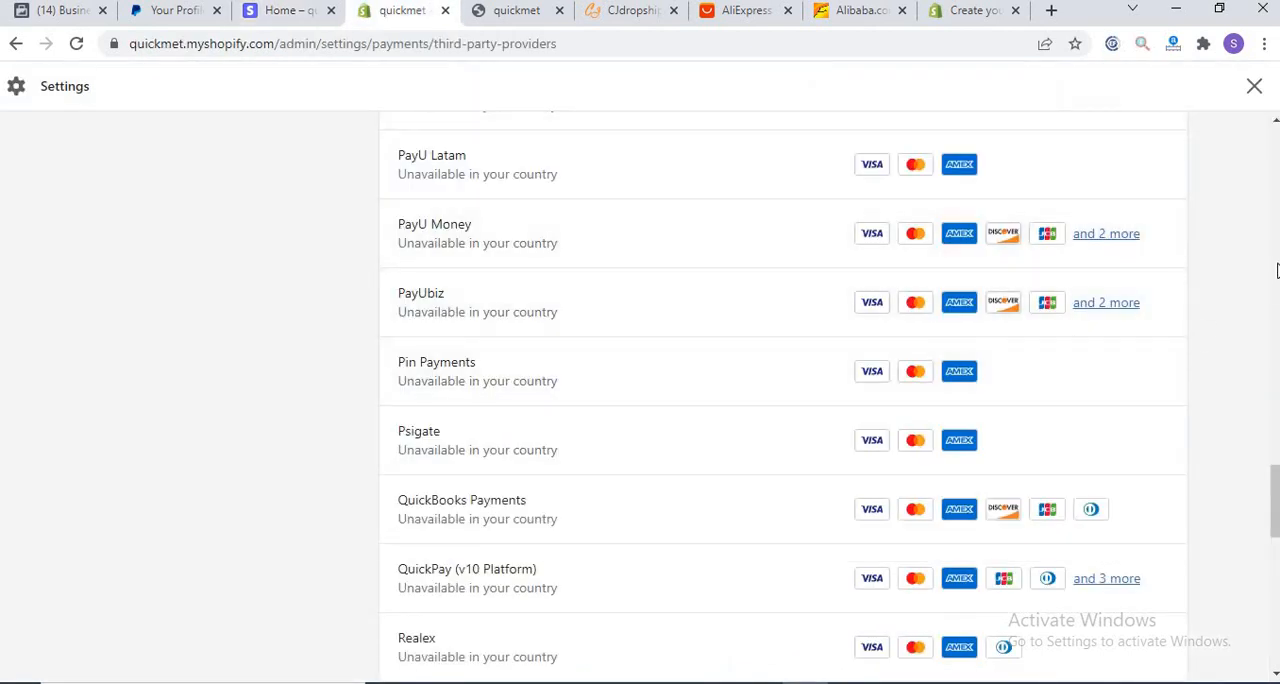
pyautogui.moveTo(1274, 495); pyautogui.dragTo(1276, 587)
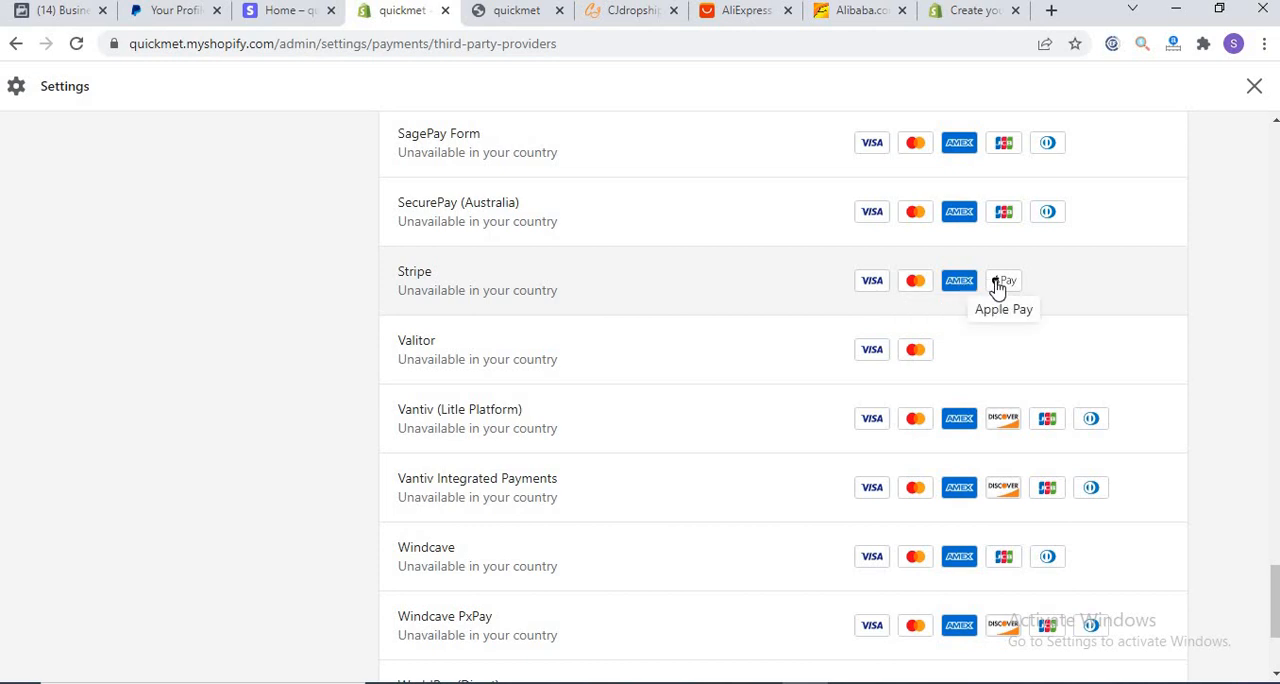
# Step: Open Stripe's Shopify connection page, try the option for creating a new account, and go back to the Payments settings
pyautogui.click(415, 280)
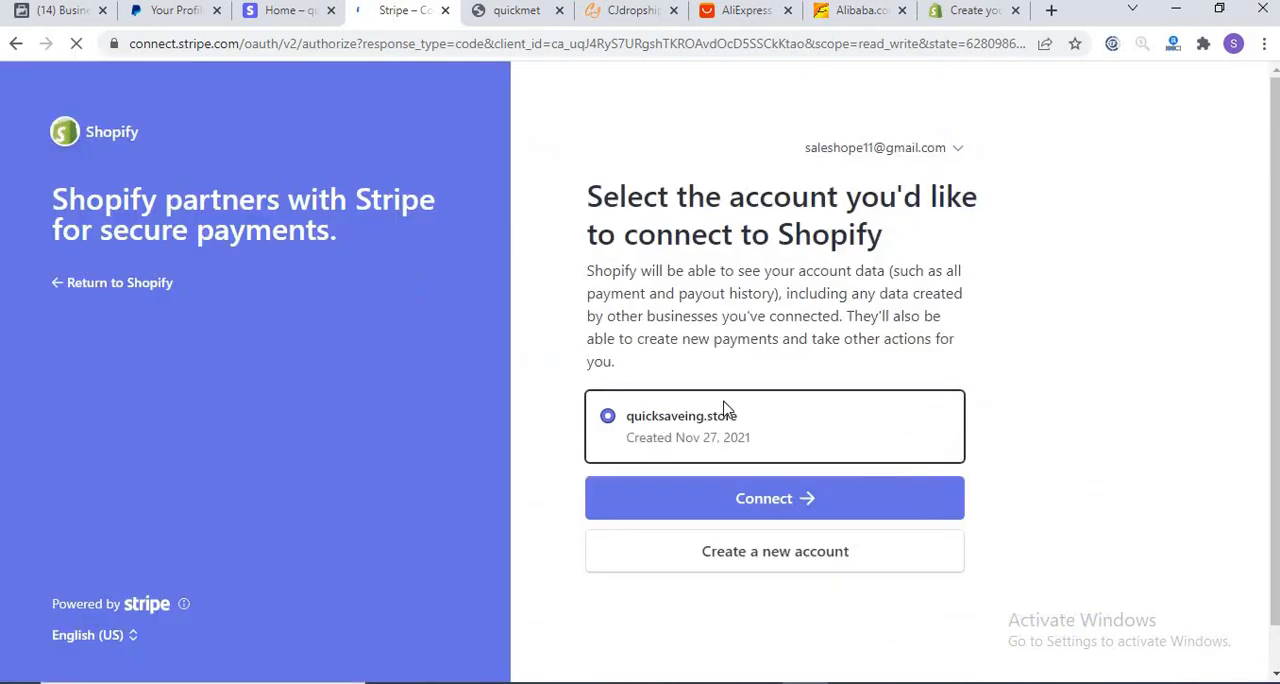
pyautogui.click(747, 556)
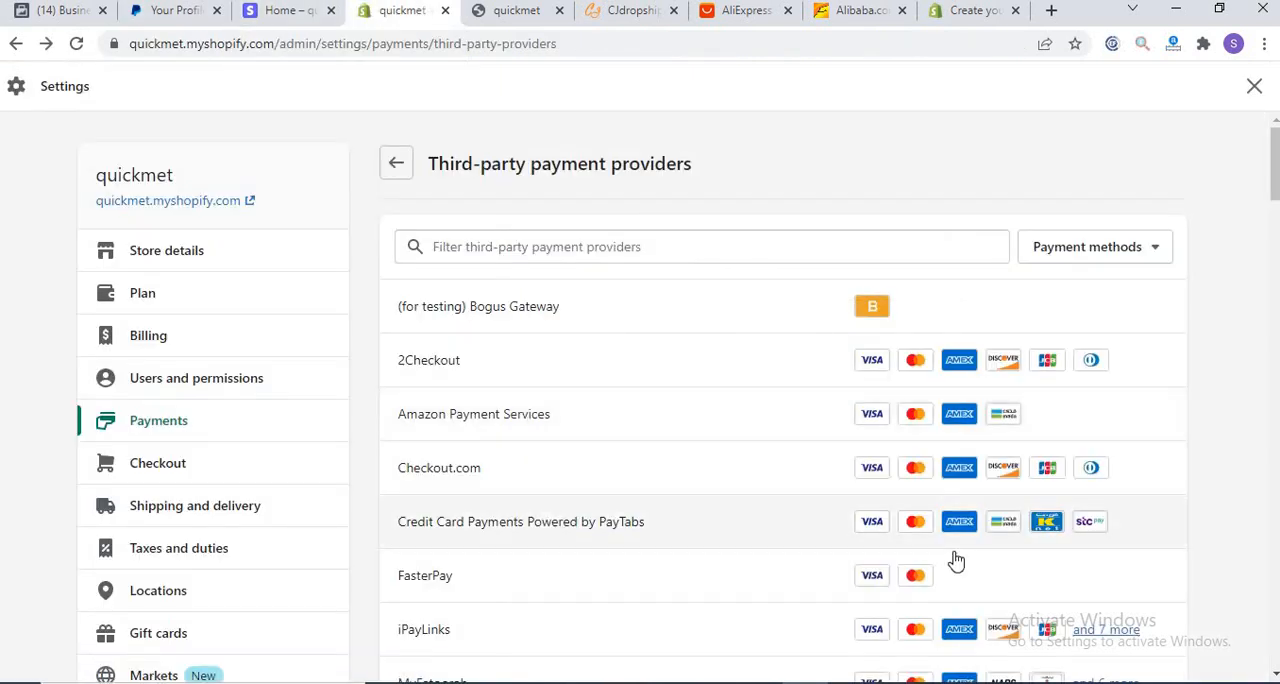
pyautogui.moveTo(1274, 186); pyautogui.dragTo(1251, 157)
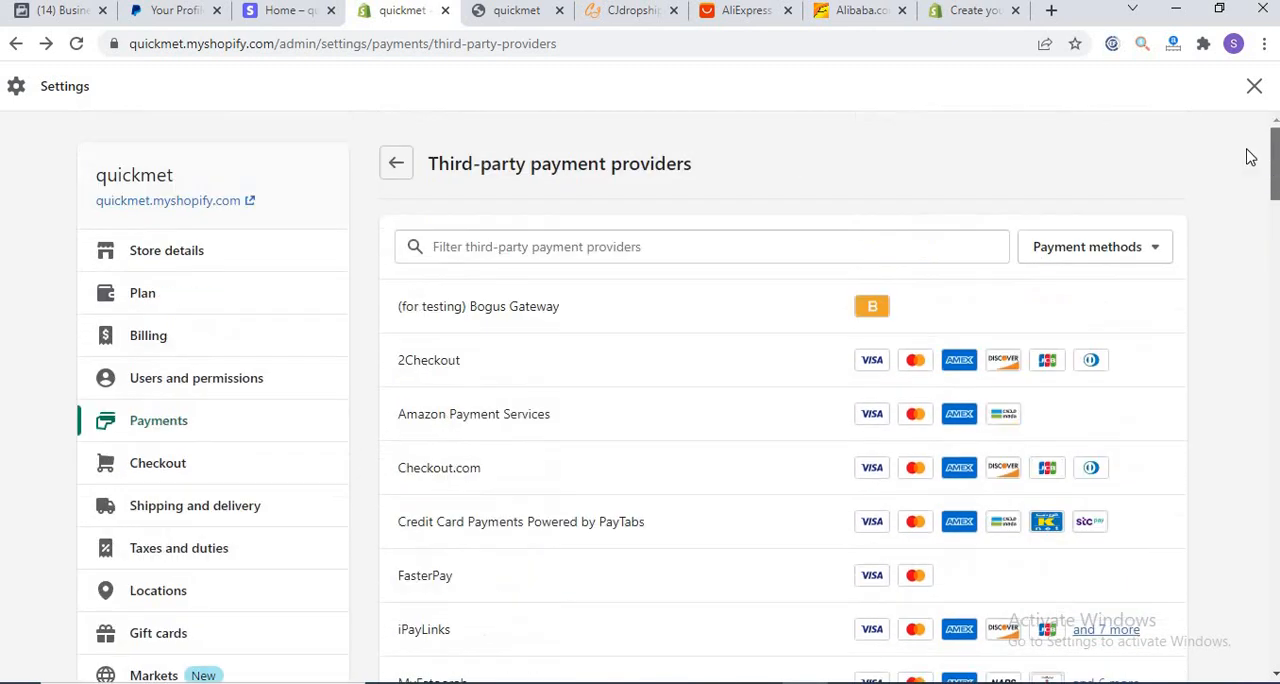
pyautogui.click(386, 166)
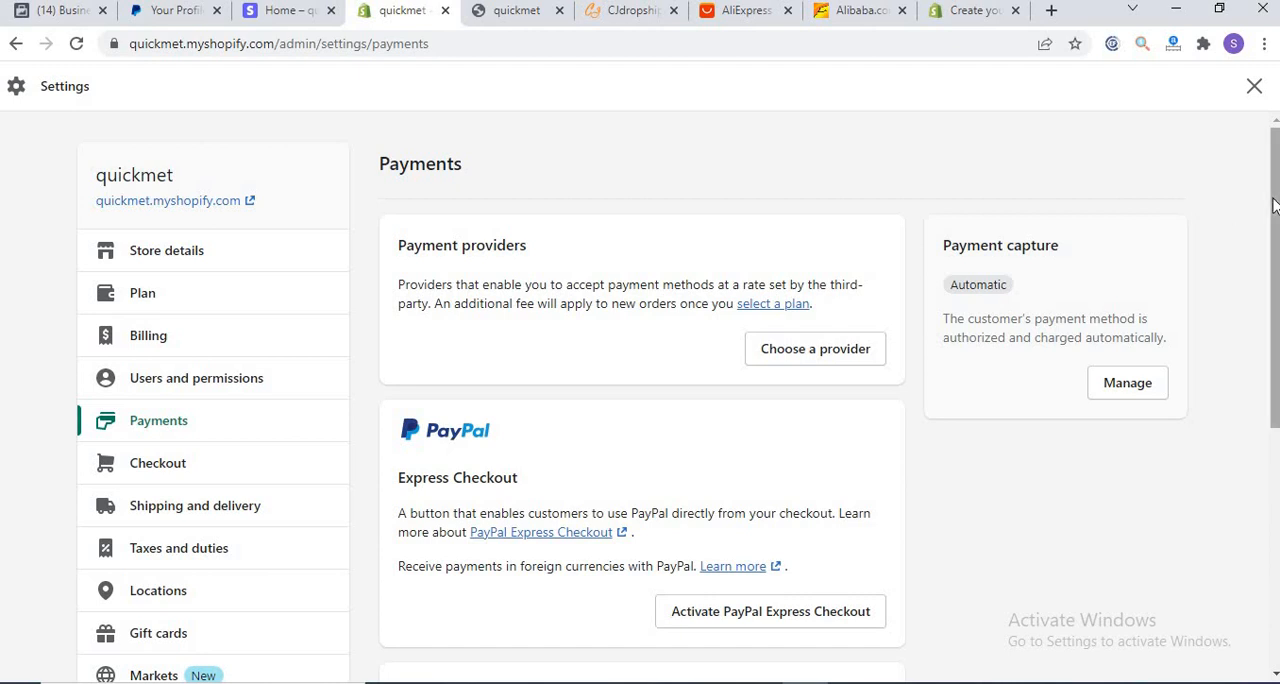
pyautogui.moveTo(1273, 205); pyautogui.dragTo(1240, 233)
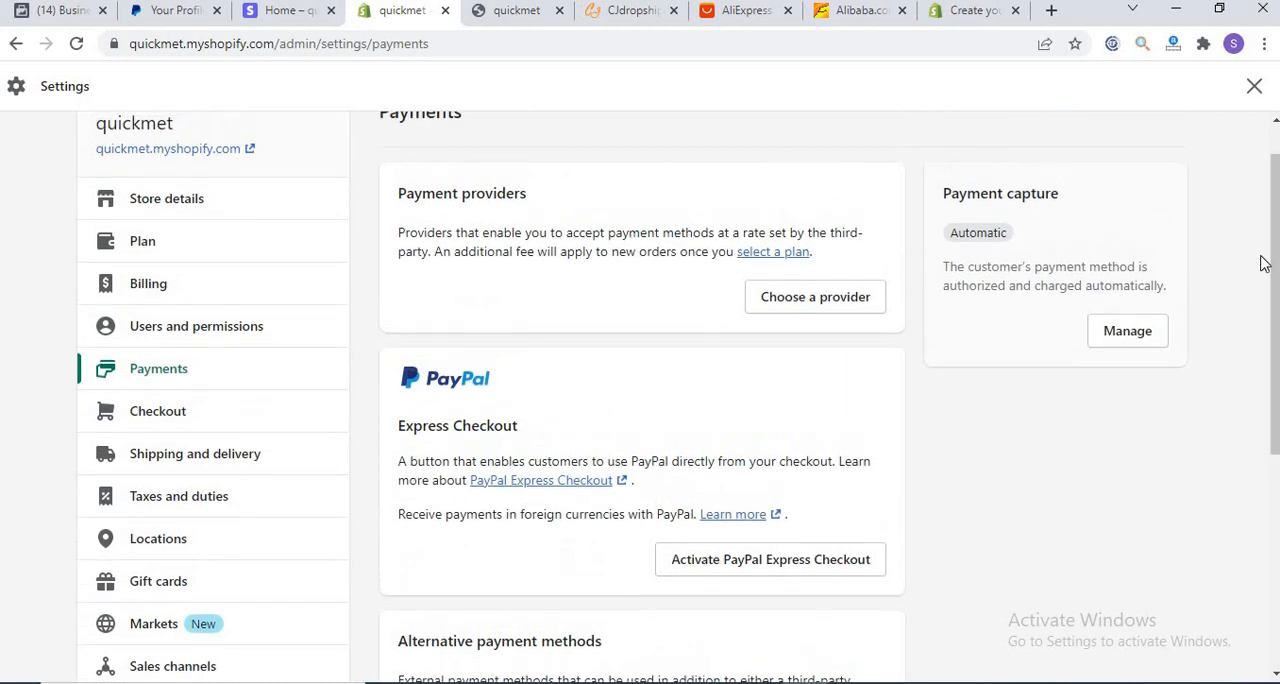
# Step: Open the alternative payment providers list, browse it, and return to Payments to look over the manual payment methods section
pyautogui.moveTo(1276, 294); pyautogui.dragTo(1275, 312)
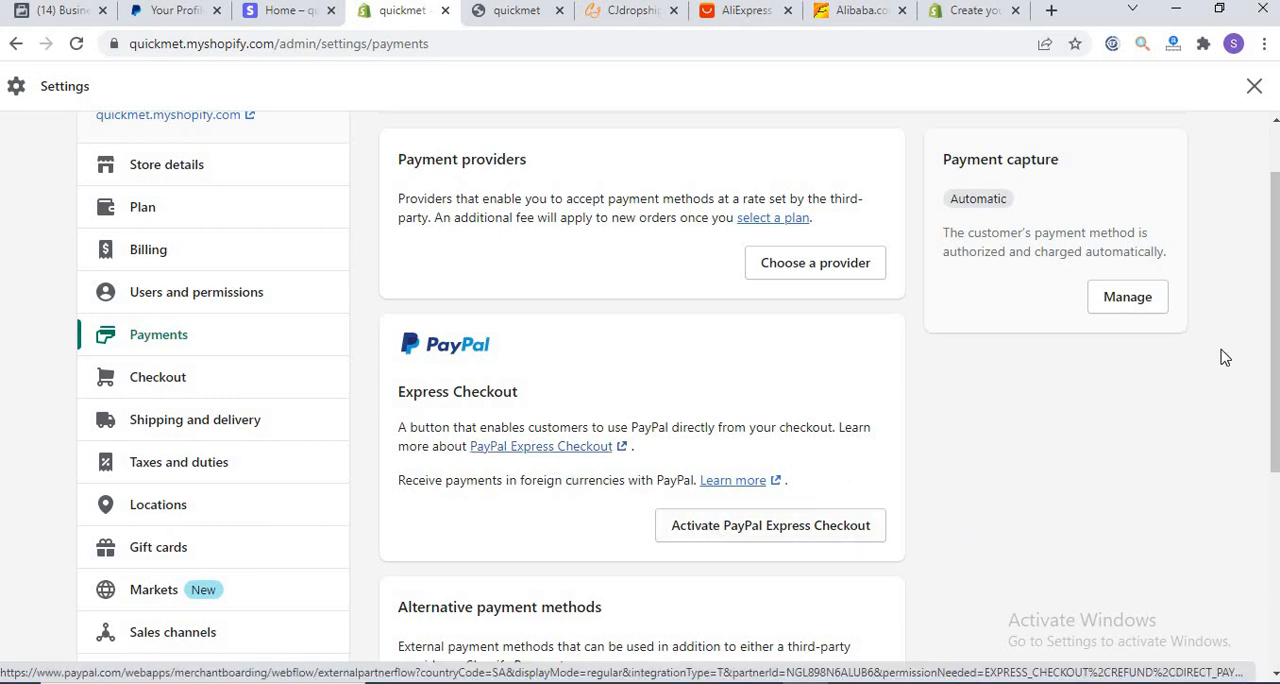
pyautogui.scroll(-2, 886, 437)
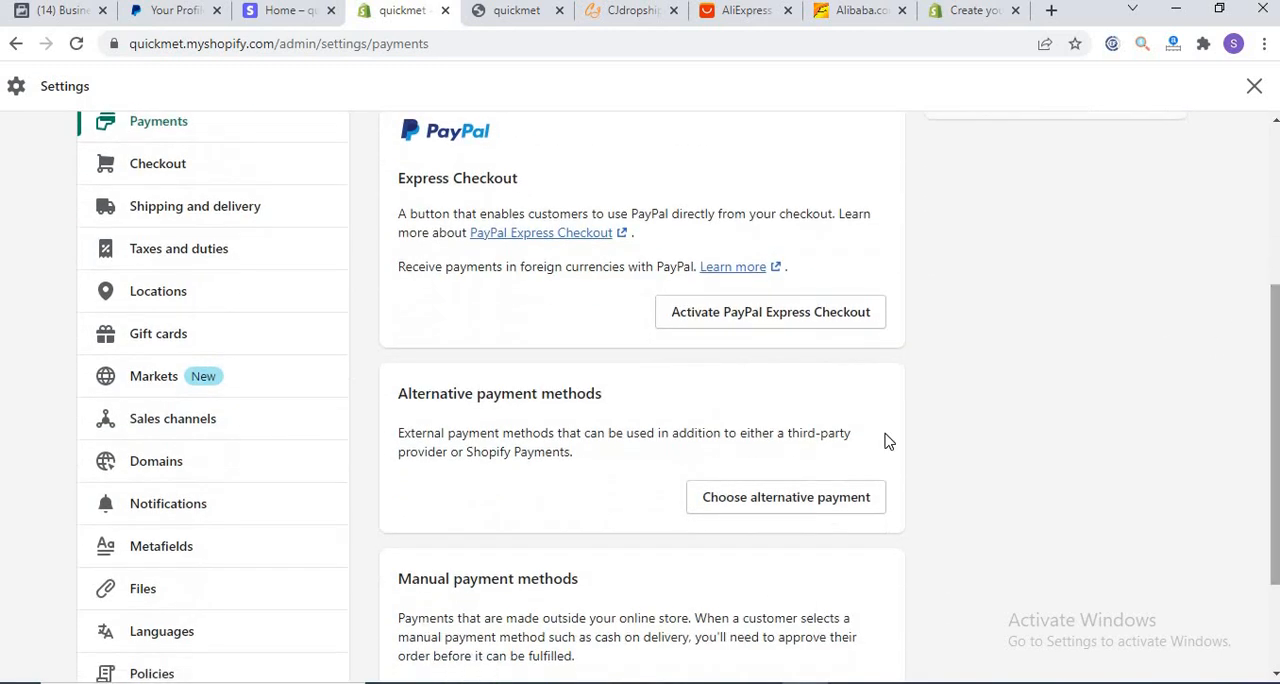
pyautogui.click(723, 509)
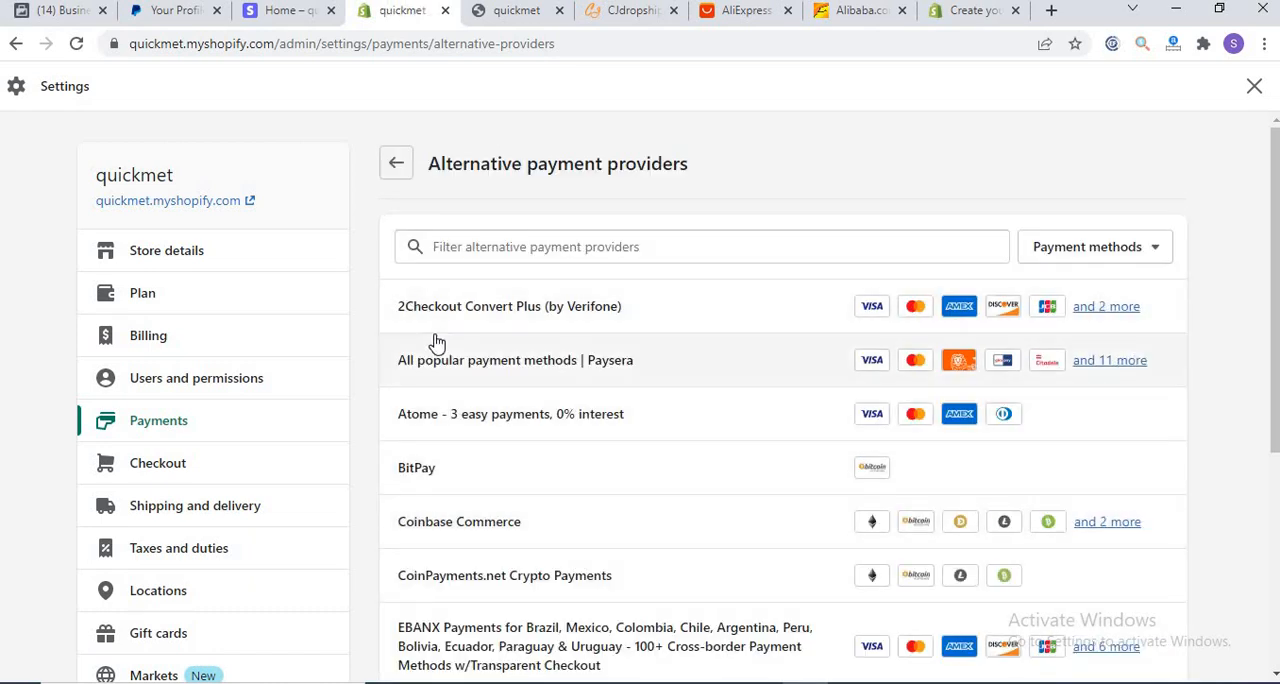
pyautogui.moveTo(1275, 252); pyautogui.dragTo(1271, 474)
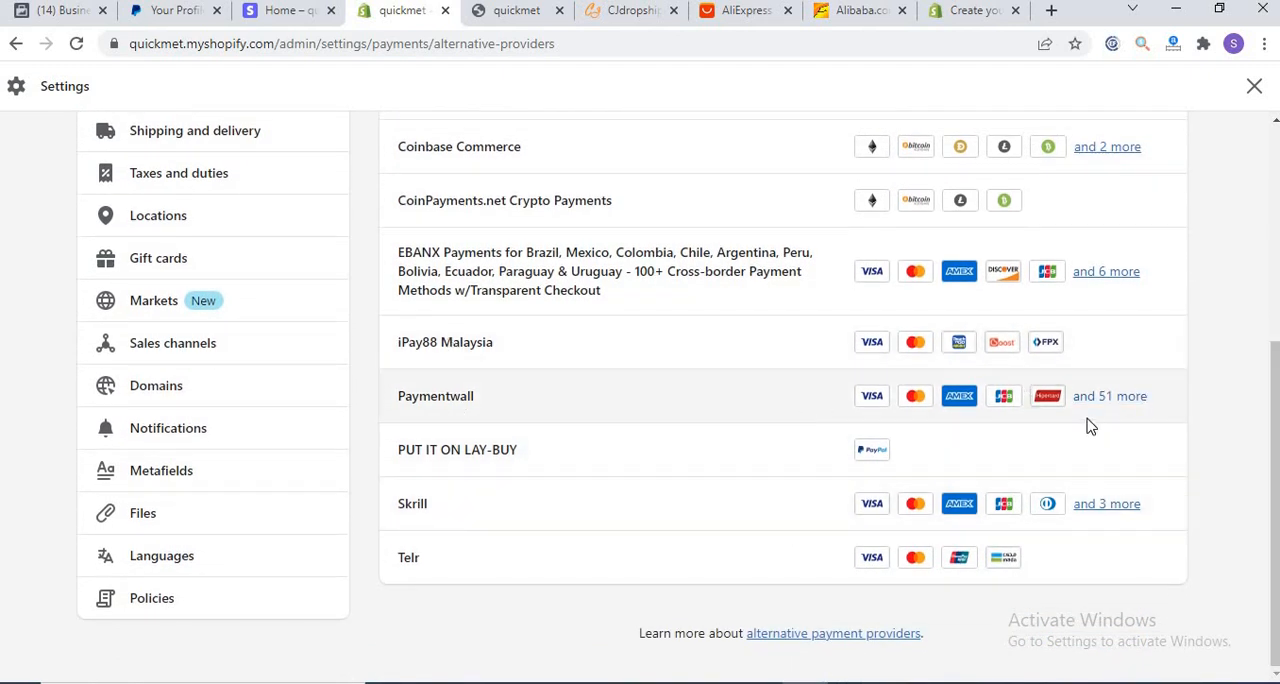
pyautogui.moveTo(1093, 415)
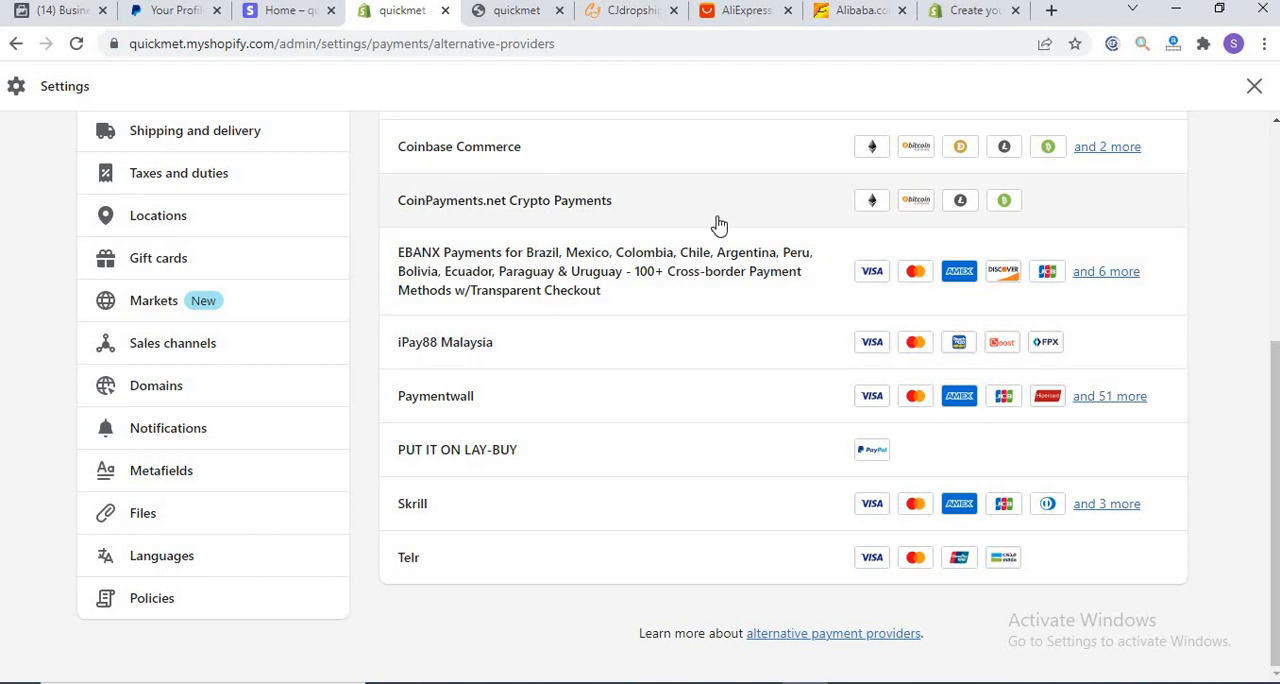
pyautogui.moveTo(1275, 362); pyautogui.dragTo(1274, 153)
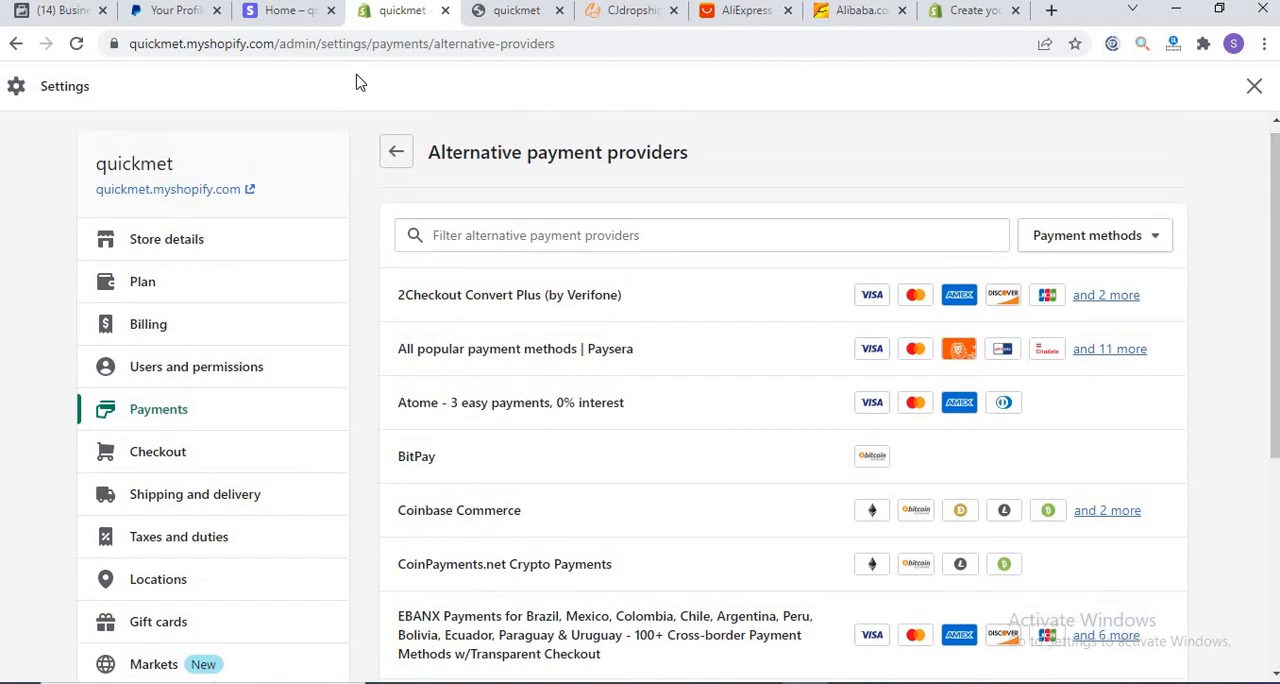
pyautogui.click(395, 156)
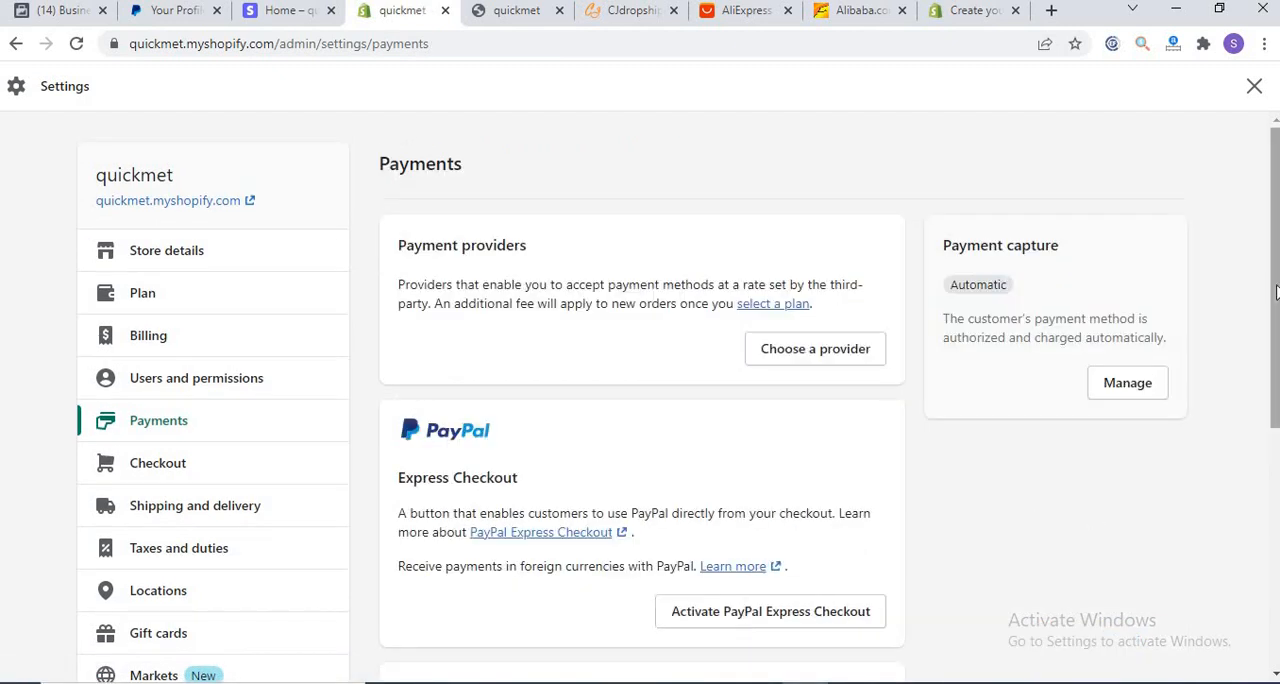
pyautogui.moveTo(1276, 290); pyautogui.dragTo(1272, 551)
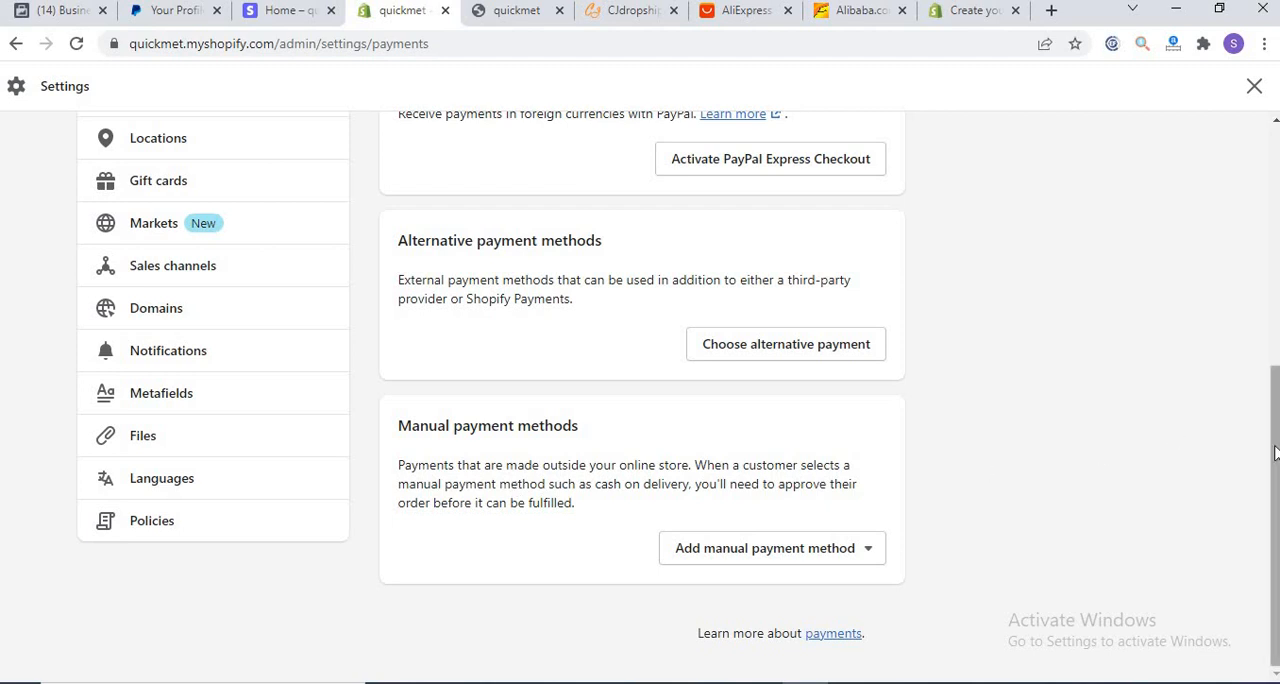
pyautogui.moveTo(1276, 437); pyautogui.dragTo(1276, 298)
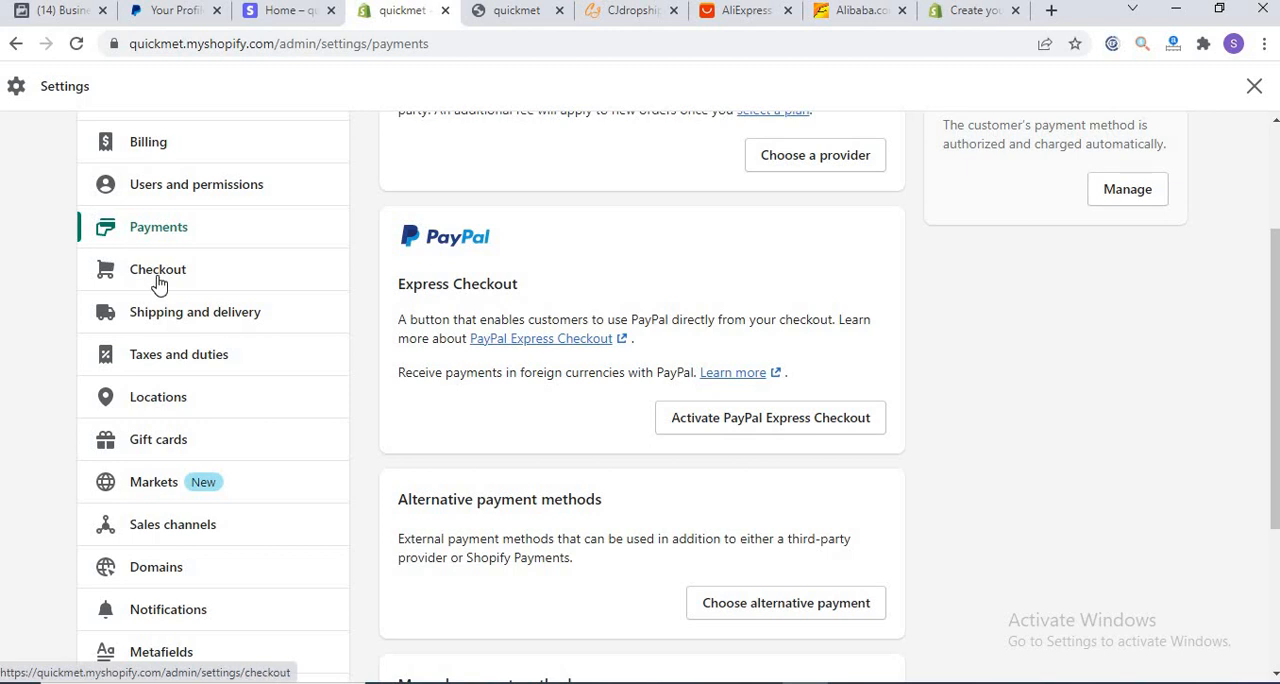
# Step: In the Checkout settings, make both the shipping address phone number and address line 2 required
pyautogui.click(157, 283)
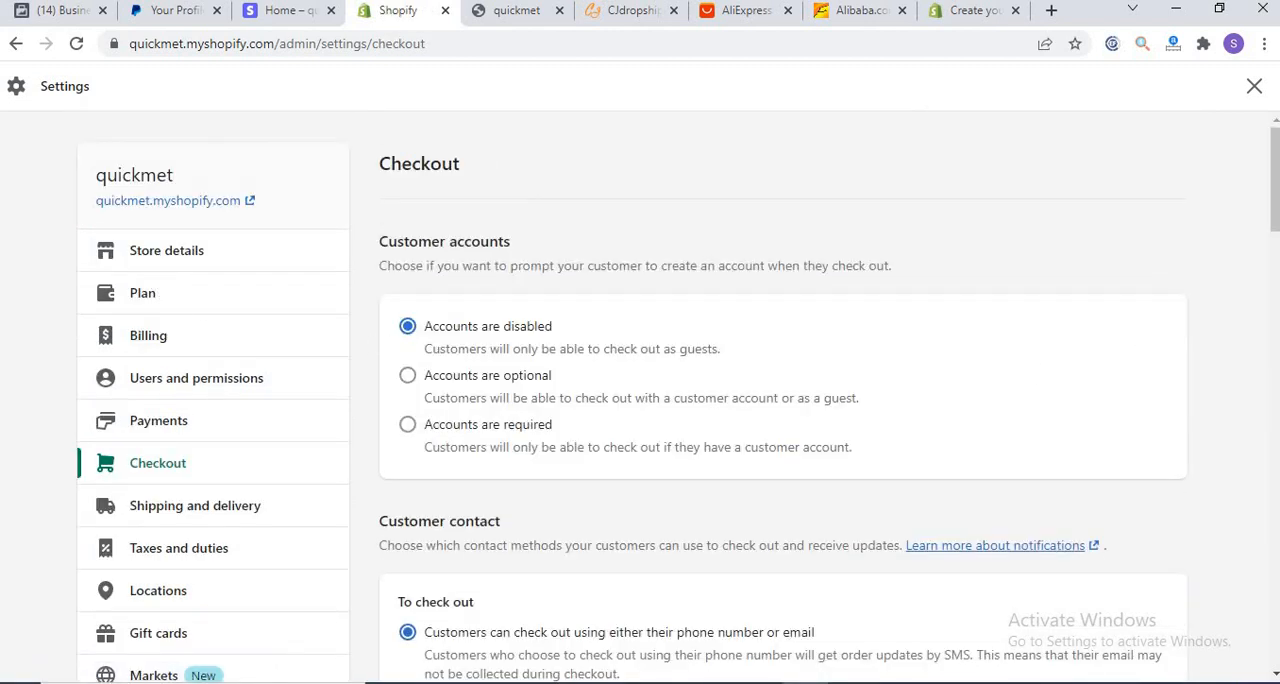
pyautogui.moveTo(1276, 212); pyautogui.dragTo(1276, 368)
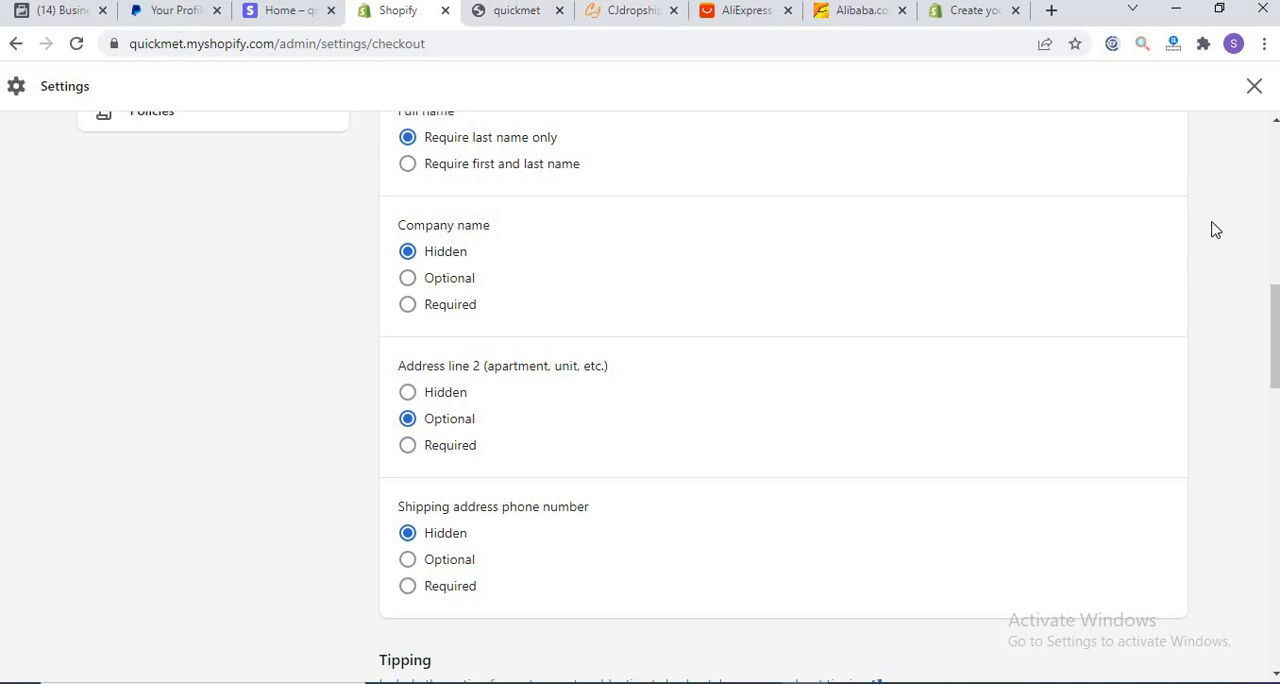
pyautogui.moveTo(1273, 338); pyautogui.dragTo(1268, 385)
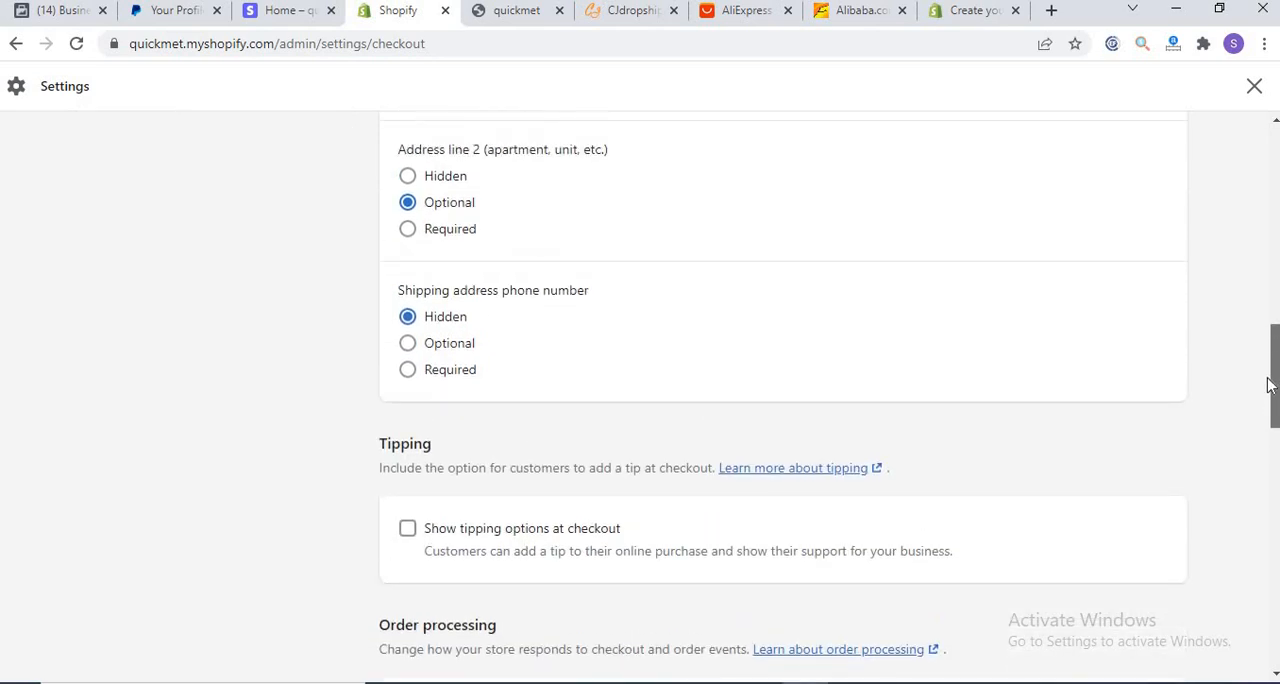
pyautogui.click(408, 370)
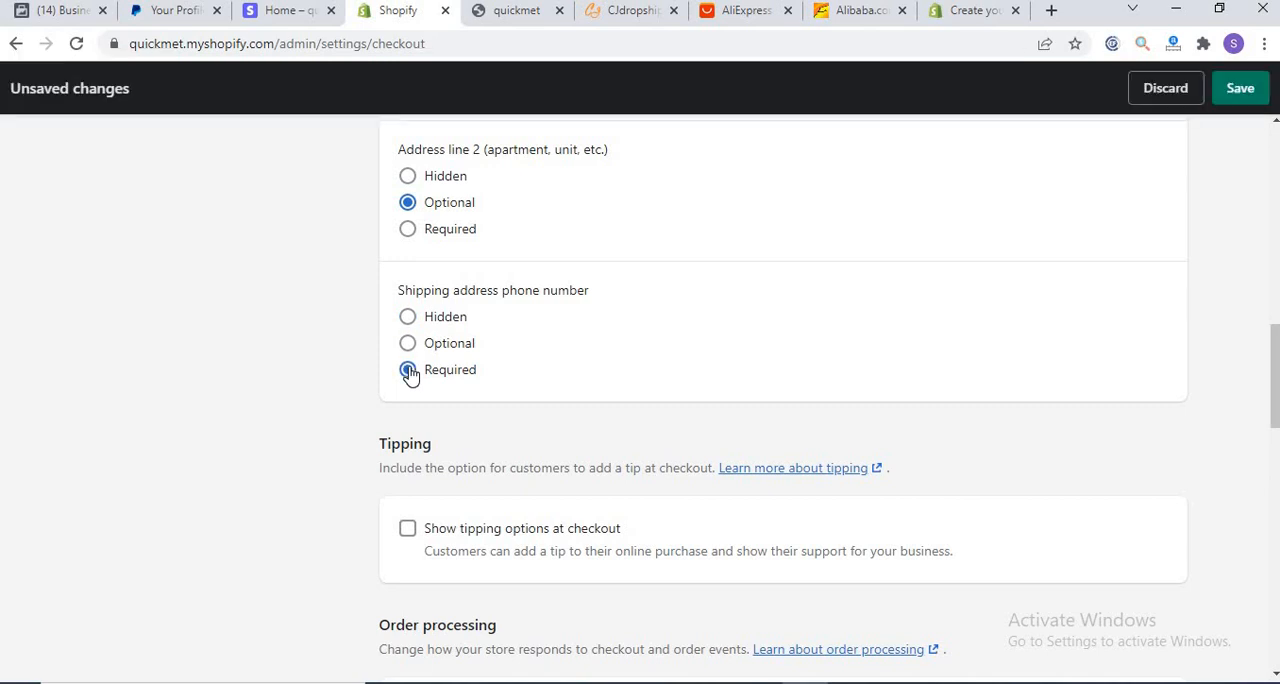
pyautogui.click(408, 229)
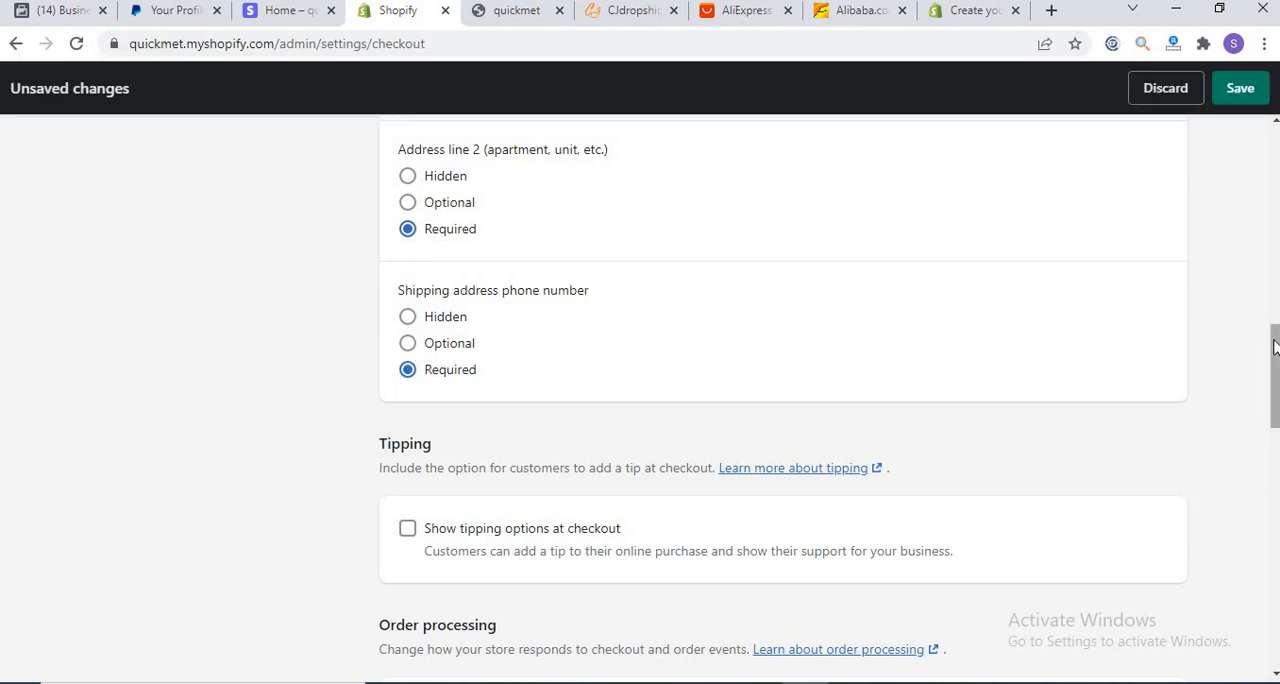
# Step: Set the checkout form's company name to Optional and its full name option to Require first and last name
pyautogui.moveTo(1271, 338); pyautogui.dragTo(1273, 264)
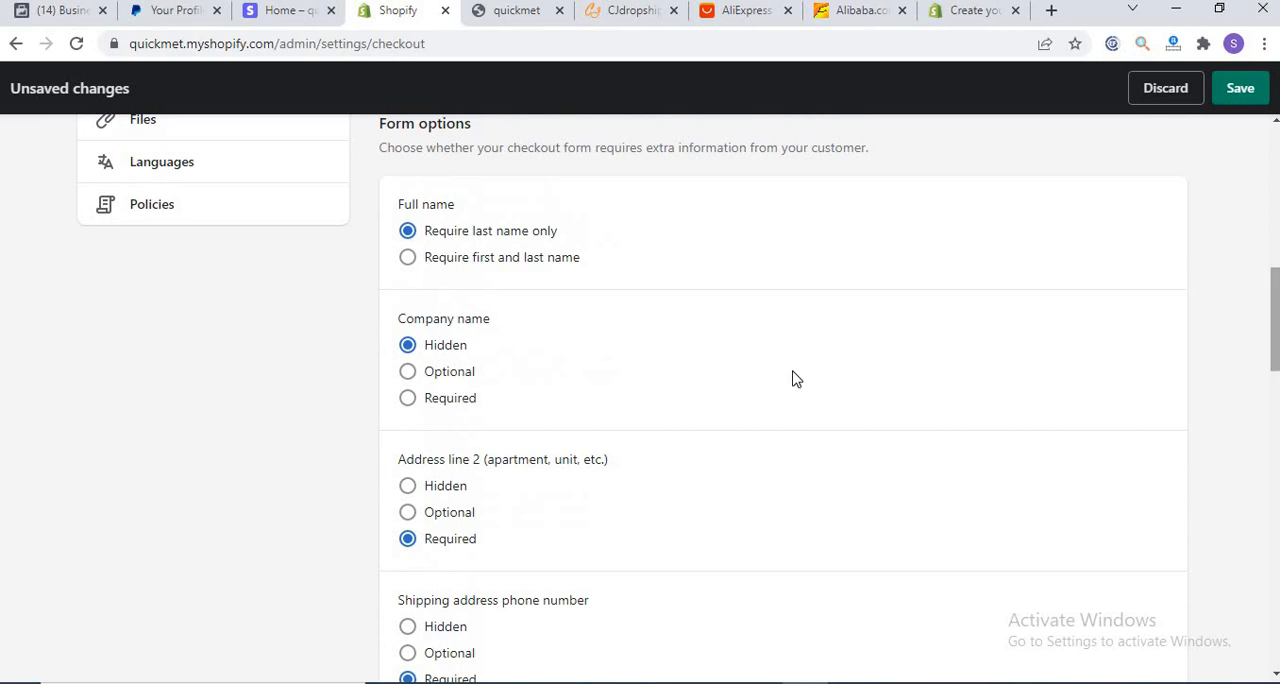
pyautogui.click(410, 374)
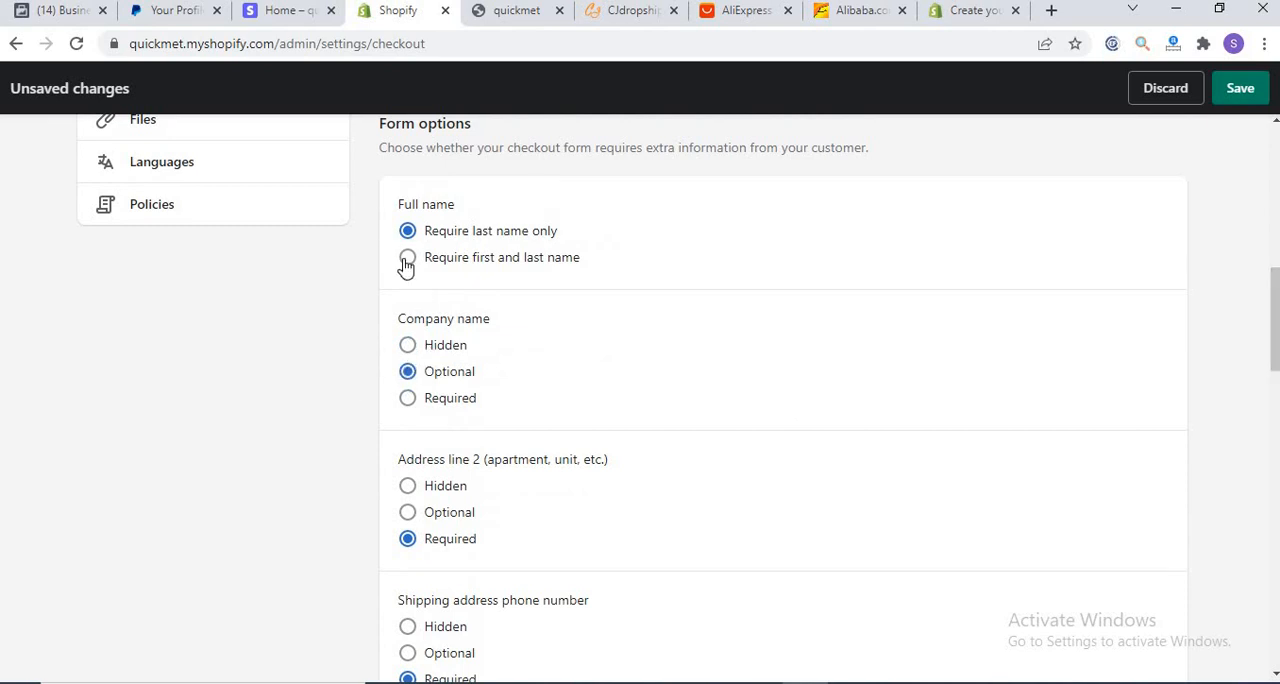
pyautogui.click(407, 263)
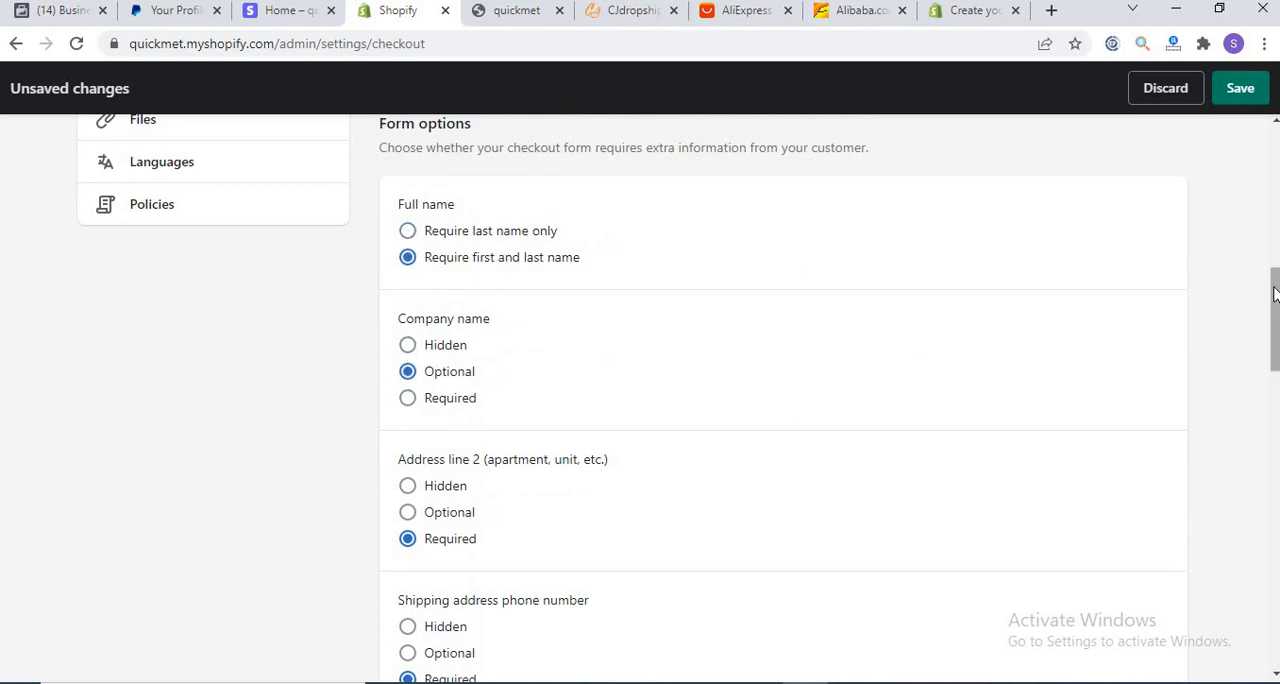
# Step: Let customers add a phone number or email for shipping updates after completing their order, and save the checkout settings
pyautogui.moveTo(1274, 267); pyautogui.dragTo(1275, 212)
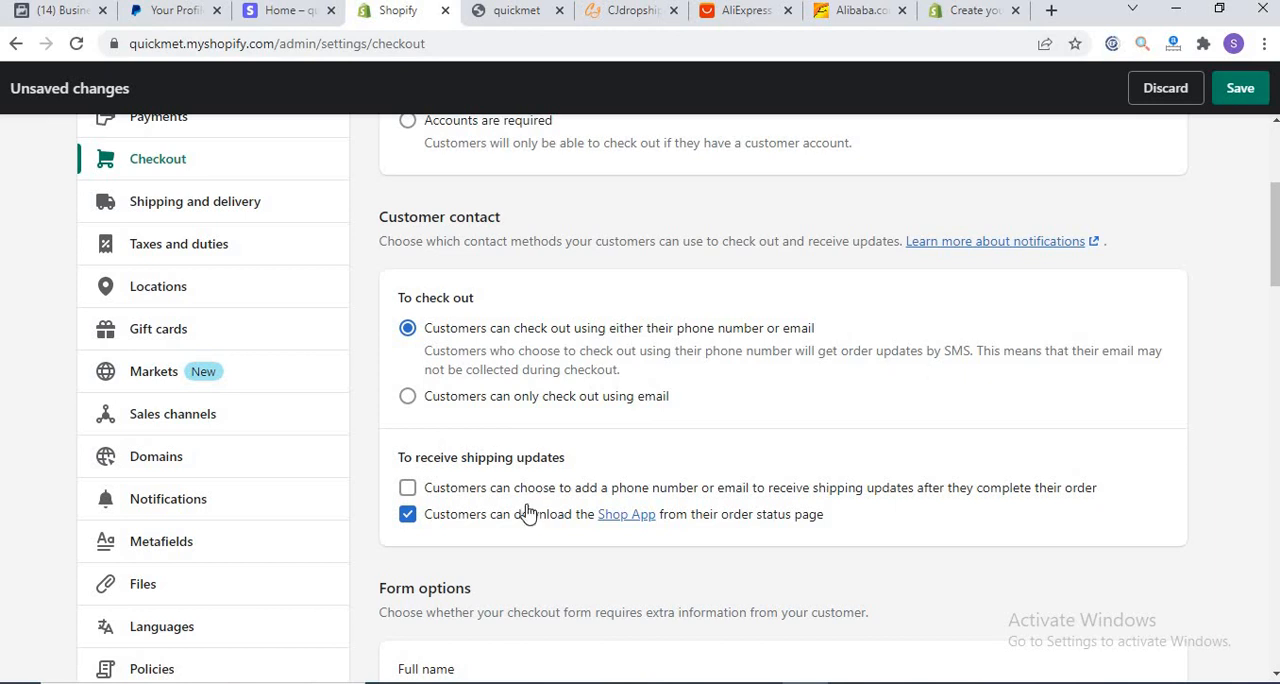
pyautogui.click(407, 489)
pyautogui.click(1240, 88)
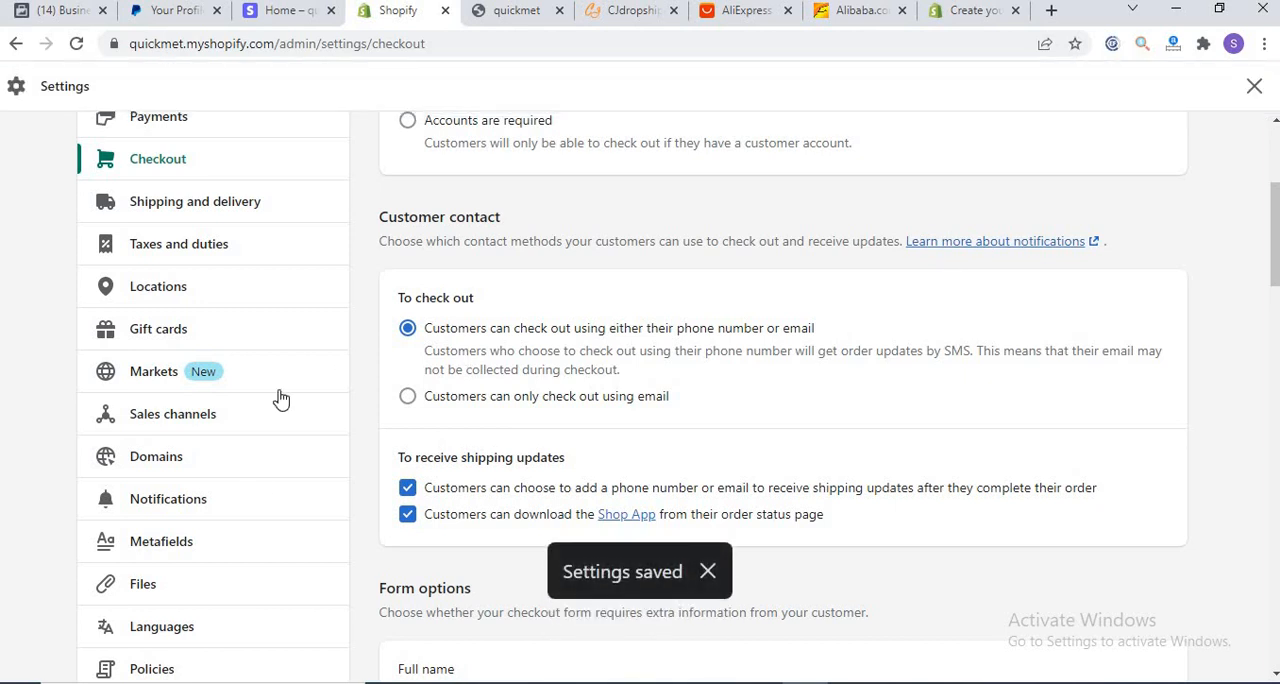
# Step: Open the Shipping and delivery settings and look over the shipping rates and local delivery sections
pyautogui.click(187, 207)
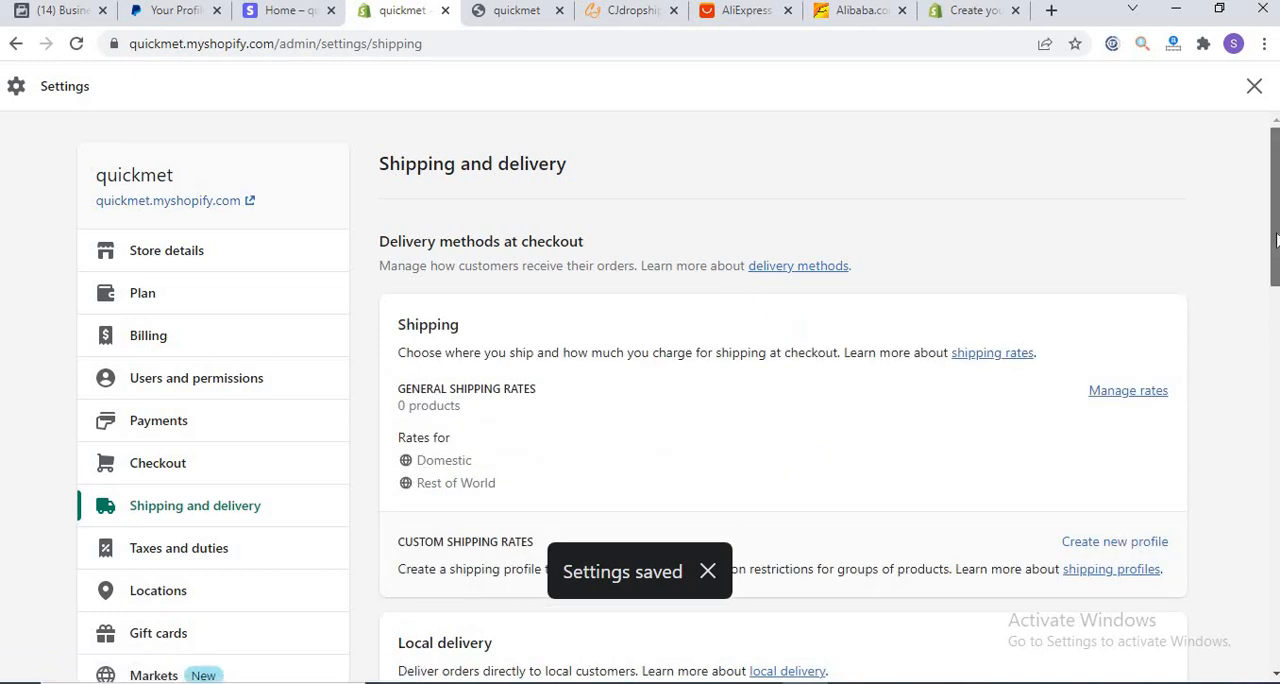
pyautogui.moveTo(1270, 228); pyautogui.dragTo(1274, 252)
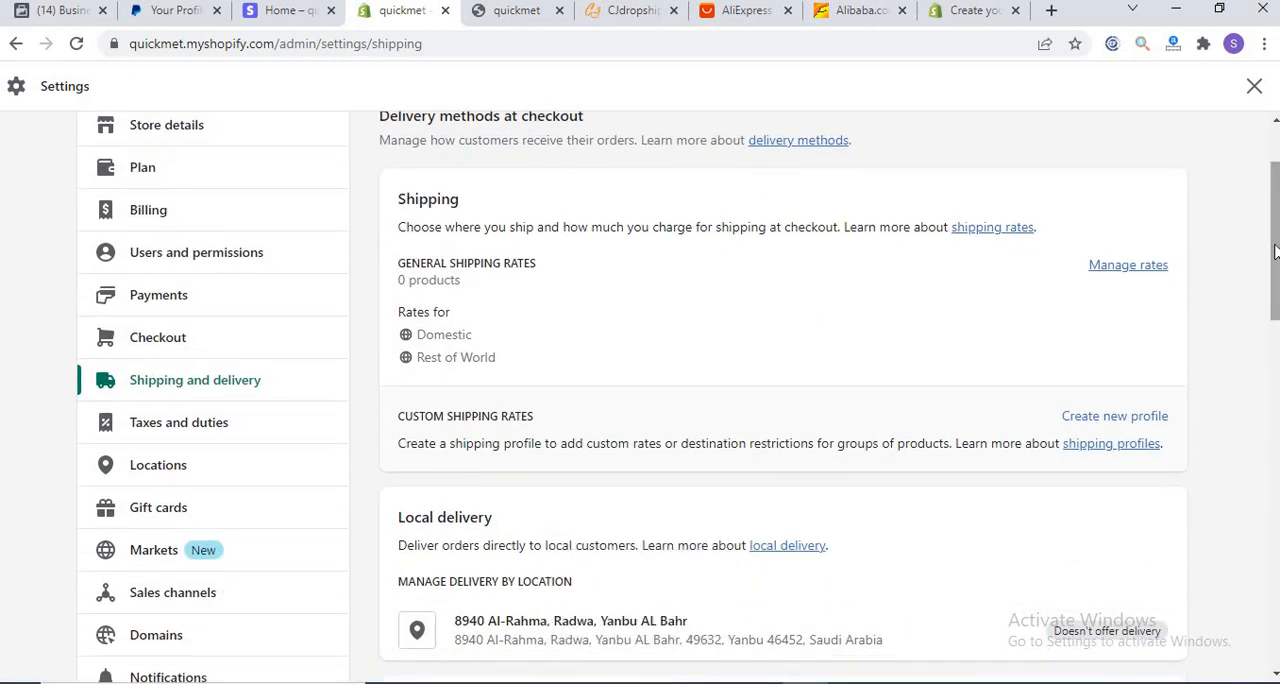
pyautogui.moveTo(1274, 252); pyautogui.dragTo(1274, 230)
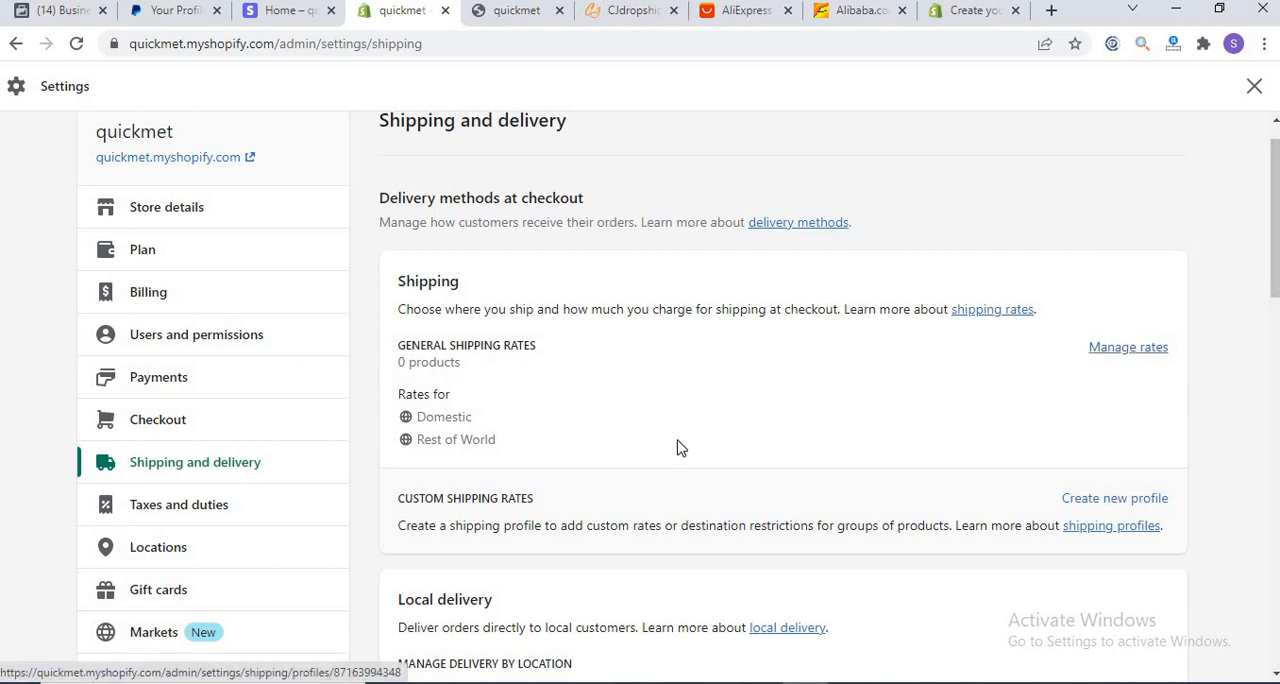
# Step: Review the countries and regions in the Taxes and duties settings, and open the Locations settings
pyautogui.click(150, 511)
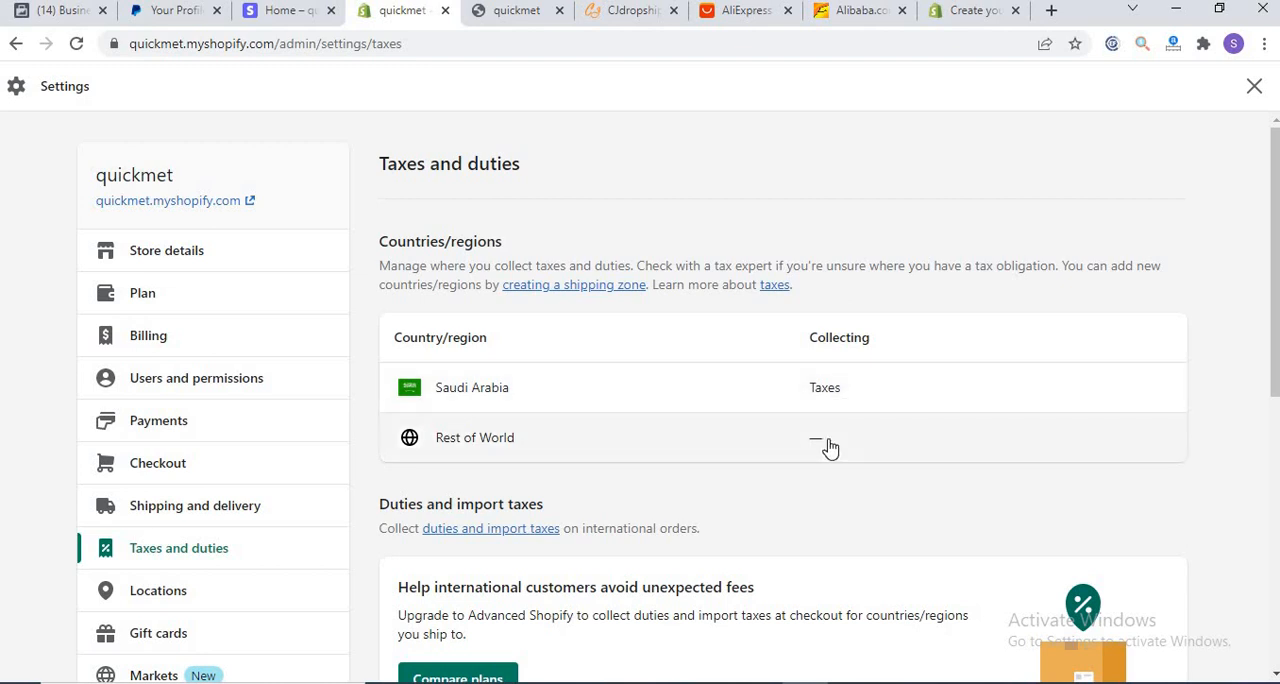
pyautogui.click(158, 594)
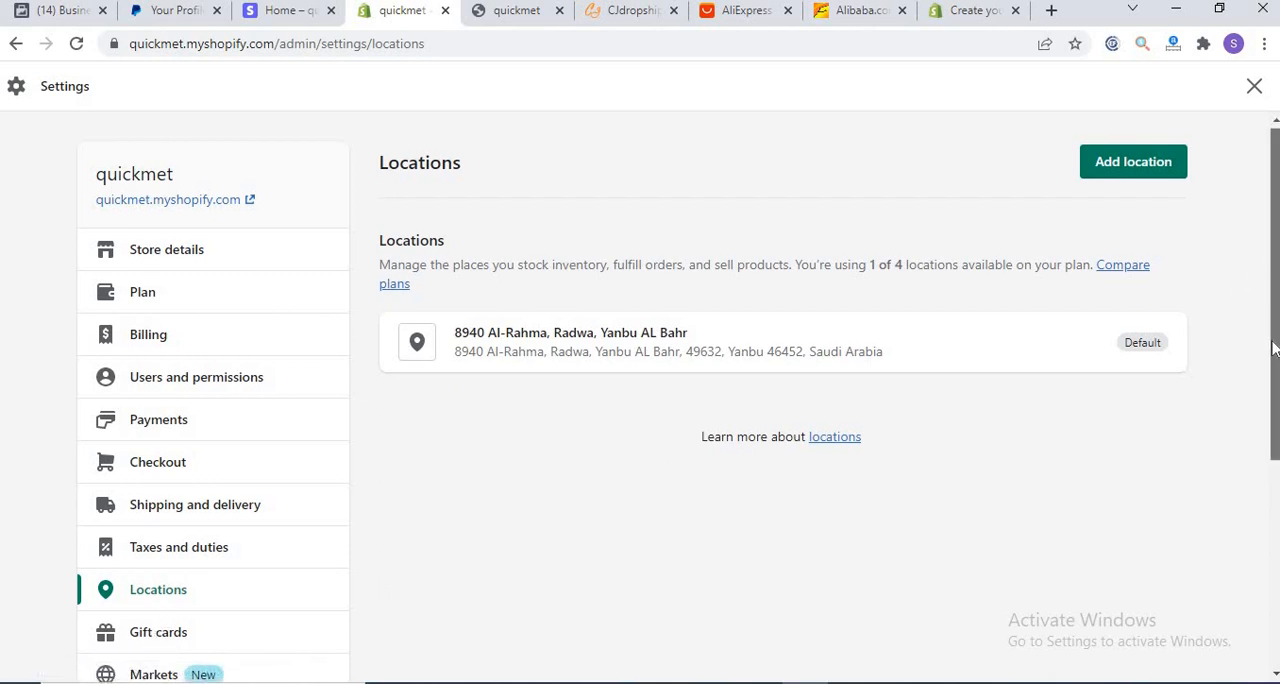
# Step: Look over the primary and other markets in the Markets settings, and open the Sales channels settings
pyautogui.scroll(-3, 1273, 270)
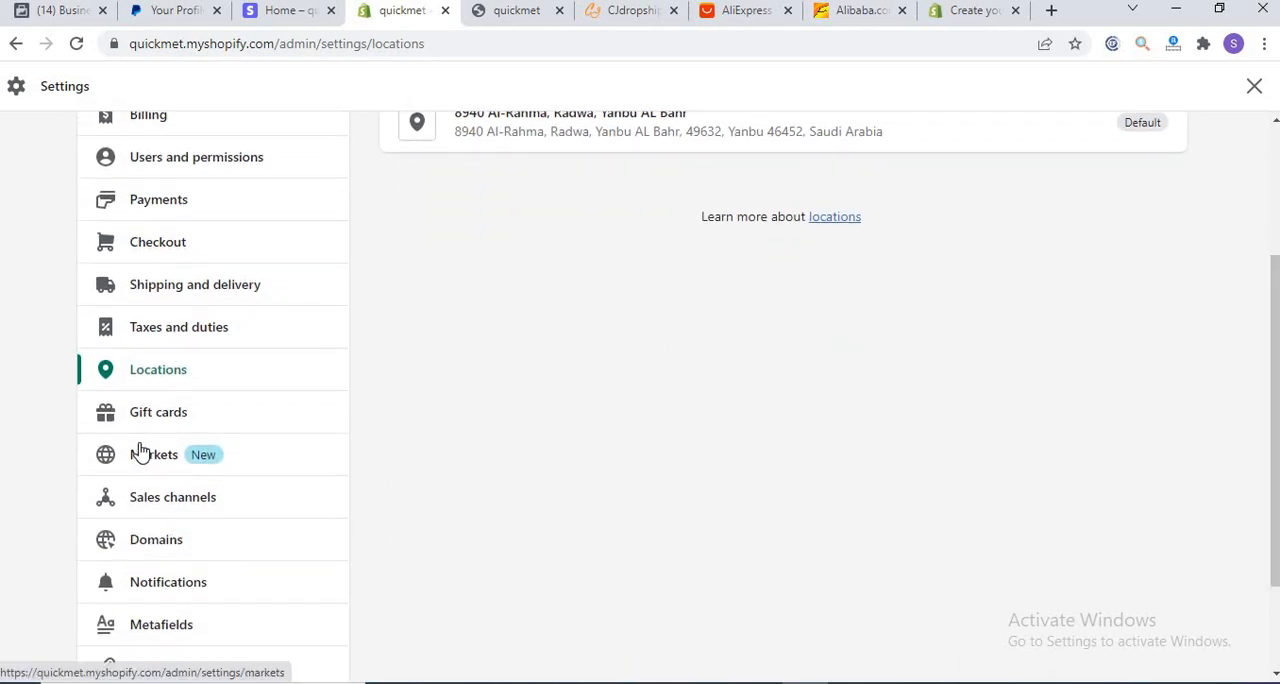
pyautogui.click(140, 454)
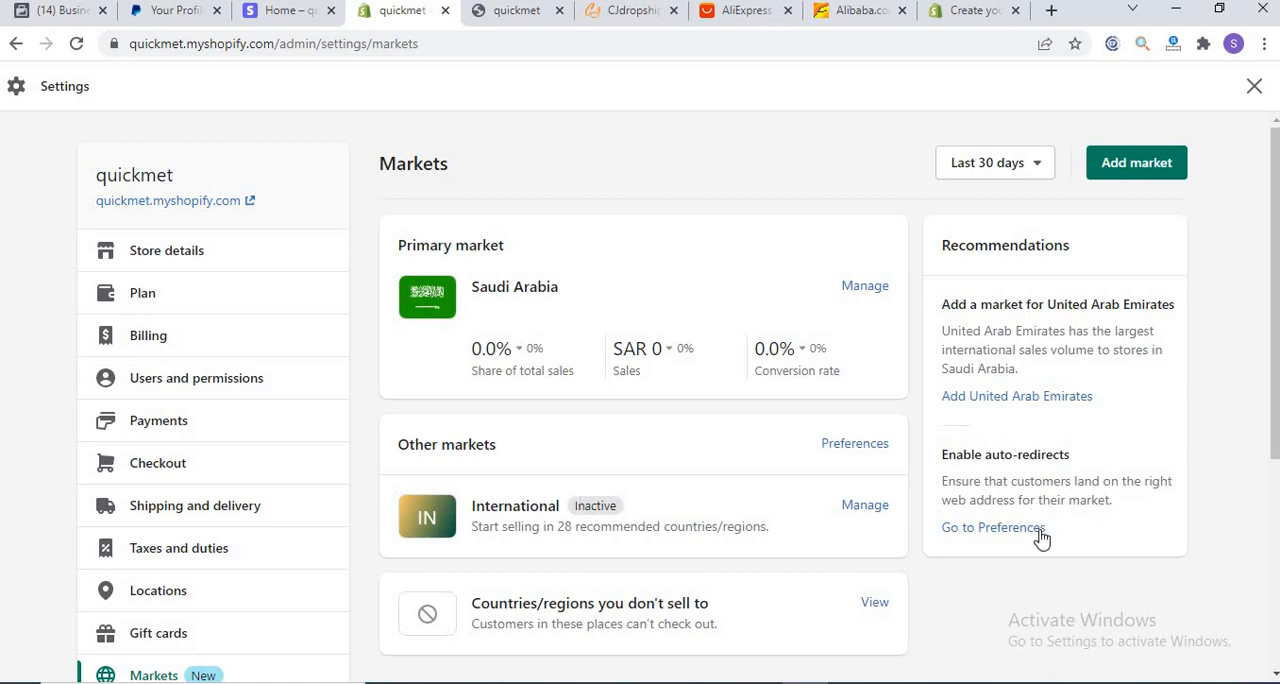
pyautogui.moveTo(1274, 346); pyautogui.dragTo(1274, 497)
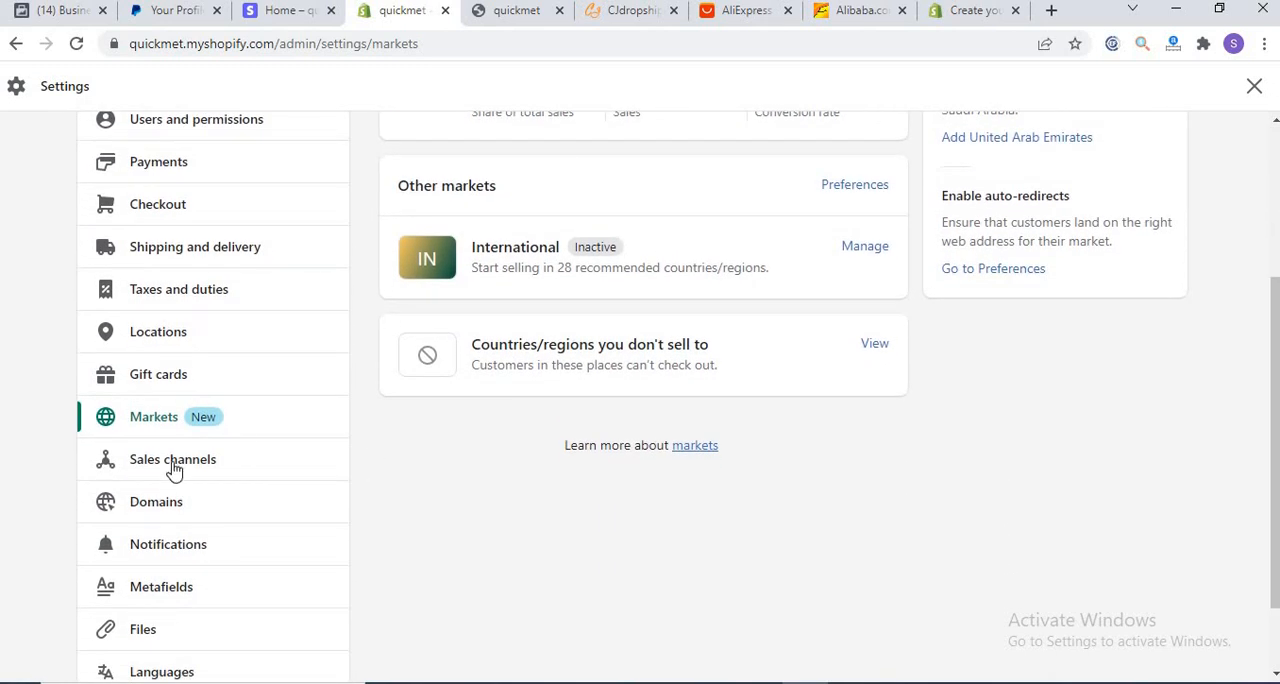
pyautogui.click(170, 468)
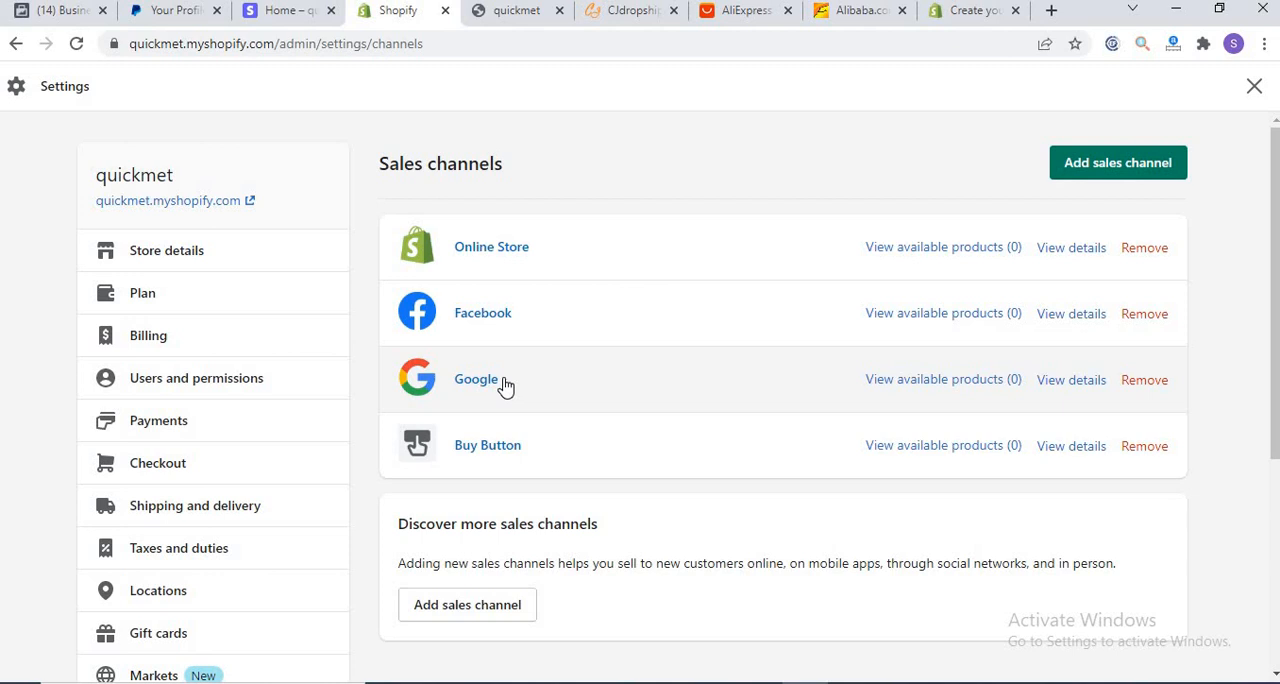
# Step: Search Google for "headphones" in a new browser tab
pyautogui.click(1051, 10)
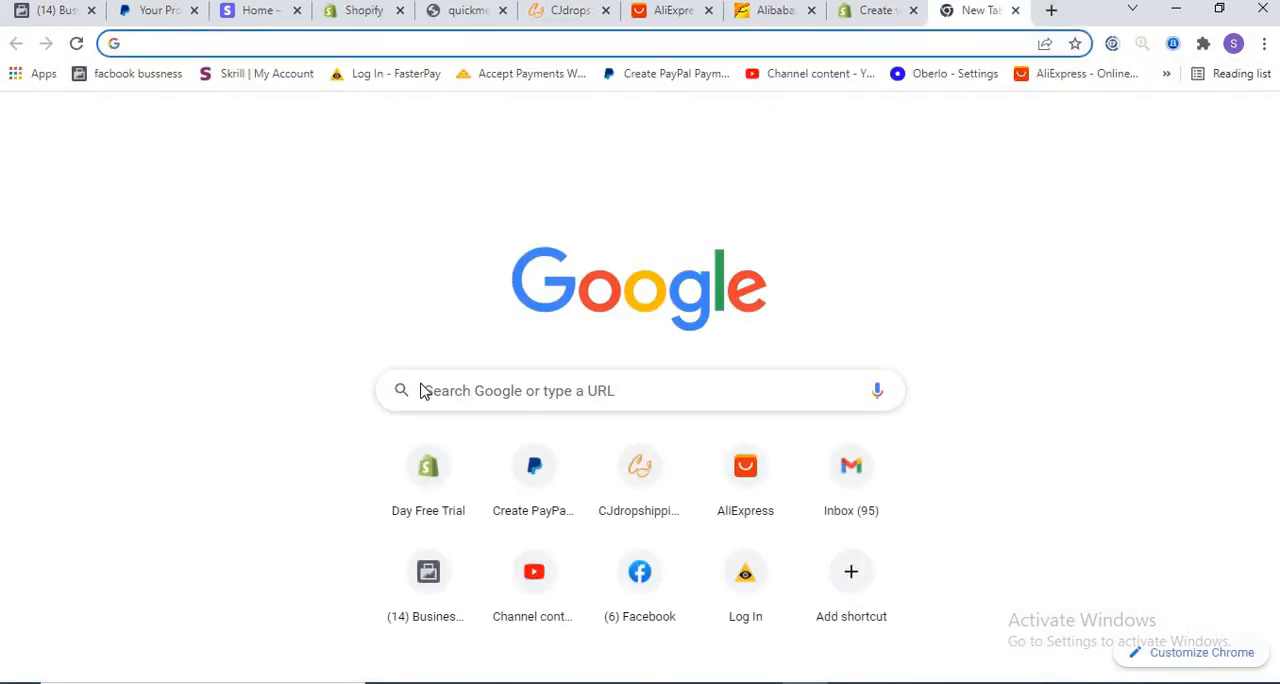
pyautogui.click(441, 382)
pyautogui.write('head')
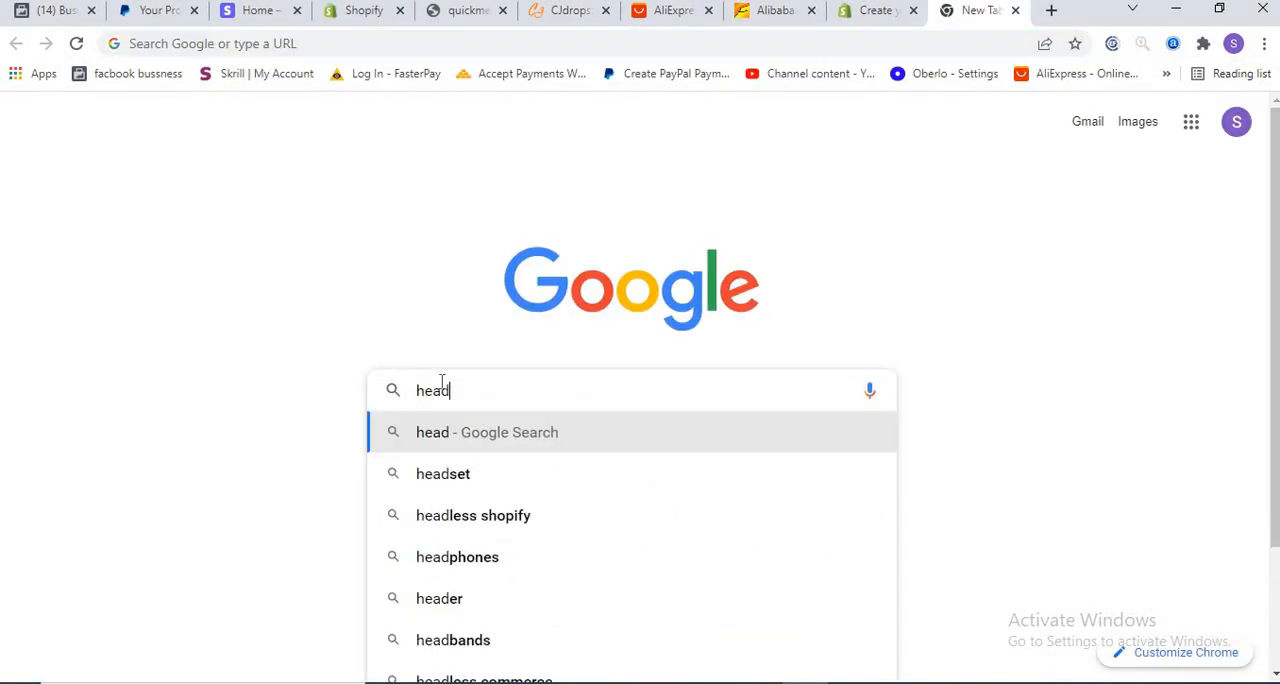
pyautogui.write('phones')
pyautogui.press('Return')
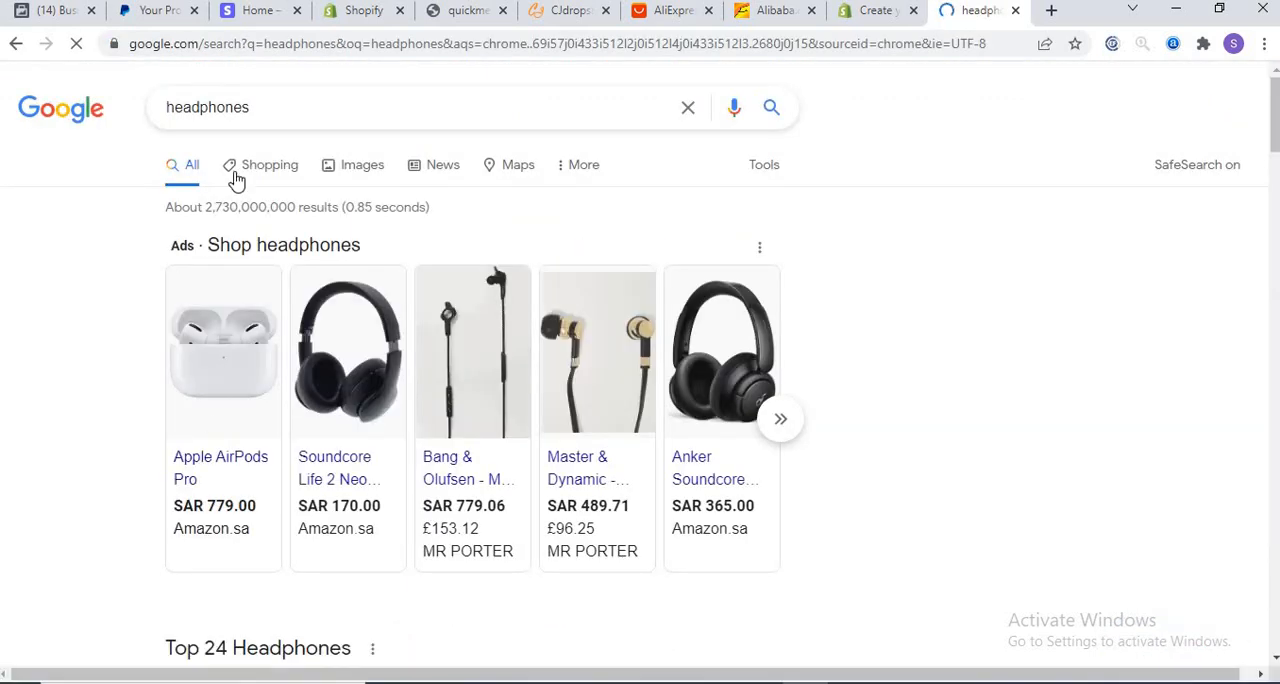
# Step: Browse the Google Shopping results for headphones and return to the store's Sales channels settings
pyautogui.click(262, 166)
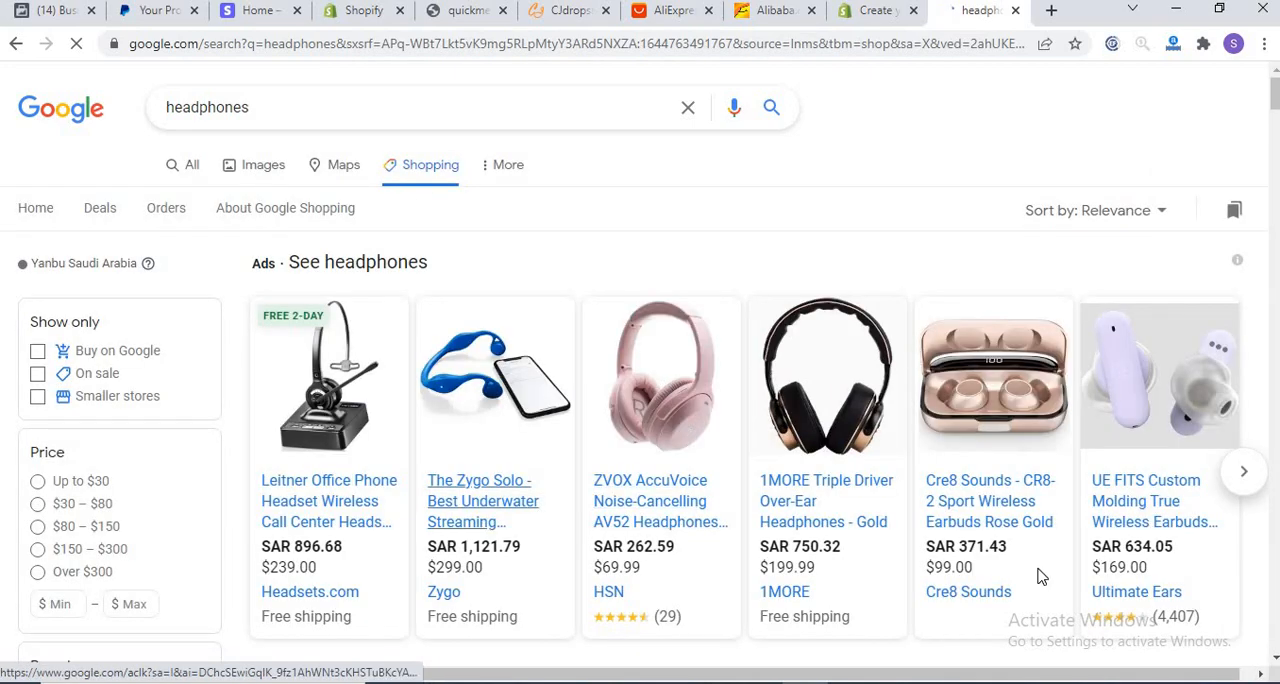
pyautogui.click(1040, 576)
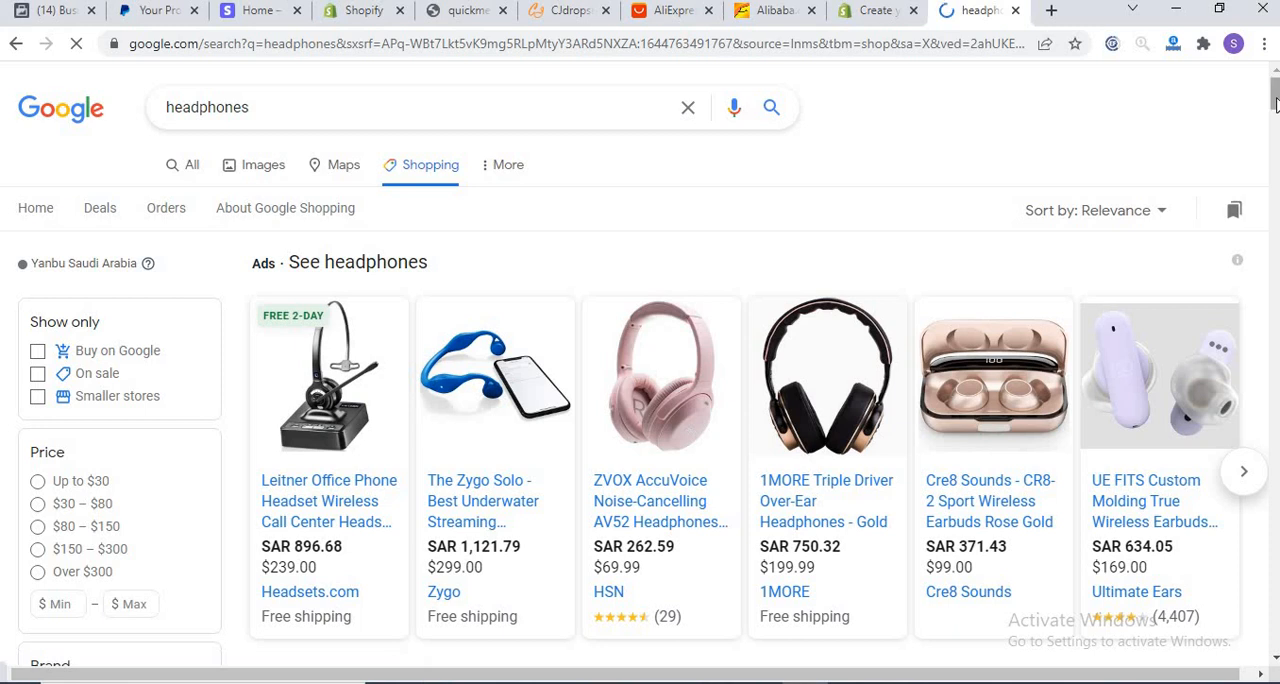
pyautogui.moveTo(1275, 105)
pyautogui.mouseDown()
pyautogui.moveTo(1275, 172)
pyautogui.moveTo(1275, 128)
pyautogui.mouseUp()
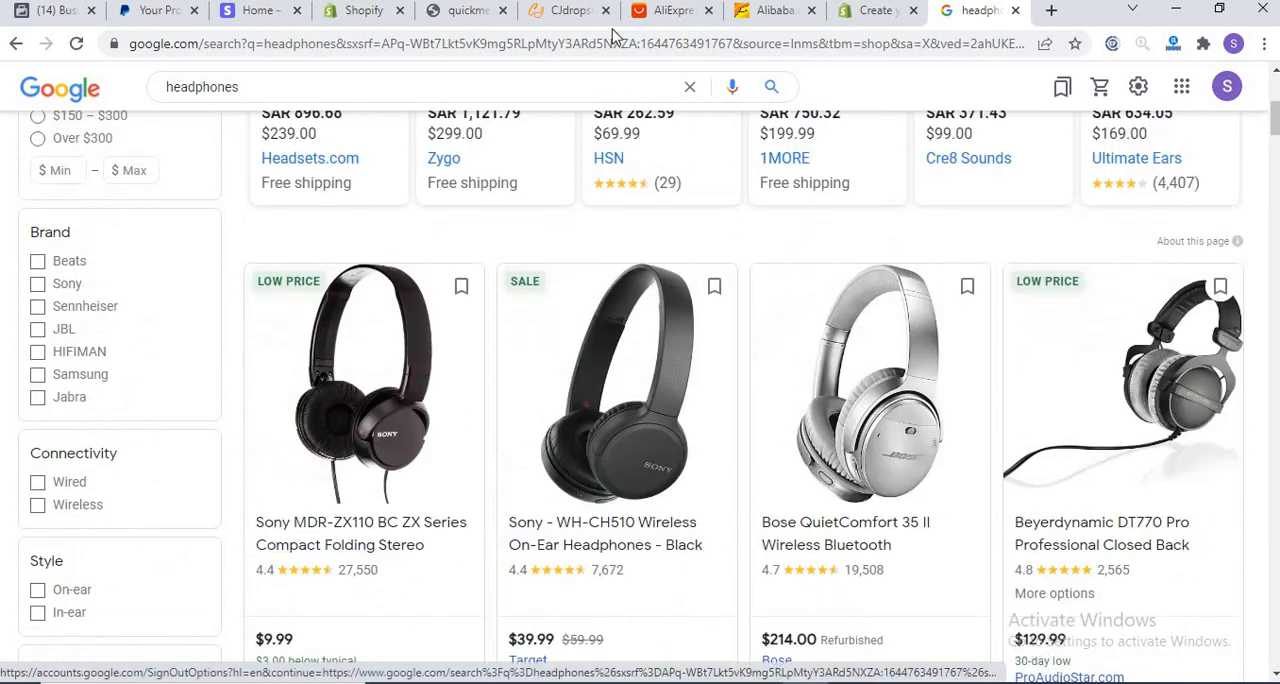
pyautogui.click(333, 20)
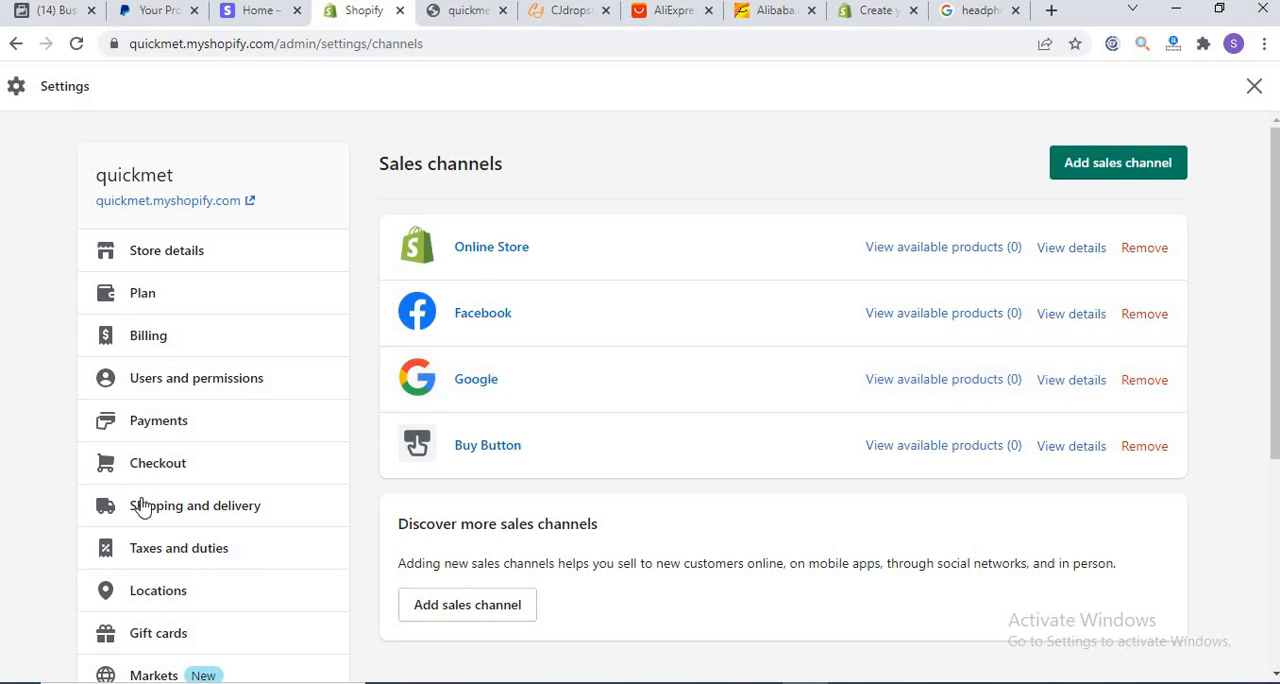
# Step: Open the store's Domains settings, check the domains in Meta Business settings, and return to the store's Domains page
pyautogui.moveTo(1276, 325); pyautogui.dragTo(1272, 448)
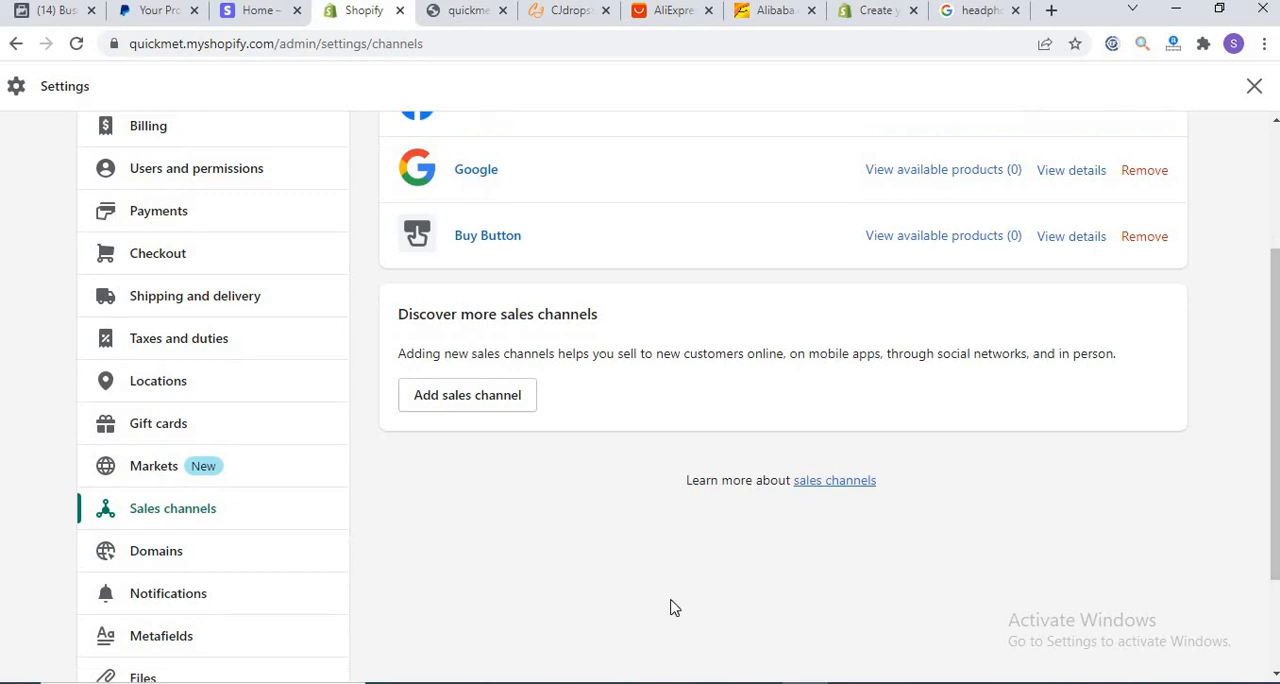
pyautogui.click(154, 568)
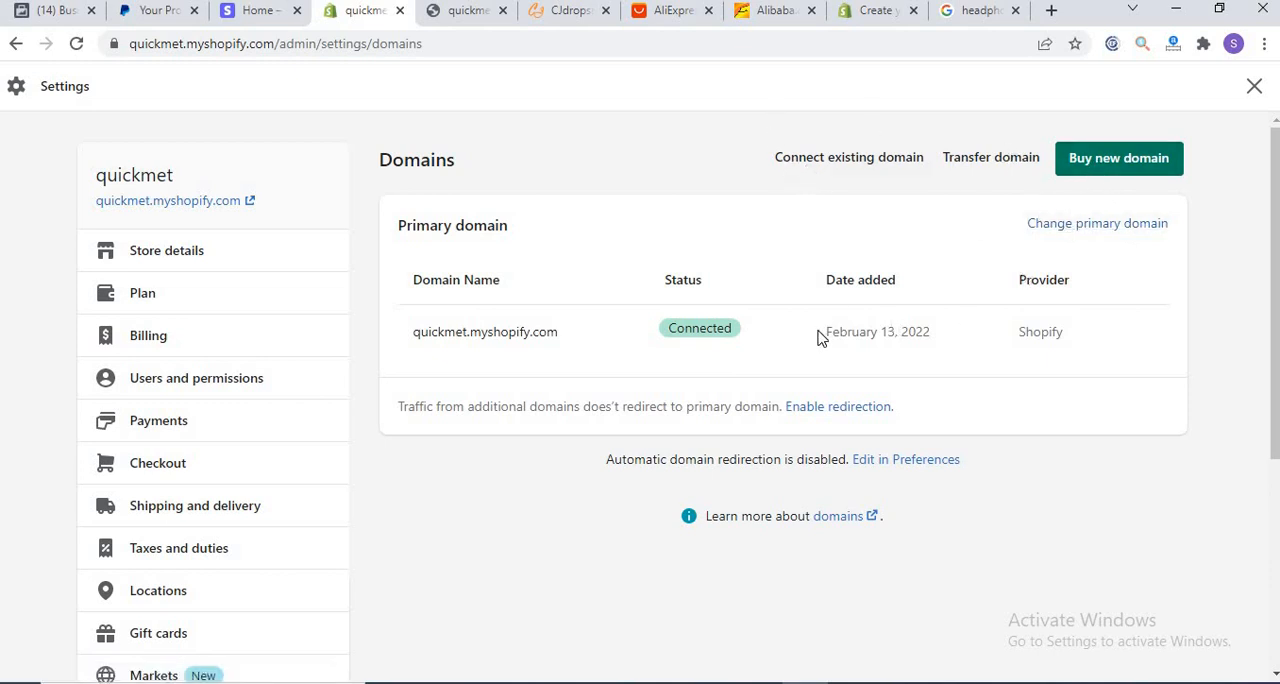
pyautogui.click(22, 12)
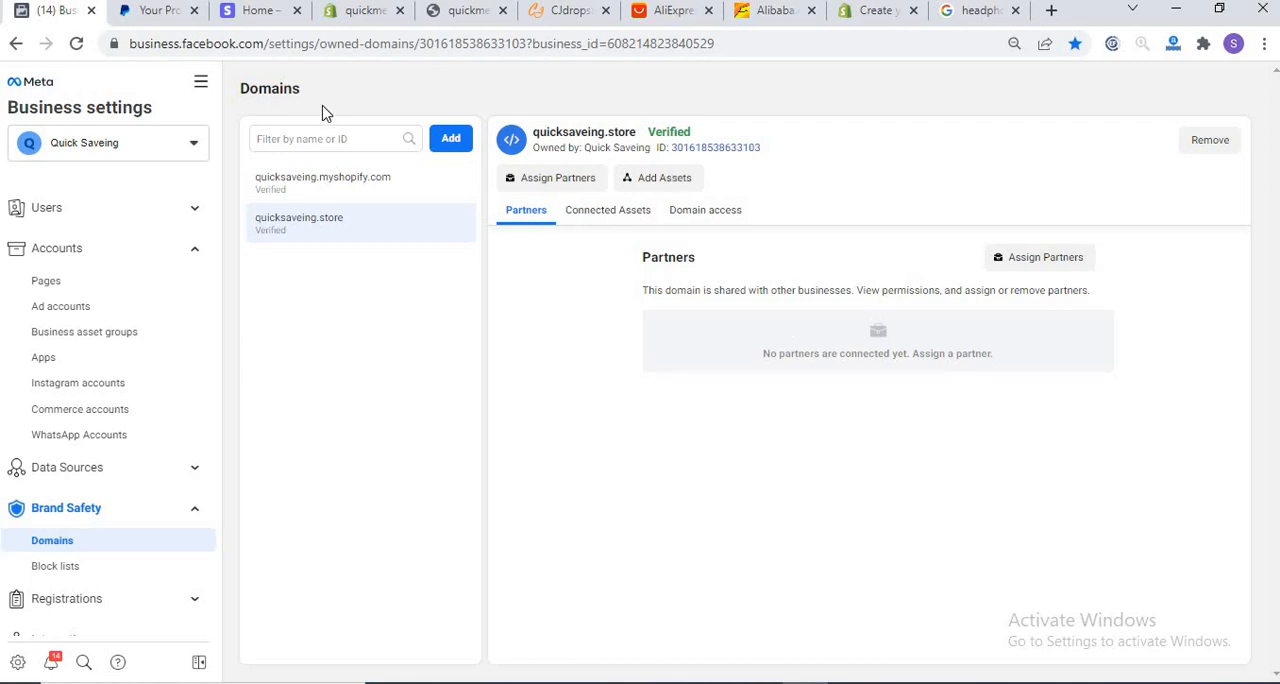
pyautogui.click(366, 11)
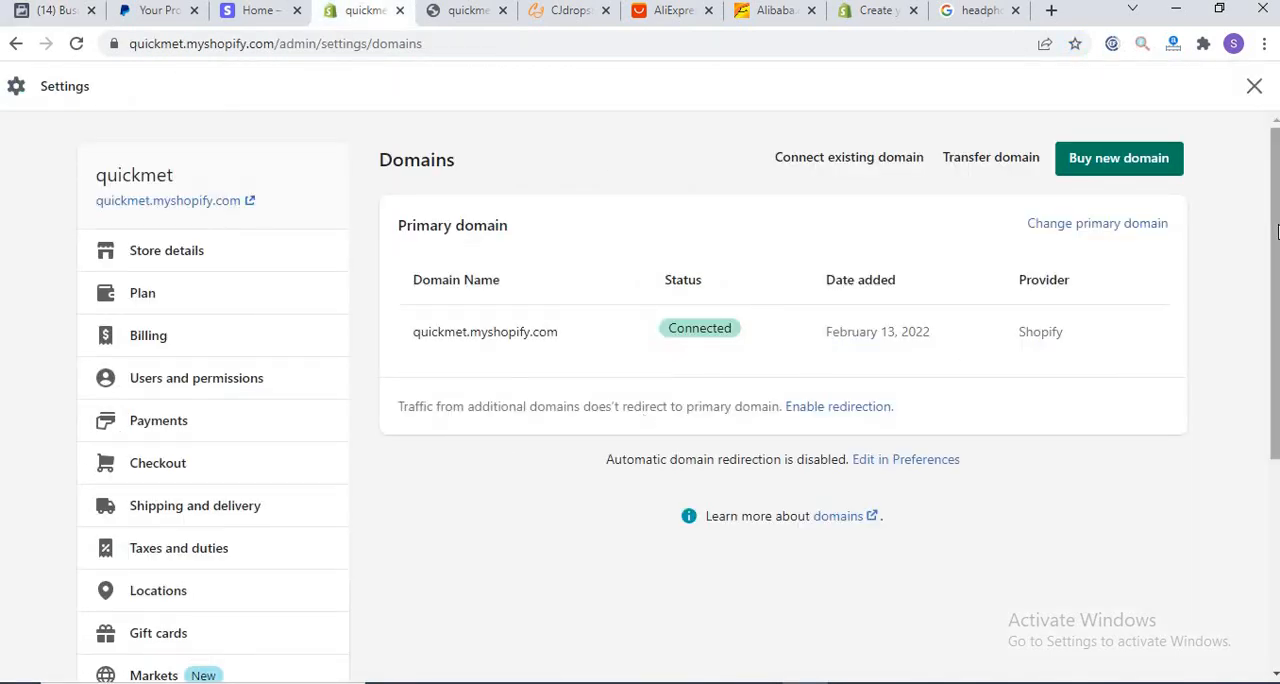
# Step: Look over the store's Metafields settings and its Files settings
pyautogui.scroll(-3, 1273, 305)
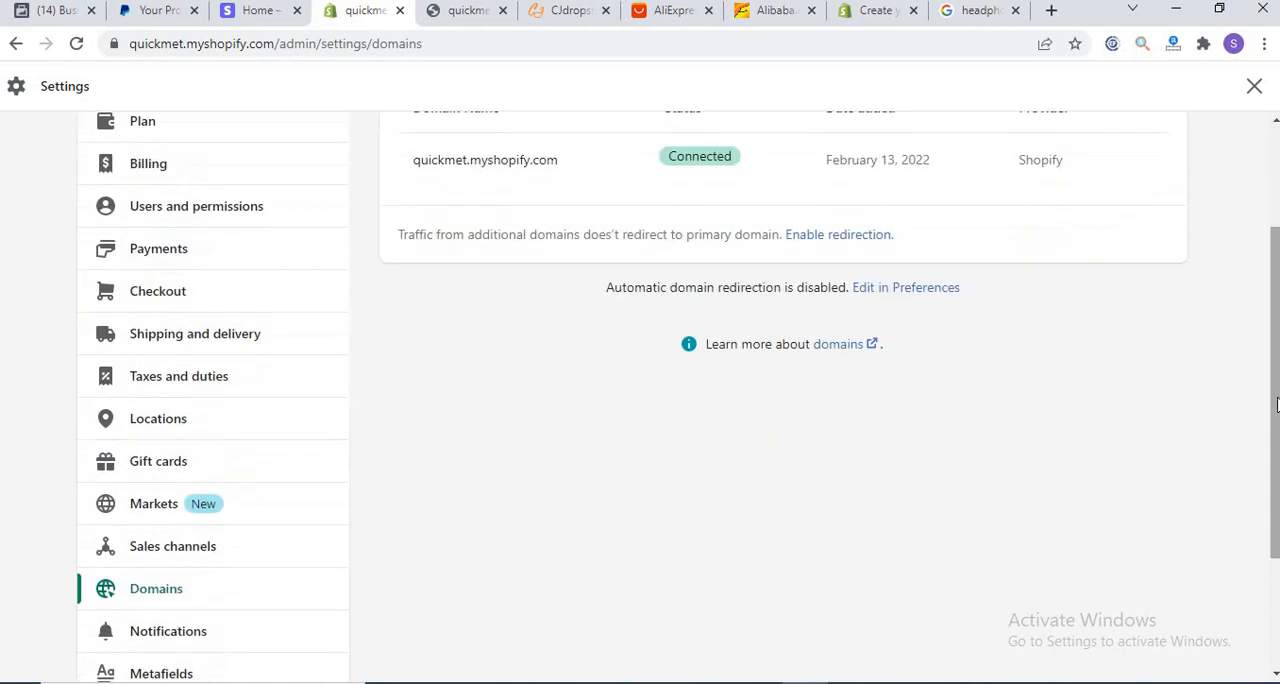
pyautogui.moveTo(1270, 374); pyautogui.dragTo(1273, 491)
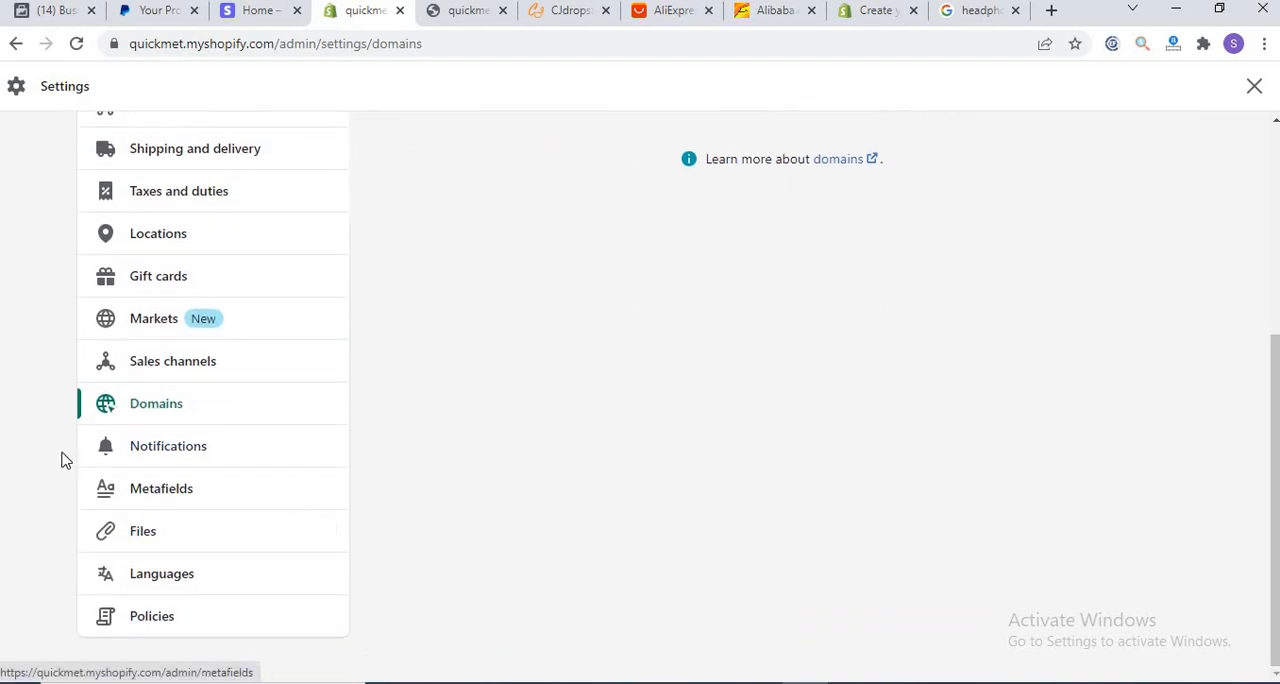
pyautogui.click(163, 499)
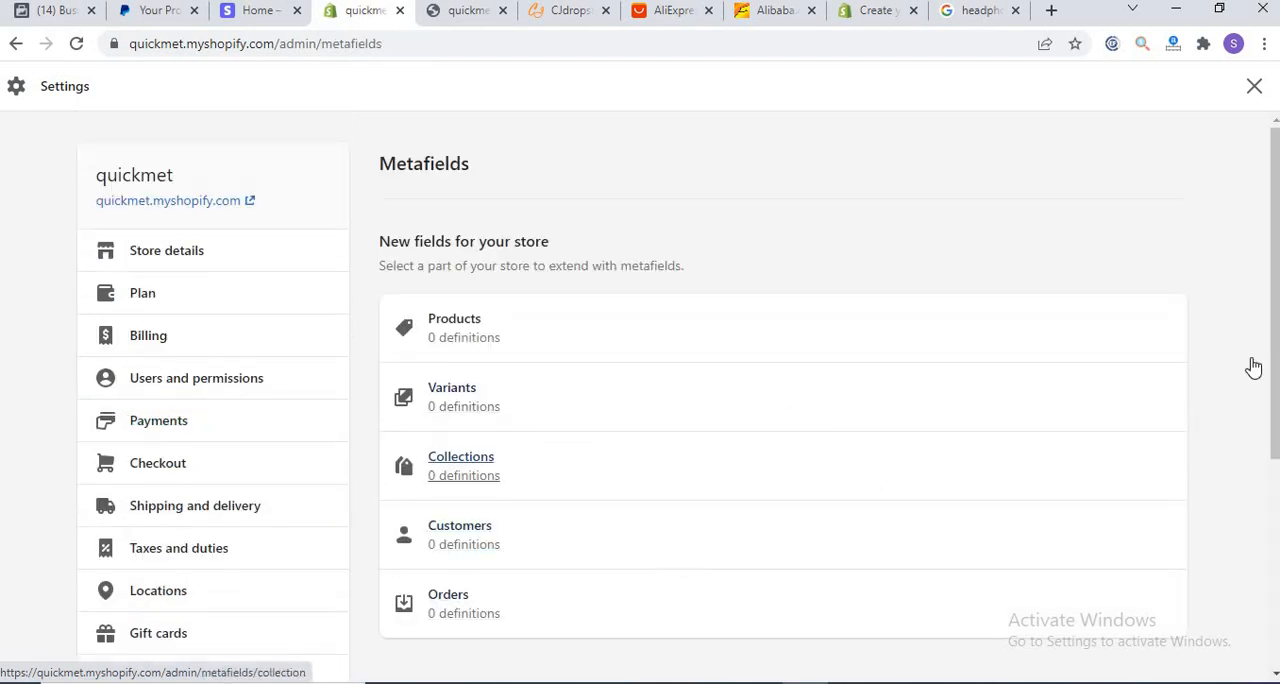
pyautogui.scroll(-2, 1275, 355)
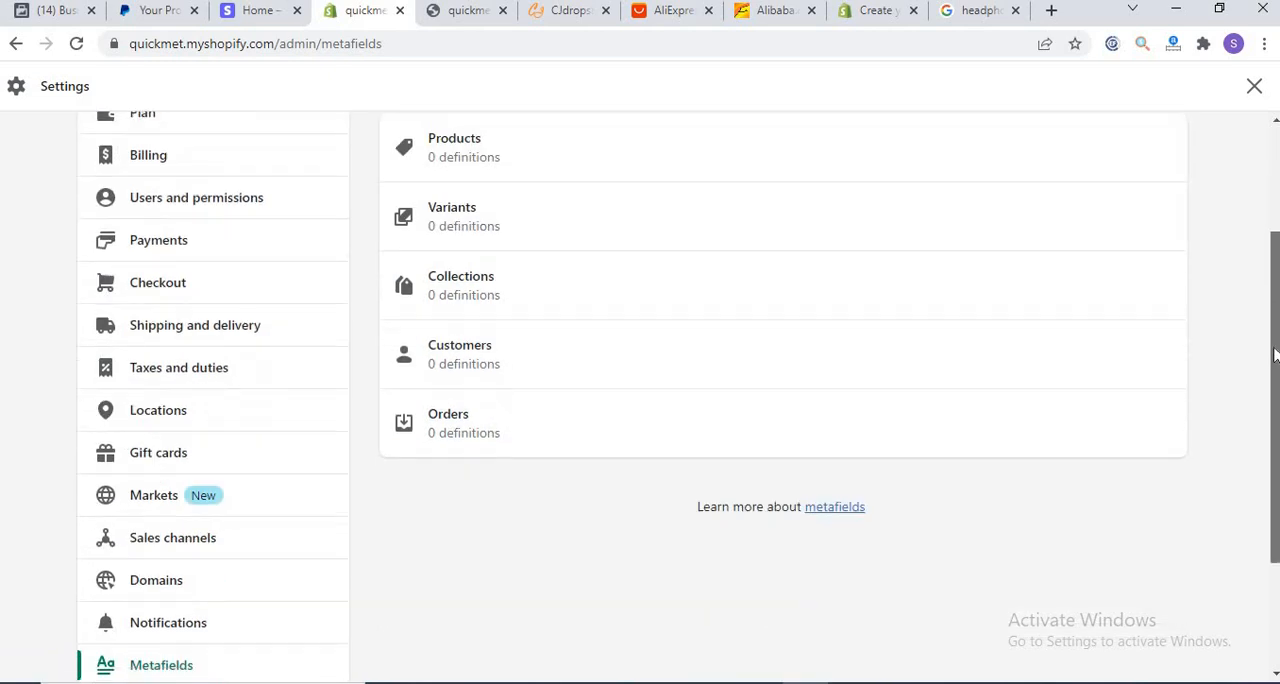
pyautogui.moveTo(1275, 355); pyautogui.dragTo(1265, 416)
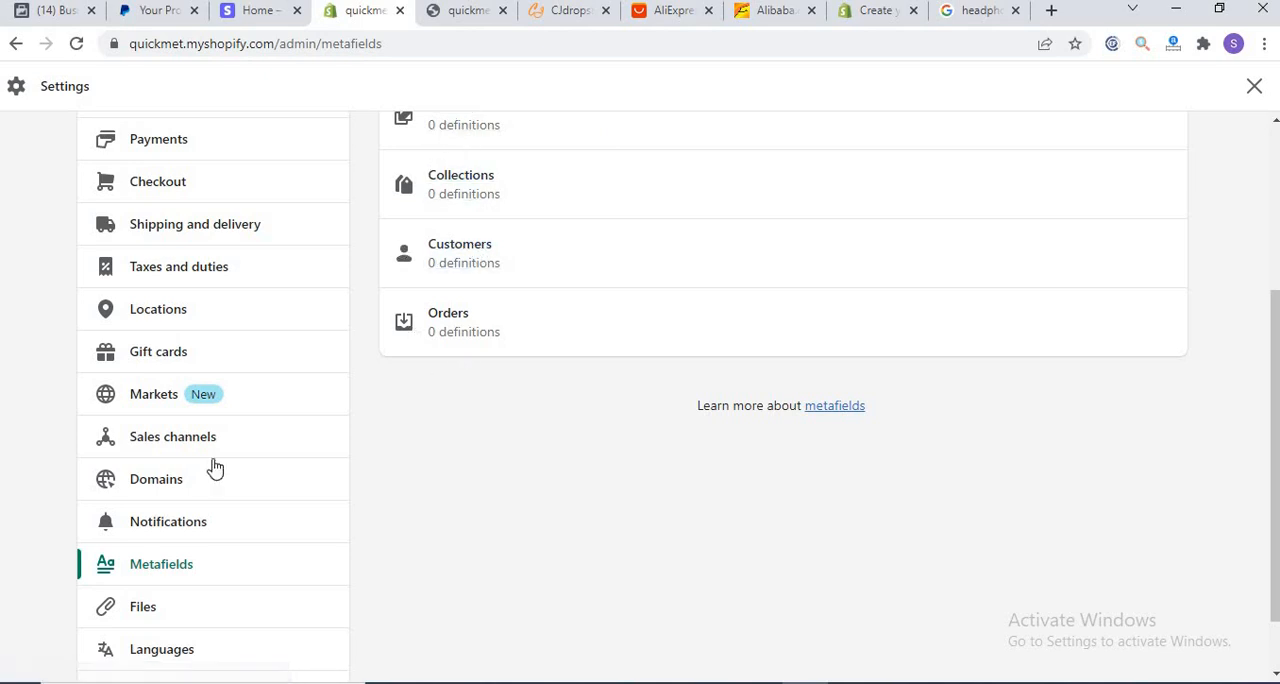
pyautogui.click(141, 622)
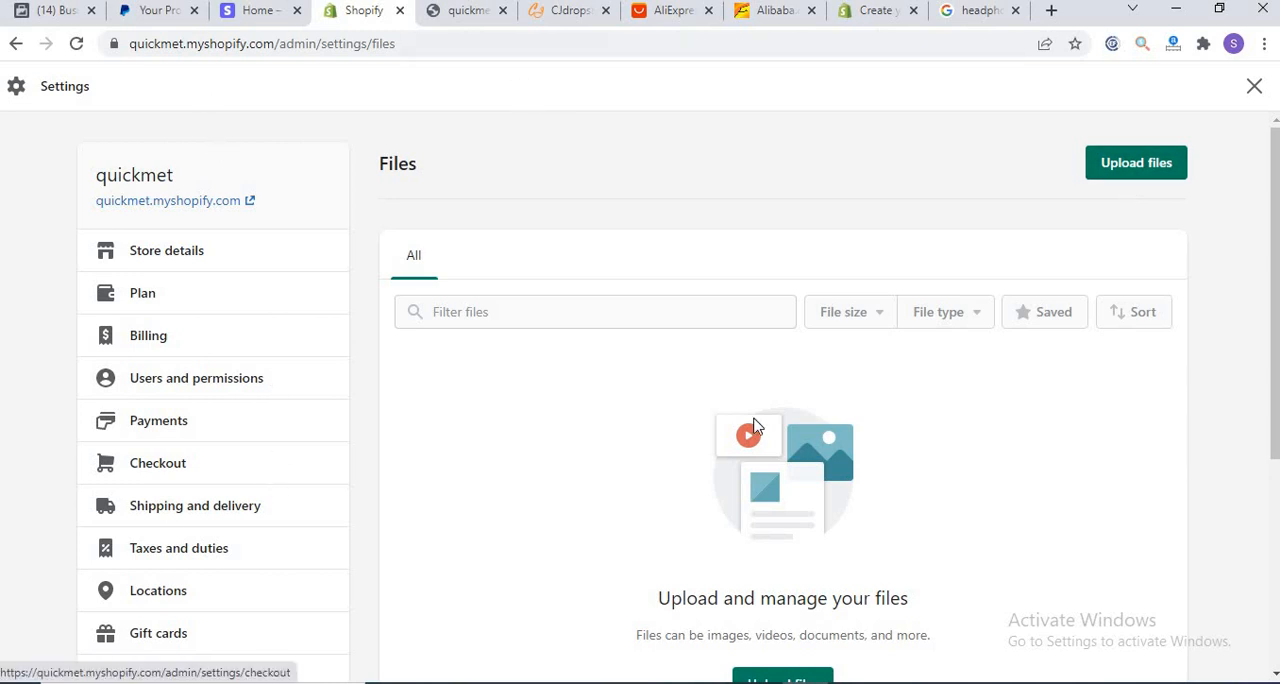
pyautogui.moveTo(1274, 357); pyautogui.dragTo(1275, 548)
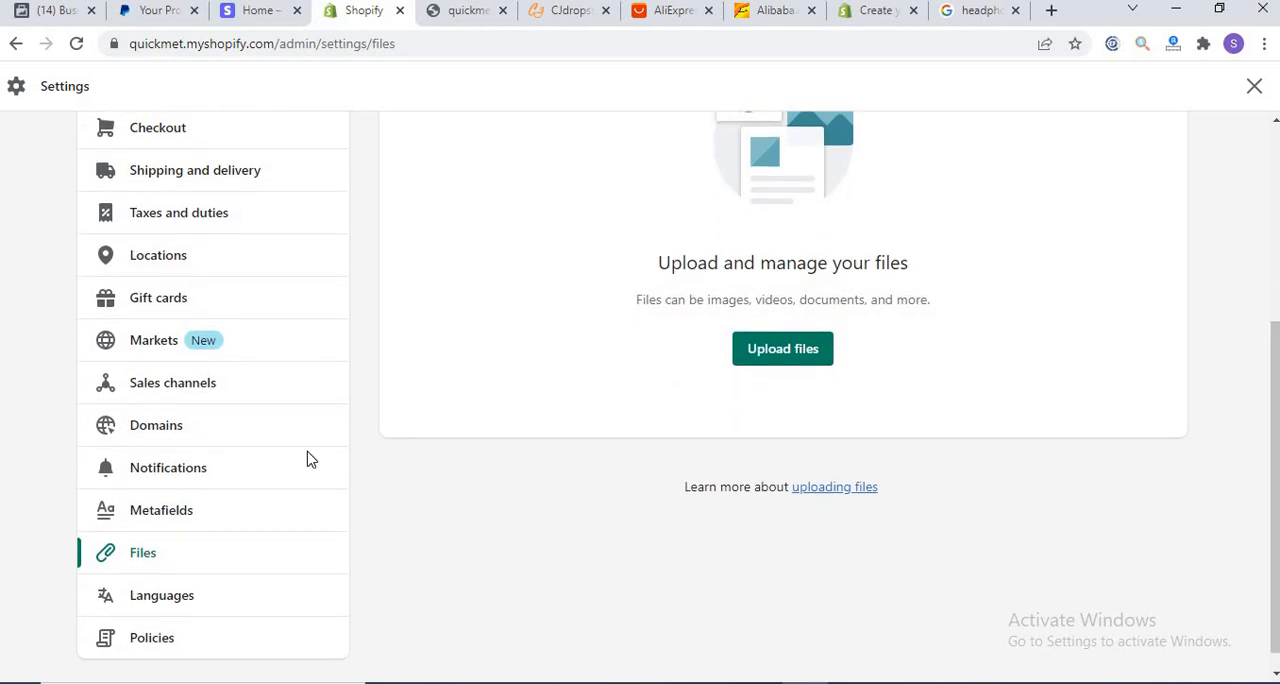
# Step: Review the store's default, translated and account language settings, glancing at the storefront home page in between
pyautogui.click(165, 595)
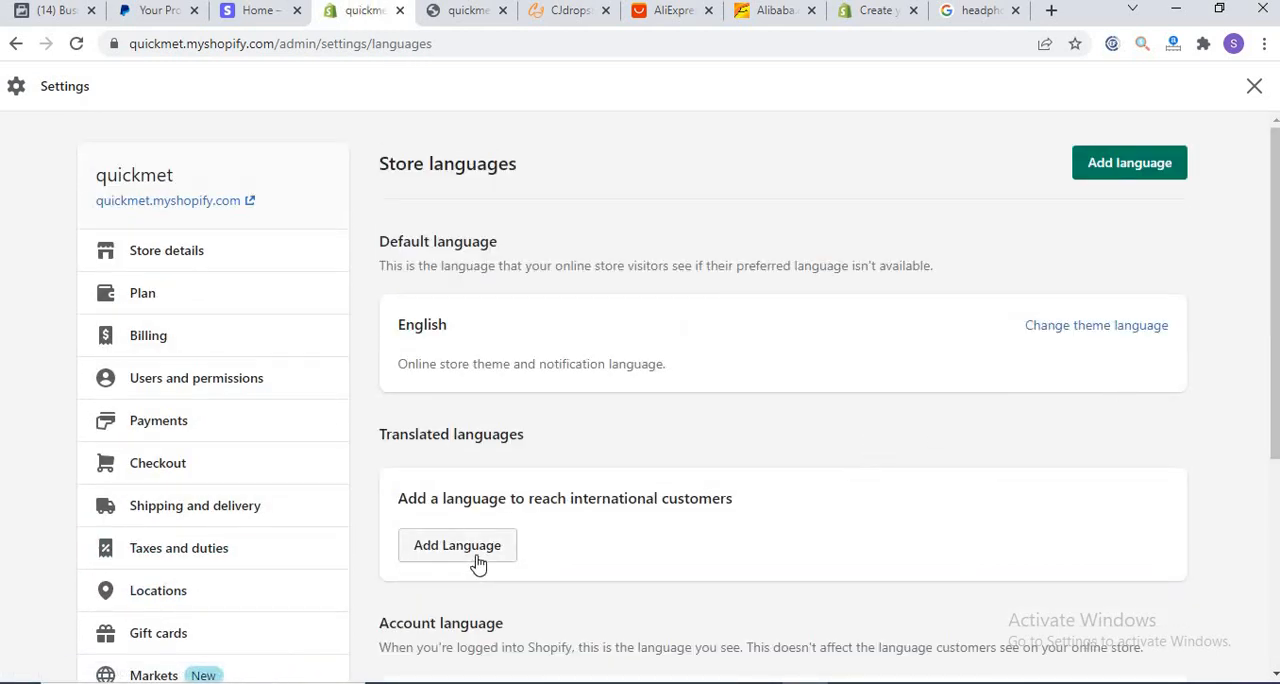
pyautogui.moveTo(1273, 310); pyautogui.dragTo(1270, 382)
pyautogui.click(467, 11)
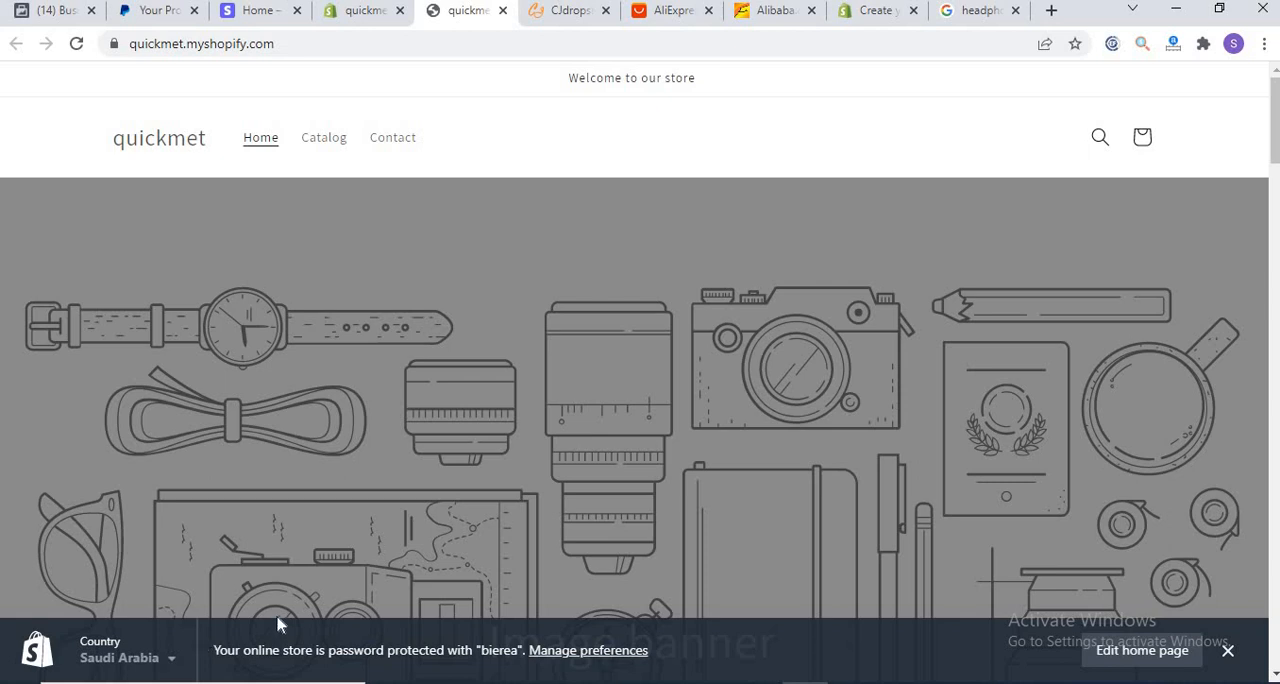
pyautogui.click(333, 20)
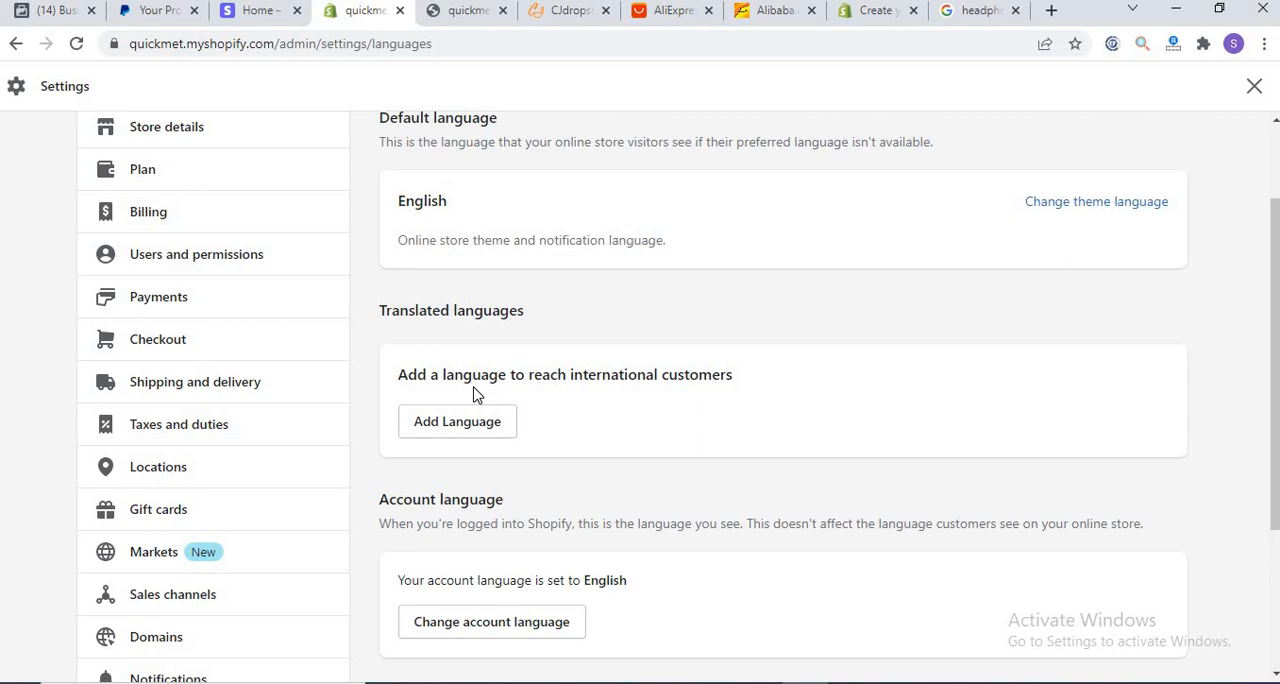
pyautogui.moveTo(1274, 317); pyautogui.dragTo(1249, 437)
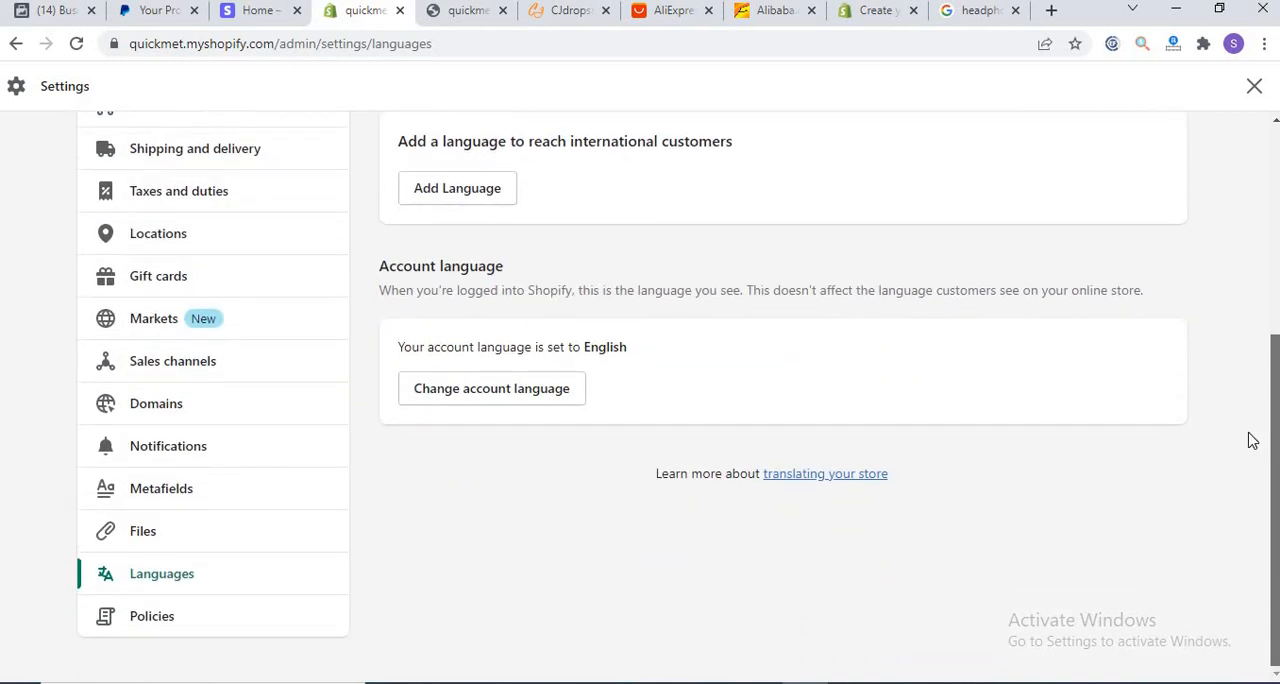
# Step: Create the refund policy from the template in the Policies settings and read through its text
pyautogui.click(151, 620)
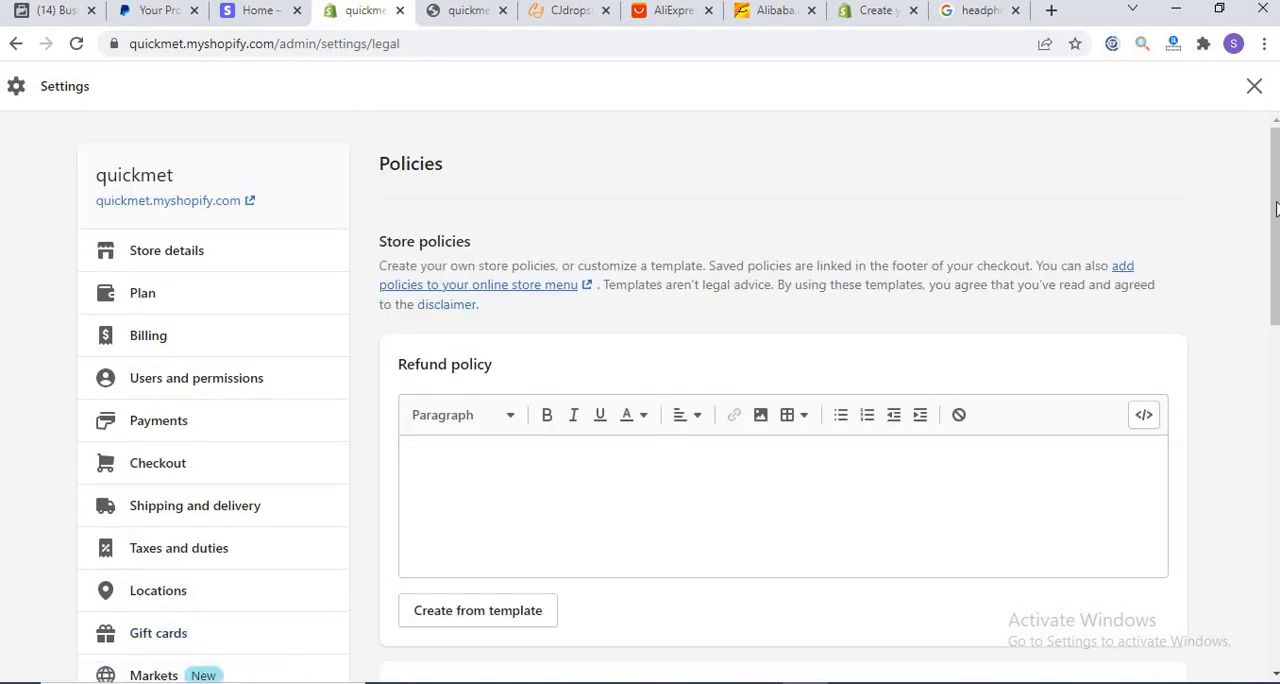
pyautogui.moveTo(1274, 206); pyautogui.dragTo(1271, 272)
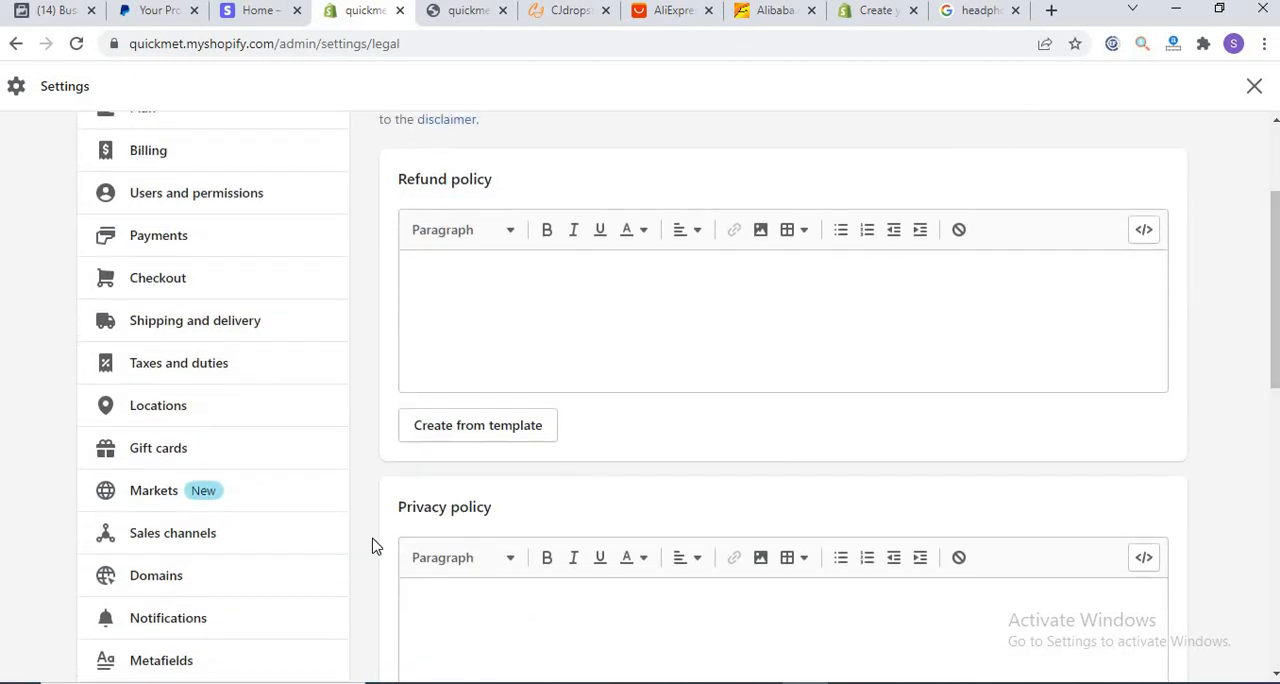
pyautogui.click(440, 437)
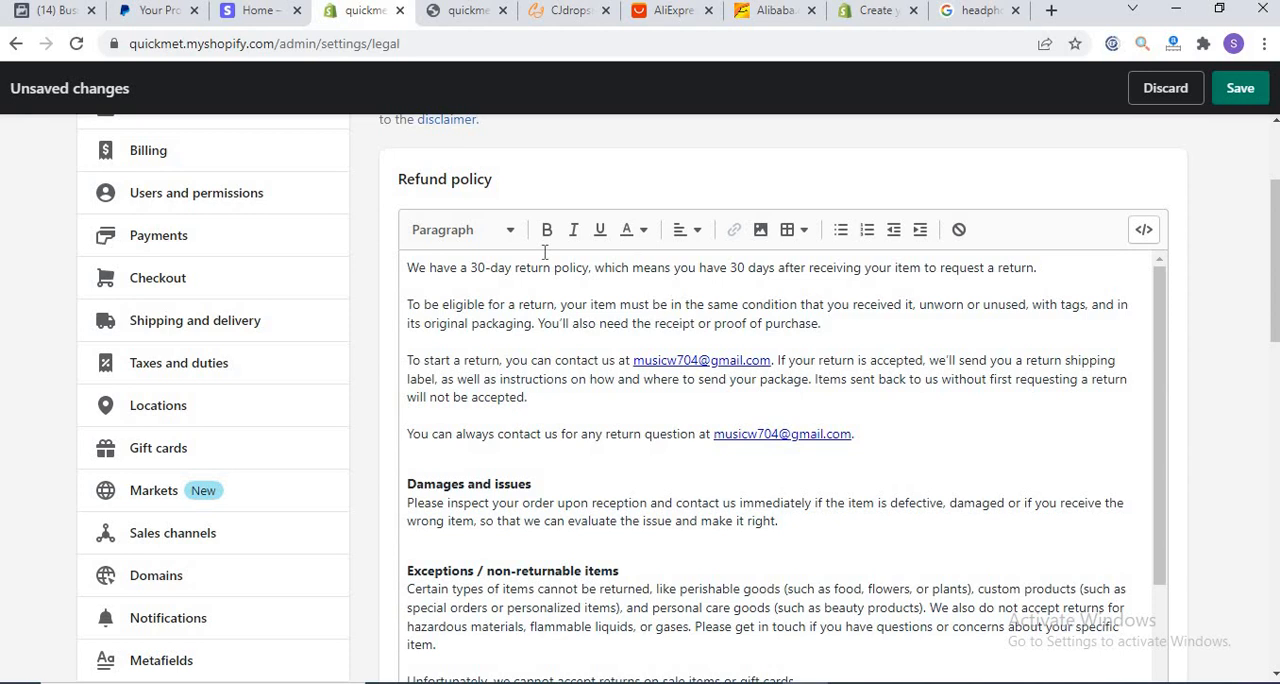
pyautogui.moveTo(1160, 412); pyautogui.dragTo(1152, 579)
pyautogui.moveTo(1164, 577); pyautogui.dragTo(1164, 592)
# Step: Create the privacy policy and the terms of service from their templates
pyautogui.moveTo(1272, 236); pyautogui.dragTo(1266, 398)
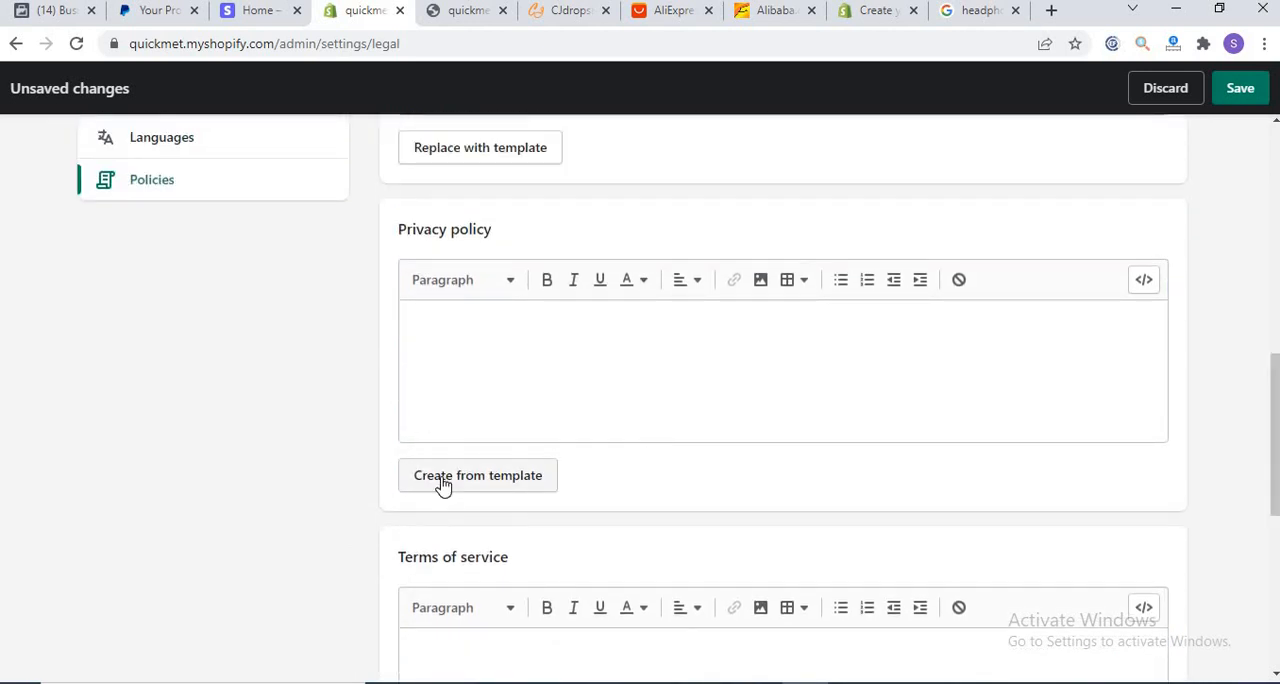
pyautogui.click(477, 475)
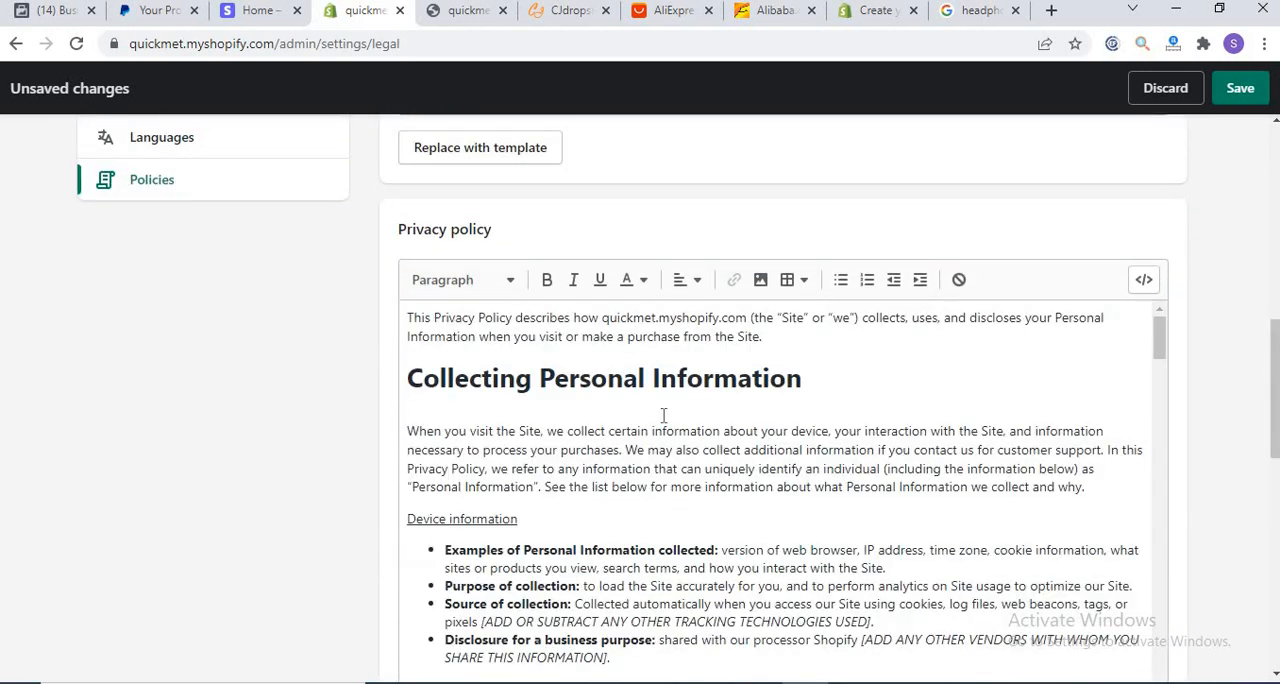
pyautogui.moveTo(1273, 352); pyautogui.dragTo(1274, 475)
pyautogui.scroll(-4, 925, 489)
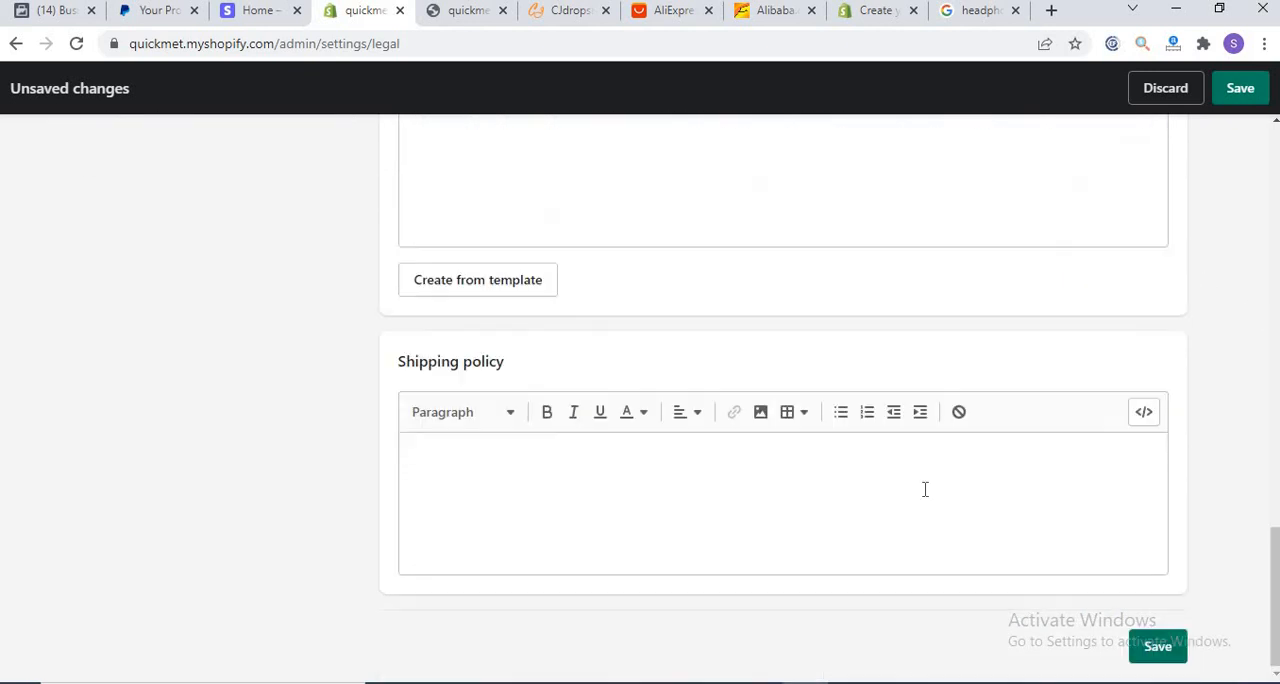
pyautogui.click(489, 287)
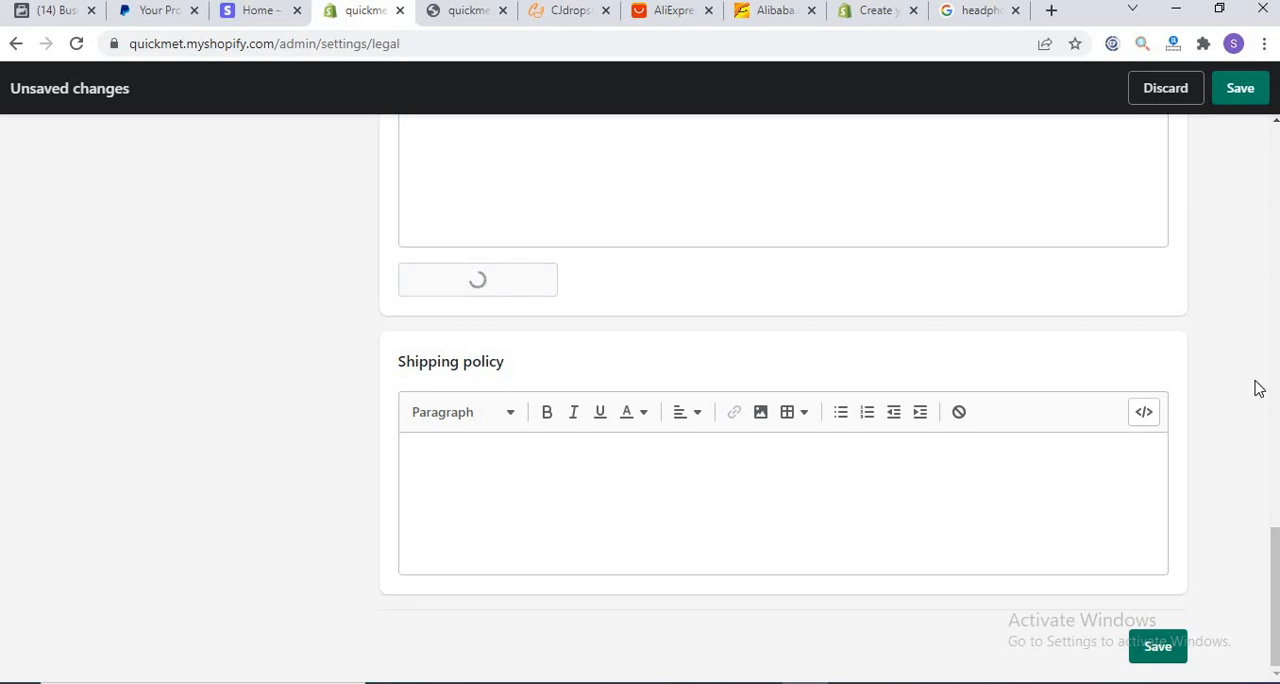
# Step: Look over the terms of service text and save the store policies
pyautogui.moveTo(1267, 513); pyautogui.dragTo(1272, 428)
pyautogui.scroll(-1, 1272, 428)
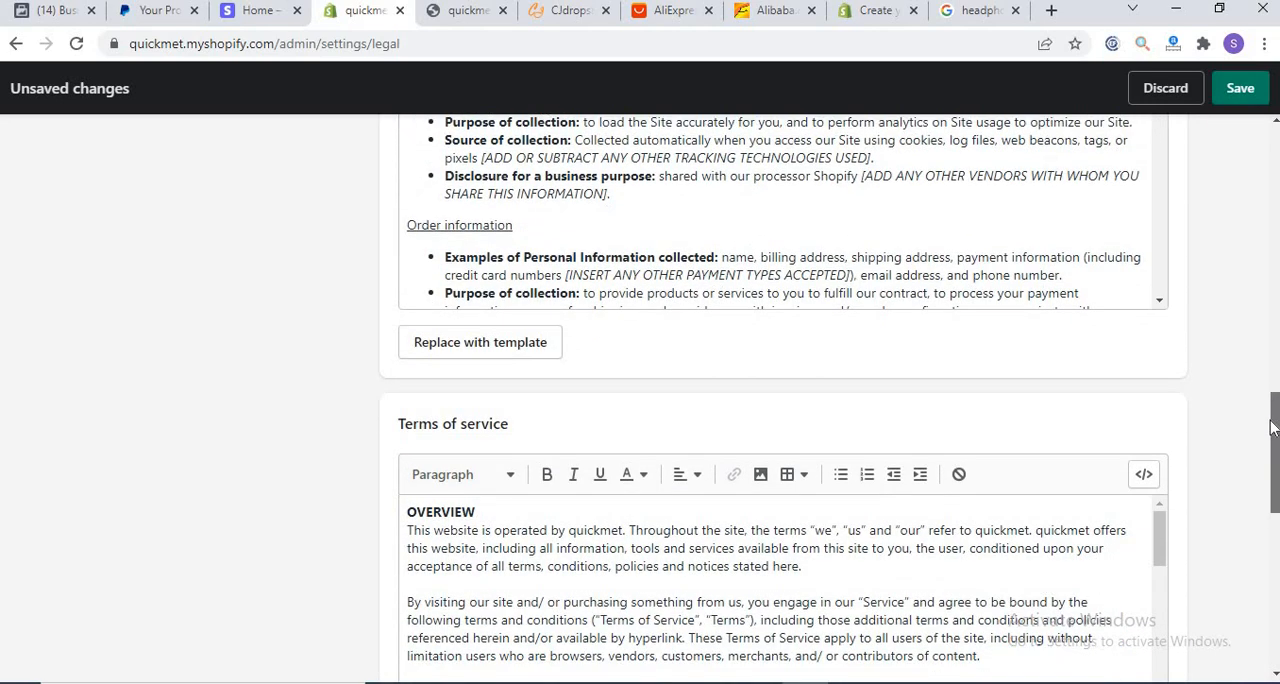
pyautogui.scroll(-4, 1271, 425)
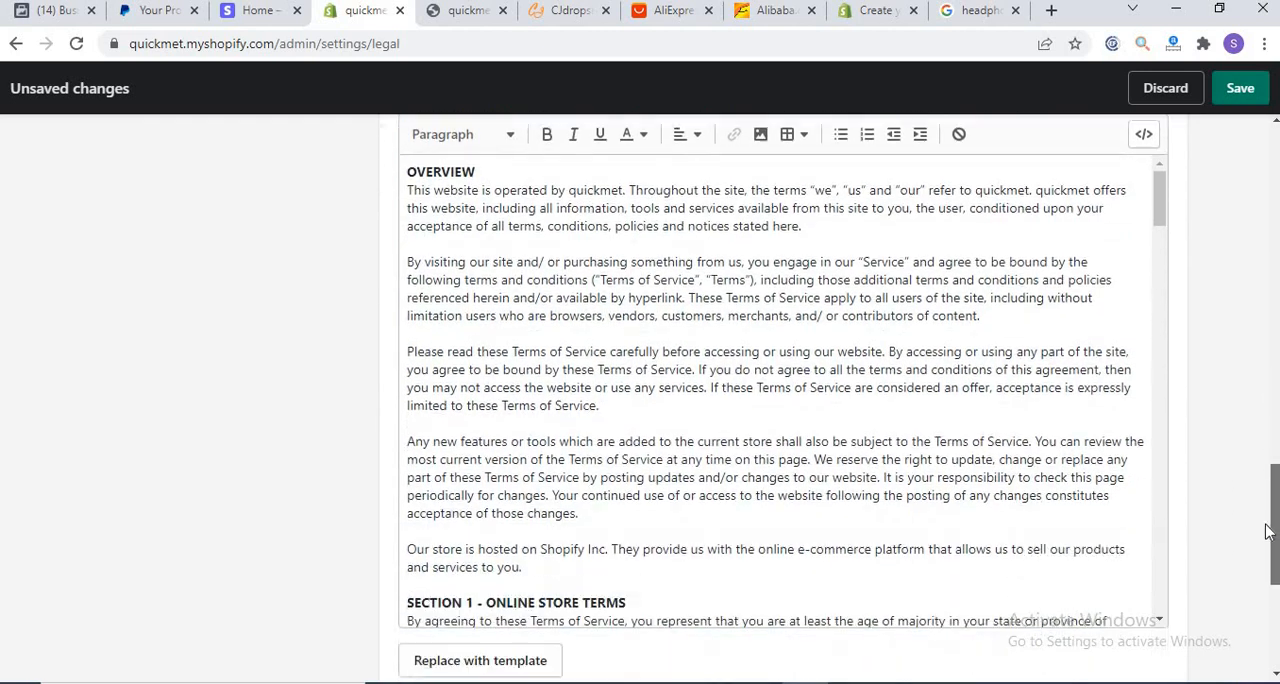
pyautogui.moveTo(1268, 530); pyautogui.dragTo(1268, 600)
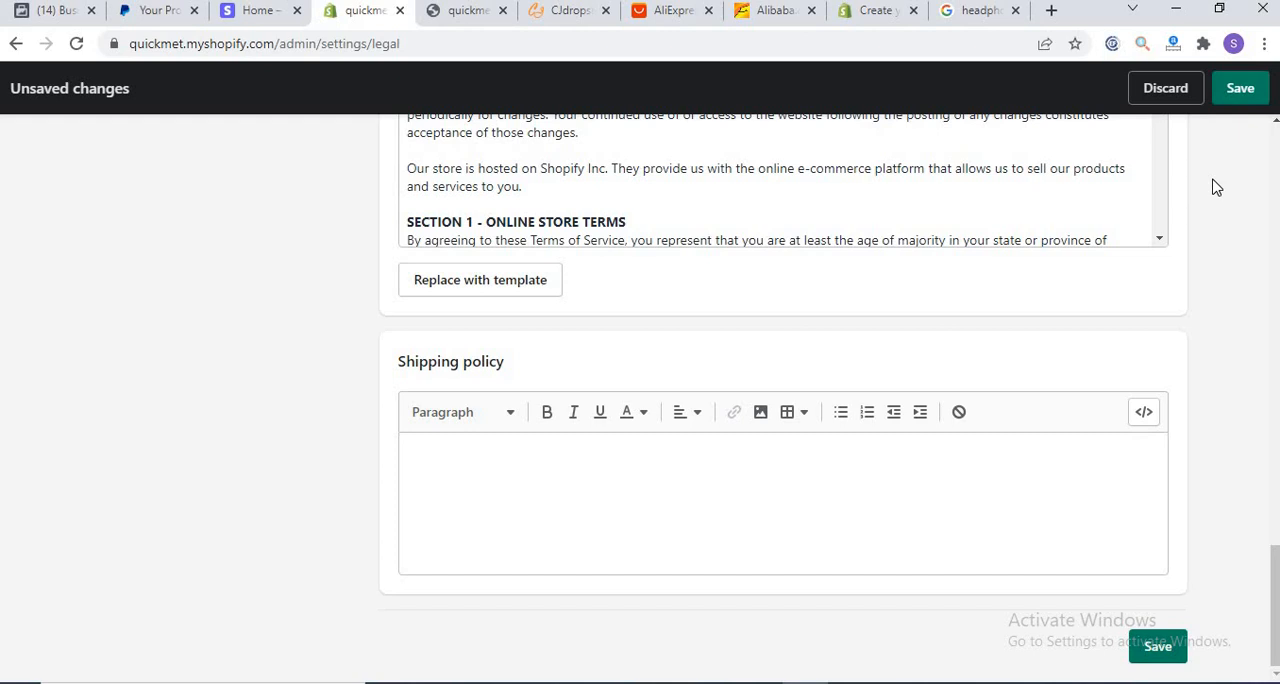
pyautogui.click(1230, 97)
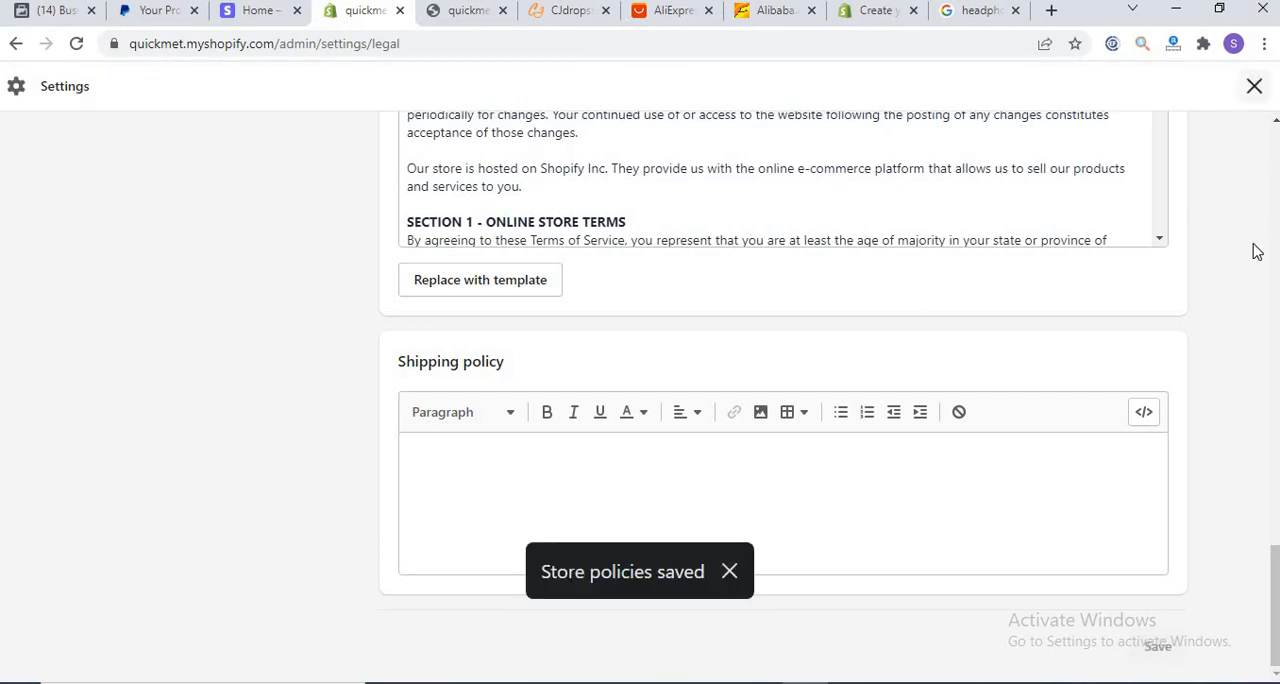
# Step: Close the store settings and return to the admin home page
pyautogui.moveTo(1274, 597); pyautogui.dragTo(1274, 227)
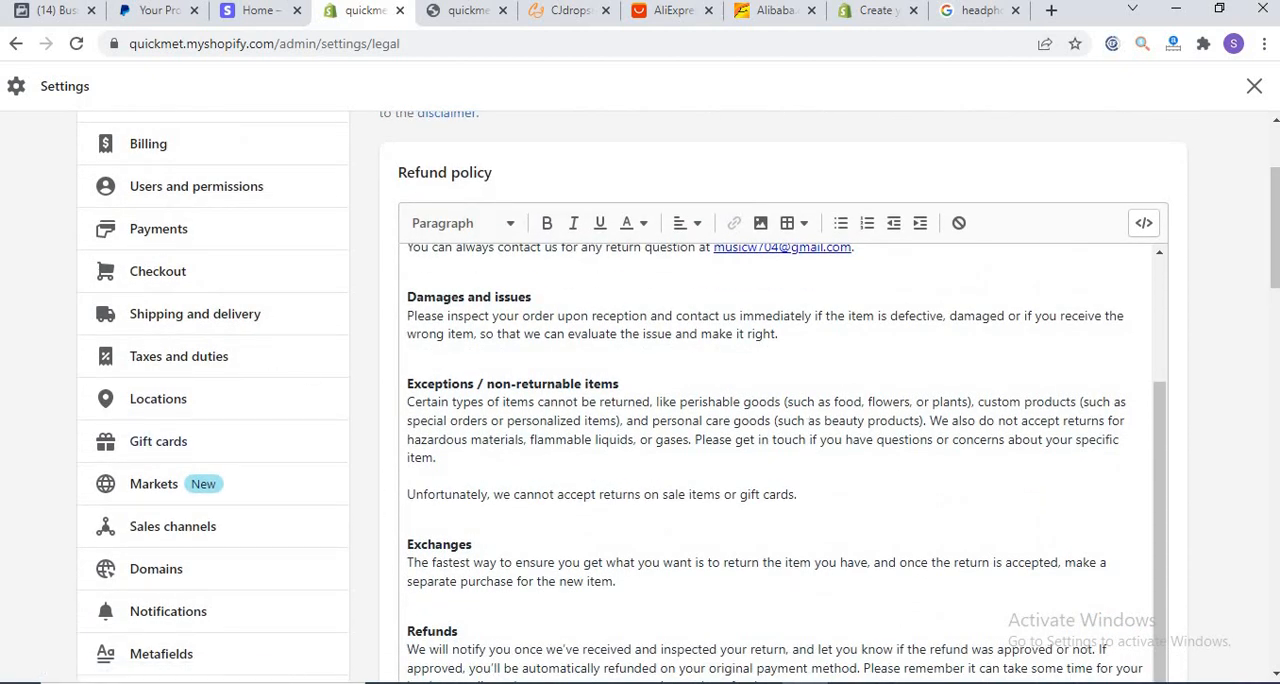
pyautogui.moveTo(1276, 282); pyautogui.dragTo(1276, 242)
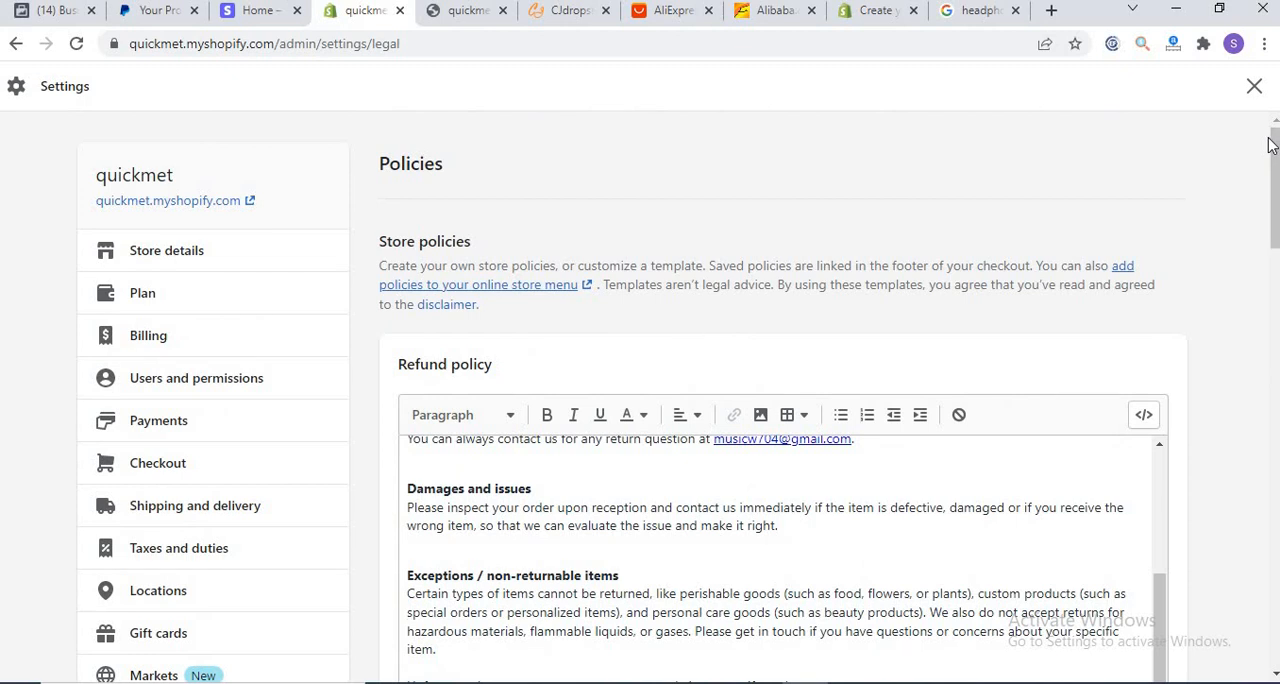
pyautogui.click(1254, 88)
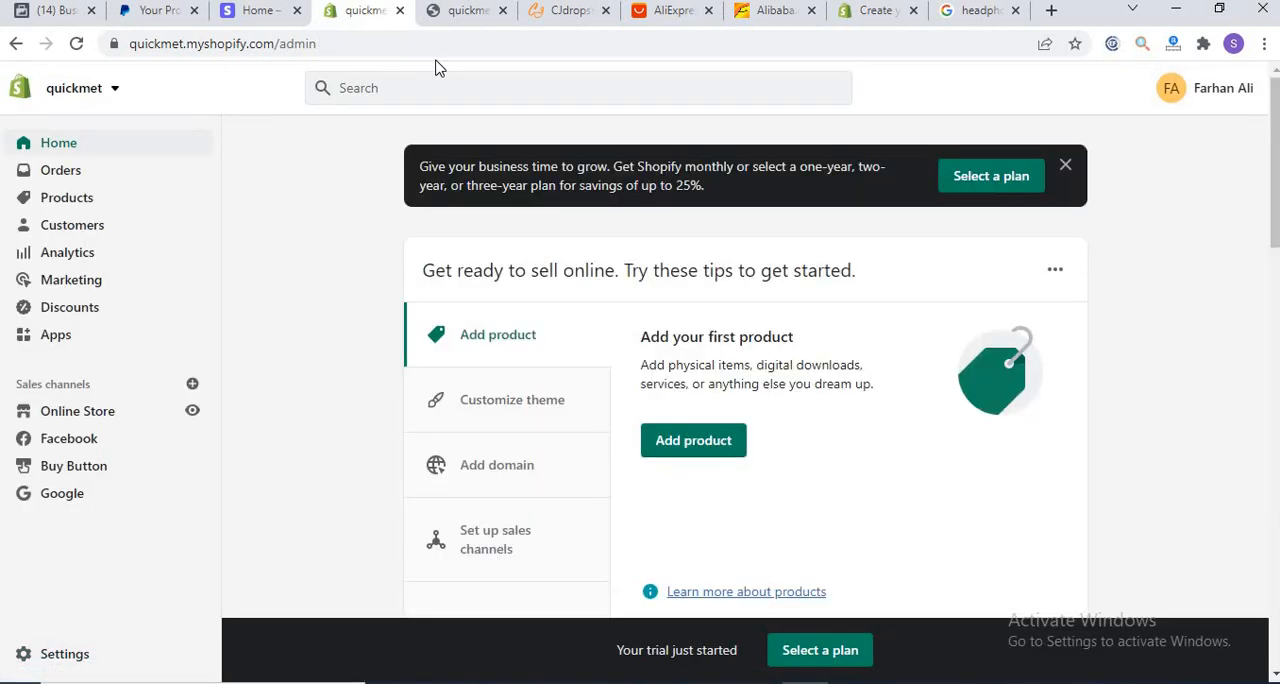
# Step: Switch to the CJ Dropshipping site and look over the store platforms offered for authorization
pyautogui.click(548, 21)
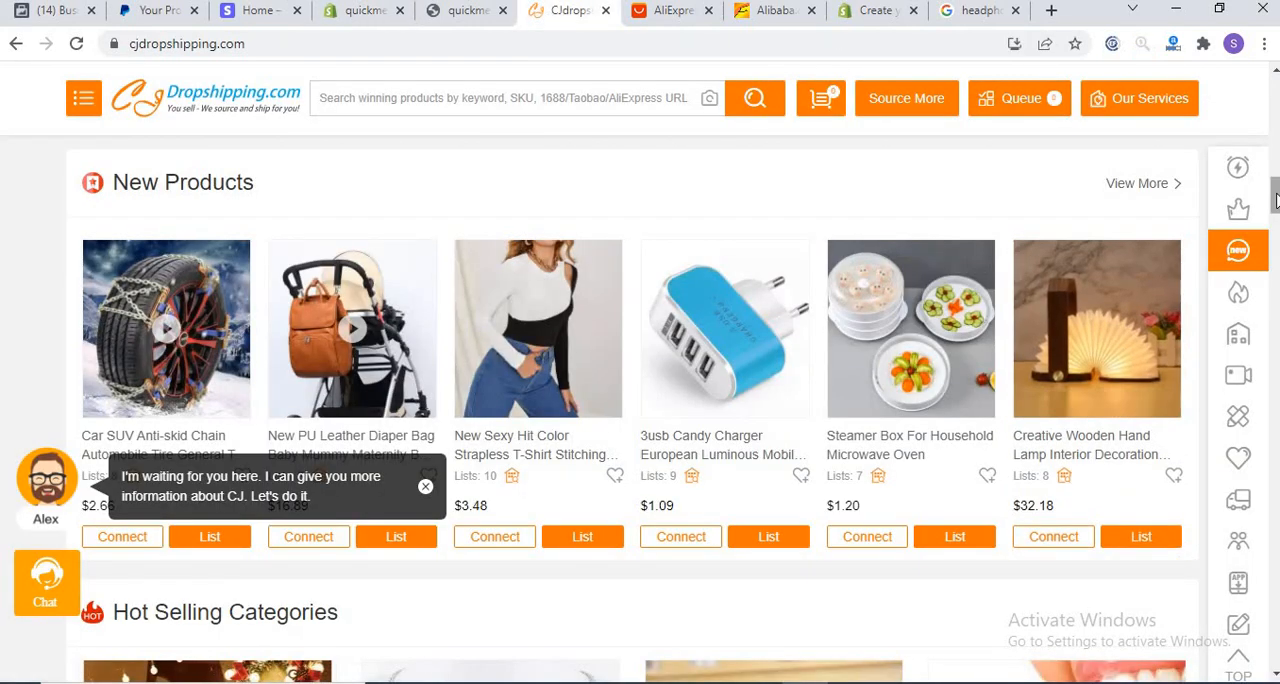
pyautogui.moveTo(1273, 131); pyautogui.dragTo(1275, 80)
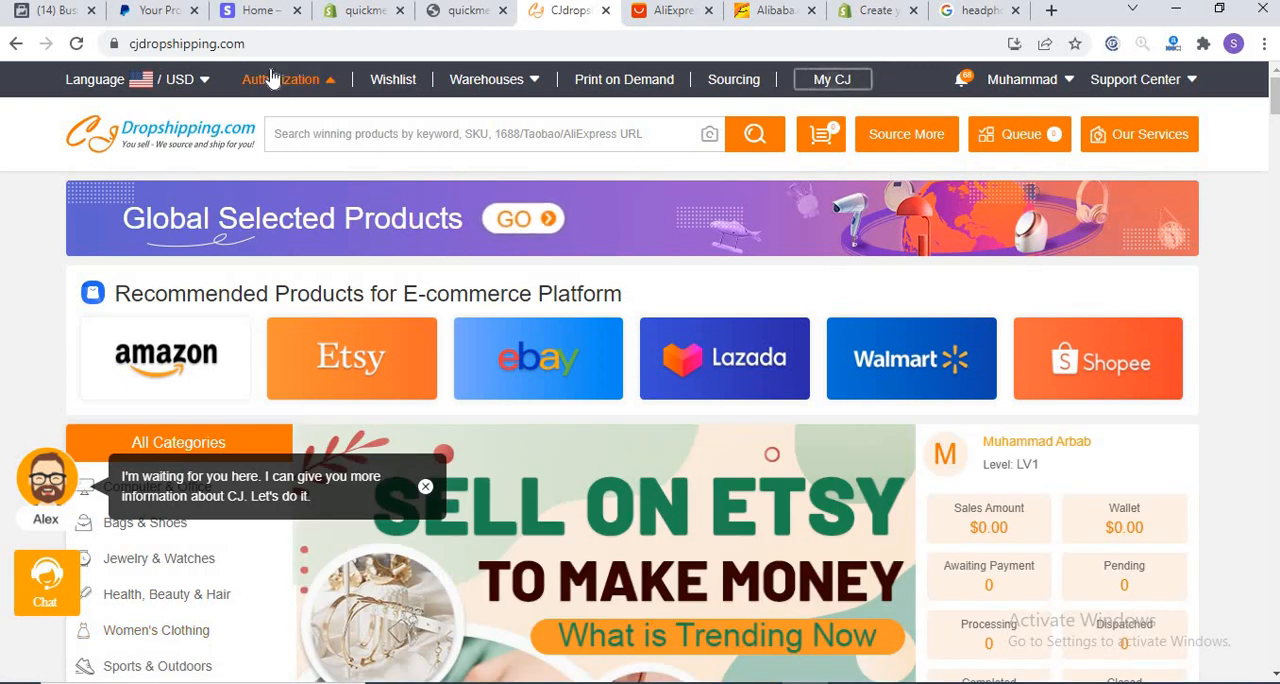
pyautogui.moveTo(270, 80)
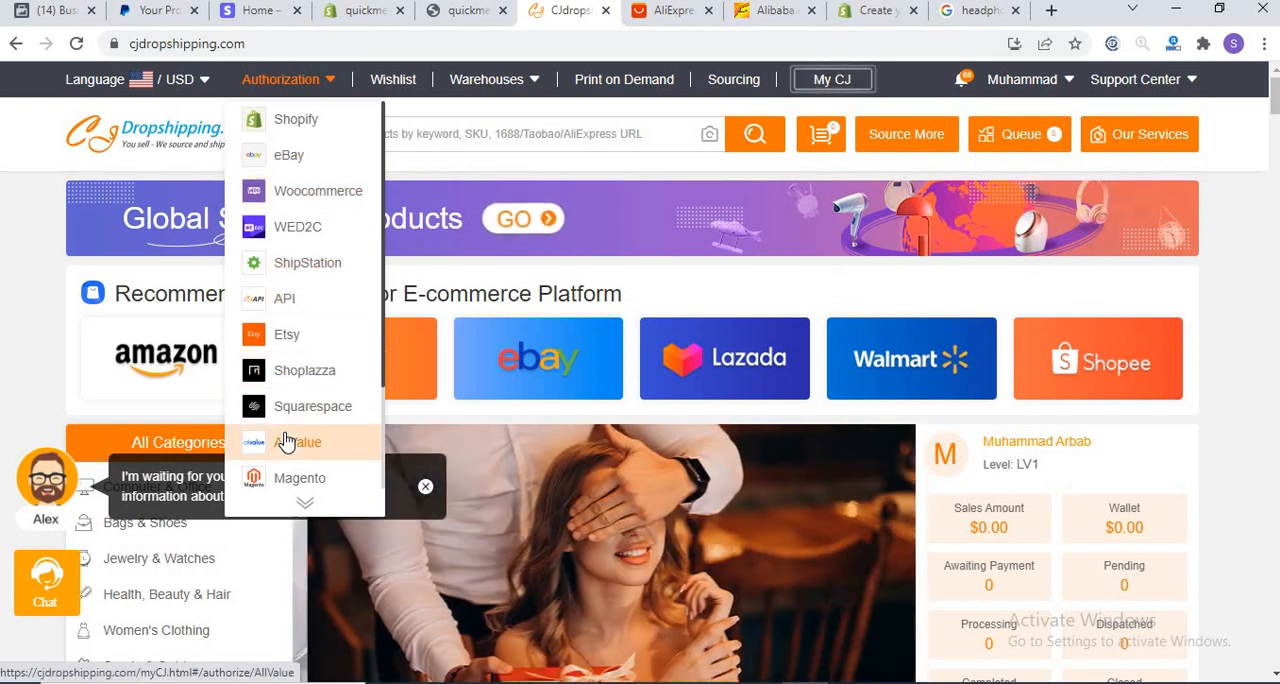
pyautogui.click(390, 86)
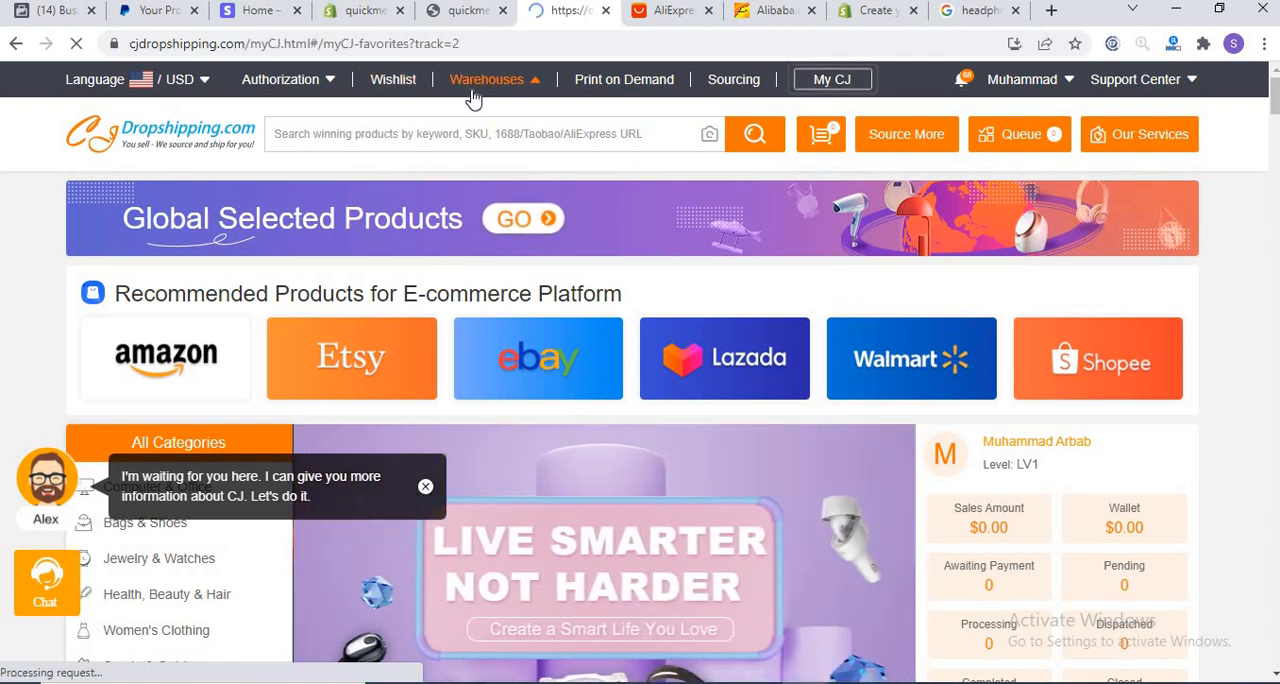
pyautogui.click(16, 46)
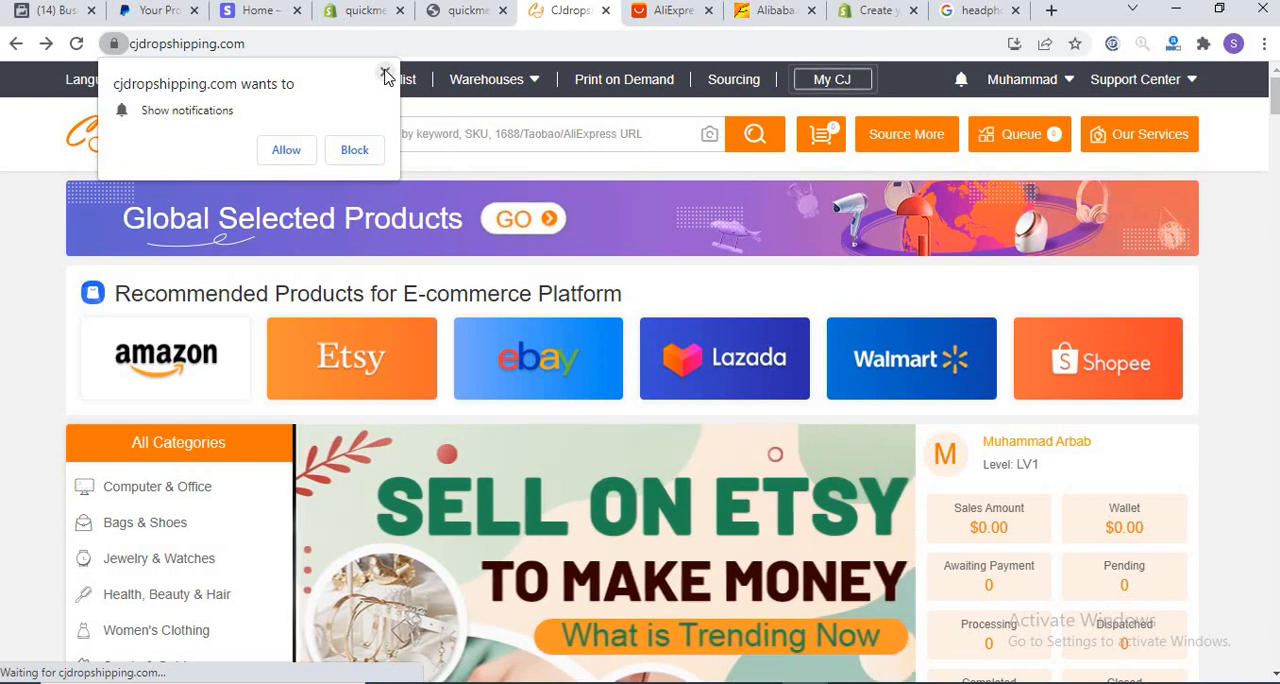
pyautogui.click(384, 72)
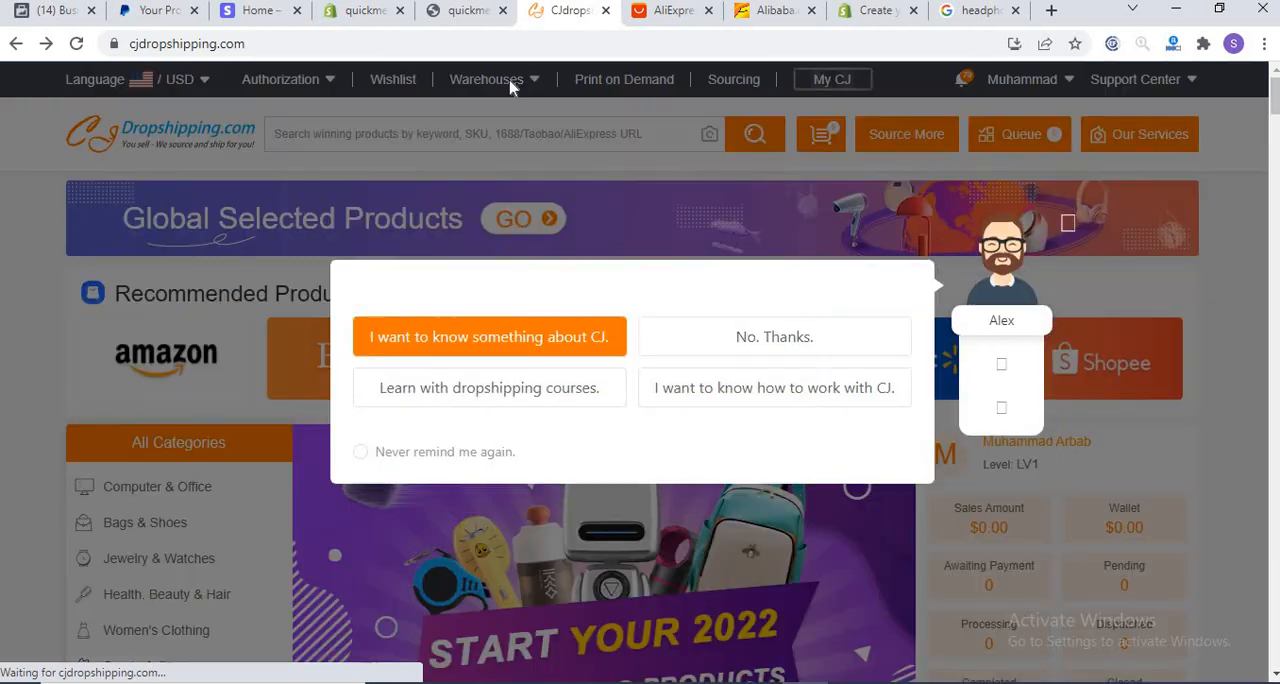
# Step: Dismiss the assistant's greeting and look over the countries in the CJ Dropshipping warehouse list
pyautogui.click(1066, 214)
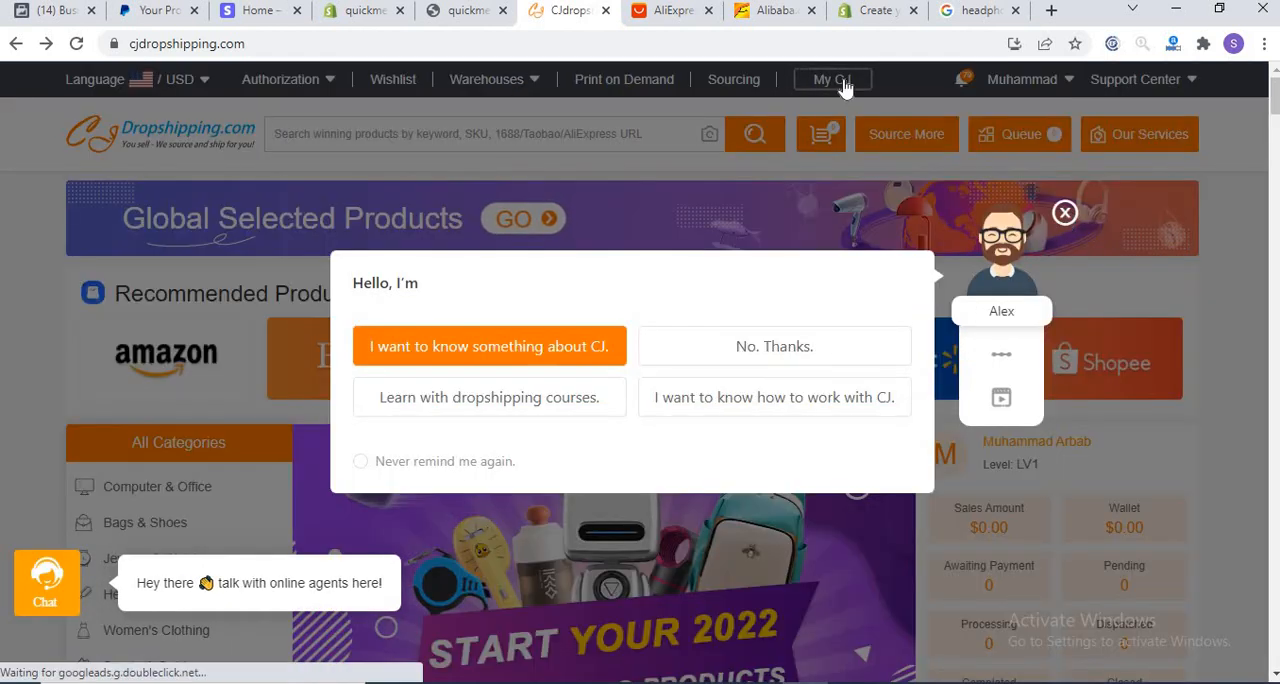
pyautogui.moveTo(485, 90)
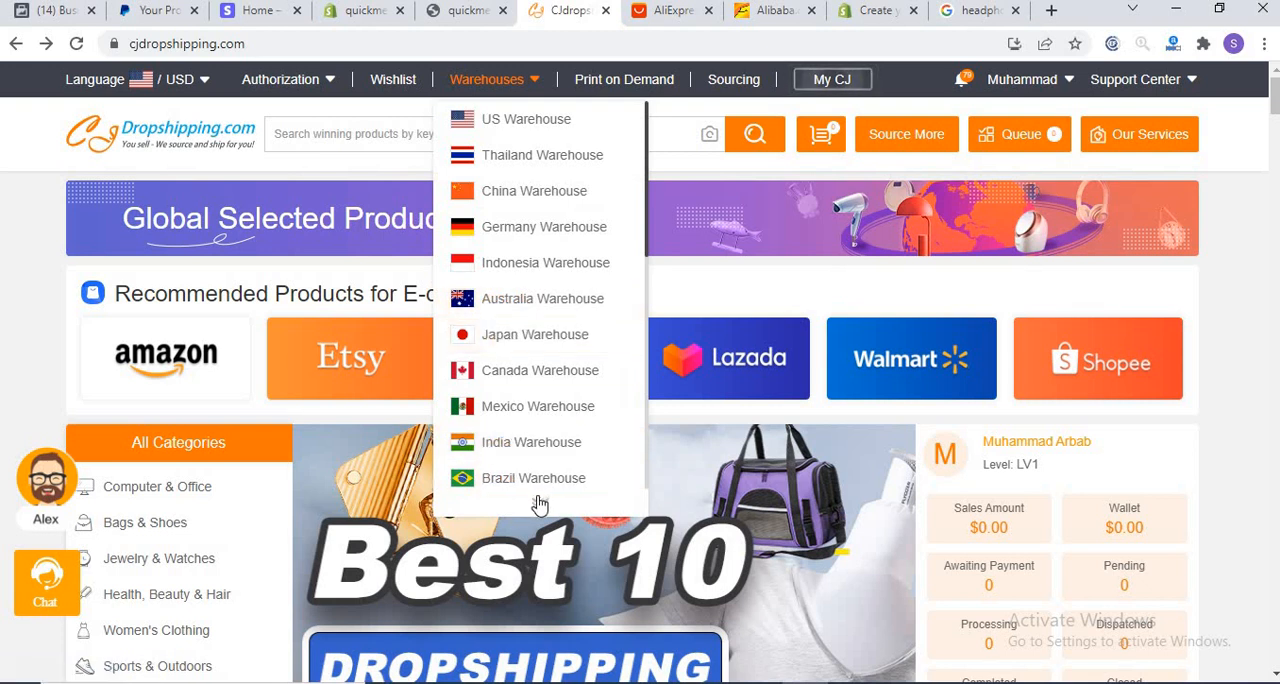
pyautogui.scroll(-2, 540, 500)
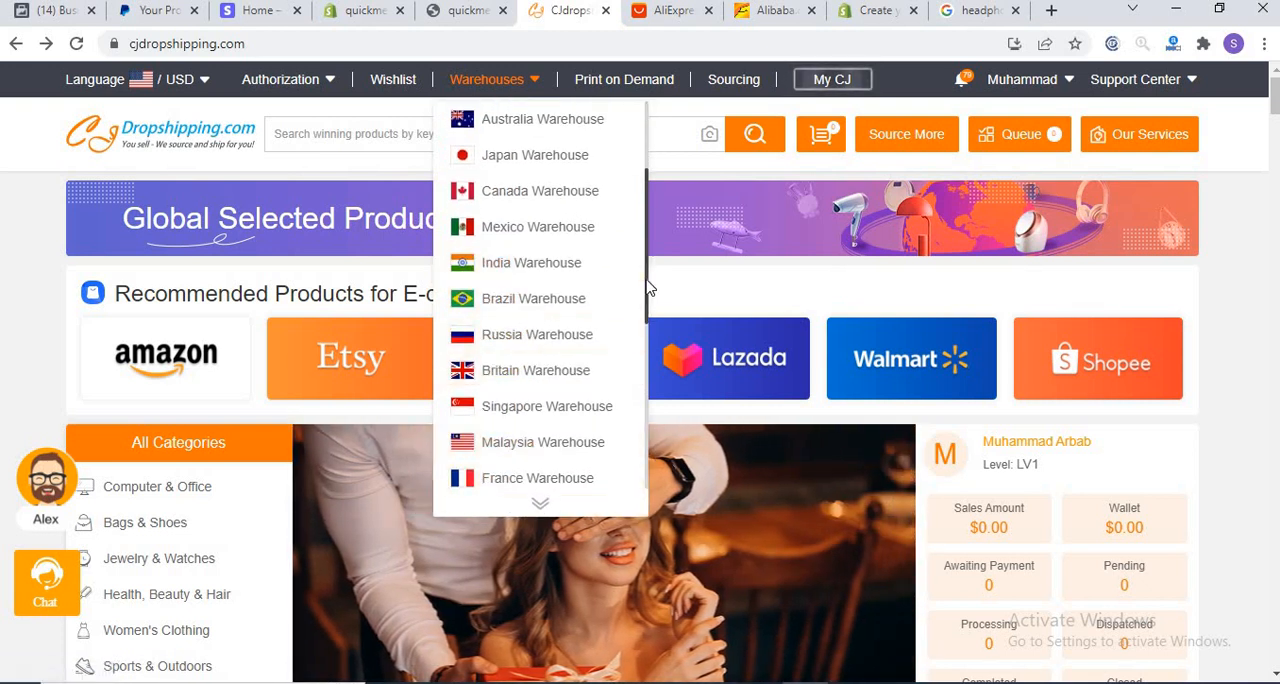
pyautogui.scroll(2, 646, 220)
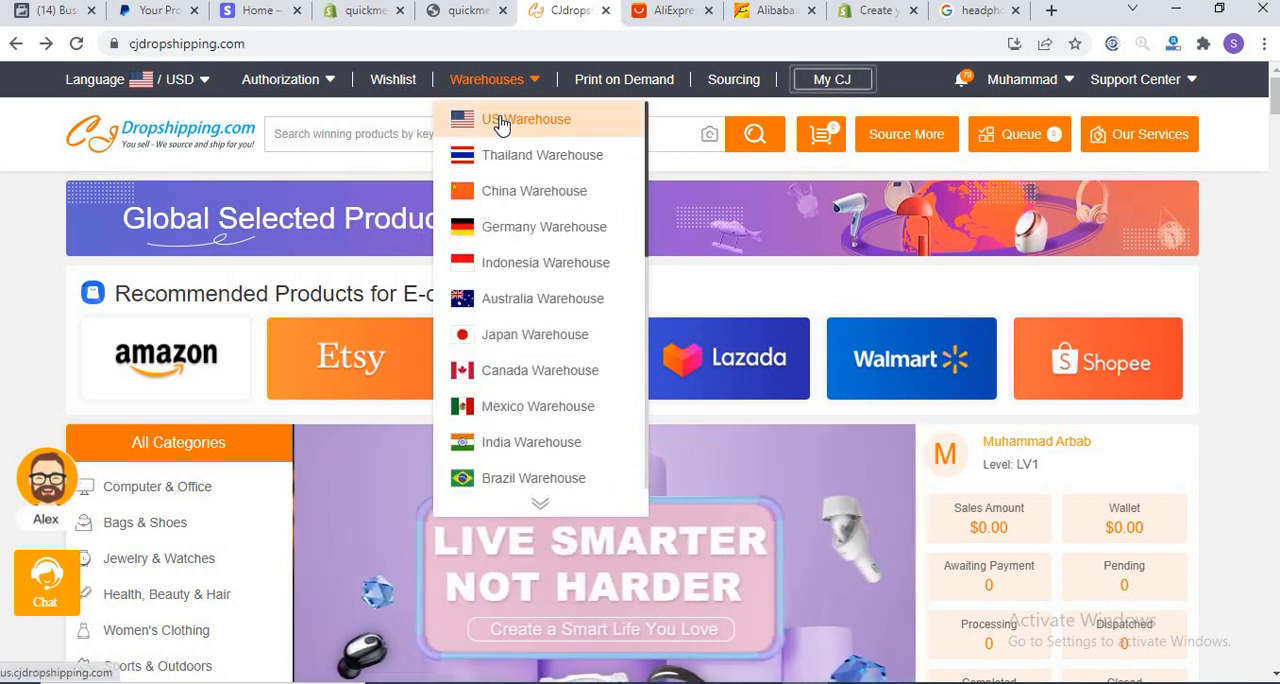
# Step: Open the US Warehouse page and look over its trending product categories
pyautogui.click(501, 121)
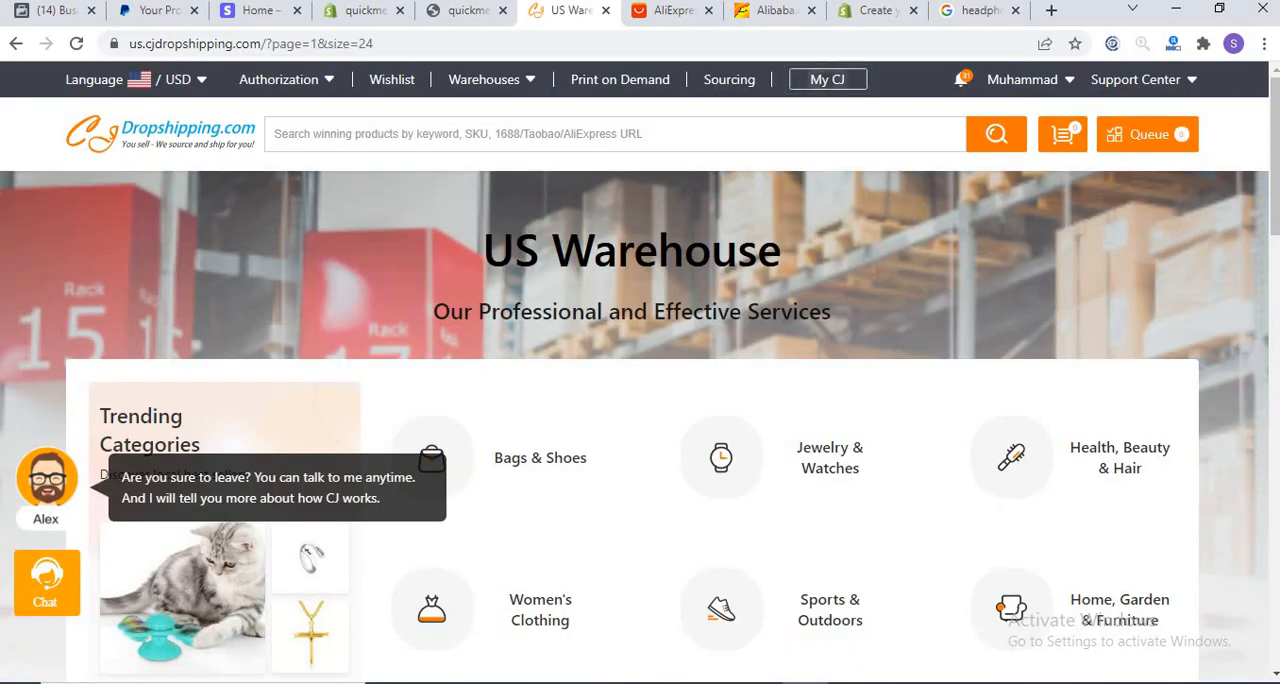
pyautogui.scroll(-2, 987, 308)
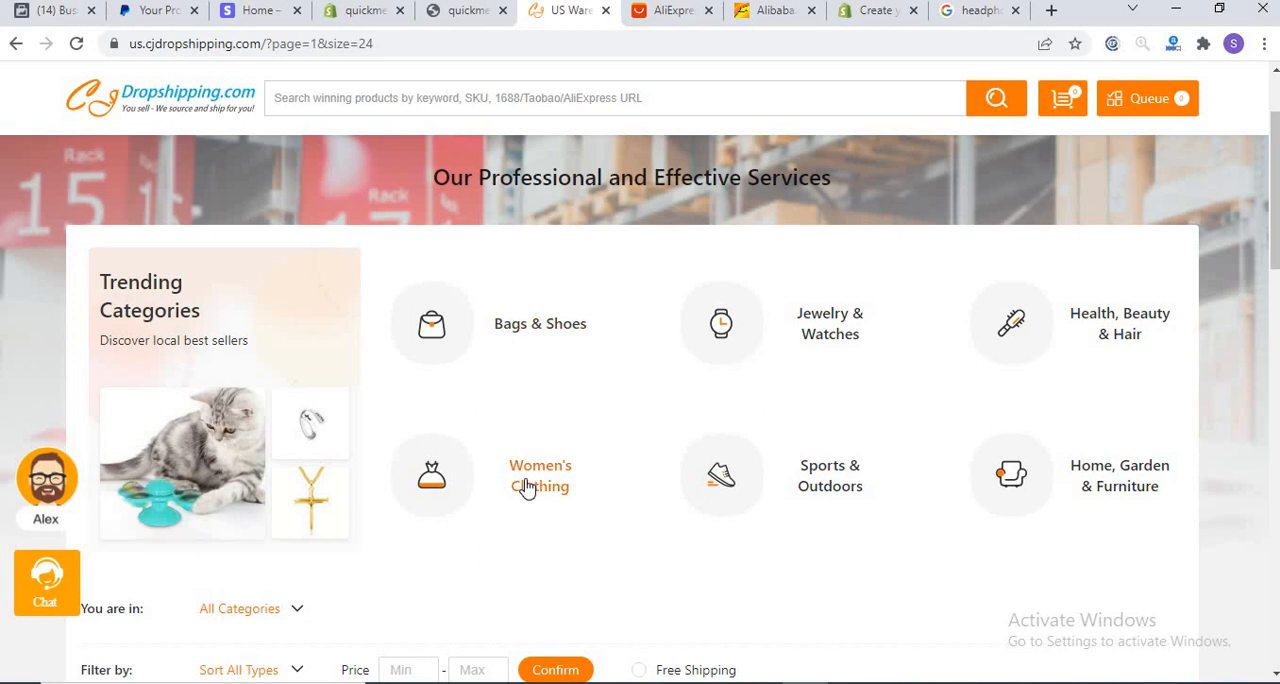
pyautogui.moveTo(1273, 279); pyautogui.dragTo(1262, 177)
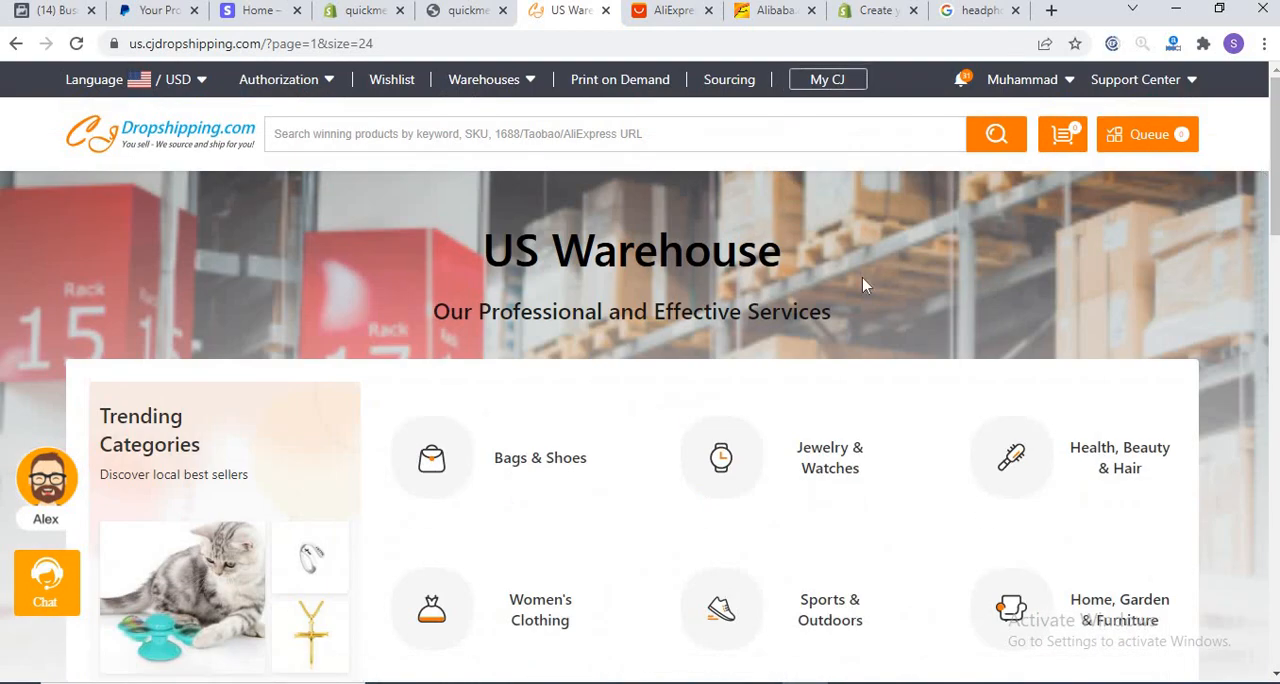
# Step: Open the My CJ dashboard and look through its sections, from Sourcing and Purchase List to Store Authorization
pyautogui.click(820, 82)
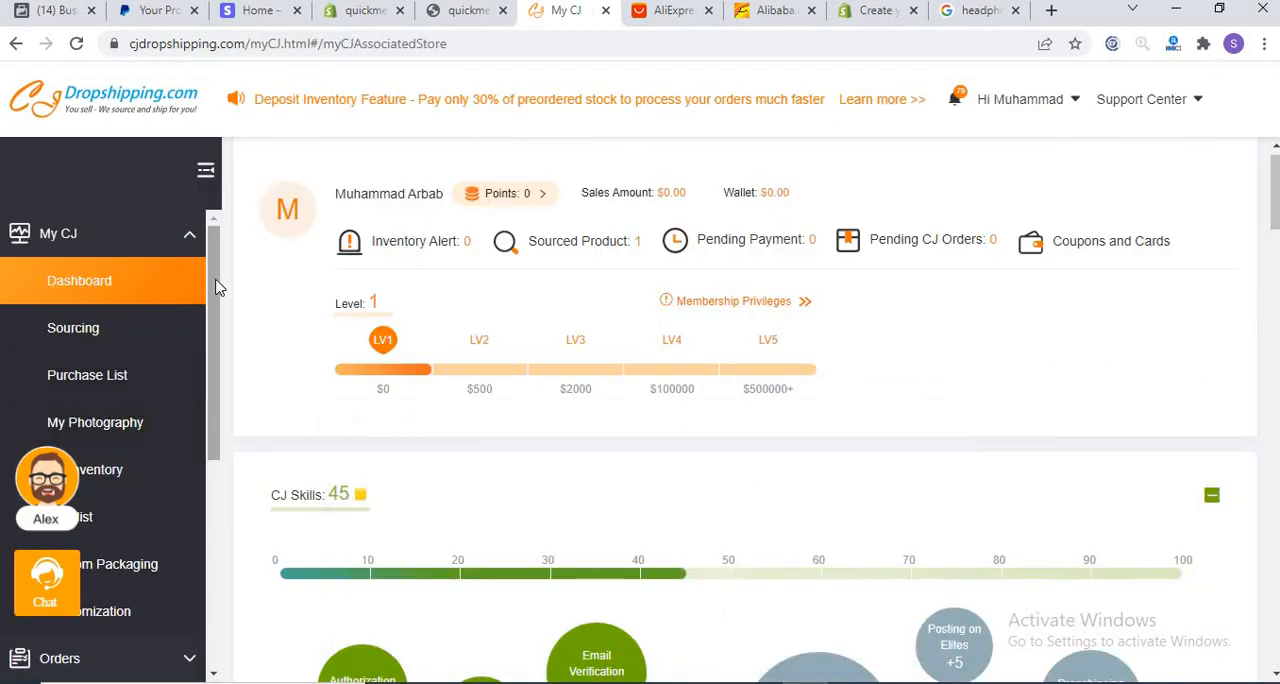
pyautogui.scroll(-4, 215, 287)
pyautogui.scroll(2, 207, 311)
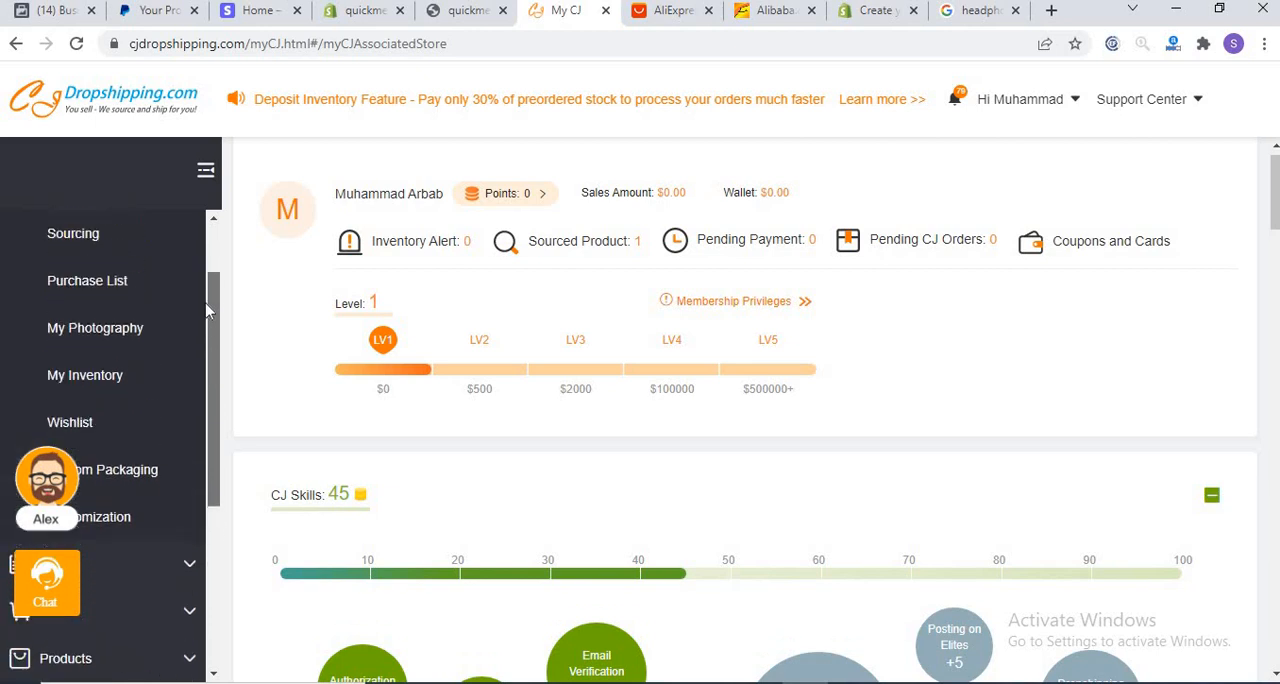
pyautogui.scroll(2, 207, 311)
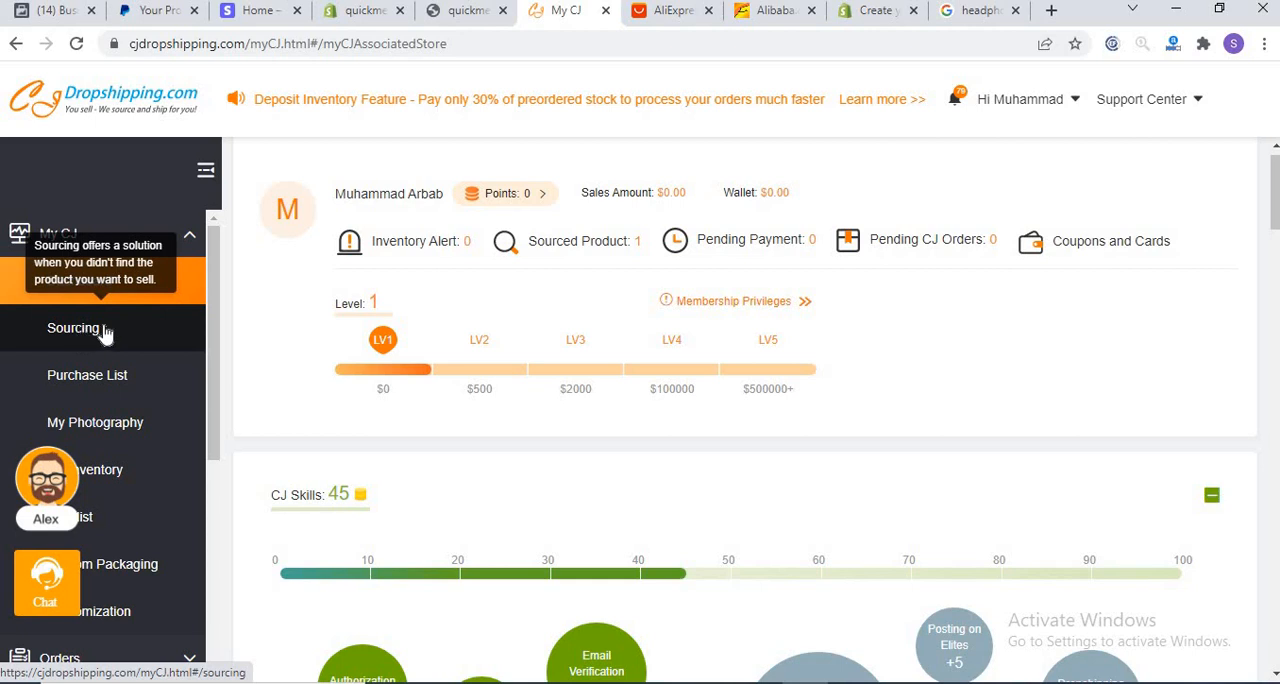
pyautogui.scroll(-3, 204, 358)
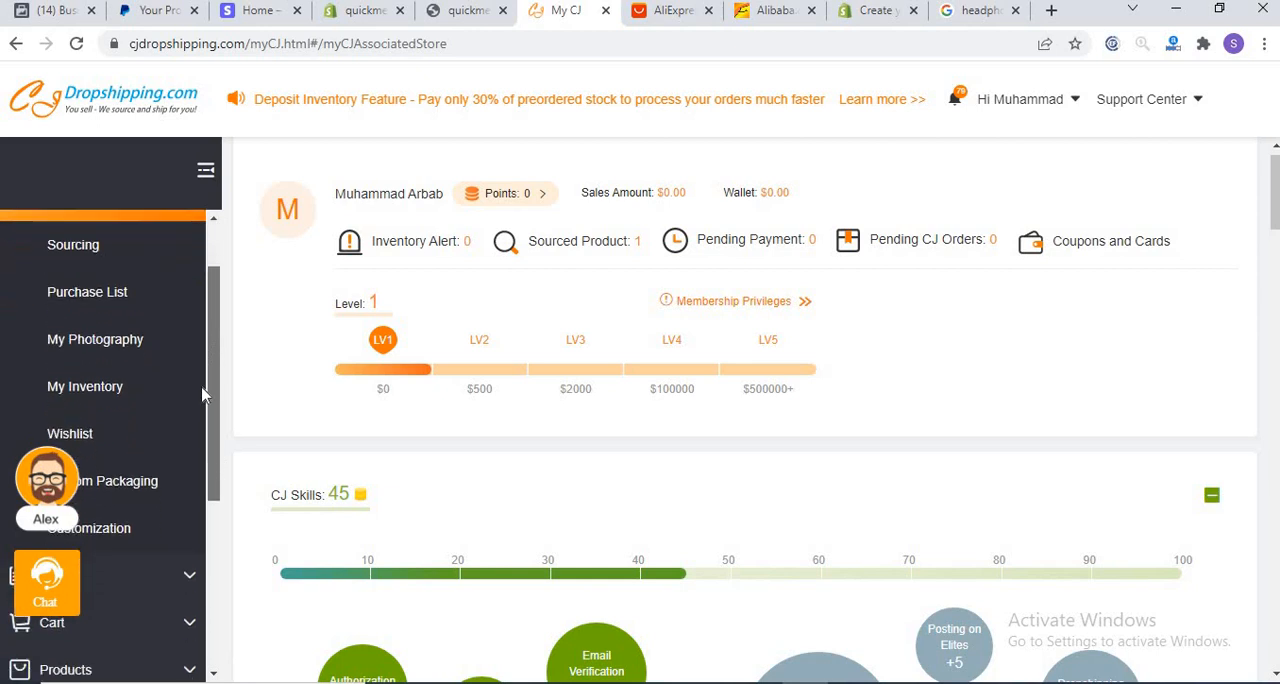
pyautogui.scroll(2, 204, 370)
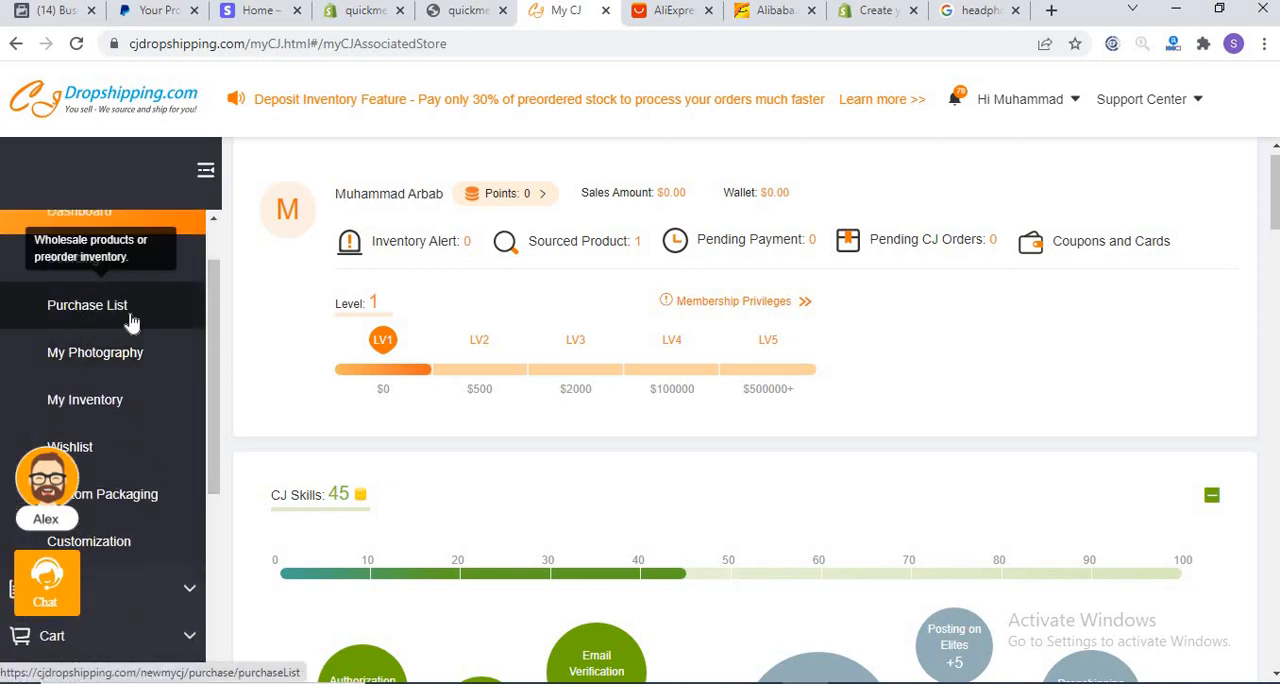
pyautogui.scroll(-2, 202, 437)
pyautogui.scroll(-1, 202, 430)
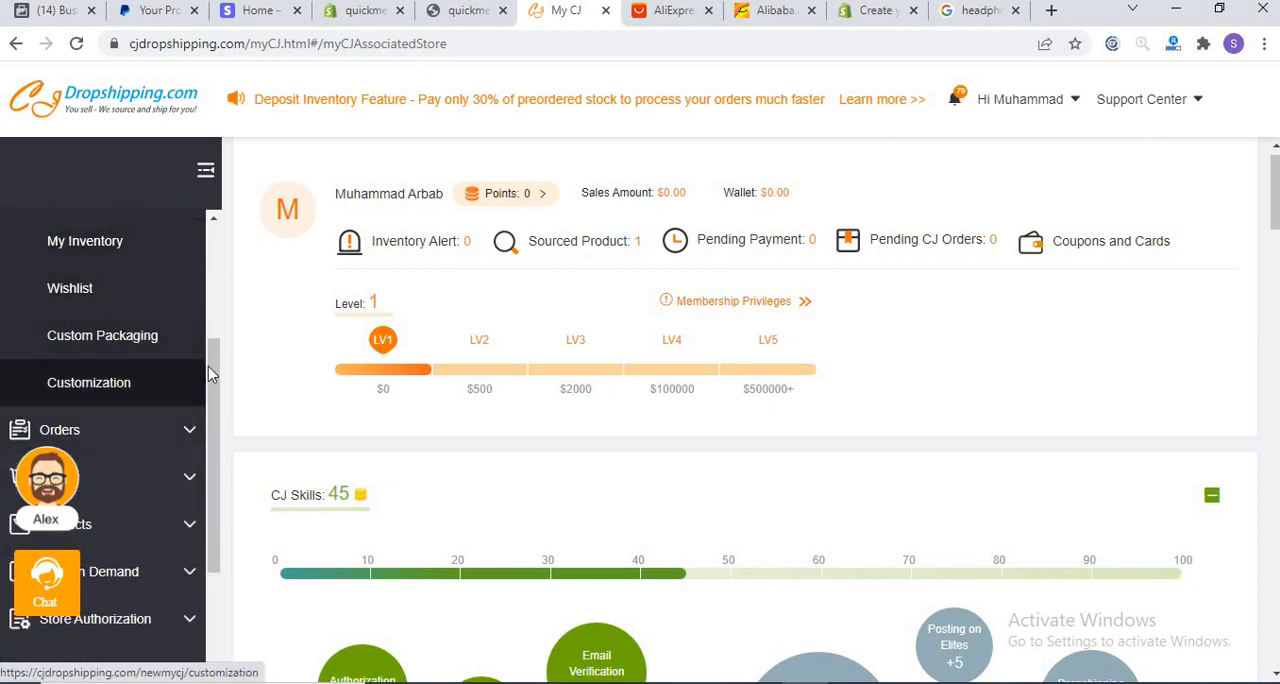
pyautogui.scroll(-3, 212, 400)
pyautogui.scroll(-1, 210, 460)
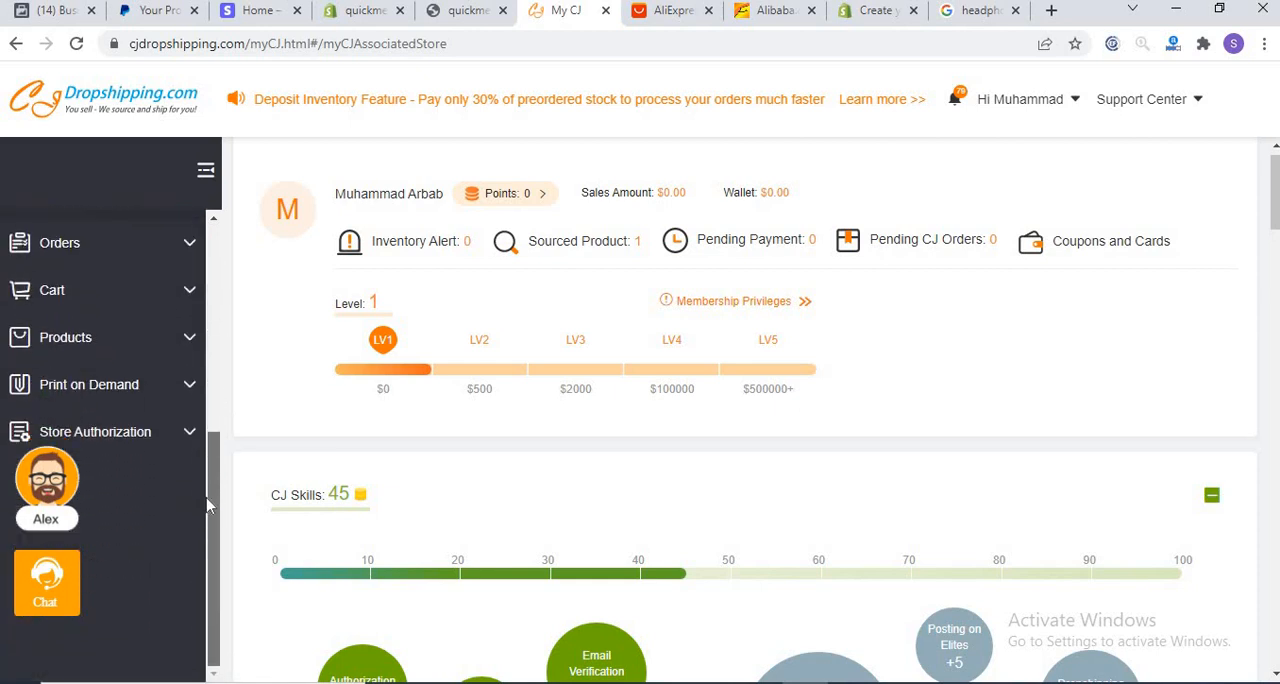
pyautogui.moveTo(210, 515); pyautogui.dragTo(228, 220)
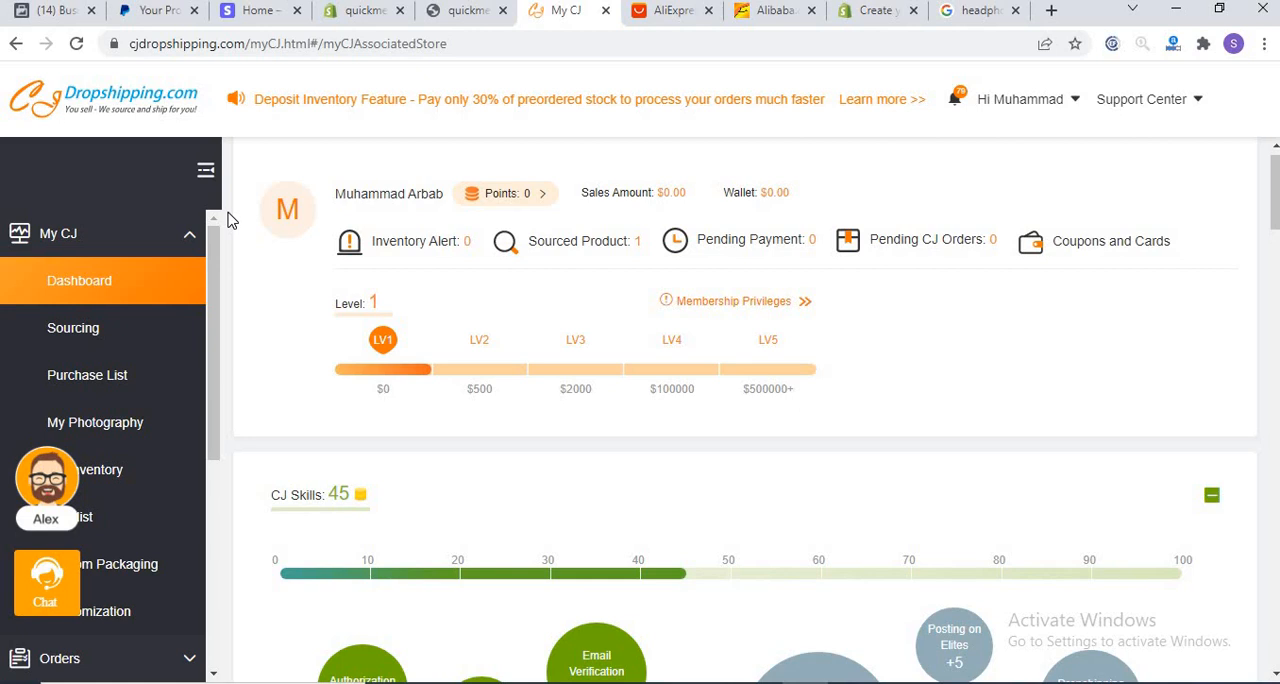
# Step: Return to the CJ Dropshipping home page and open the Shopify store authorization page
pyautogui.click(70, 105)
pyautogui.click(70, 105)
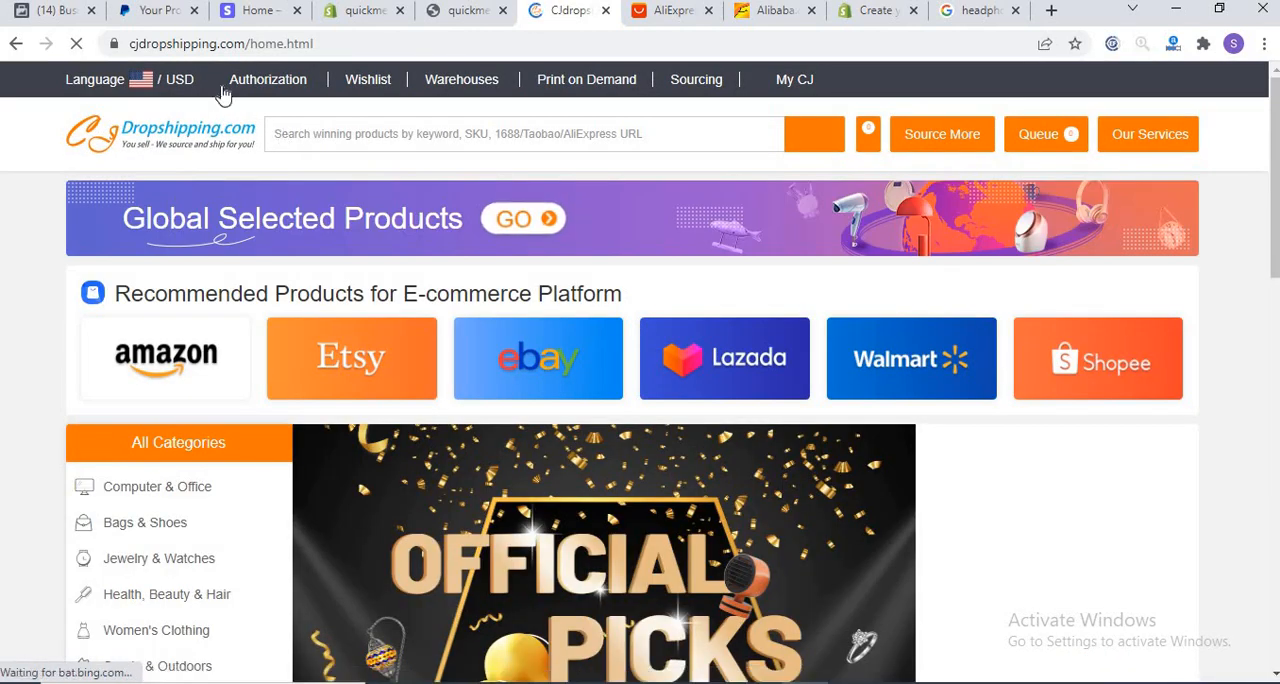
pyautogui.moveTo(285, 82)
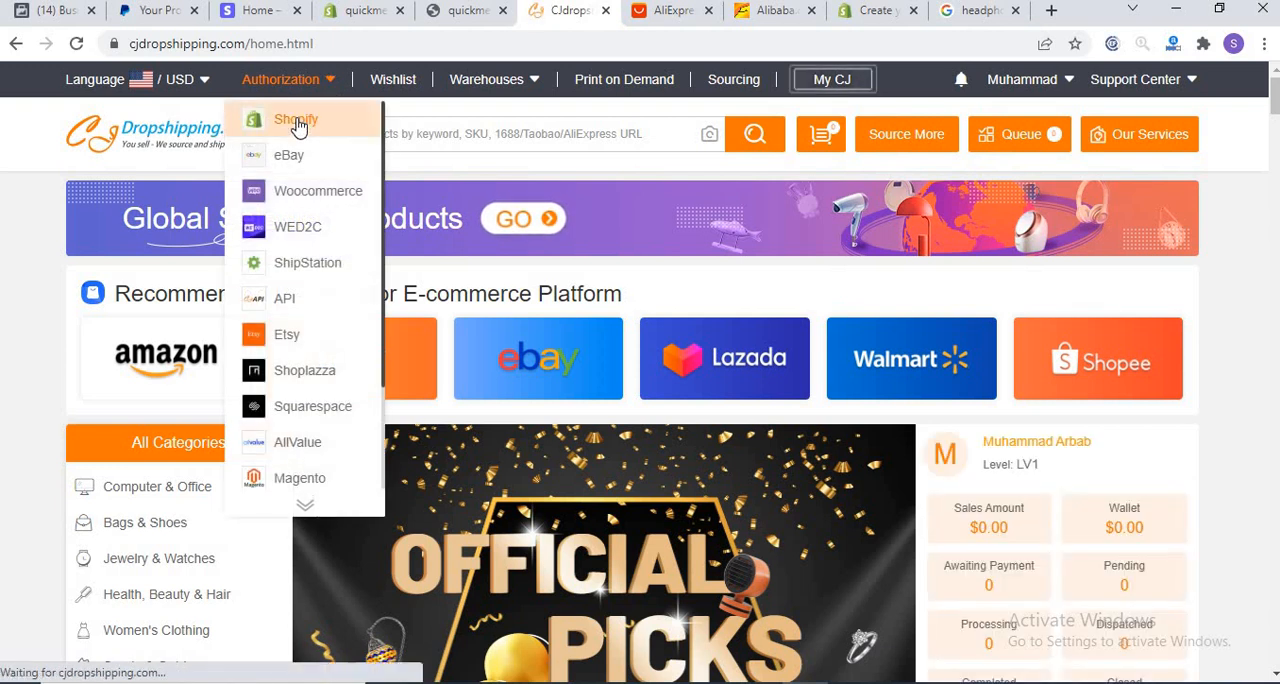
pyautogui.click(298, 121)
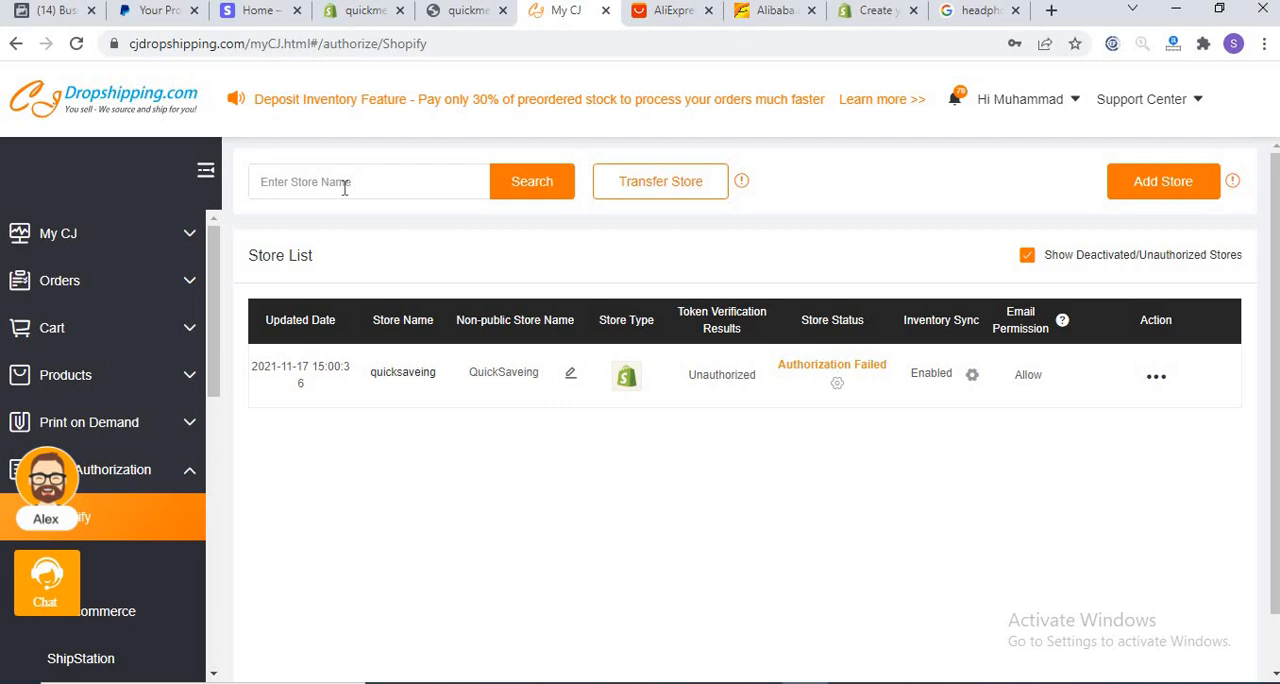
# Step: Copy the store name quickmet from the Shopify admin address and search the CJ store list for it
pyautogui.click(350, 15)
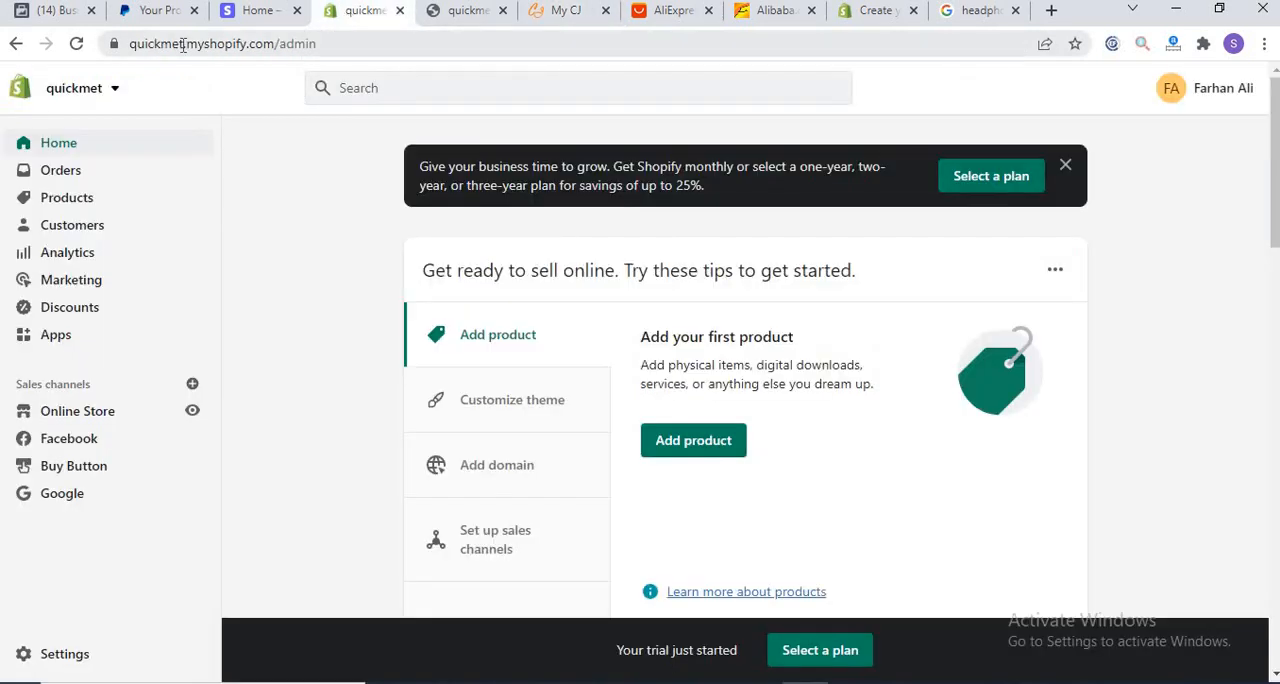
pyautogui.doubleClick(148, 43)
pyautogui.hotkey('ctrl', 'c')
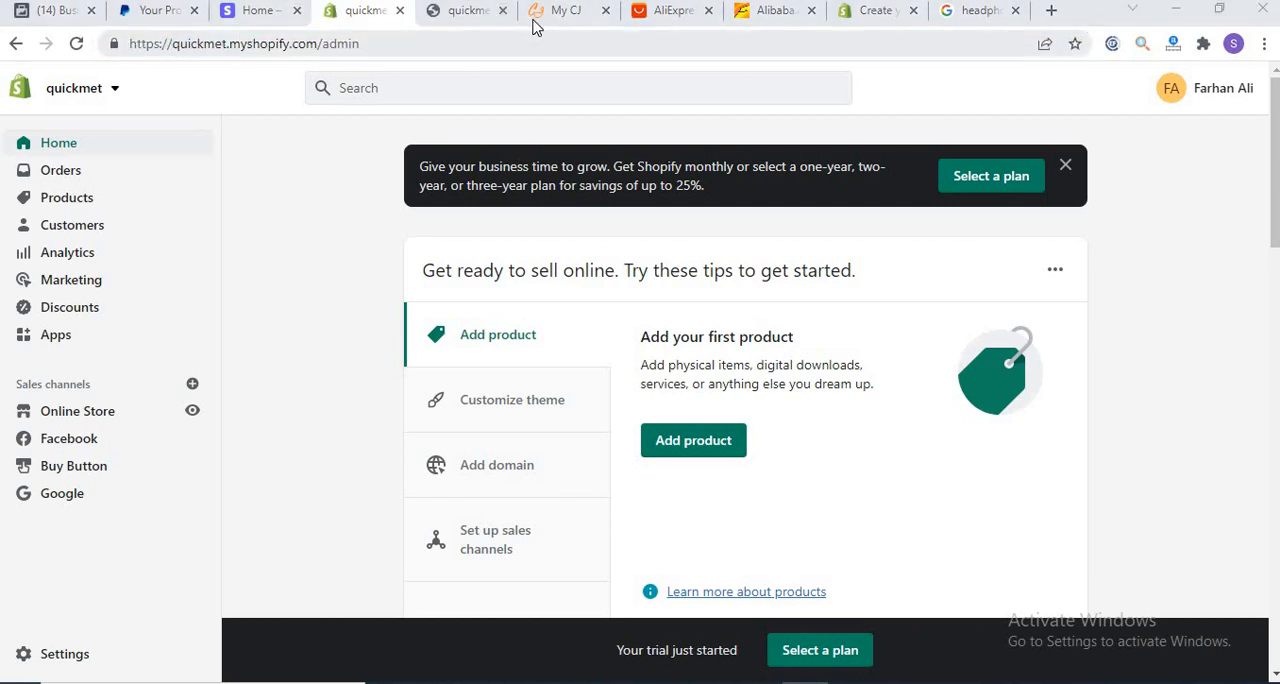
pyautogui.click(535, 12)
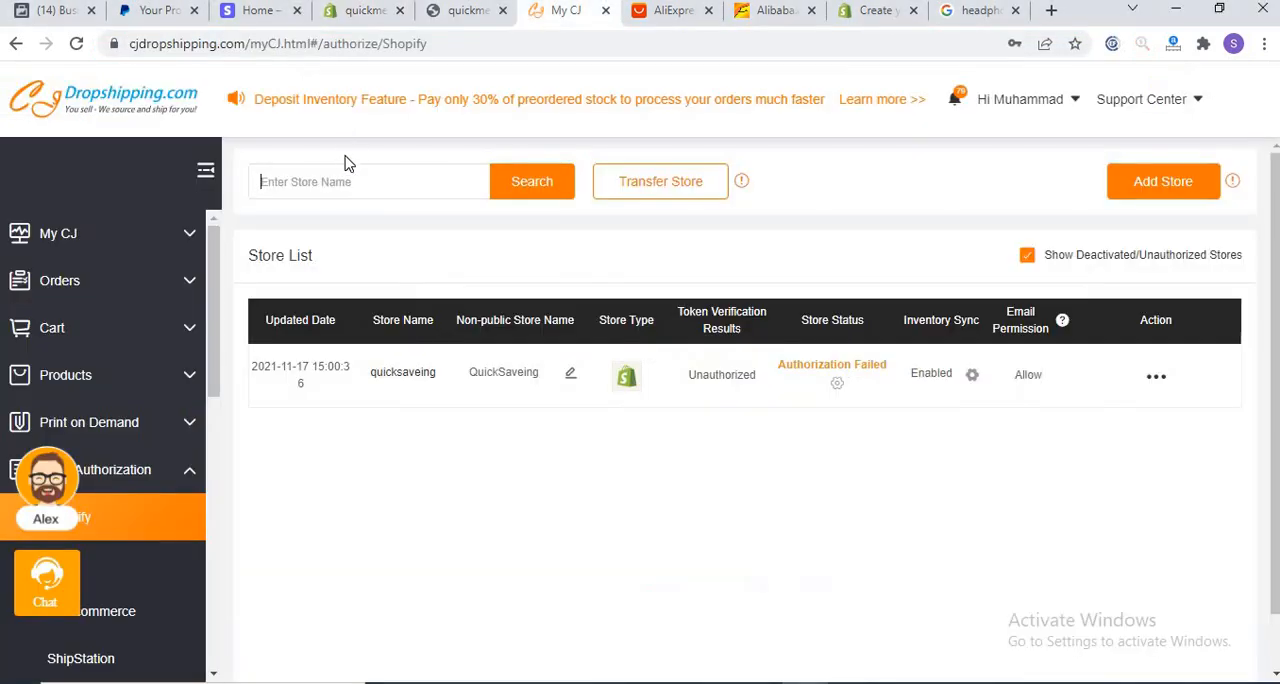
pyautogui.hotkey('ctrl', 'v')
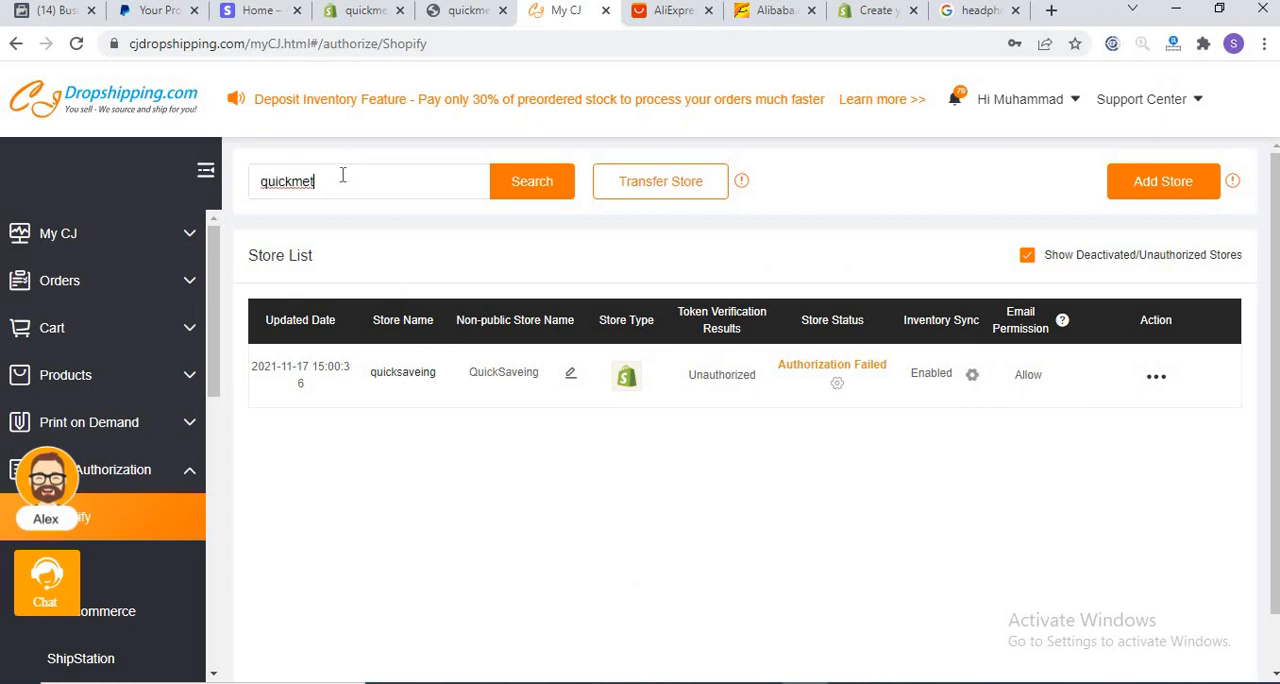
pyautogui.click(535, 186)
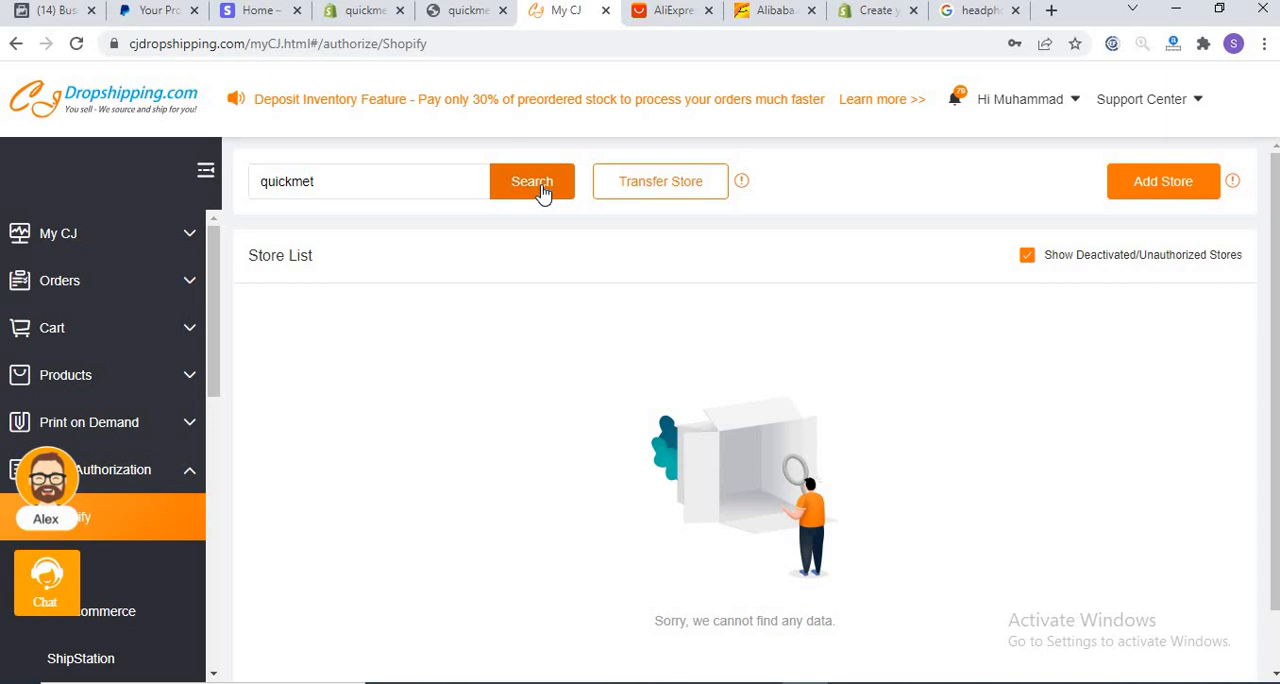
pyautogui.click(355, 18)
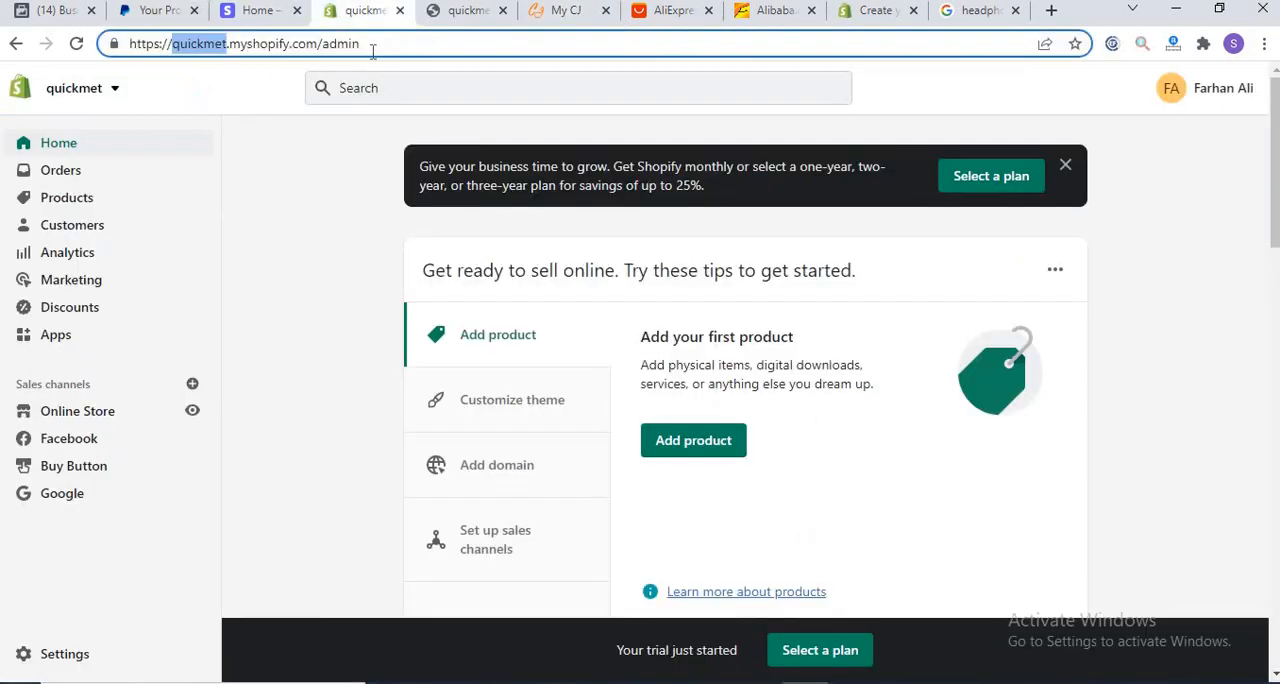
pyautogui.click(316, 44)
pyautogui.moveTo(200, 38); pyautogui.dragTo(76, 44)
pyautogui.hotkey('ctrl', 'c')
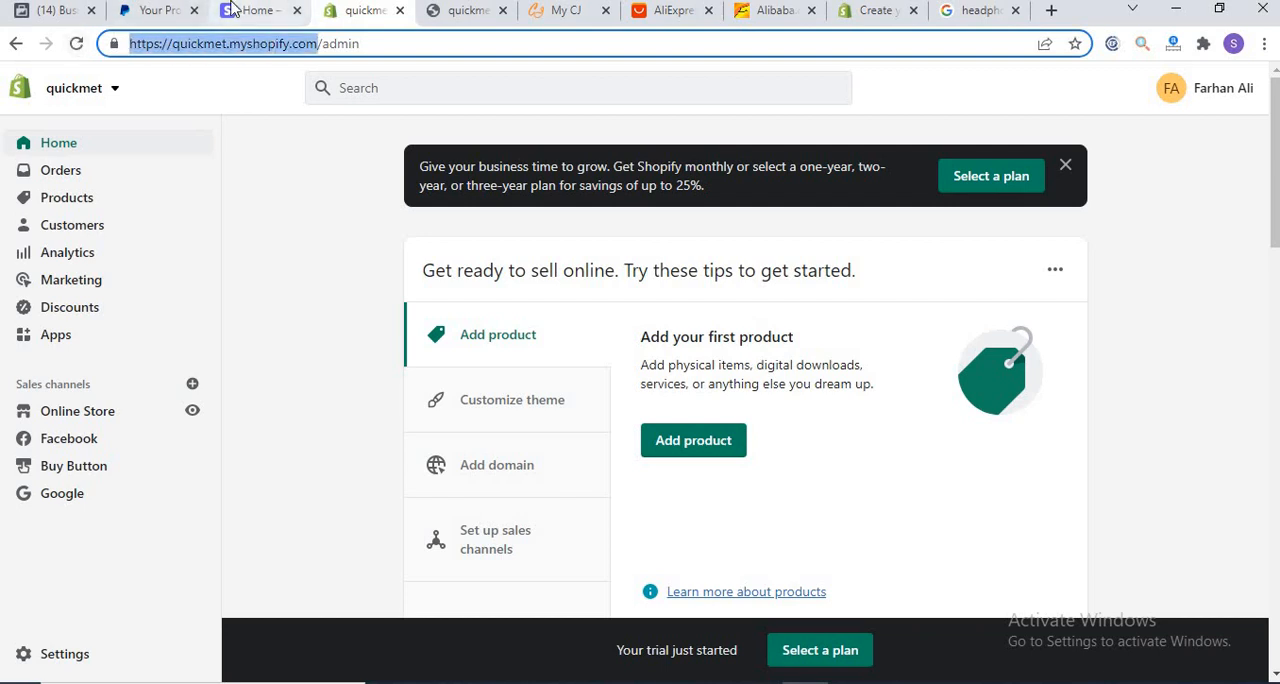
pyautogui.click(560, 11)
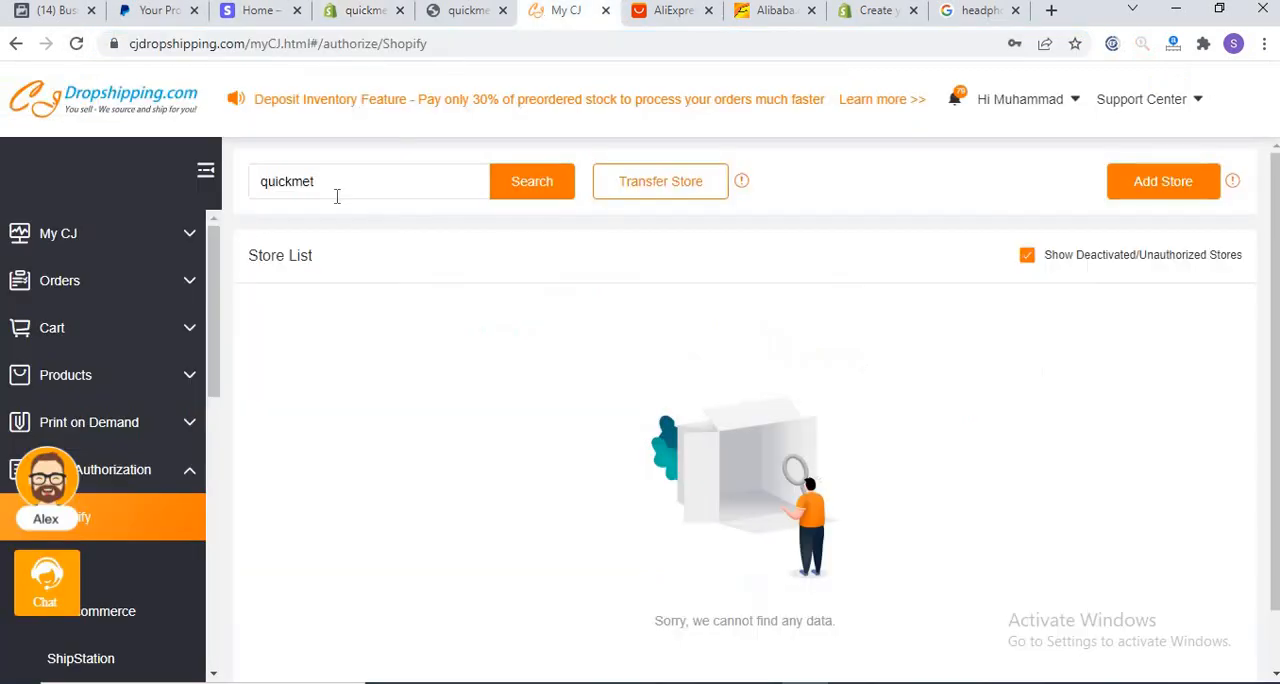
pyautogui.hotkey('ctrl', 'a')
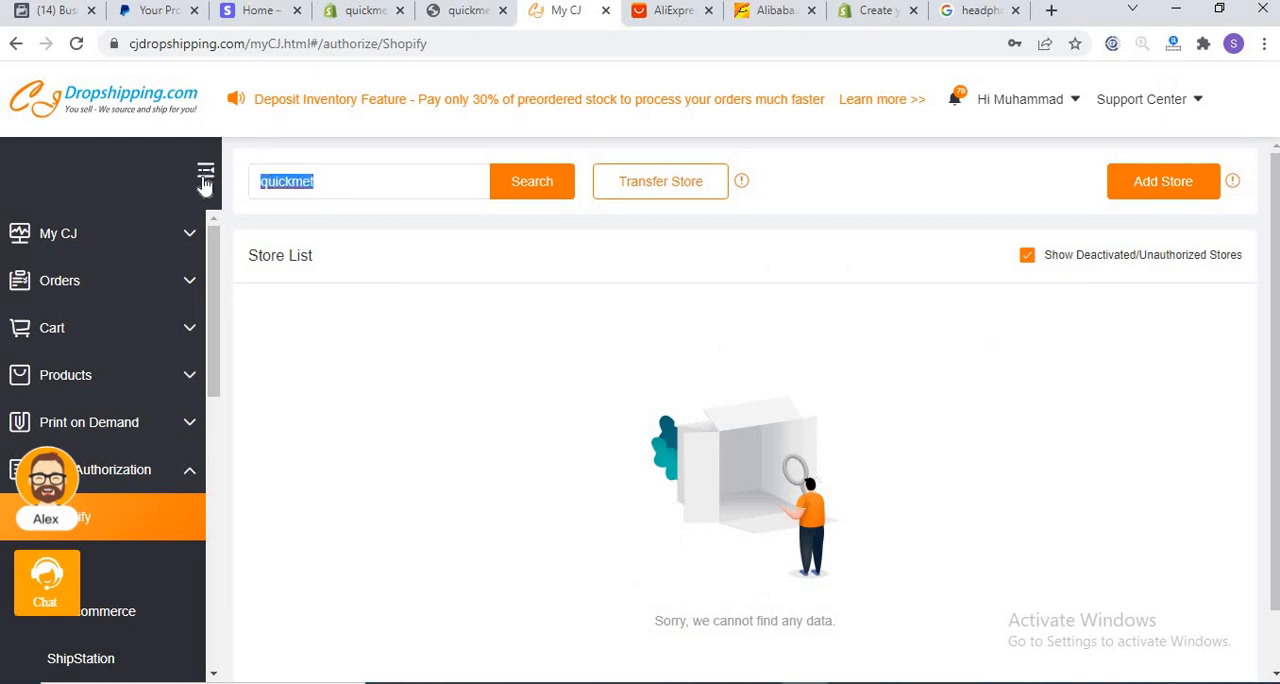
pyautogui.hotkey('ctrl', 'v')
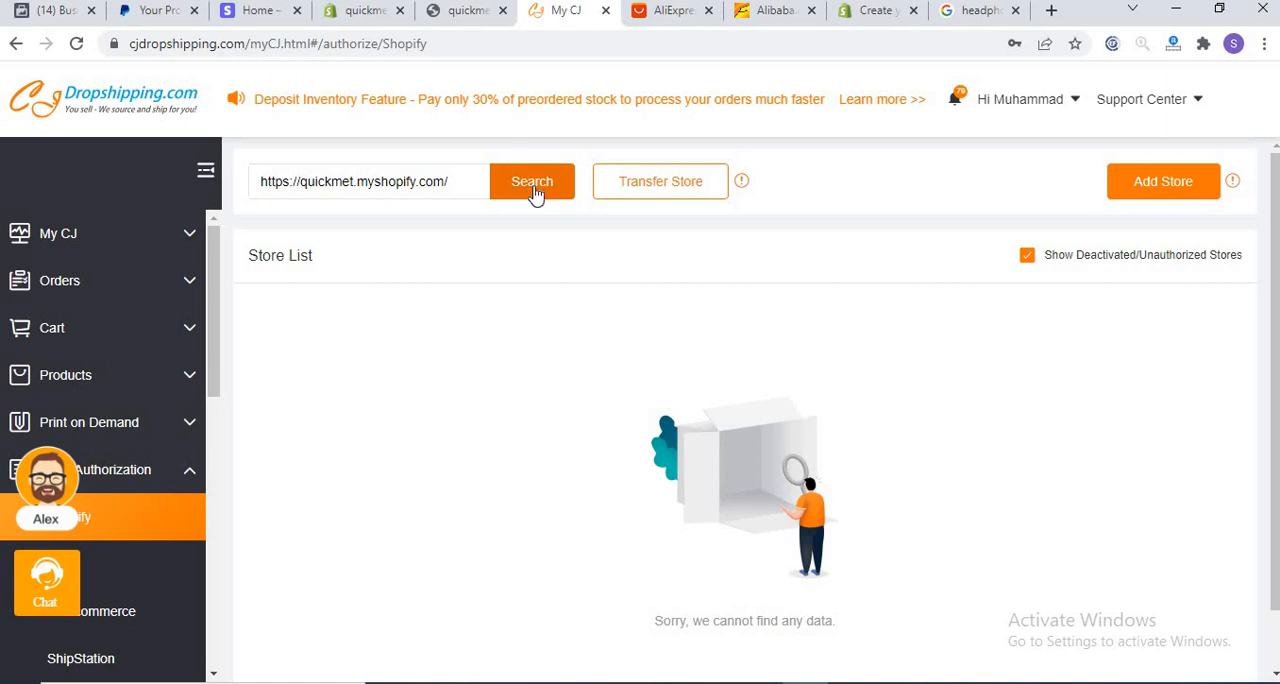
pyautogui.click(1150, 184)
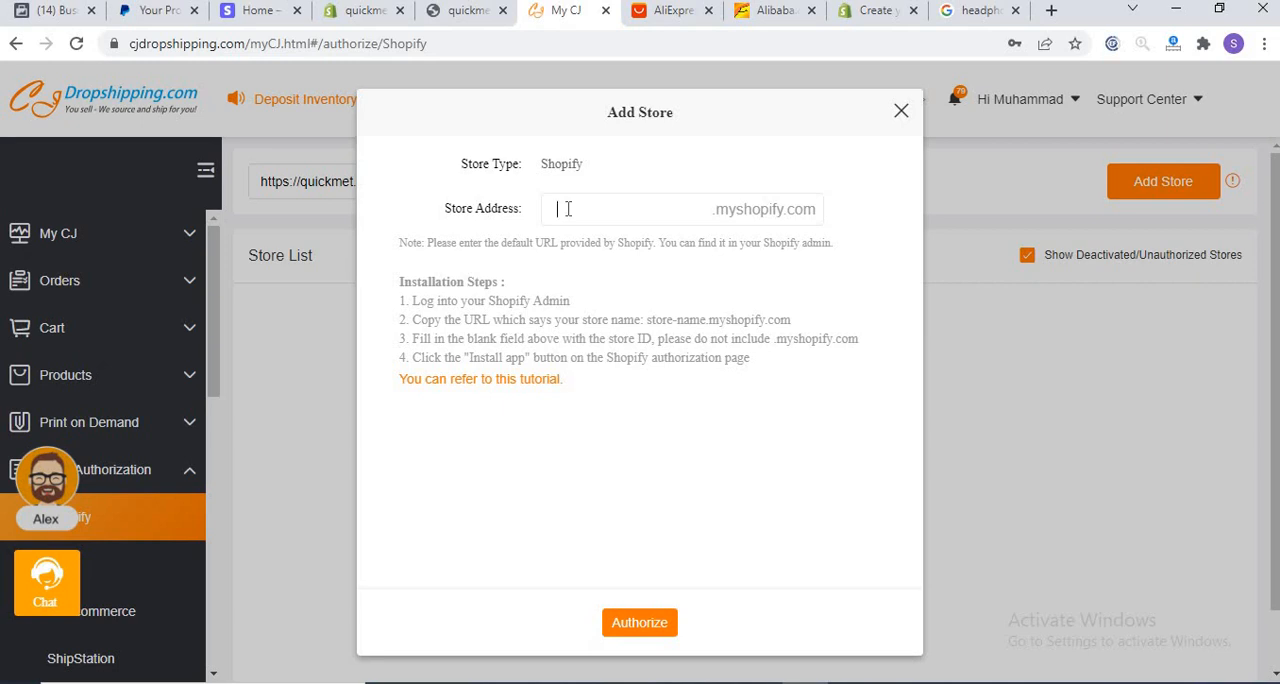
pyautogui.click(568, 208)
pyautogui.hotkey('ctrl', 'v')
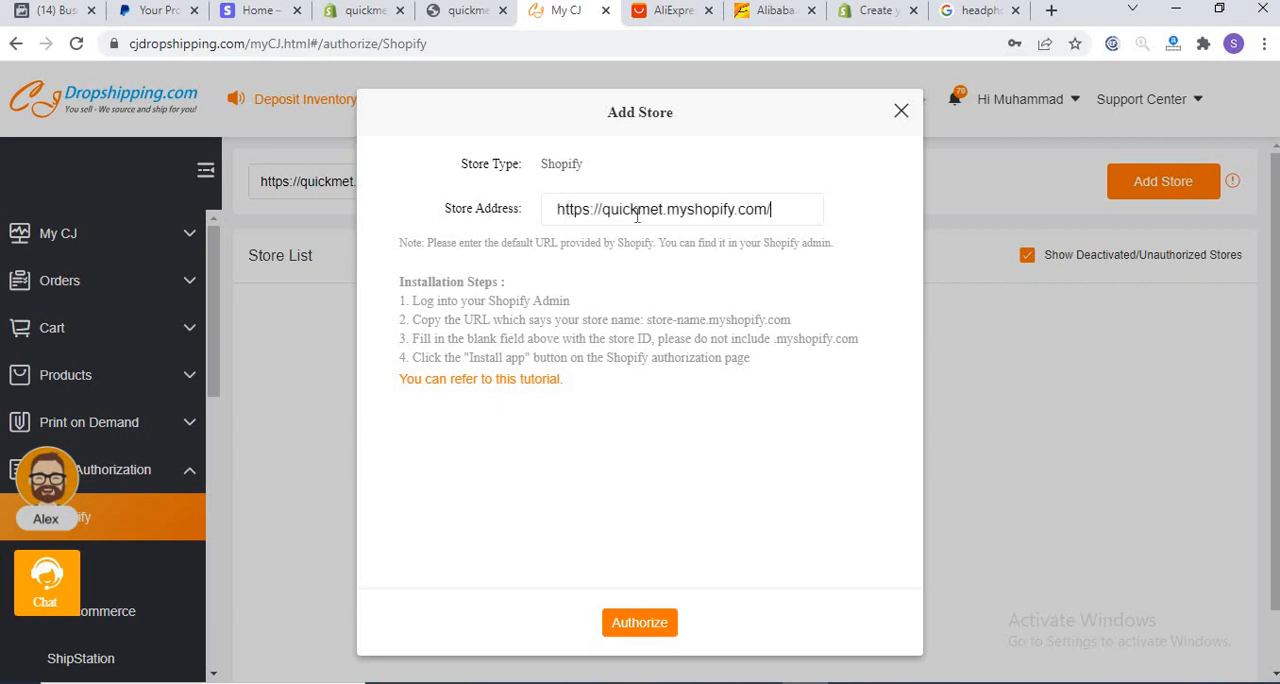
pyautogui.click(629, 624)
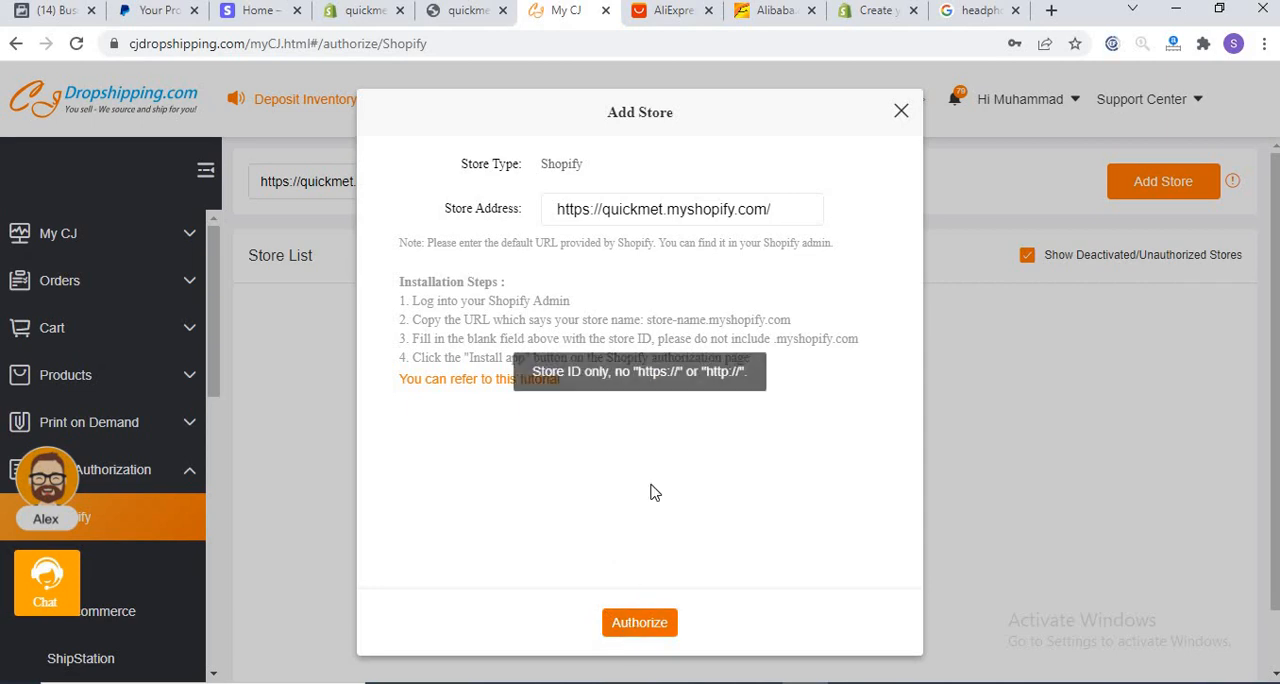
# Step: Shorten the store address to the store ID quickmet and authorize the store
pyautogui.moveTo(776, 210); pyautogui.dragTo(669, 222)
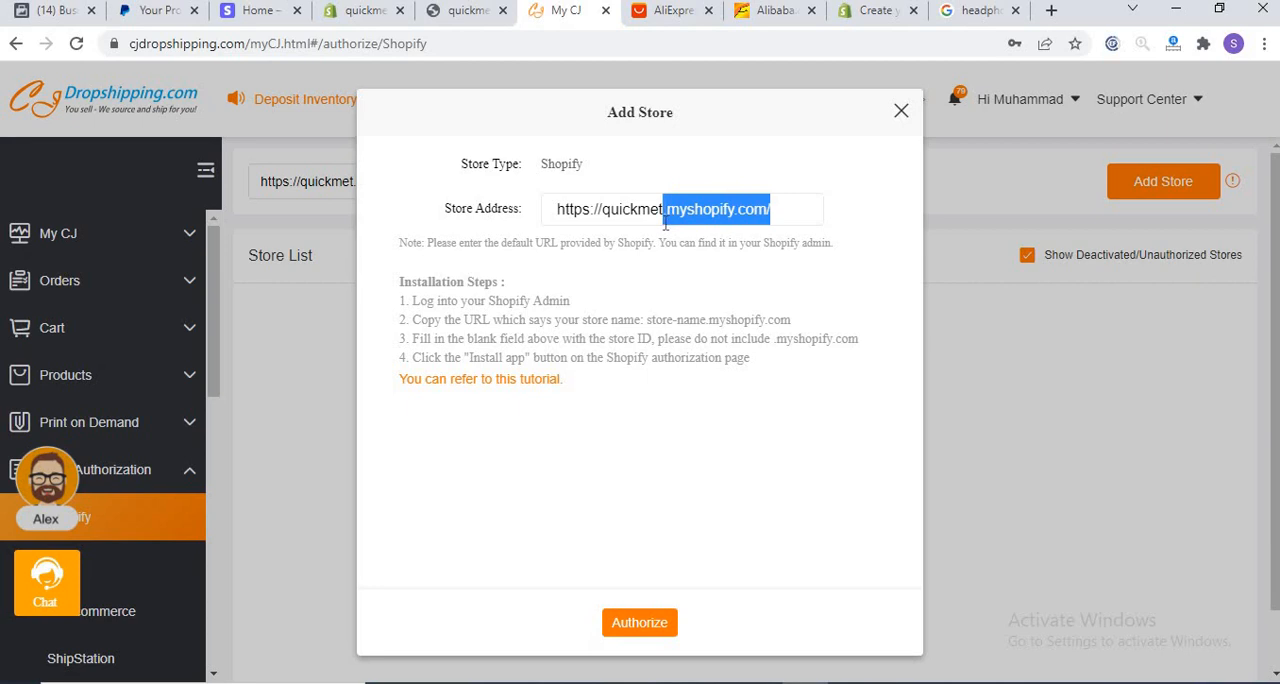
pyautogui.press('BackSpace')
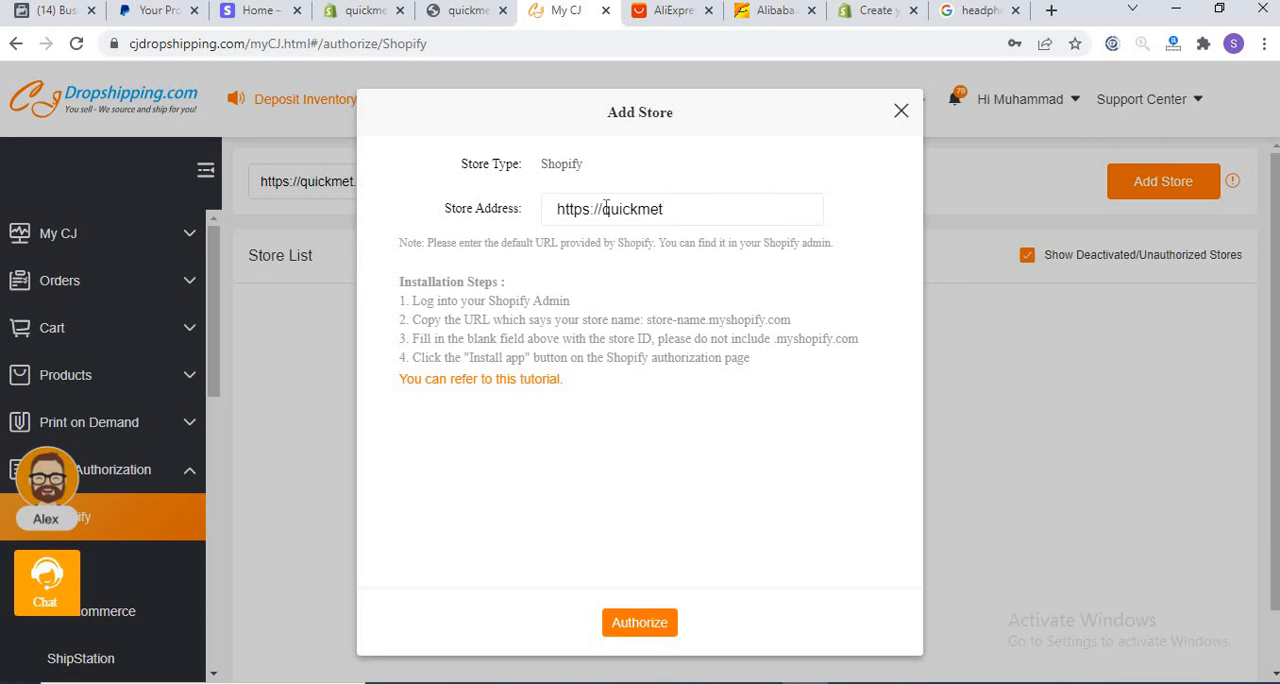
pyautogui.moveTo(603, 209); pyautogui.dragTo(533, 218)
pyautogui.press('BackSpace')
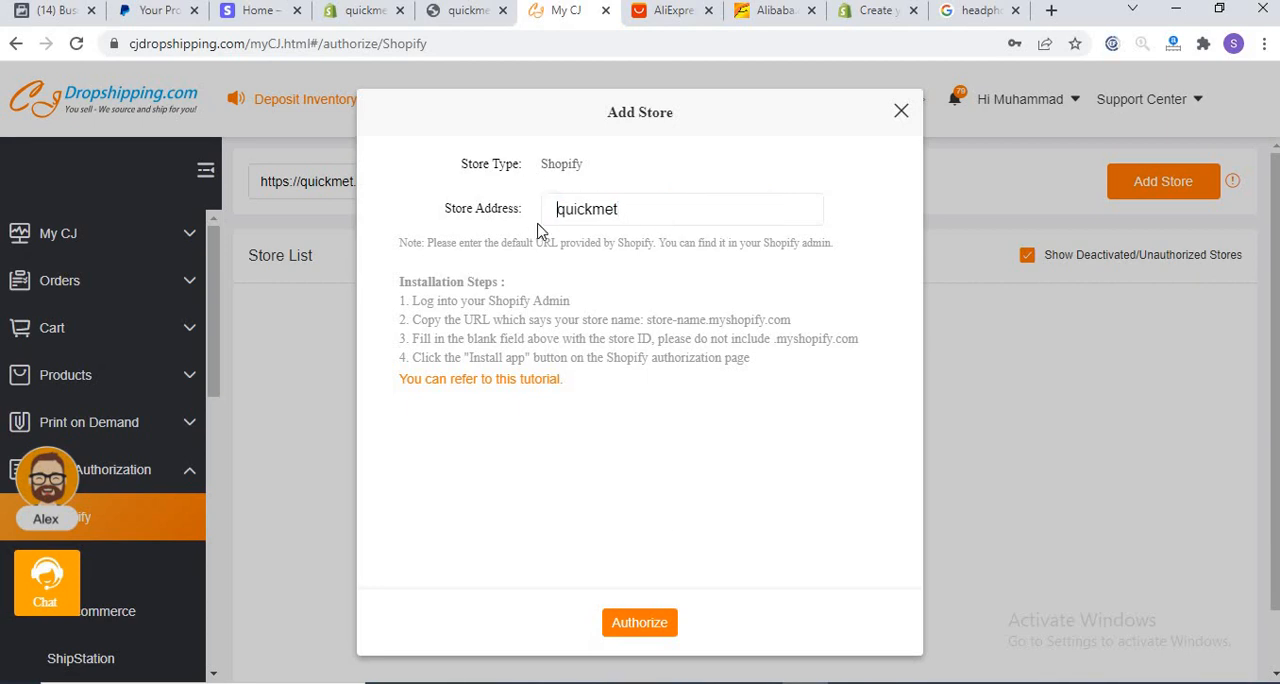
pyautogui.click(668, 625)
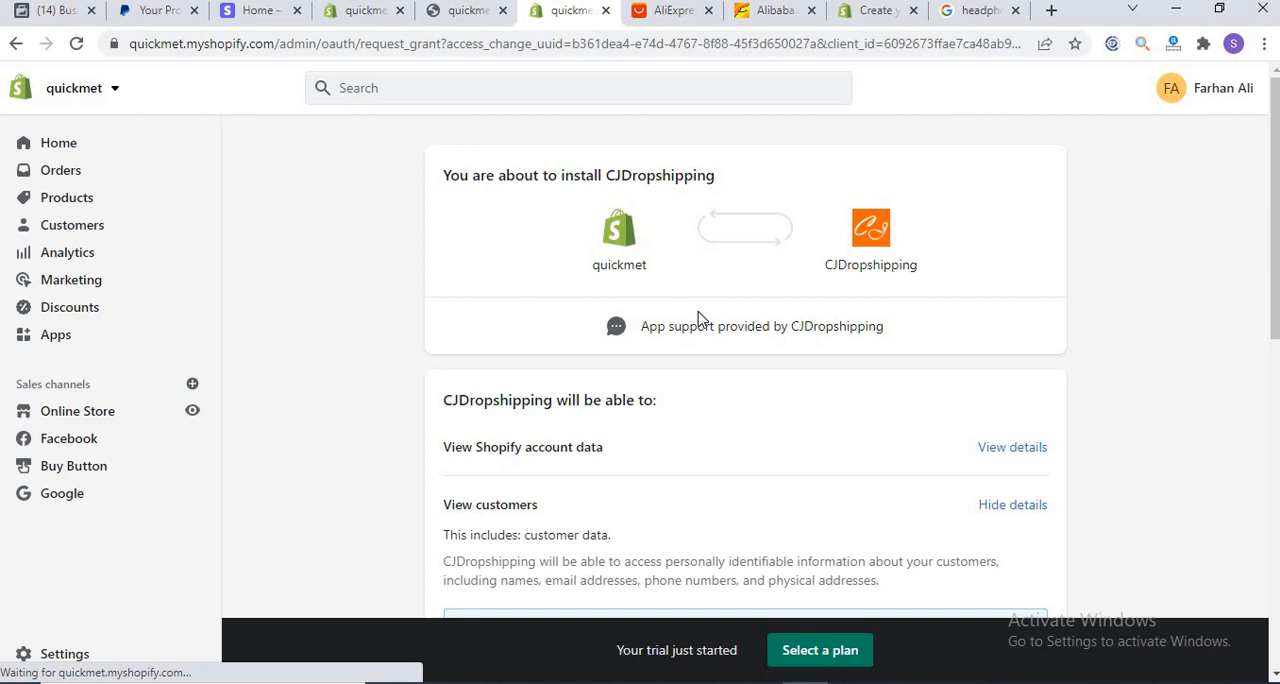
# Step: Reload the app authorization page, review the requested permissions, and install the CJDropshipping app on the quickmet store
pyautogui.moveTo(1275, 218)
pyautogui.mouseDown()
pyautogui.moveTo(1275, 458)
pyautogui.moveTo(1275, 222)
pyautogui.mouseUp()
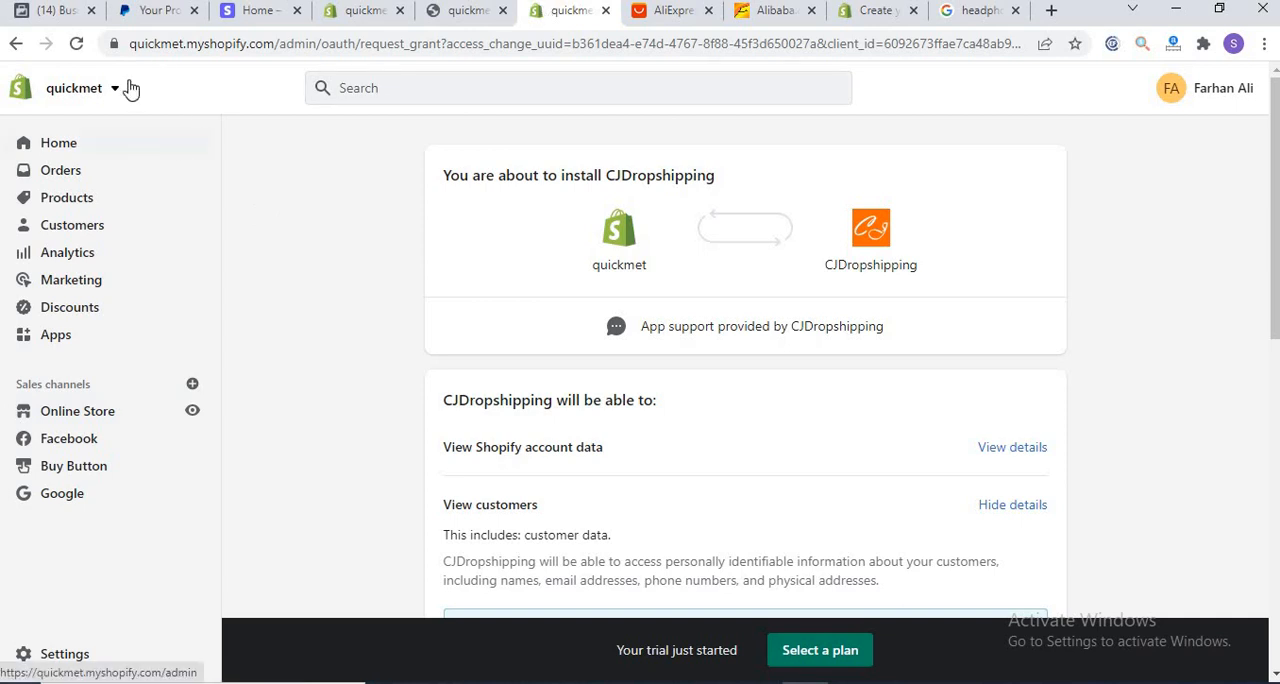
pyautogui.click(77, 44)
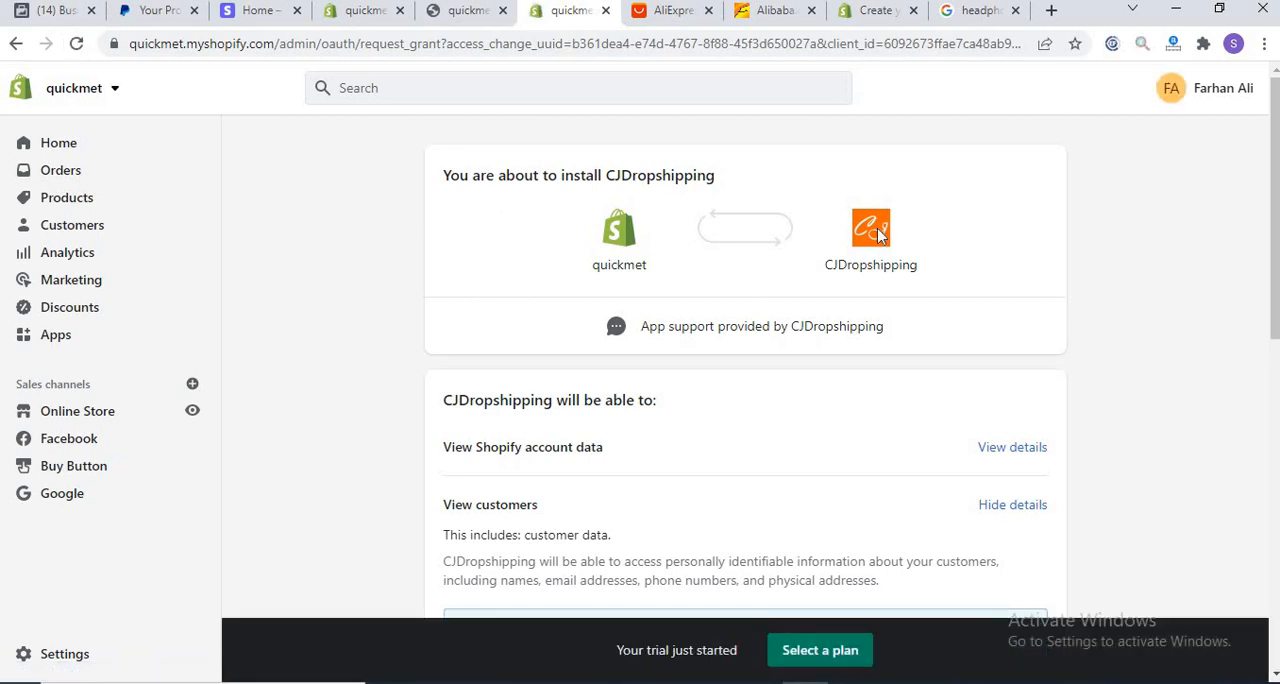
pyautogui.scroll(-5, 884, 552)
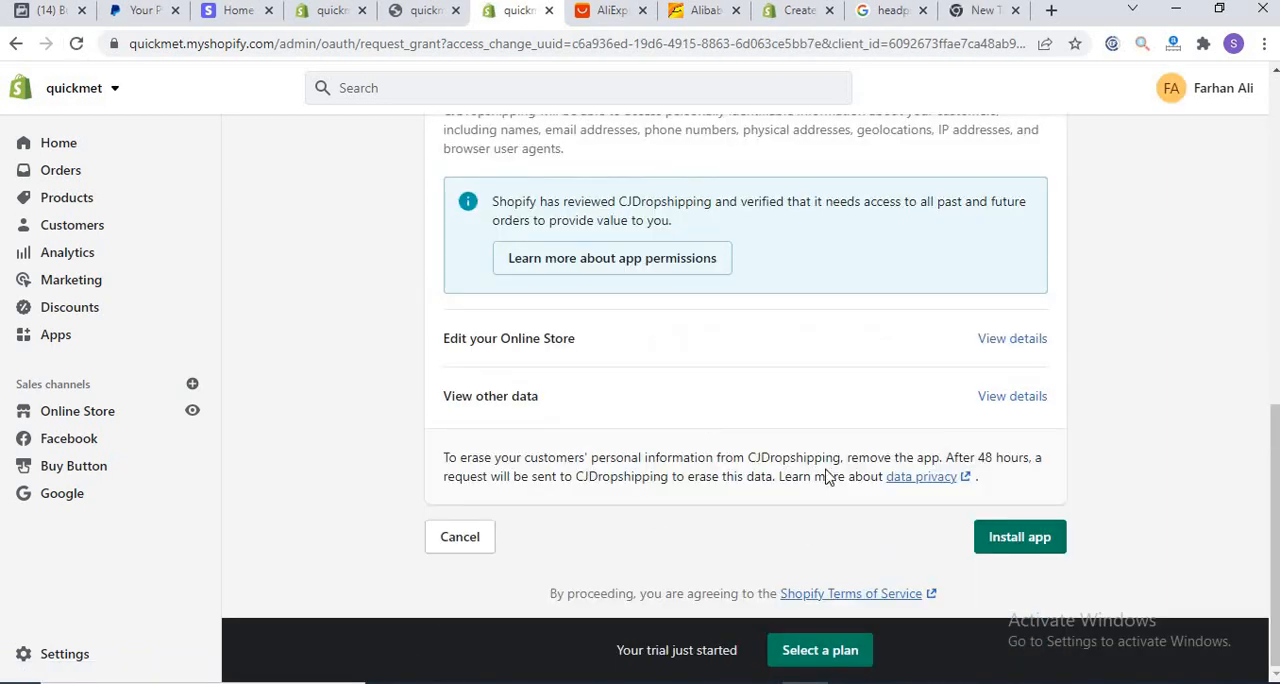
pyautogui.scroll(7, 1249, 443)
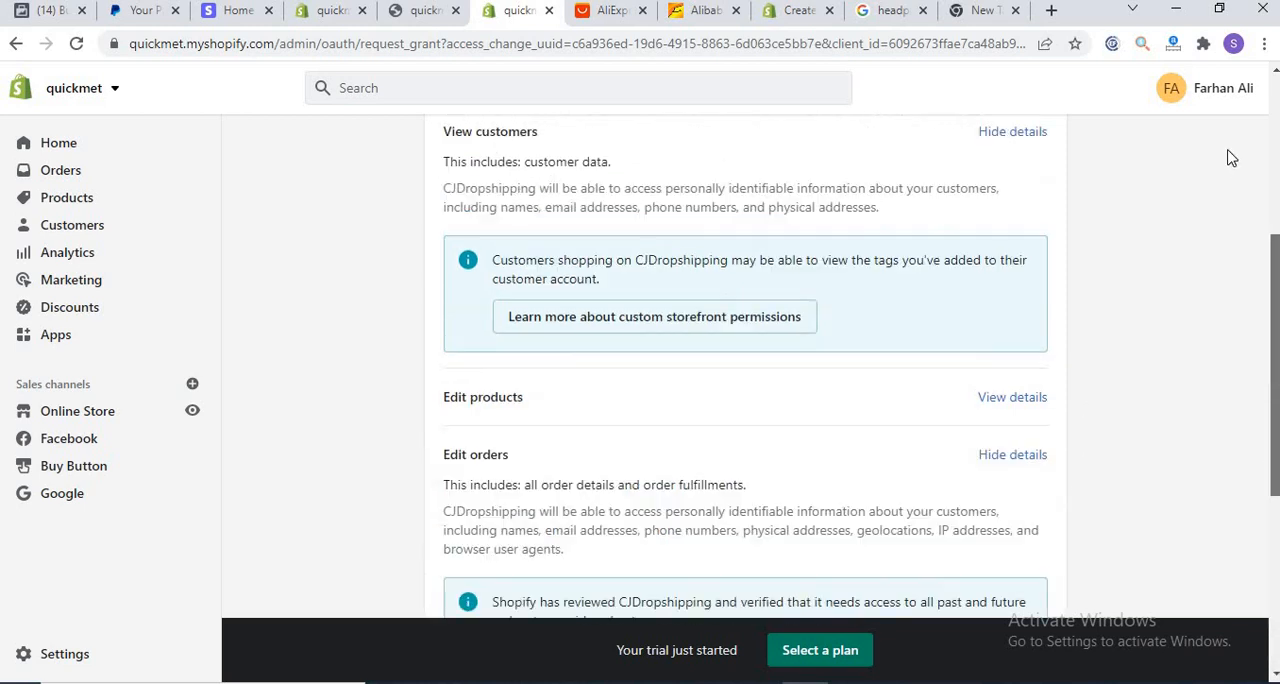
pyautogui.scroll(-7, 1160, 469)
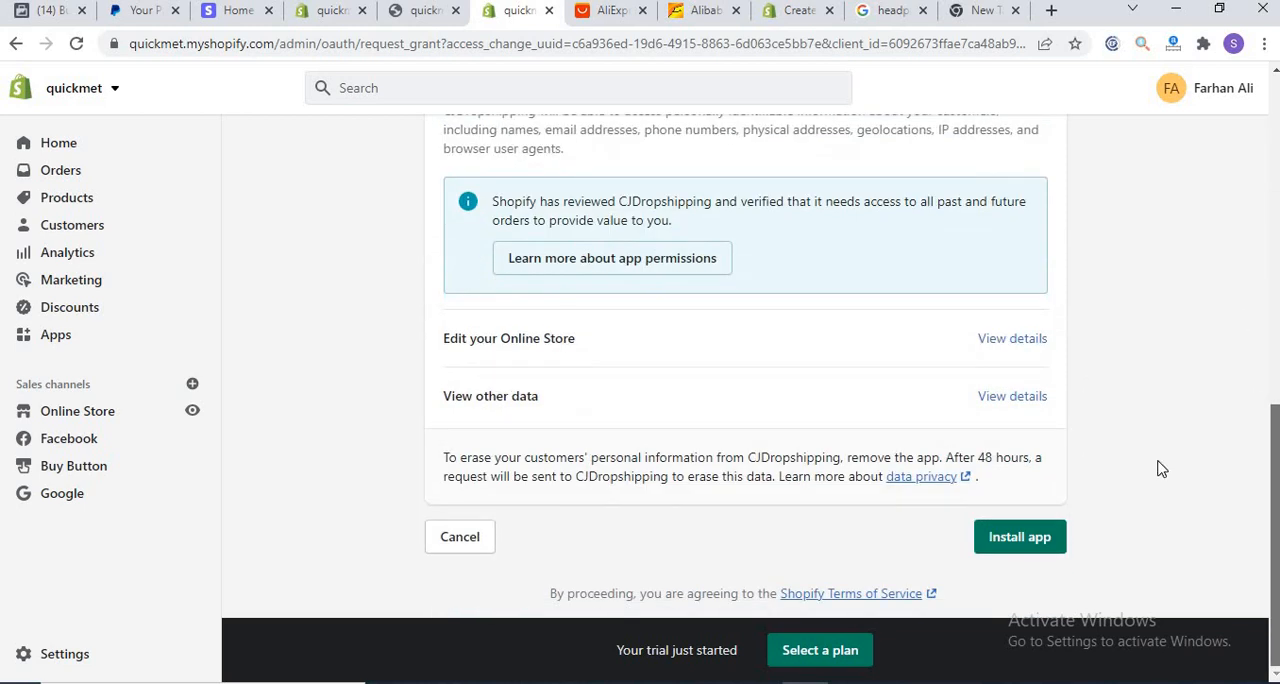
pyautogui.click(1021, 541)
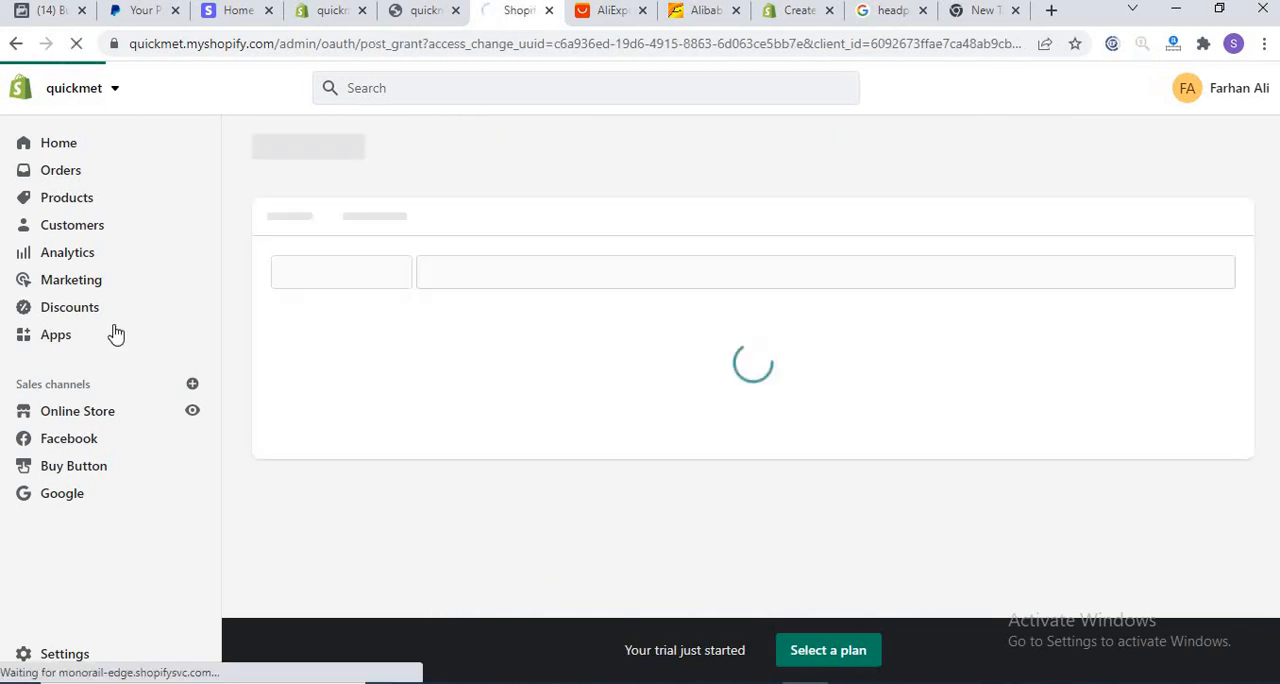
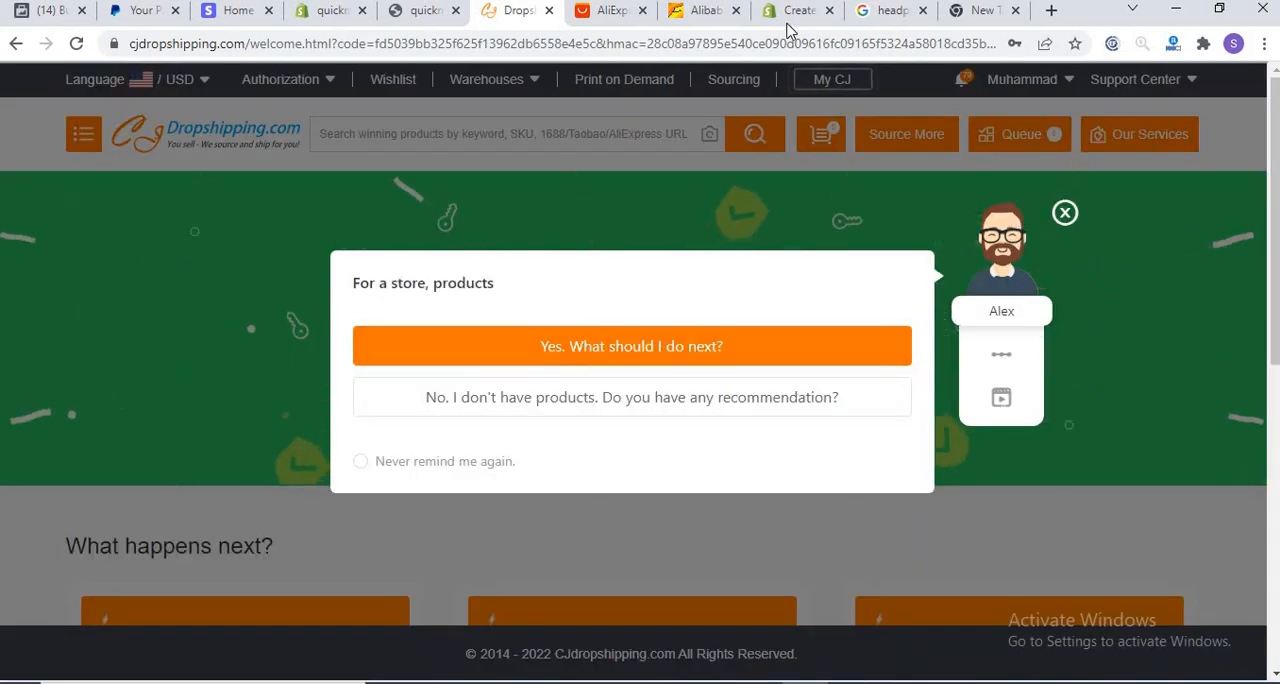
# Step: Check the My CJ dashboard and open the list of authorized Shopify stores
pyautogui.click(1064, 213)
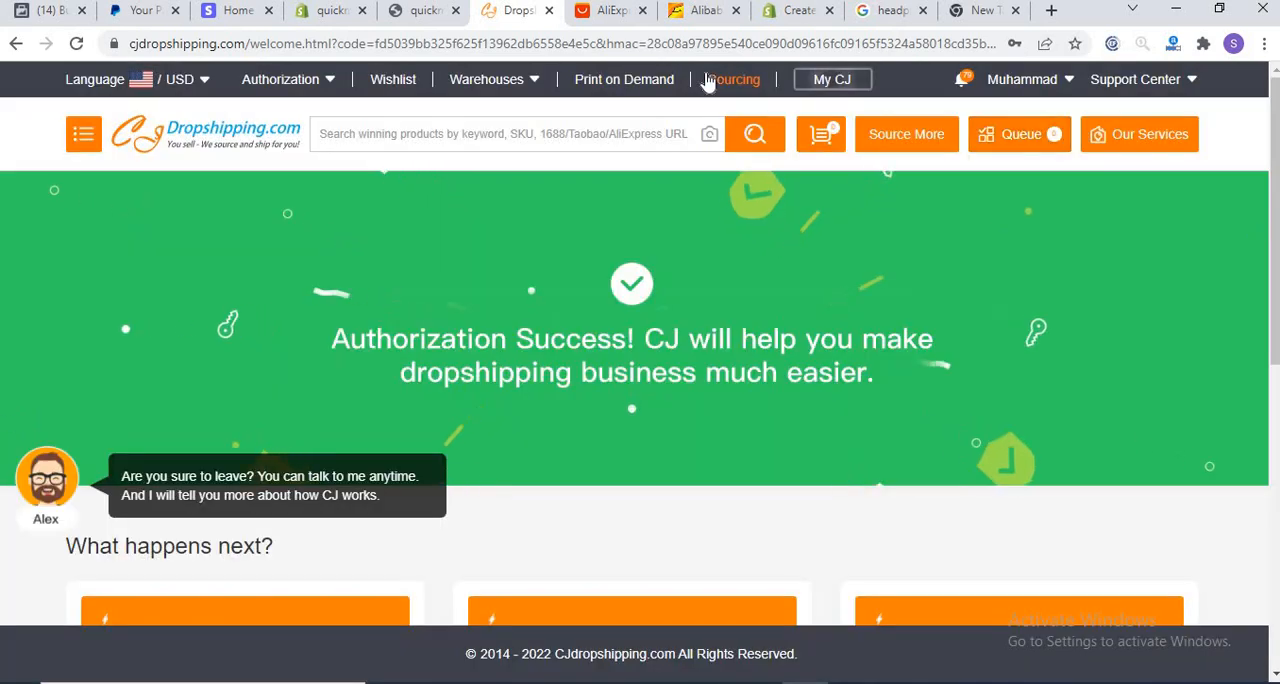
pyautogui.click(828, 82)
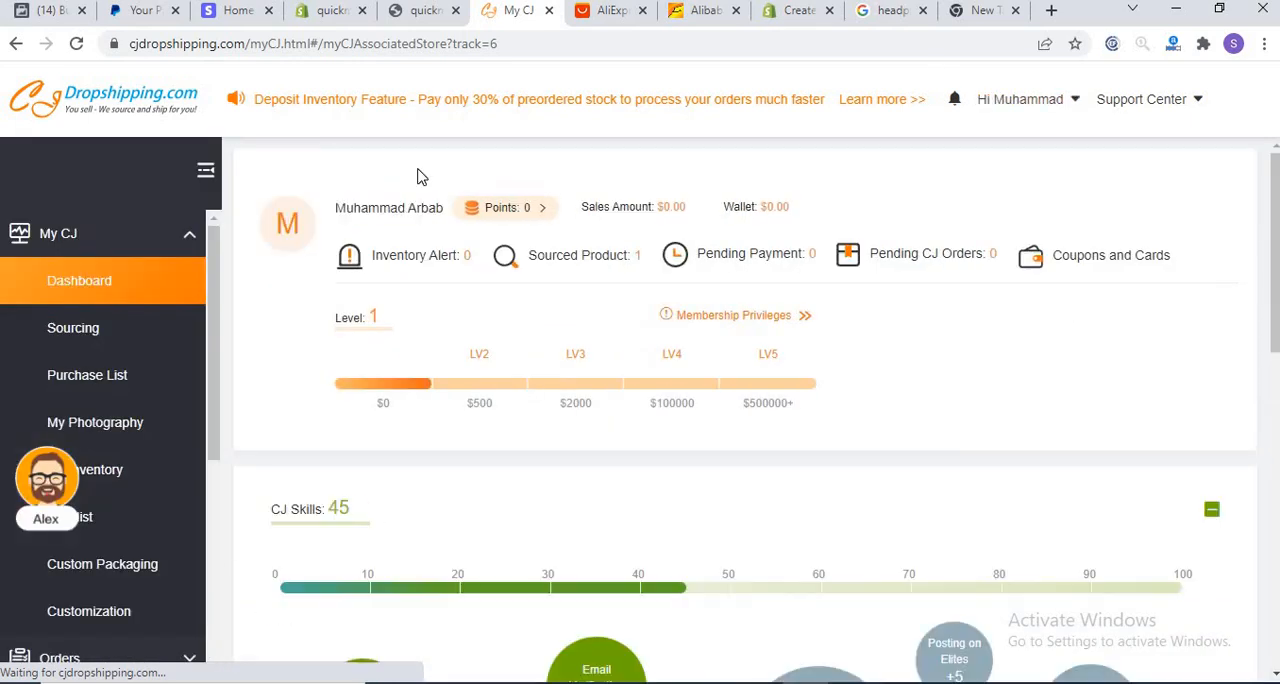
pyautogui.click(111, 110)
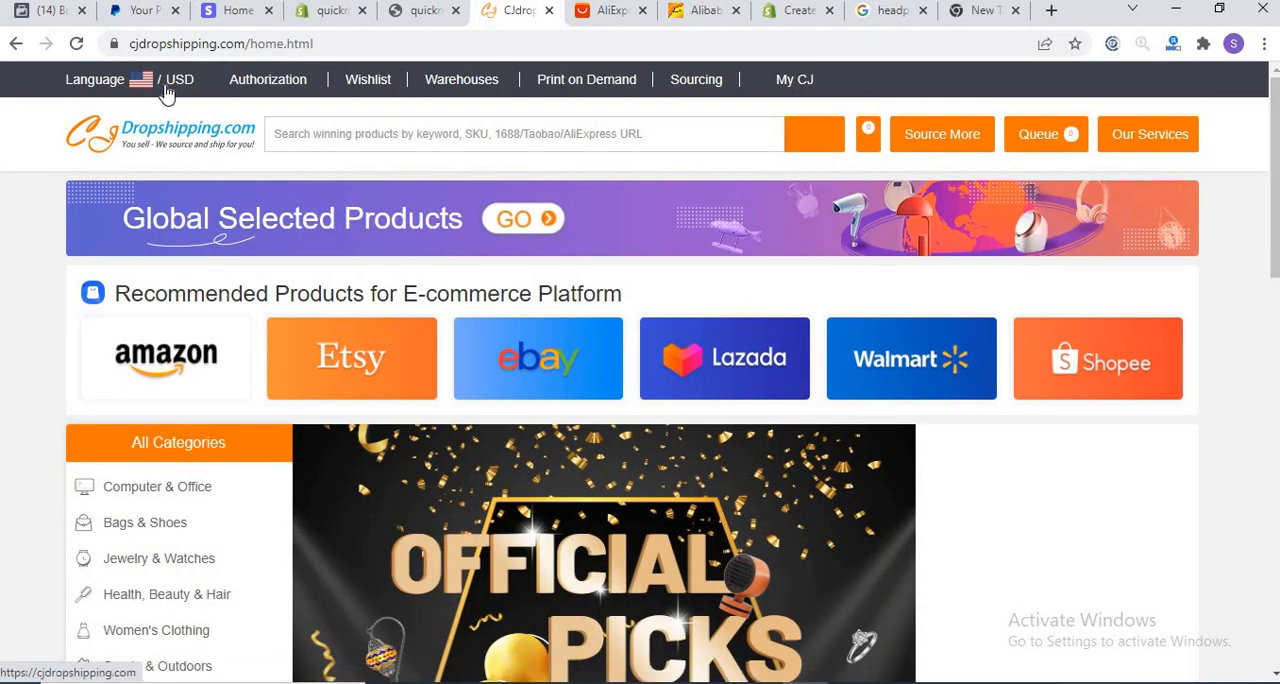
pyautogui.moveTo(285, 84)
pyautogui.click(289, 133)
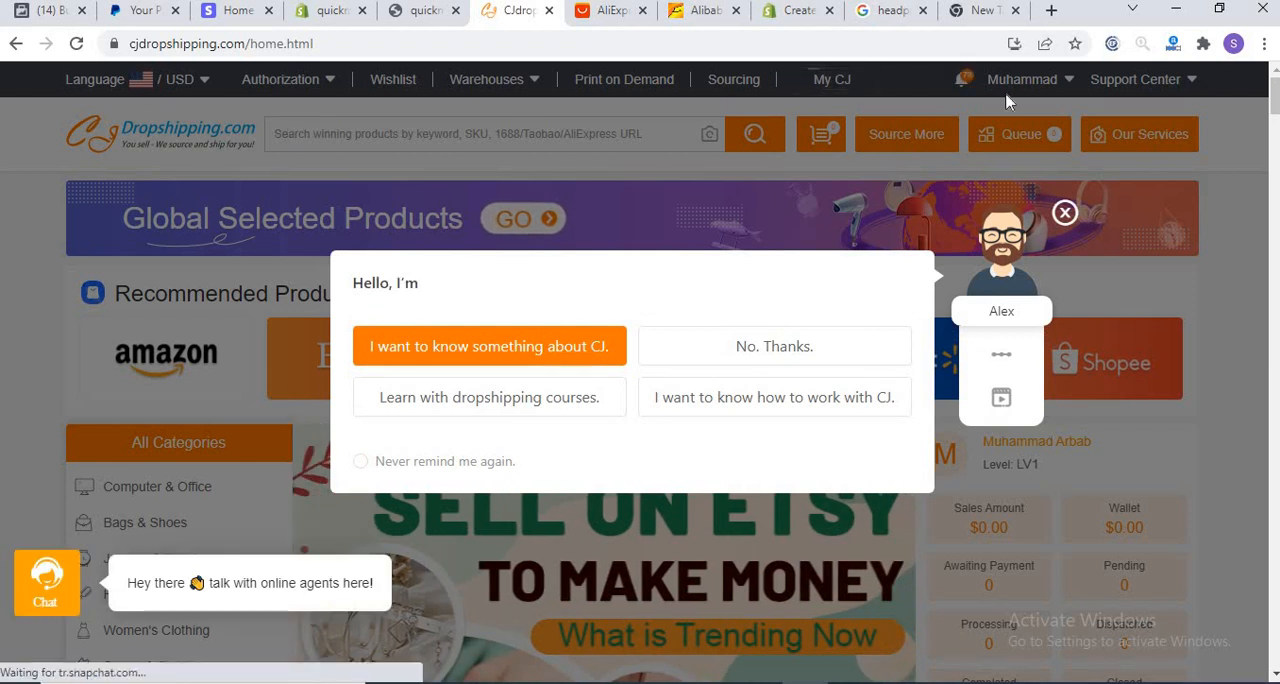
pyautogui.click(1065, 212)
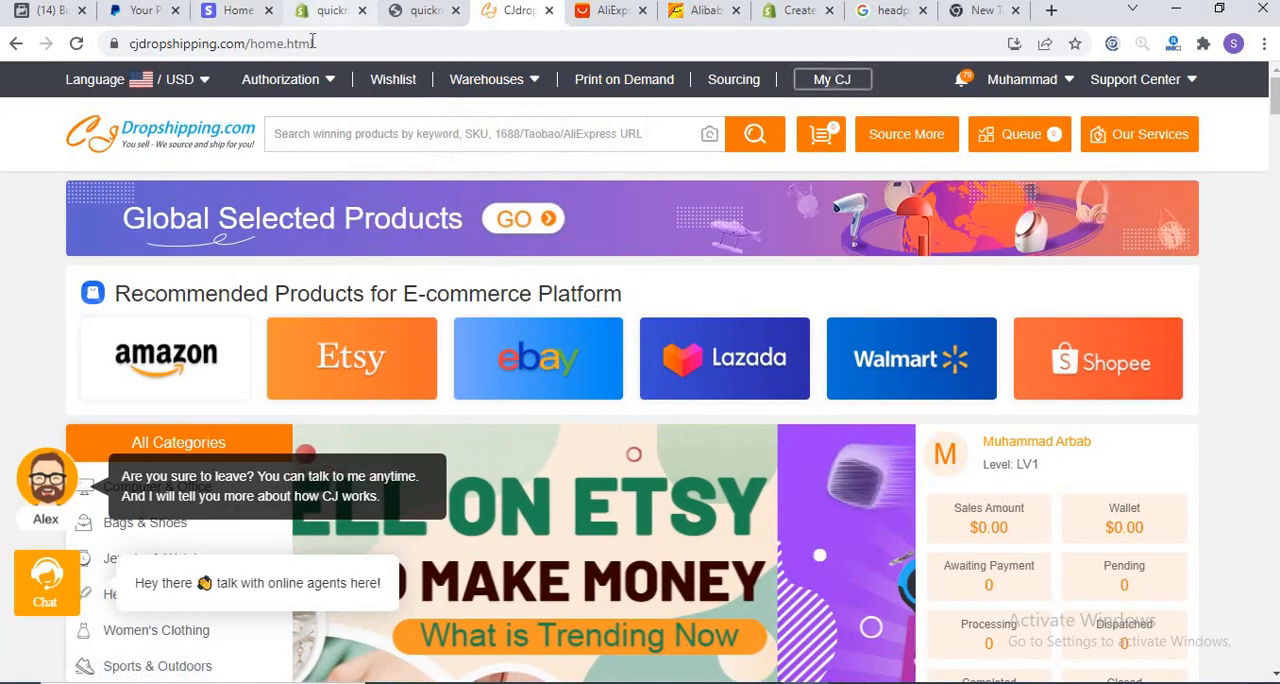
pyautogui.moveTo(280, 79)
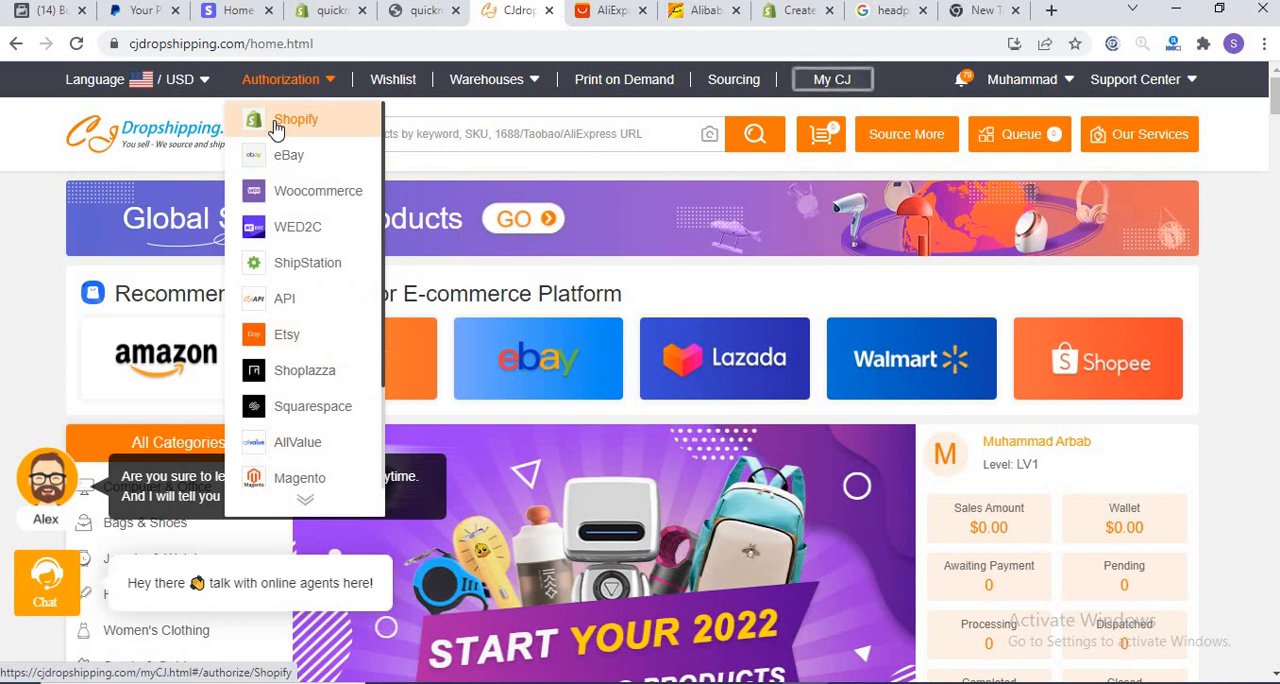
pyautogui.click(278, 129)
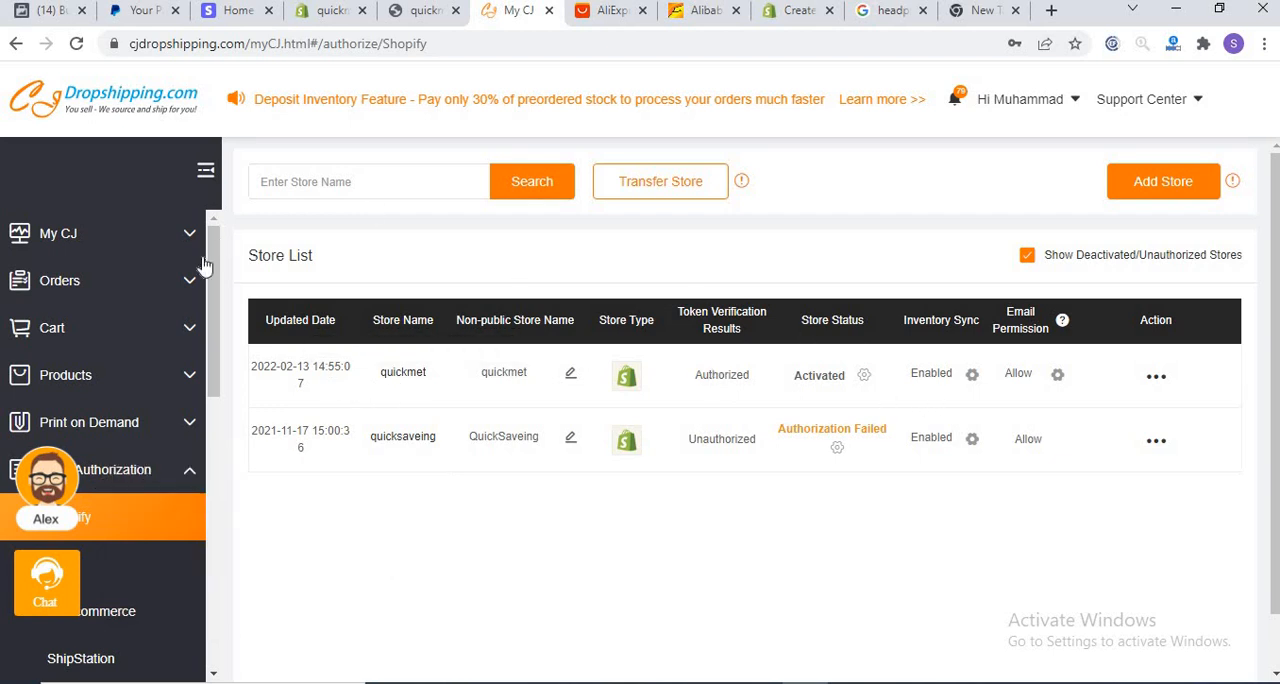
# Step: Return to the CJ home page, dismiss the assistant, and open the US Warehouse catalog
pyautogui.click(100, 107)
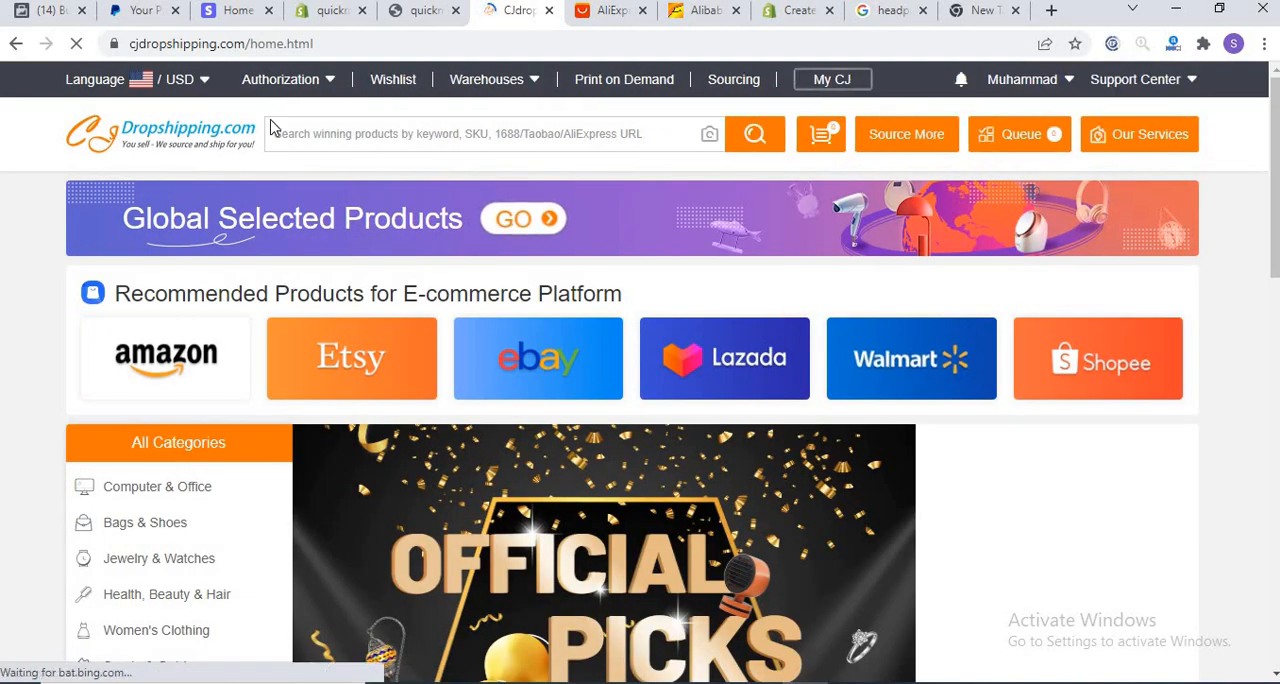
pyautogui.moveTo(476, 87)
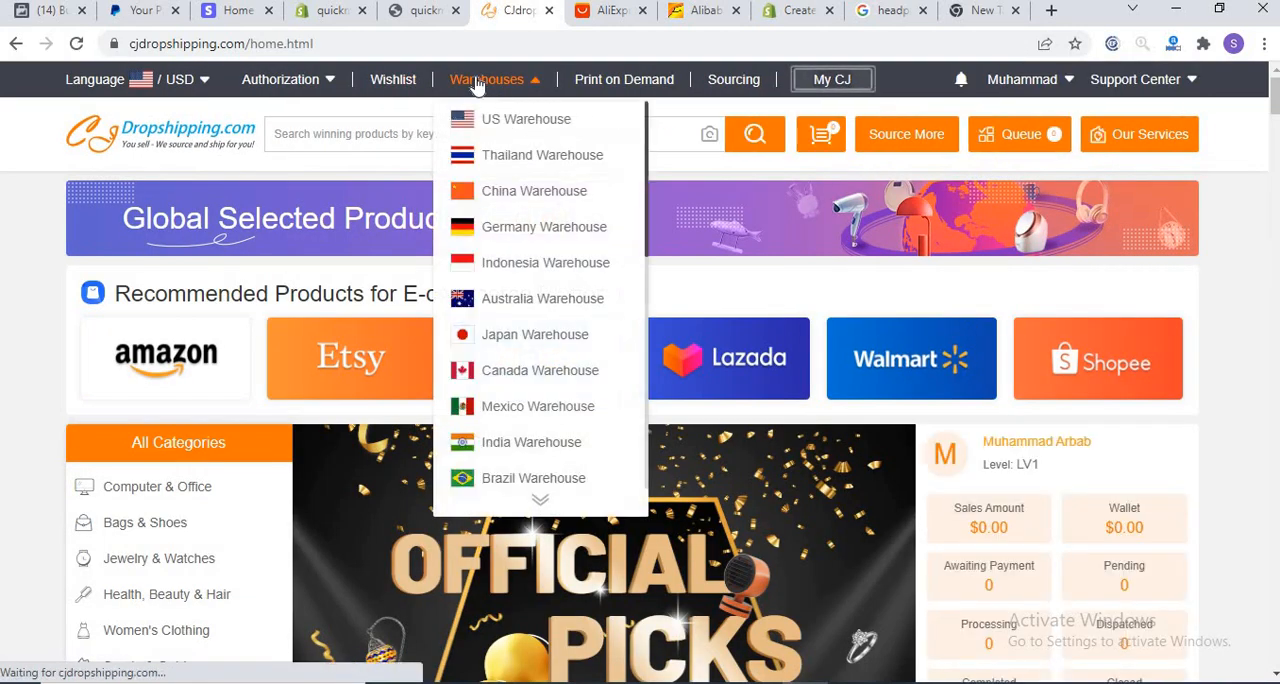
pyautogui.click(507, 120)
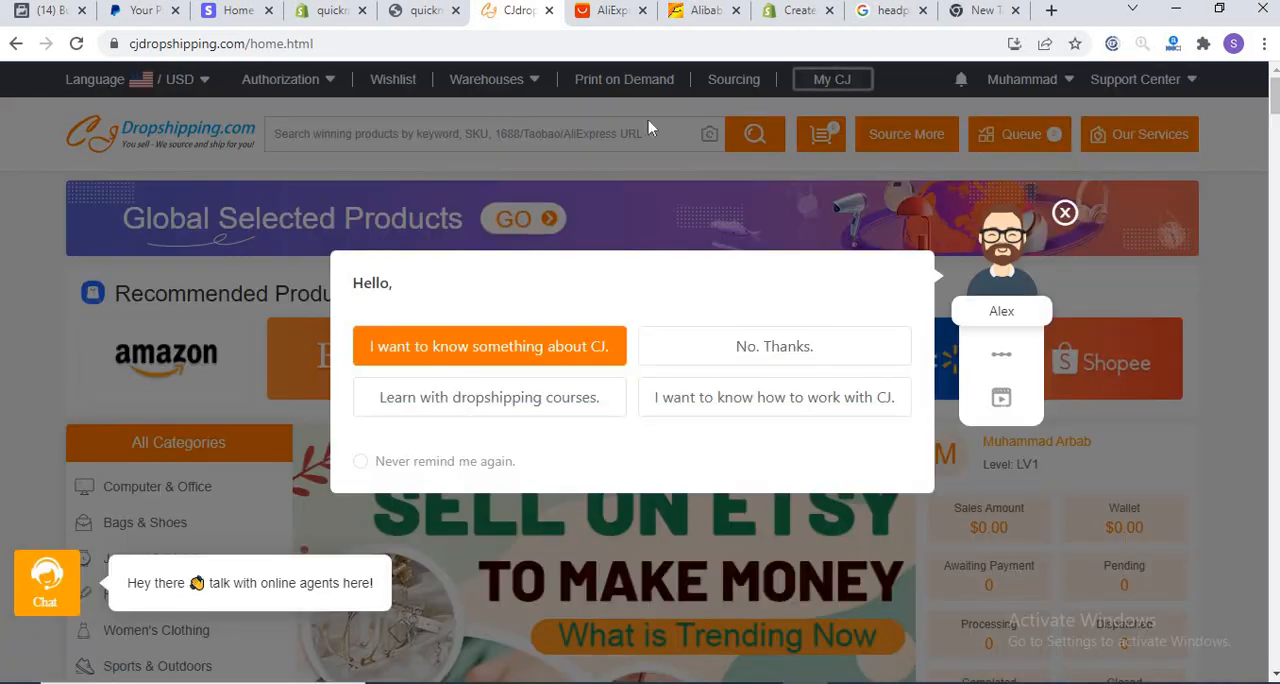
pyautogui.click(940, 121)
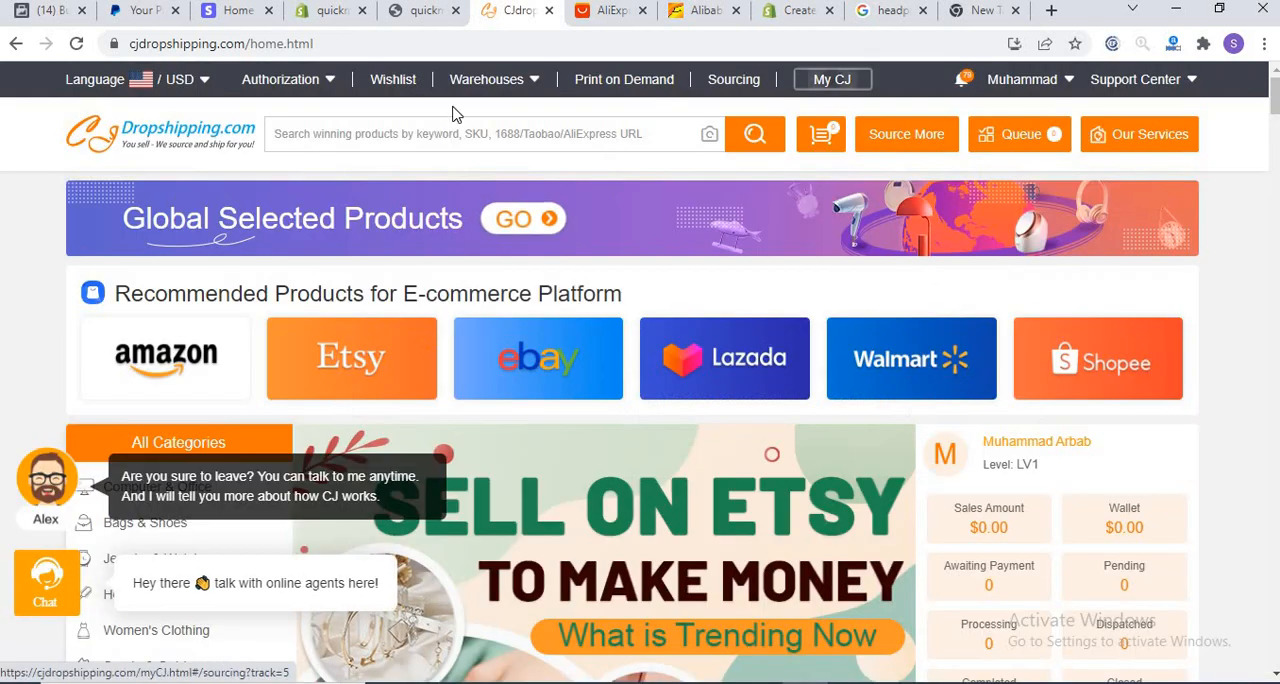
pyautogui.moveTo(490, 80)
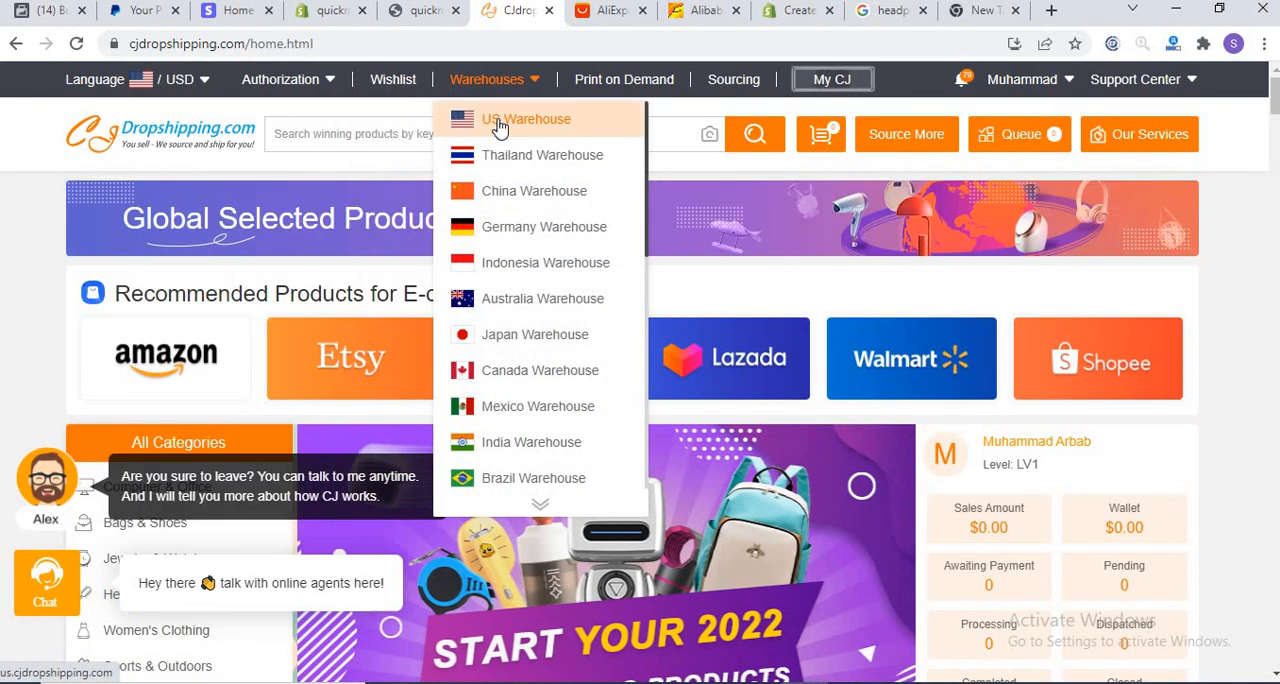
pyautogui.click(500, 120)
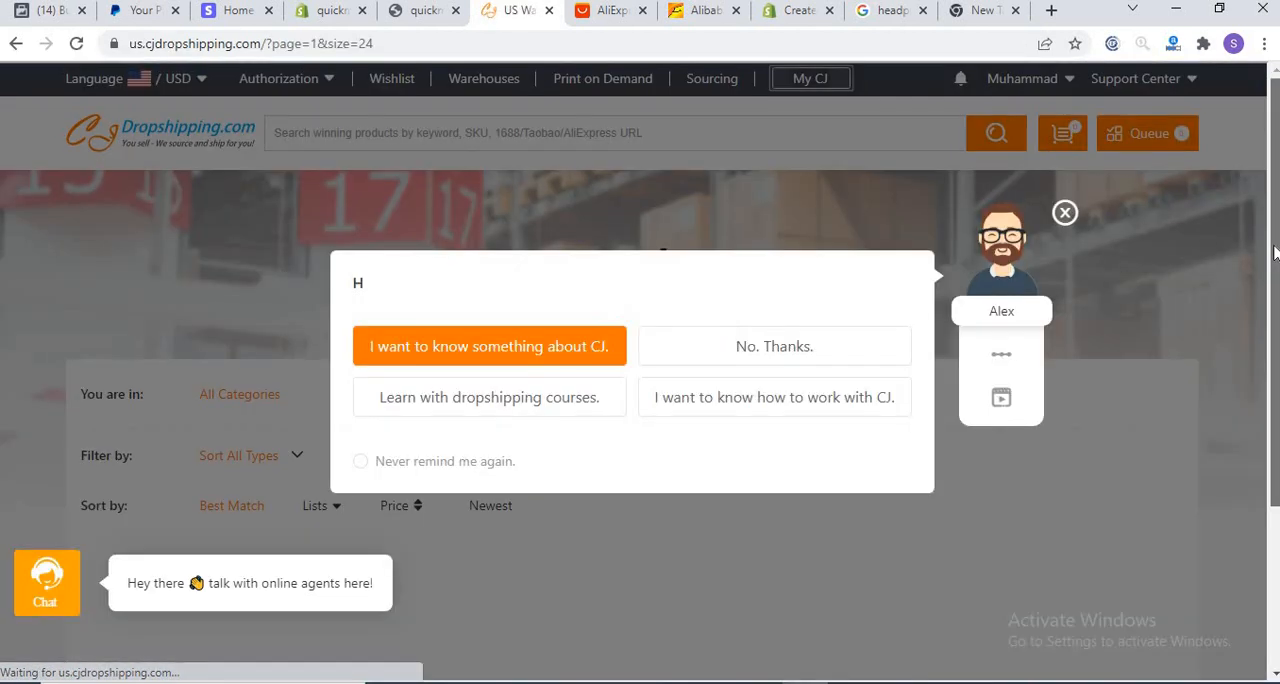
# Step: Look through the trending categories and product listings in the US Warehouse catalog
pyautogui.moveTo(1274, 238); pyautogui.dragTo(1270, 293)
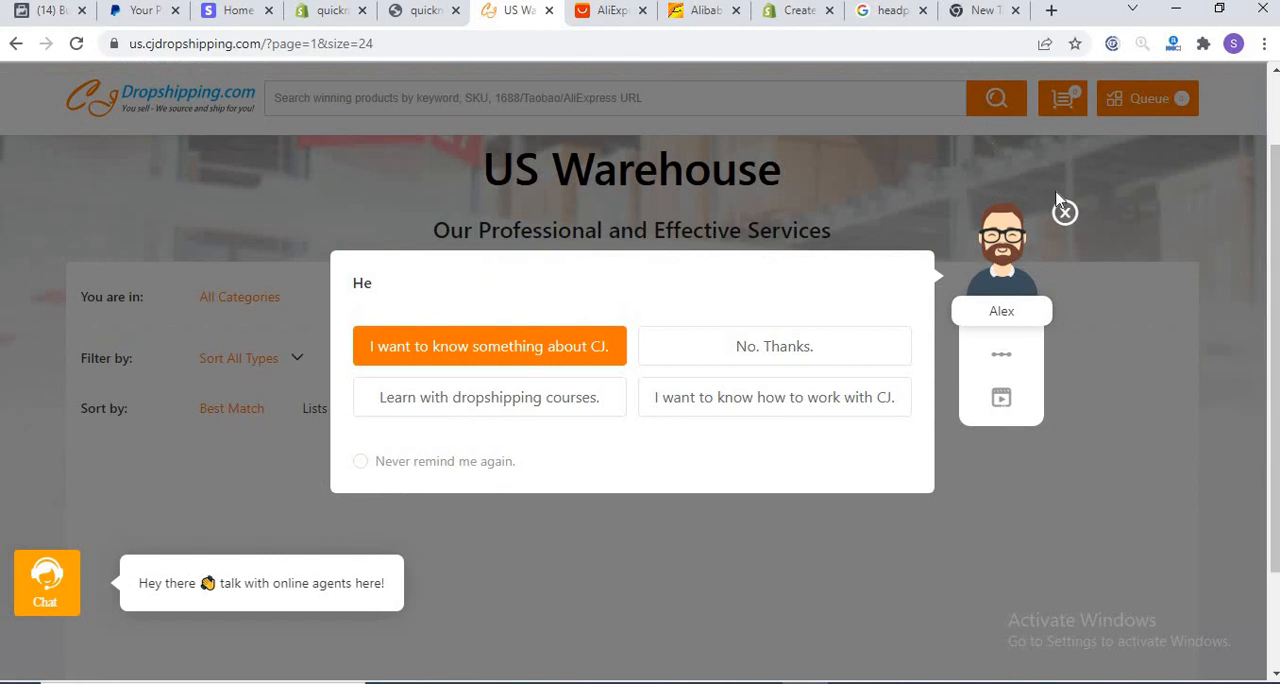
pyautogui.click(1065, 212)
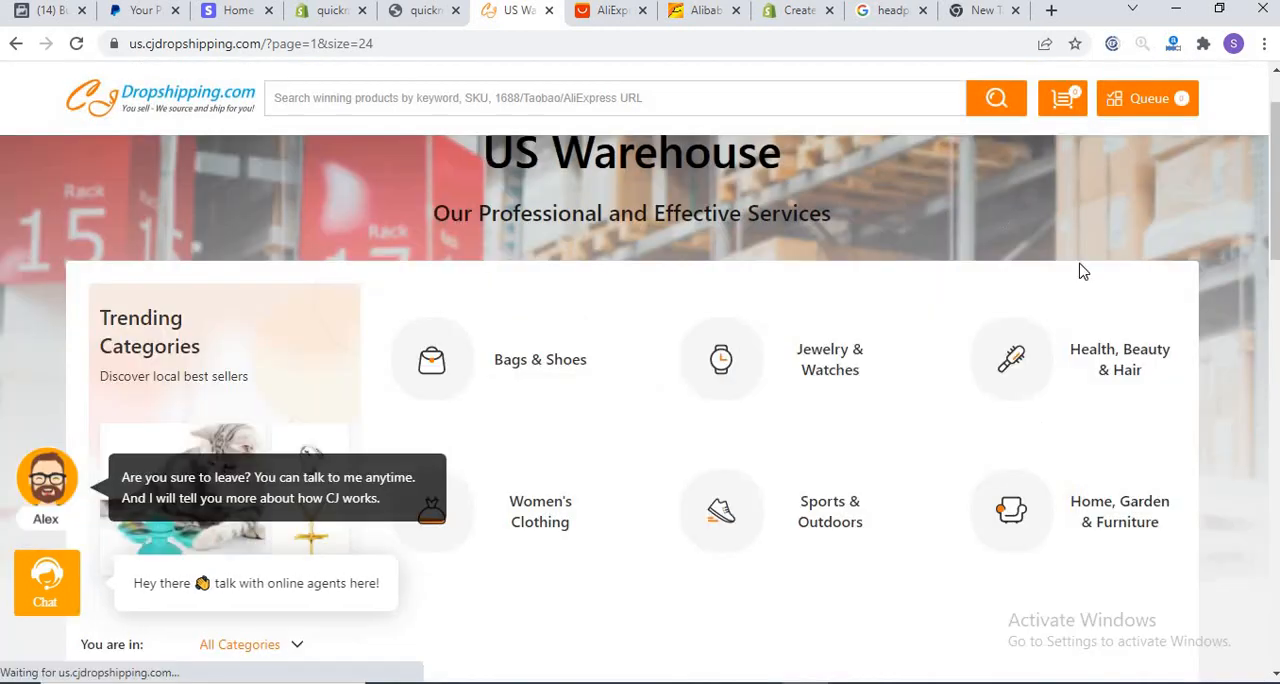
pyautogui.moveTo(1276, 208); pyautogui.dragTo(1274, 366)
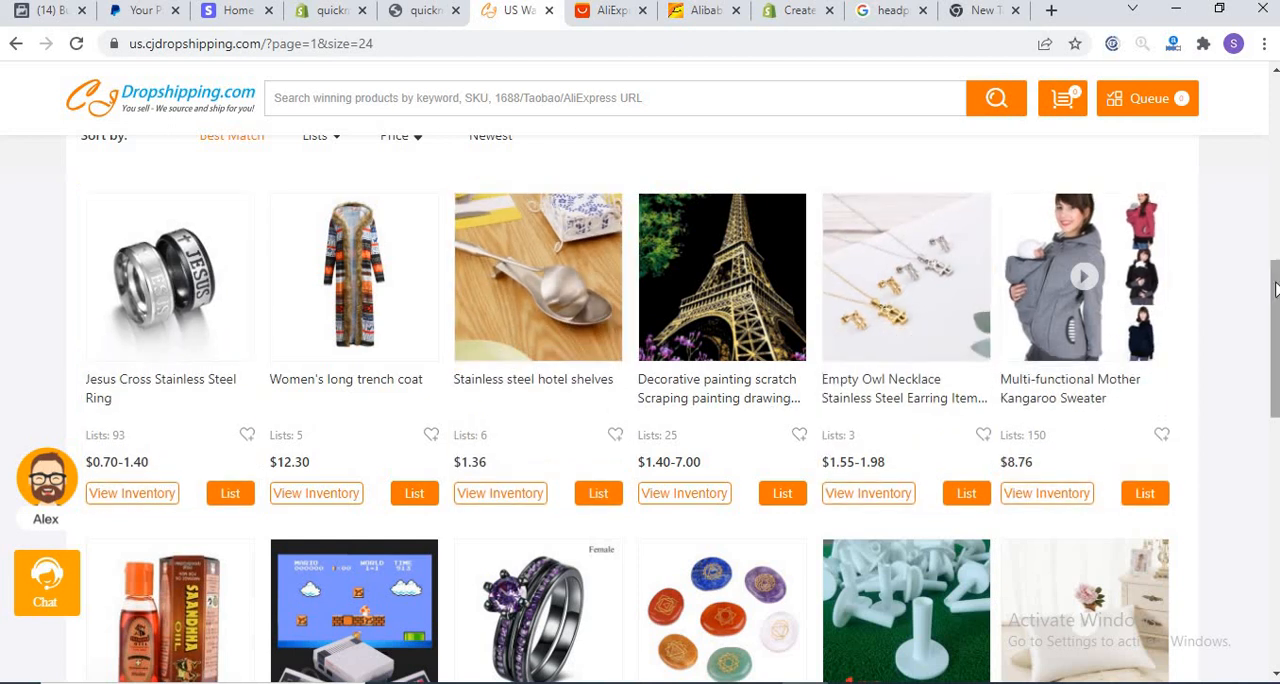
pyautogui.moveTo(1274, 290); pyautogui.dragTo(1274, 413)
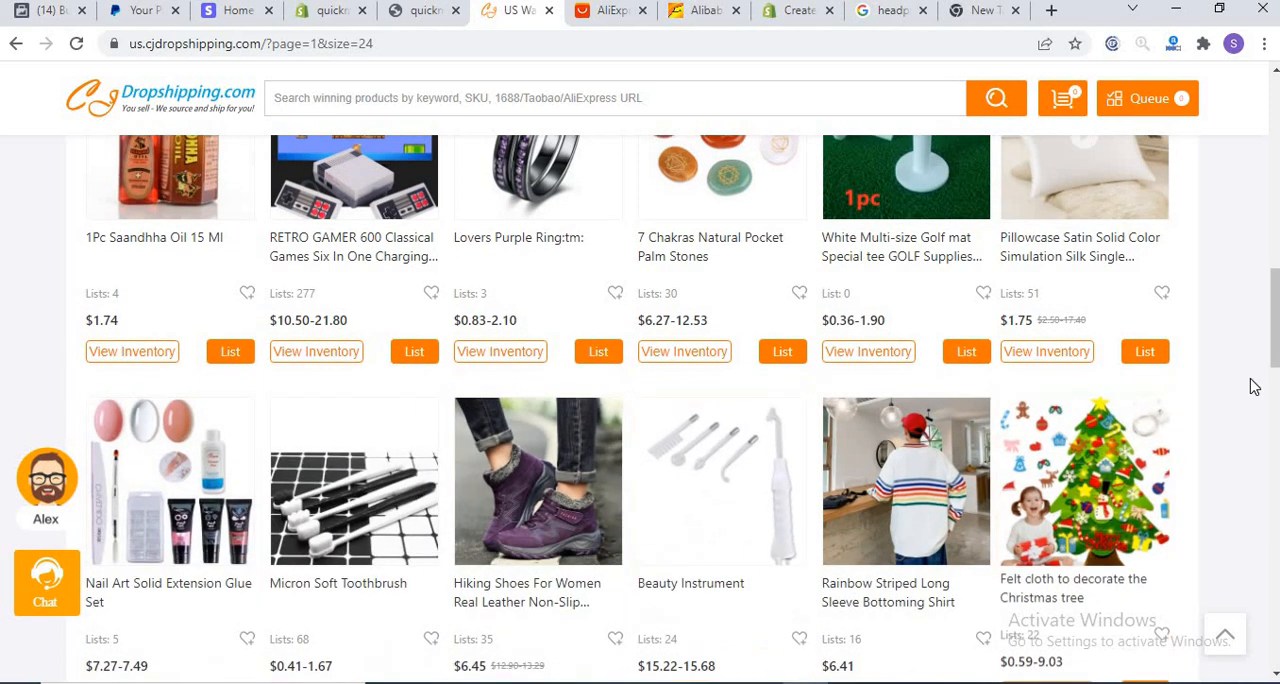
pyautogui.scroll(1, 945, 400)
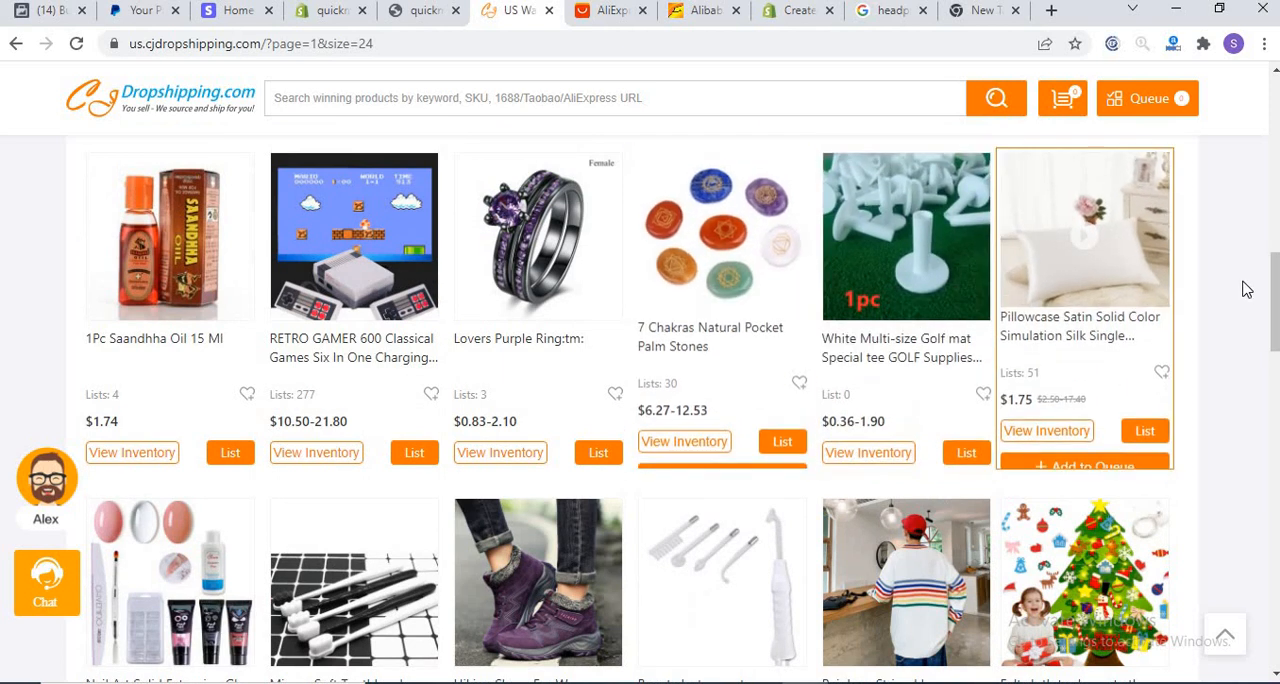
pyautogui.moveTo(1272, 290); pyautogui.dragTo(1266, 91)
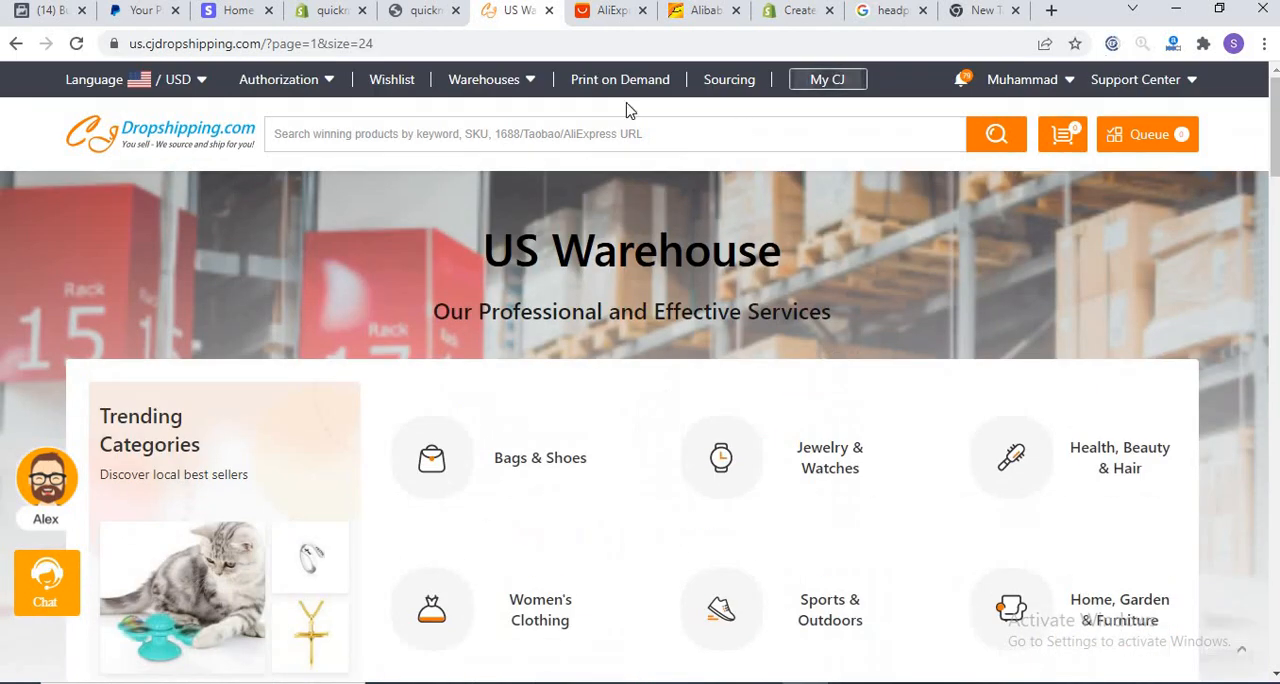
# Step: Search the US Warehouse for headphones and browse the matching products
pyautogui.click(584, 127)
pyautogui.write('headphone')
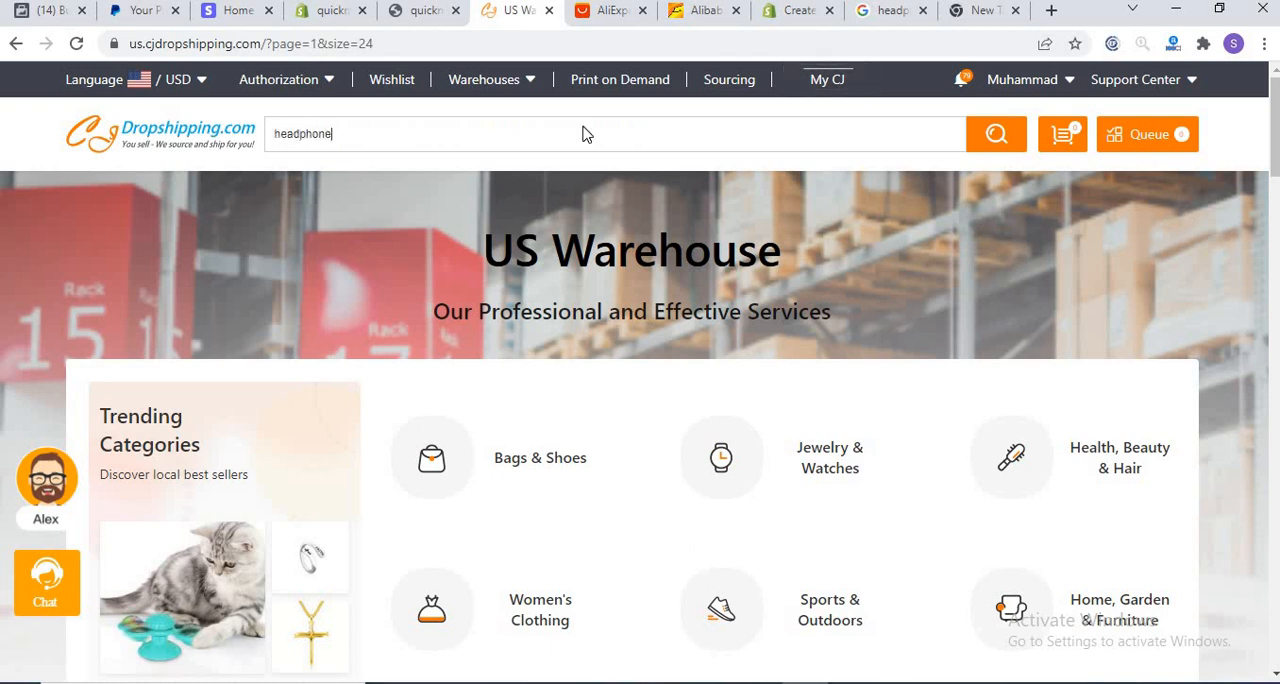
pyautogui.write('s')
pyautogui.press('Return')
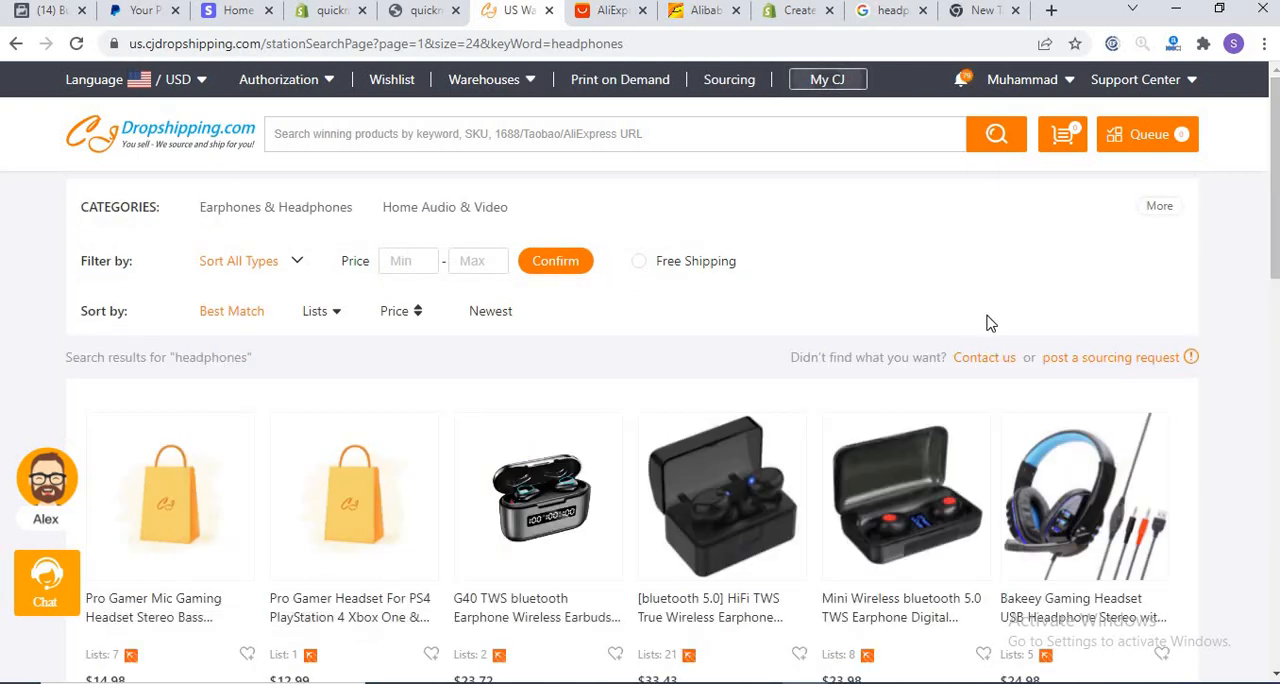
pyautogui.moveTo(1274, 183); pyautogui.dragTo(1270, 258)
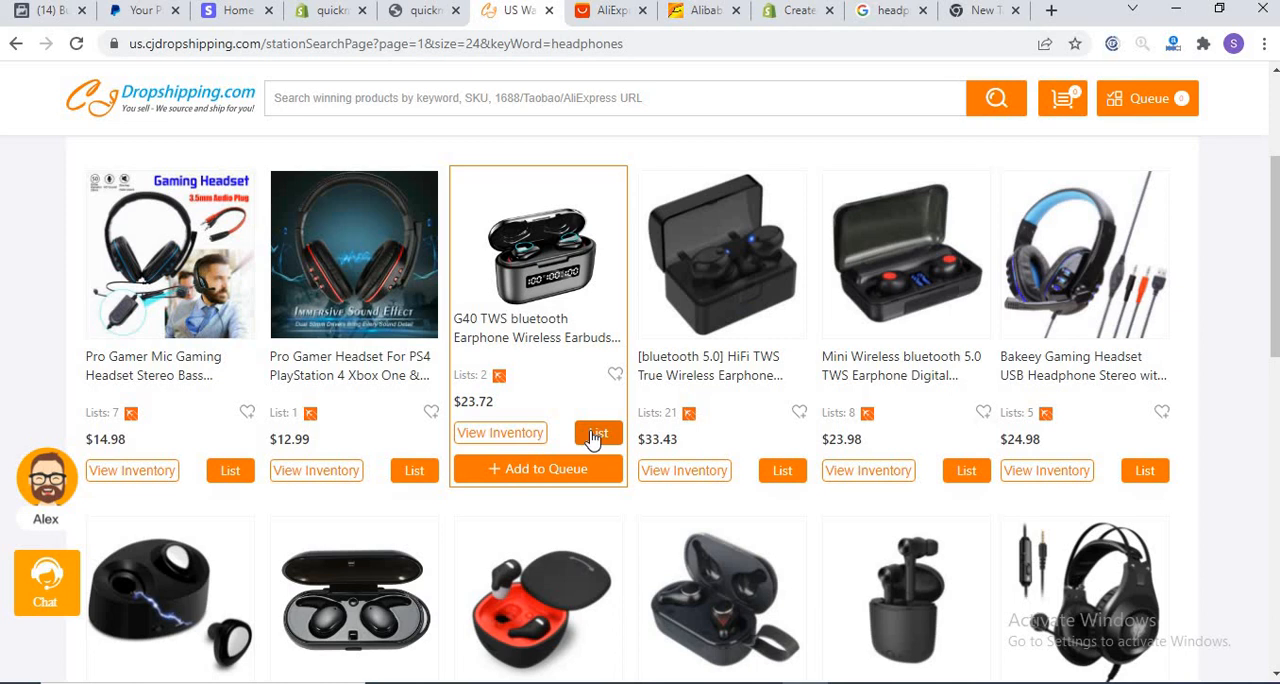
# Step: Start listing the G40 TWS bluetooth earphone and choose quickmet - Shopify as the store
pyautogui.click(589, 433)
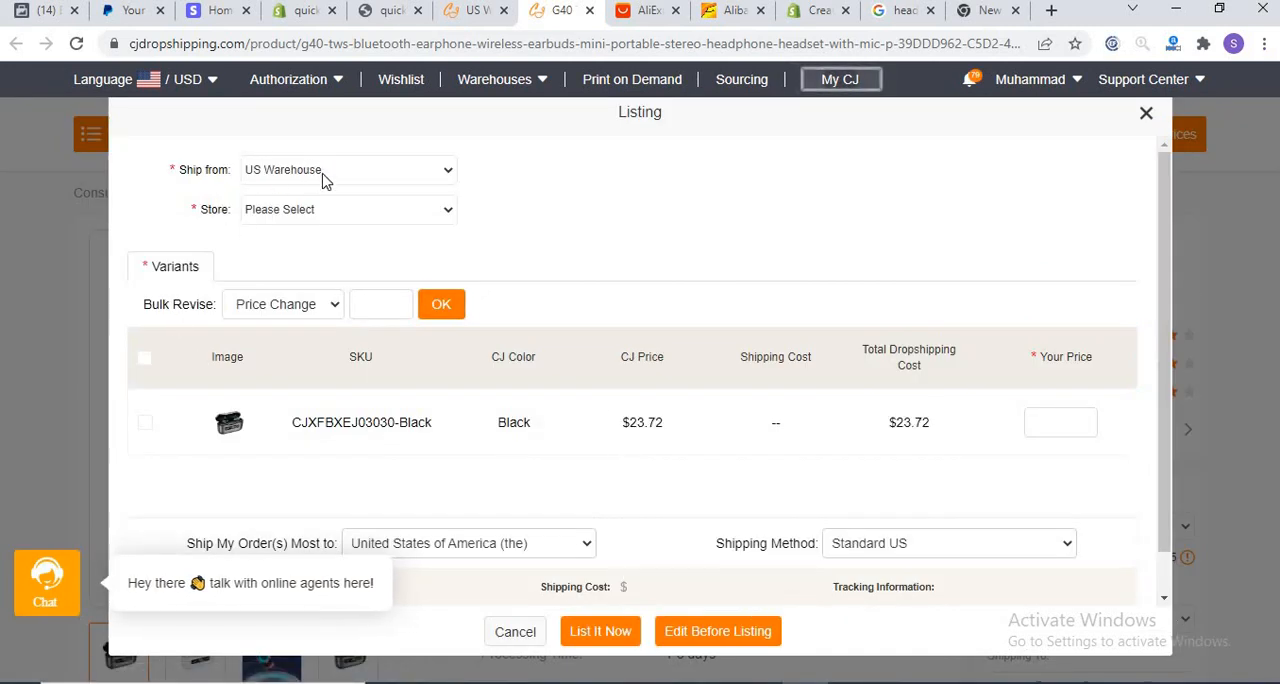
pyautogui.click(392, 214)
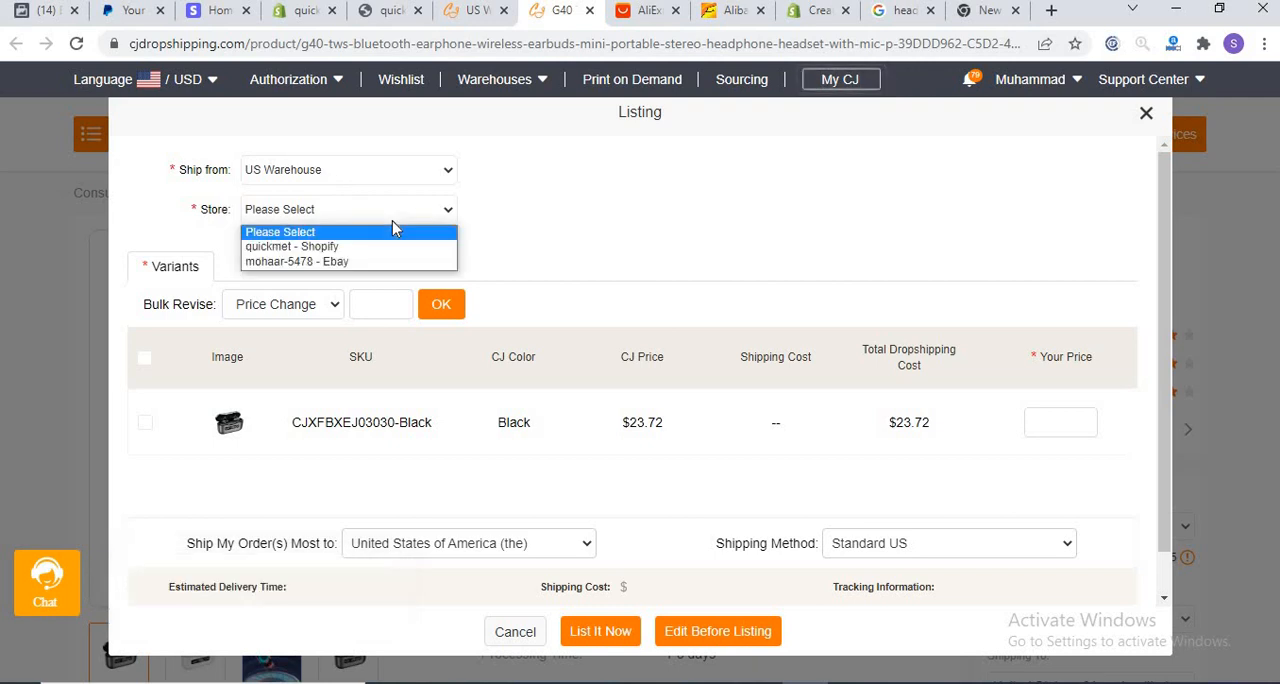
pyautogui.press('Up')
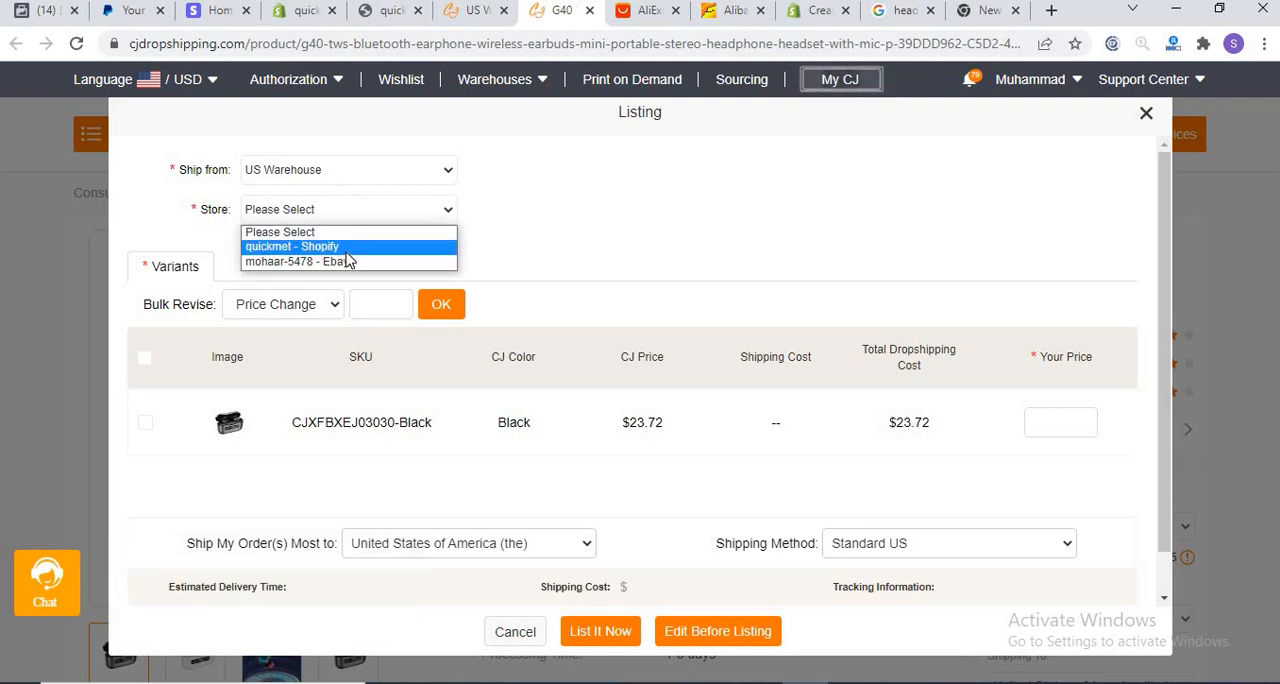
pyautogui.click(338, 247)
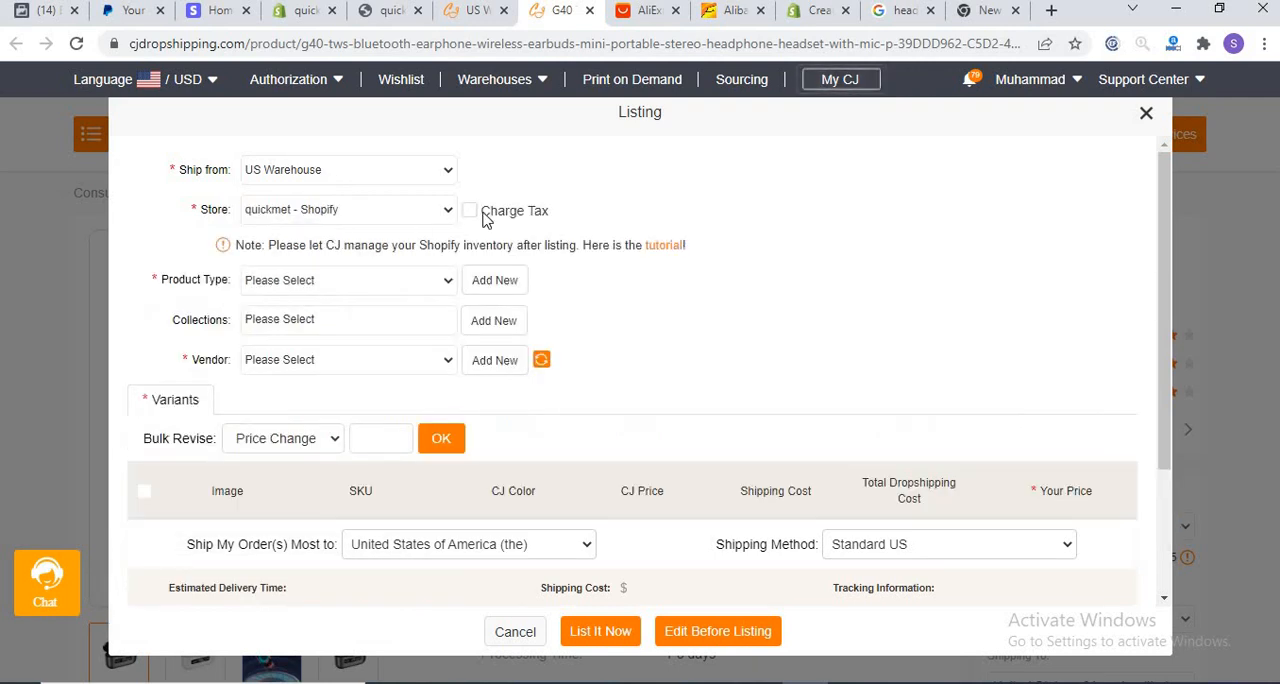
# Step: Add a new product type named Electronices and select it for the listing
pyautogui.click(408, 289)
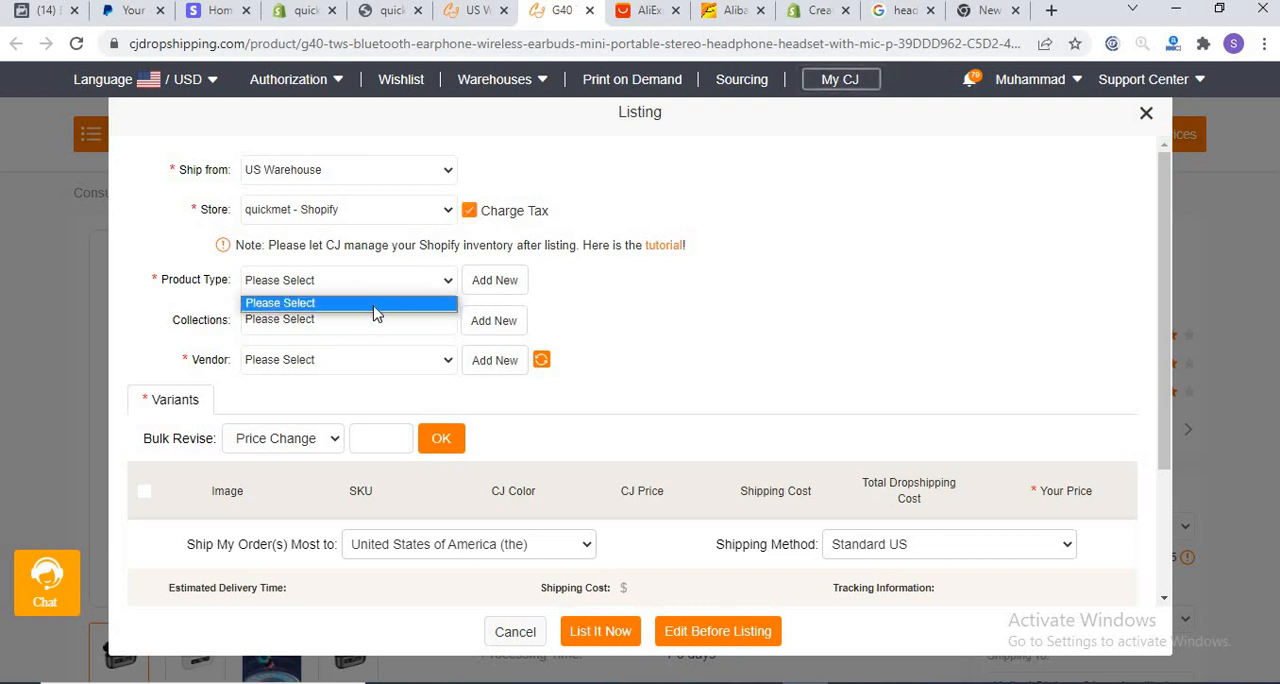
pyautogui.click(478, 280)
pyautogui.click(478, 280)
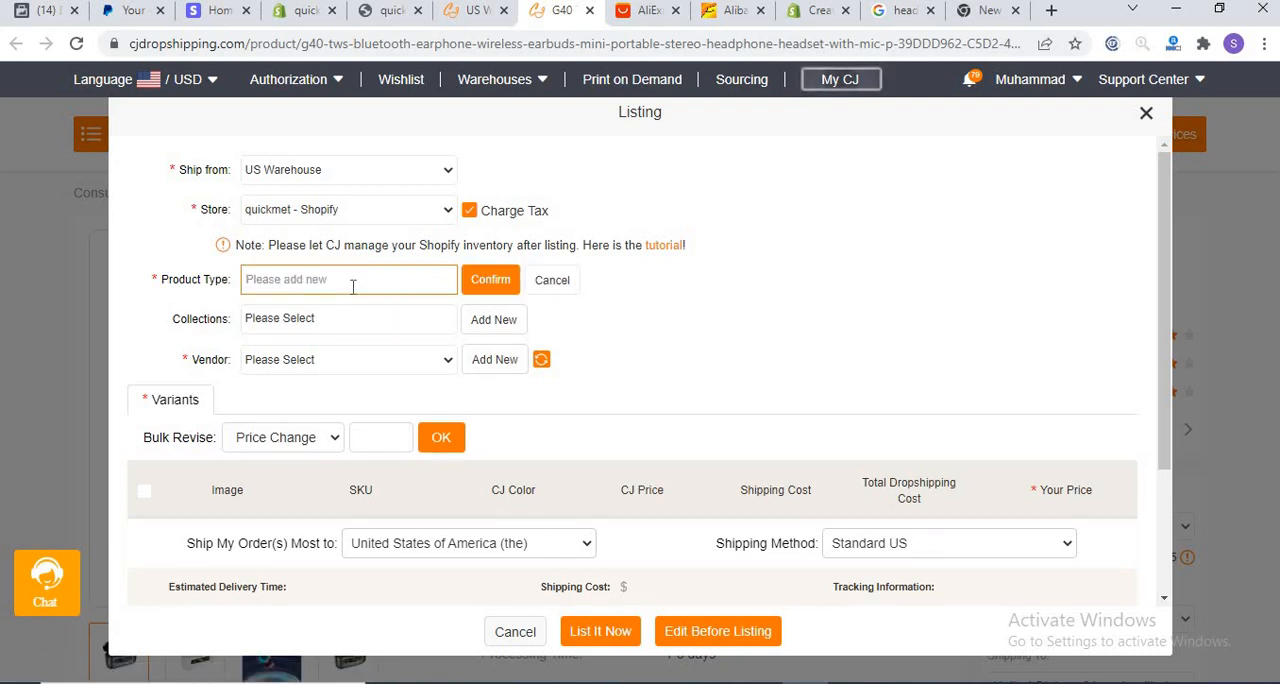
pyautogui.write('Electronices')
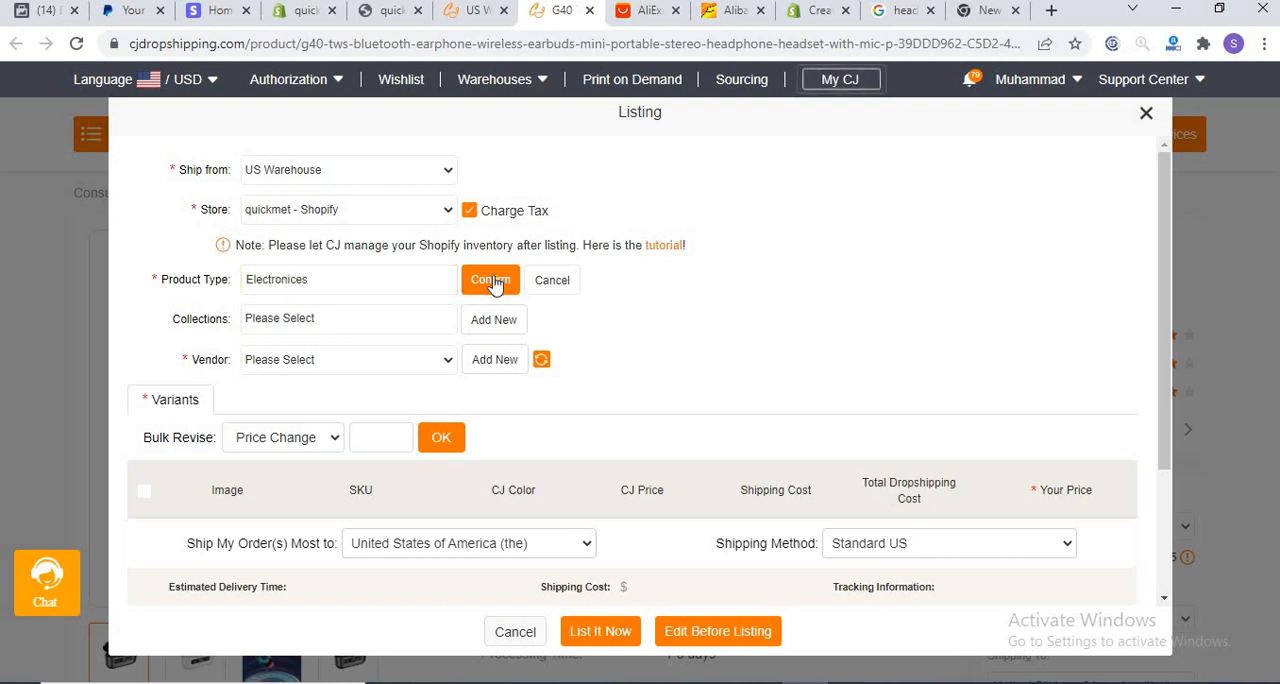
pyautogui.click(490, 280)
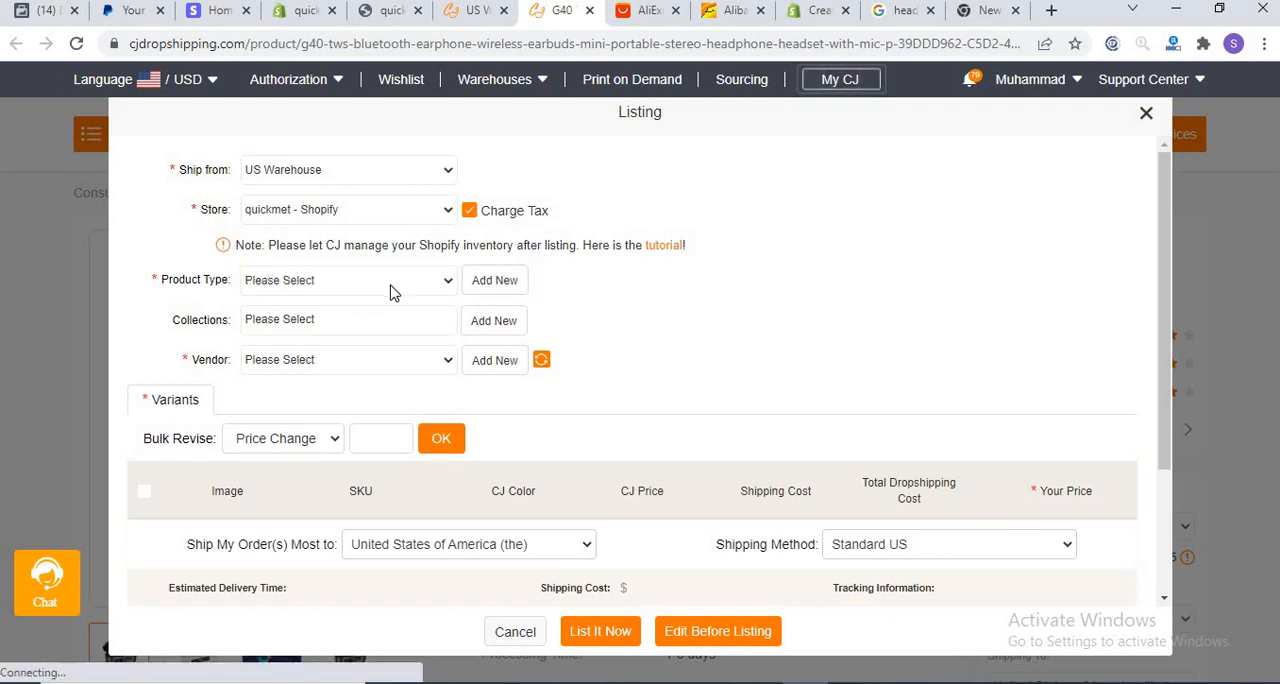
pyautogui.click(392, 288)
pyautogui.click(362, 303)
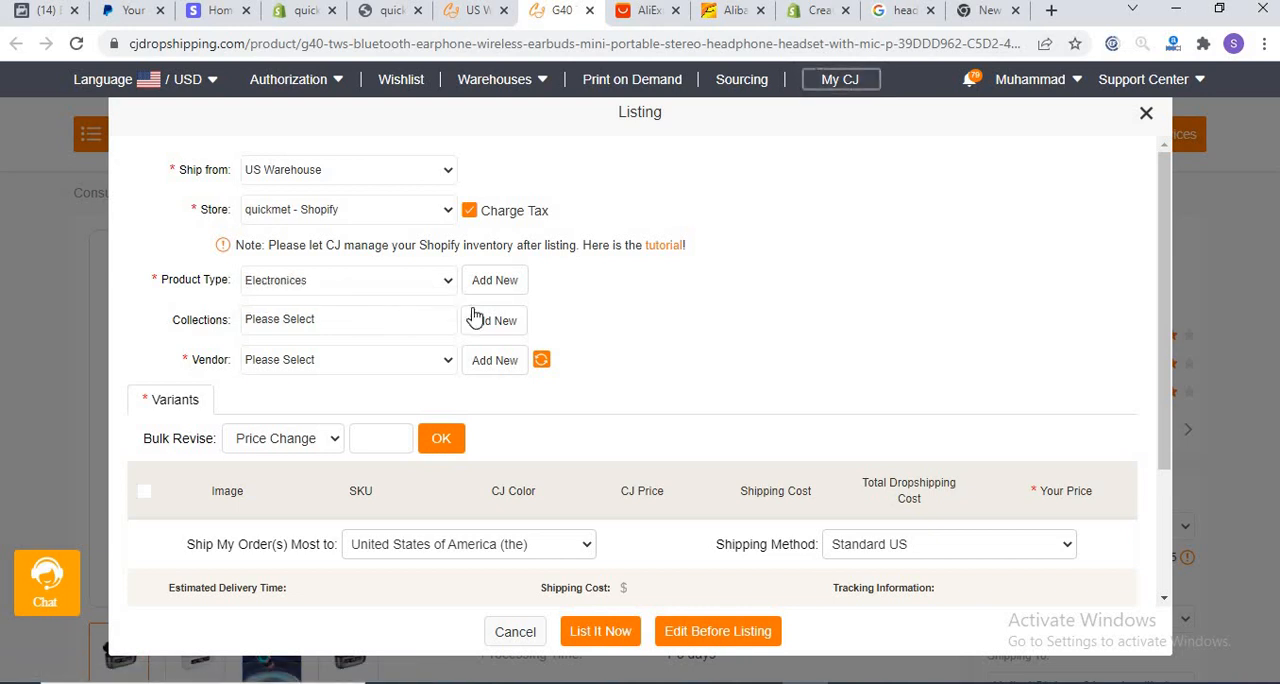
# Step: Add a new collection named Headphones and assign it to the listing
pyautogui.click(474, 328)
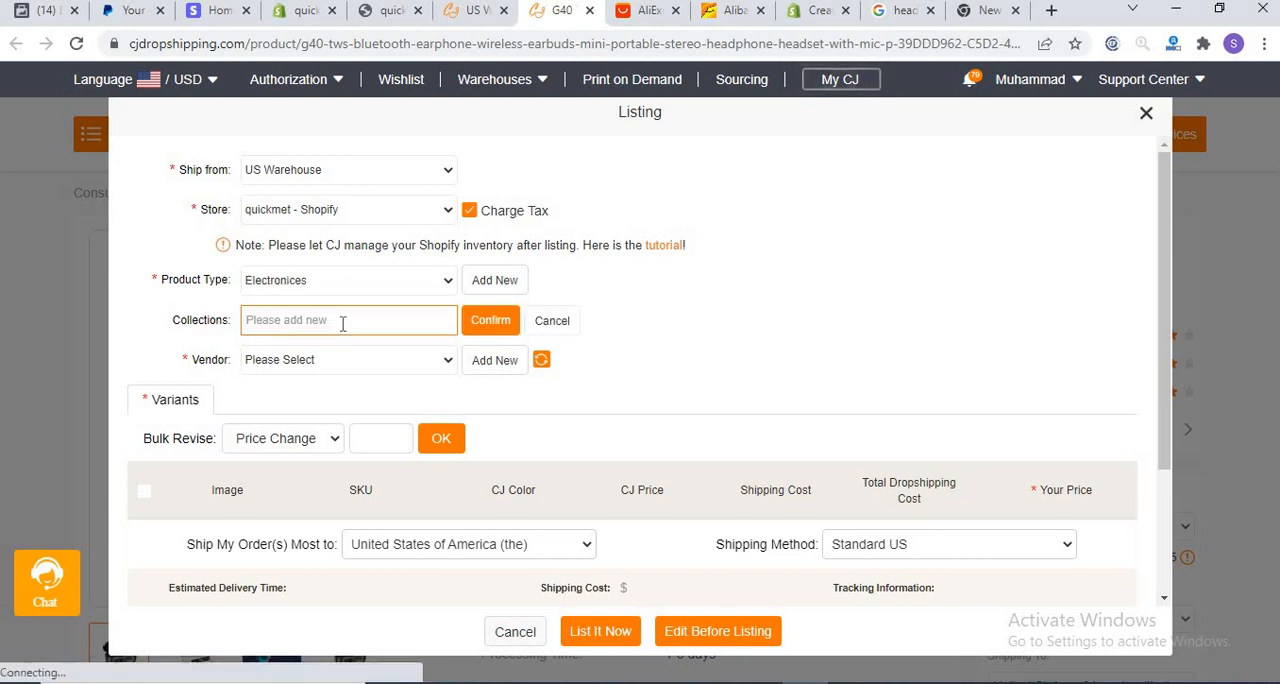
pyautogui.write('Headphones')
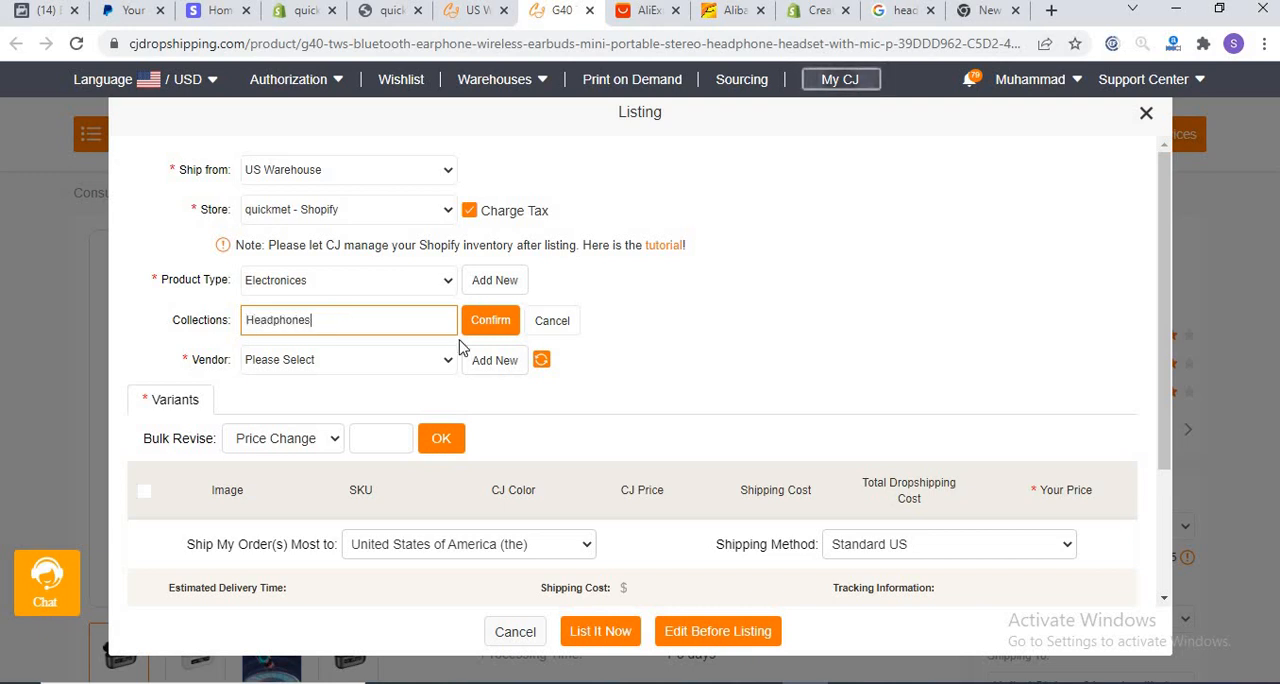
pyautogui.click(489, 327)
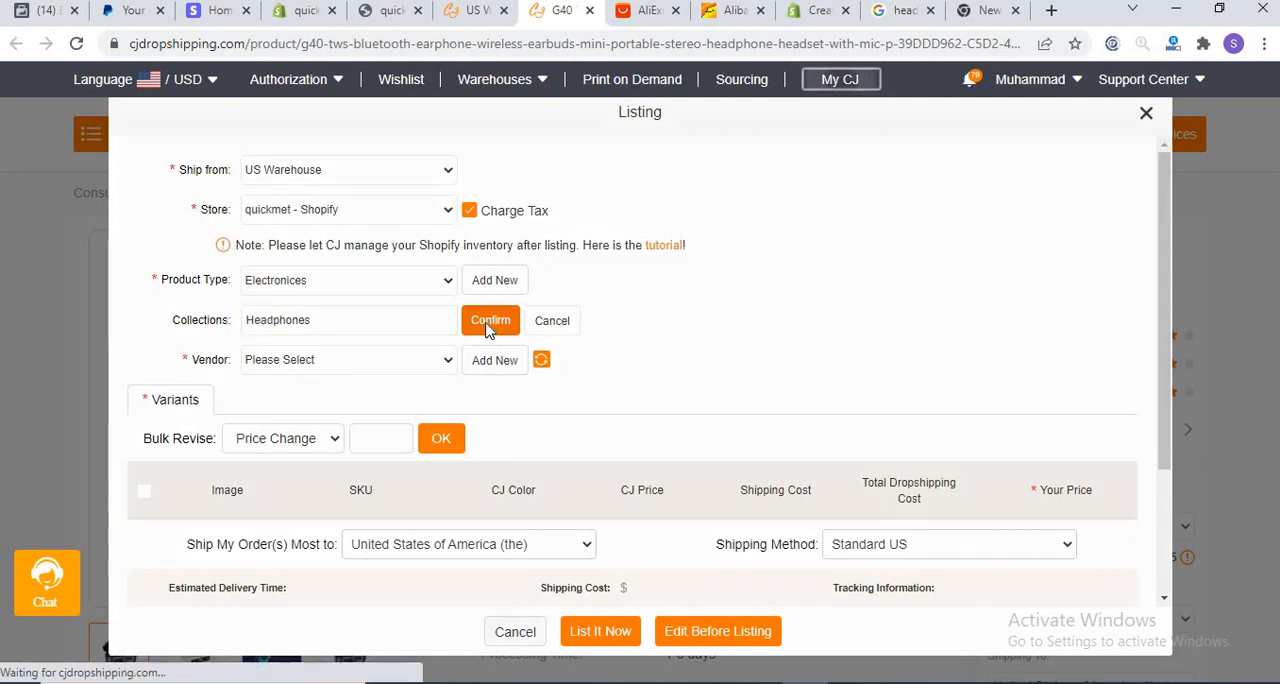
pyautogui.click(428, 330)
pyautogui.click(313, 360)
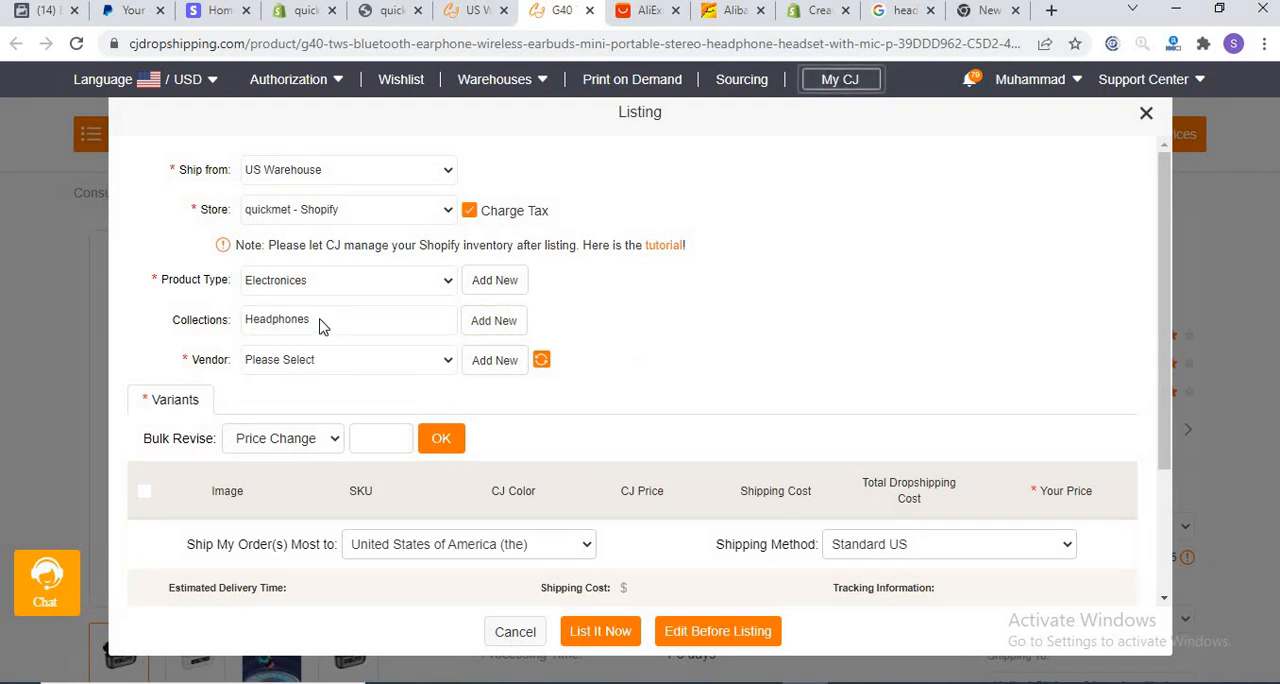
# Step: Change the listing's collection to Home page, and add a new vendor named quickmet and select it
pyautogui.click(320, 318)
pyautogui.click(295, 388)
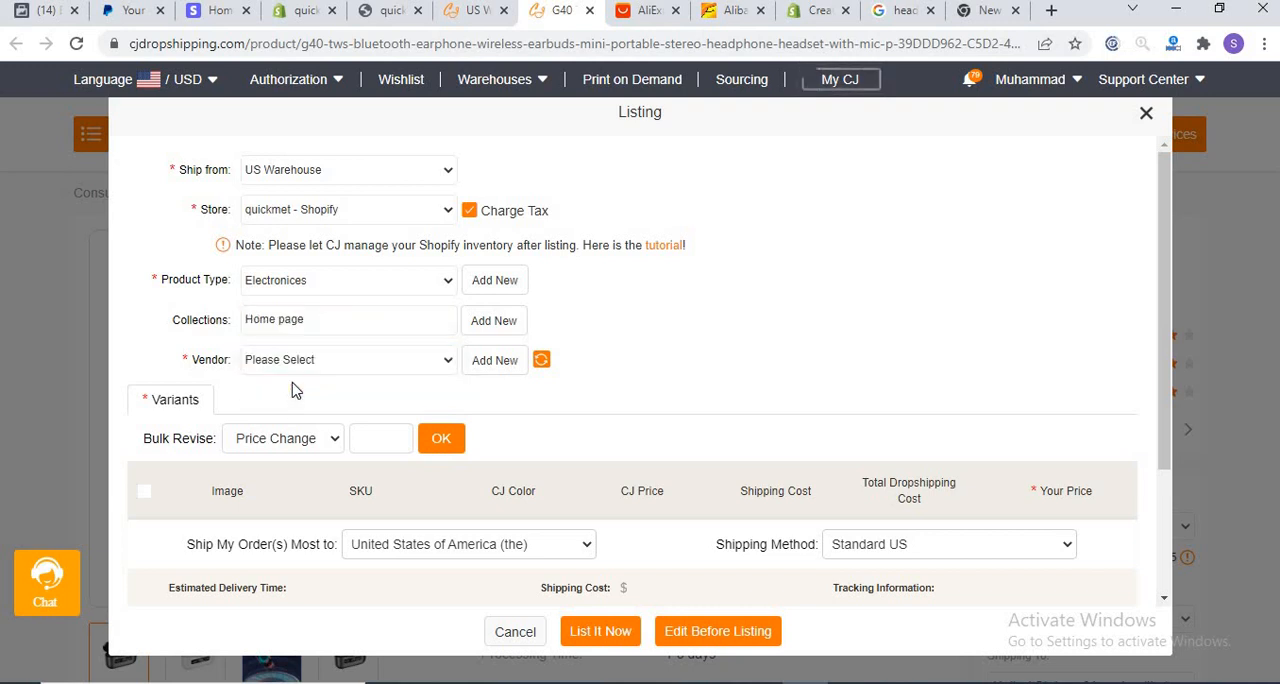
pyautogui.click(349, 367)
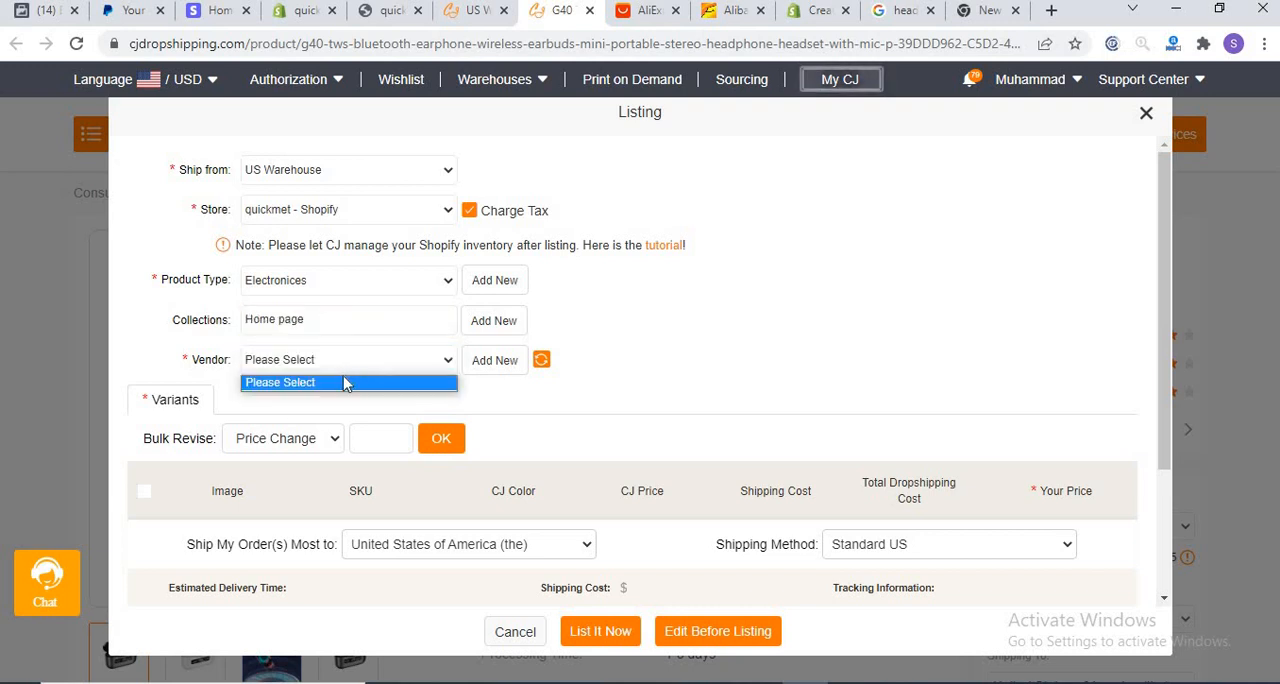
pyautogui.click(482, 361)
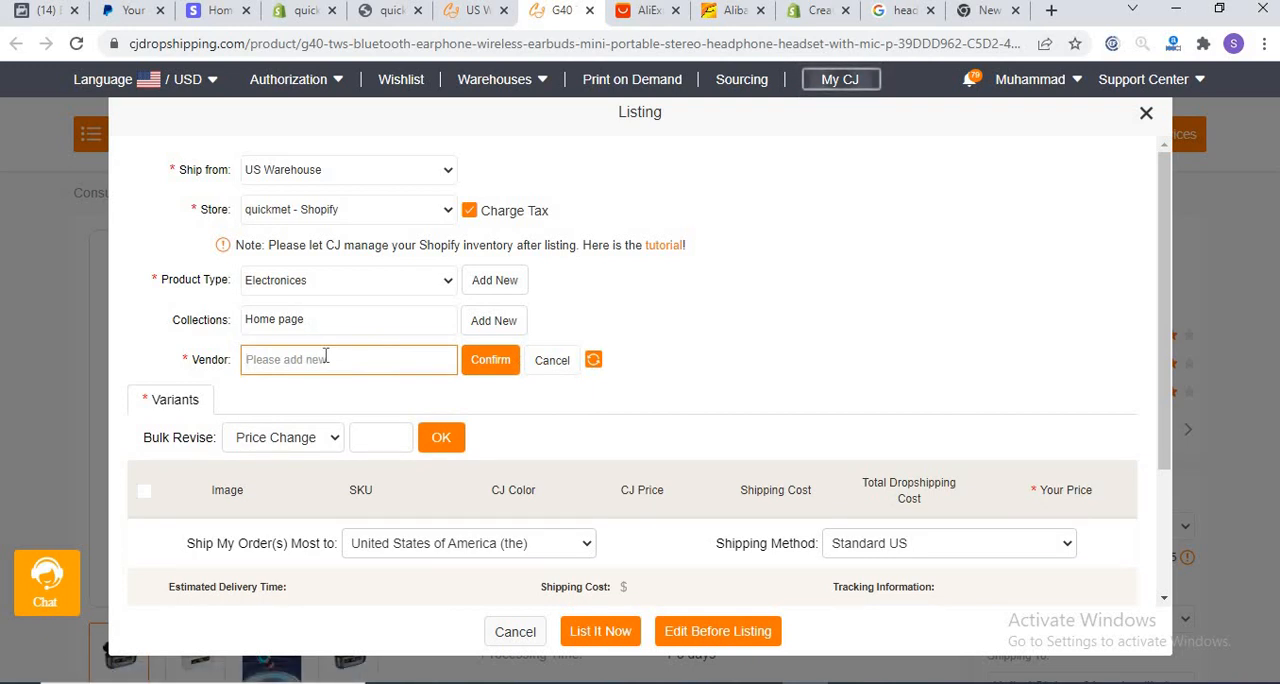
pyautogui.write('quickmet')
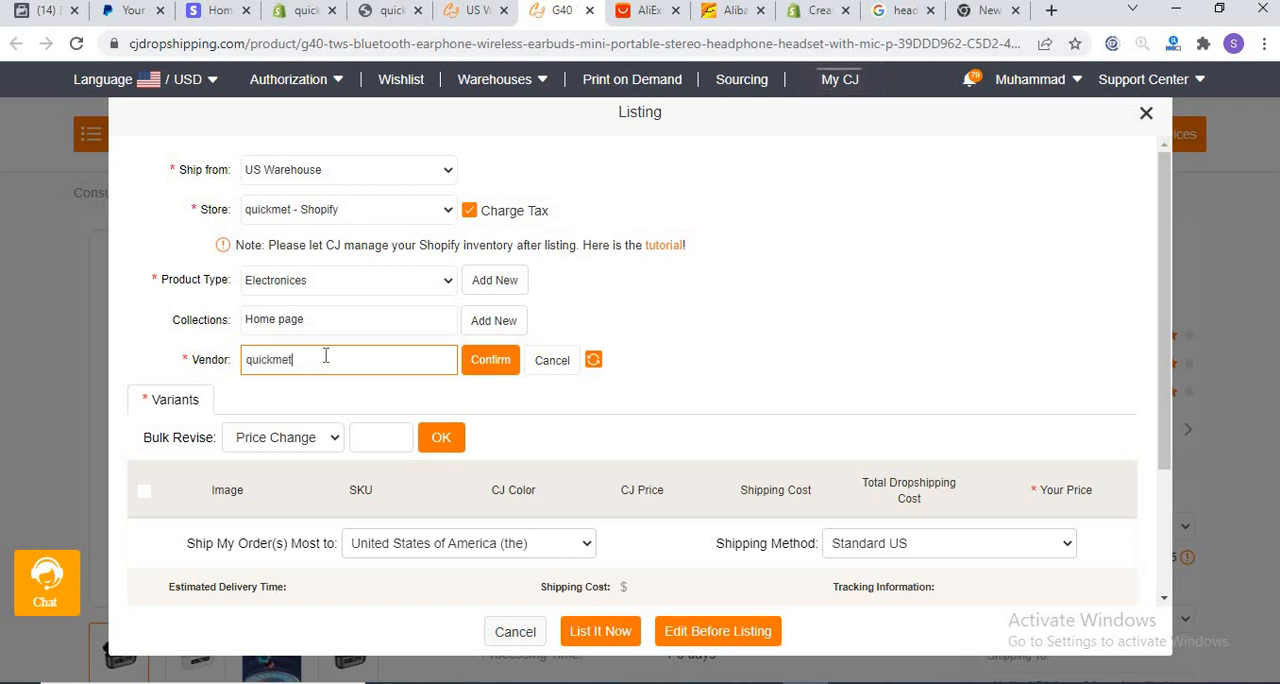
pyautogui.click(495, 362)
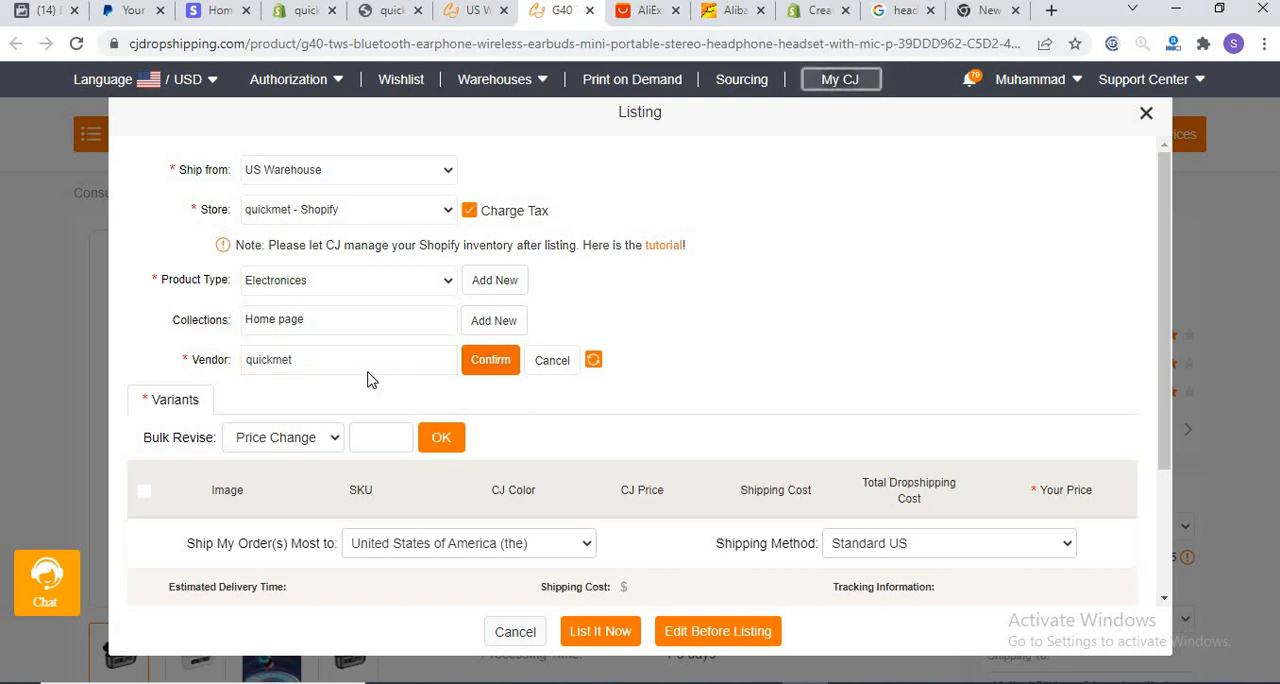
pyautogui.click(383, 359)
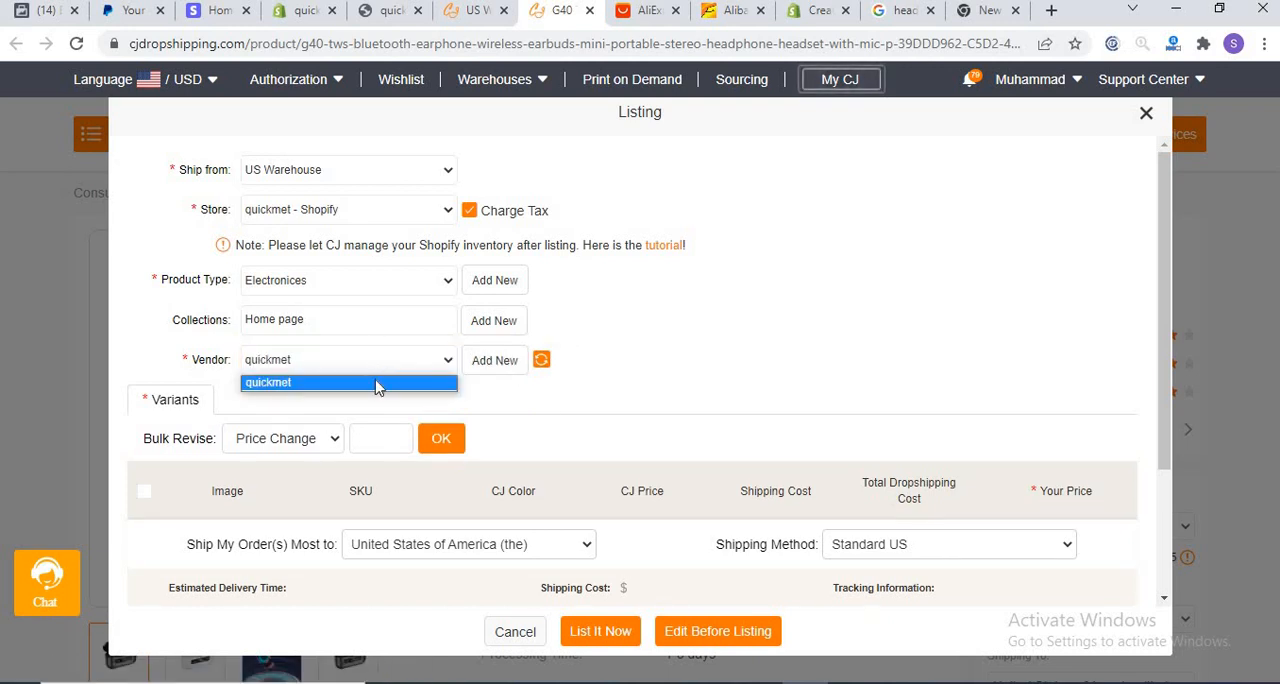
pyautogui.click(378, 386)
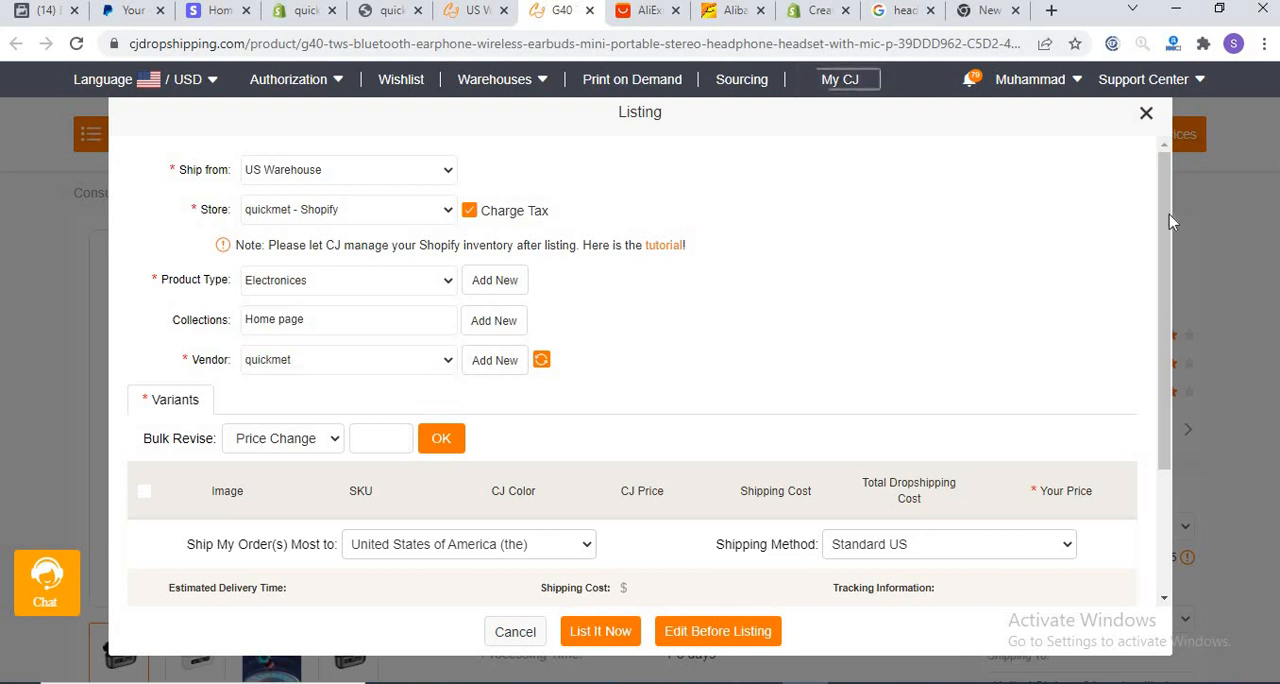
# Step: Choose Standard US as the shipping method for the earphone listing
pyautogui.moveTo(1169, 214); pyautogui.dragTo(1161, 372)
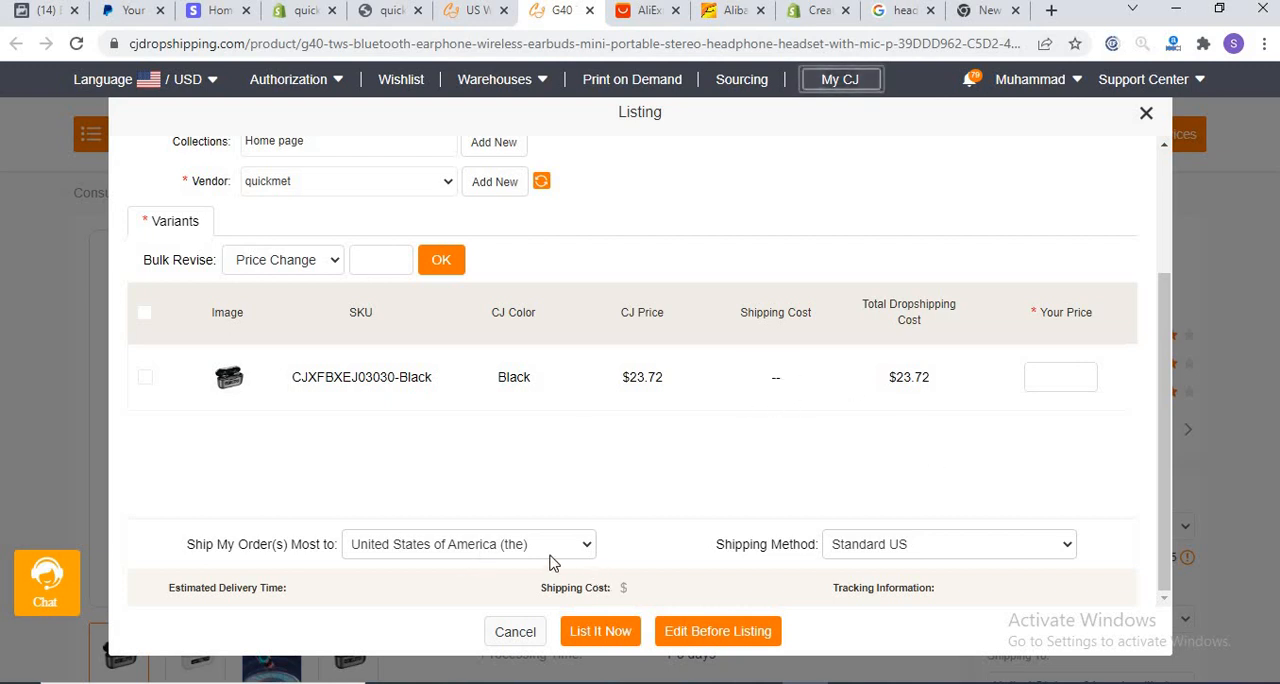
pyautogui.click(1040, 557)
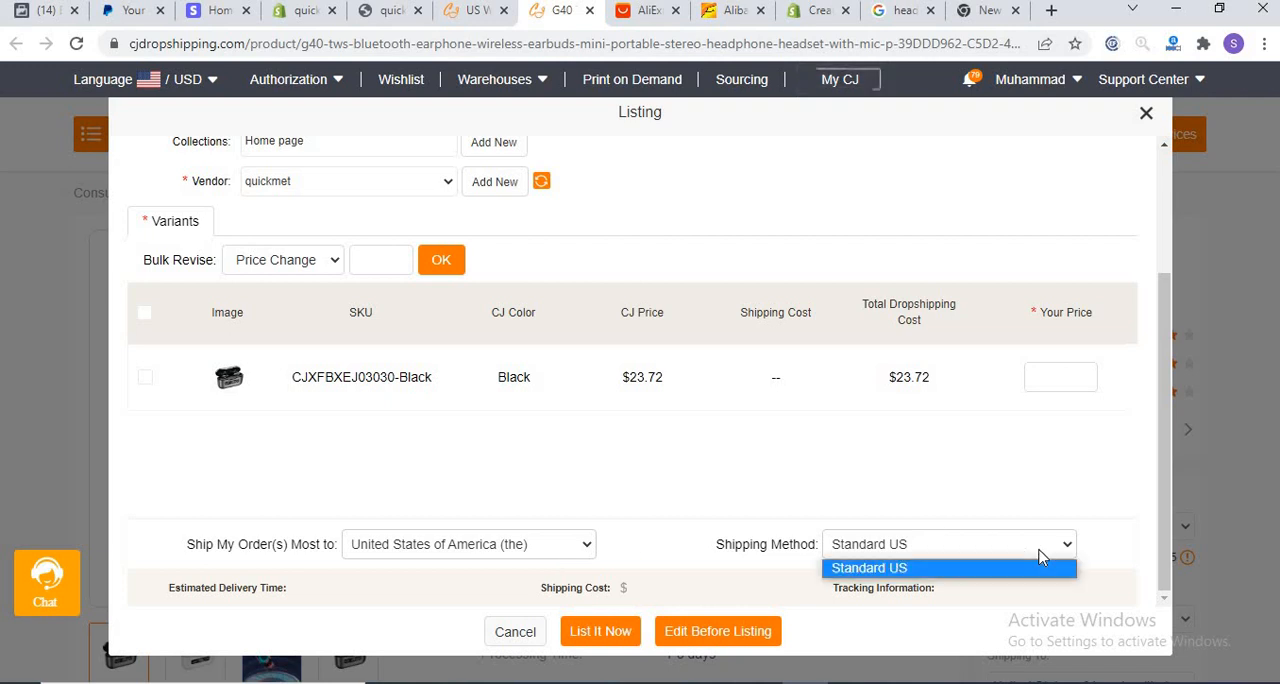
pyautogui.click(994, 566)
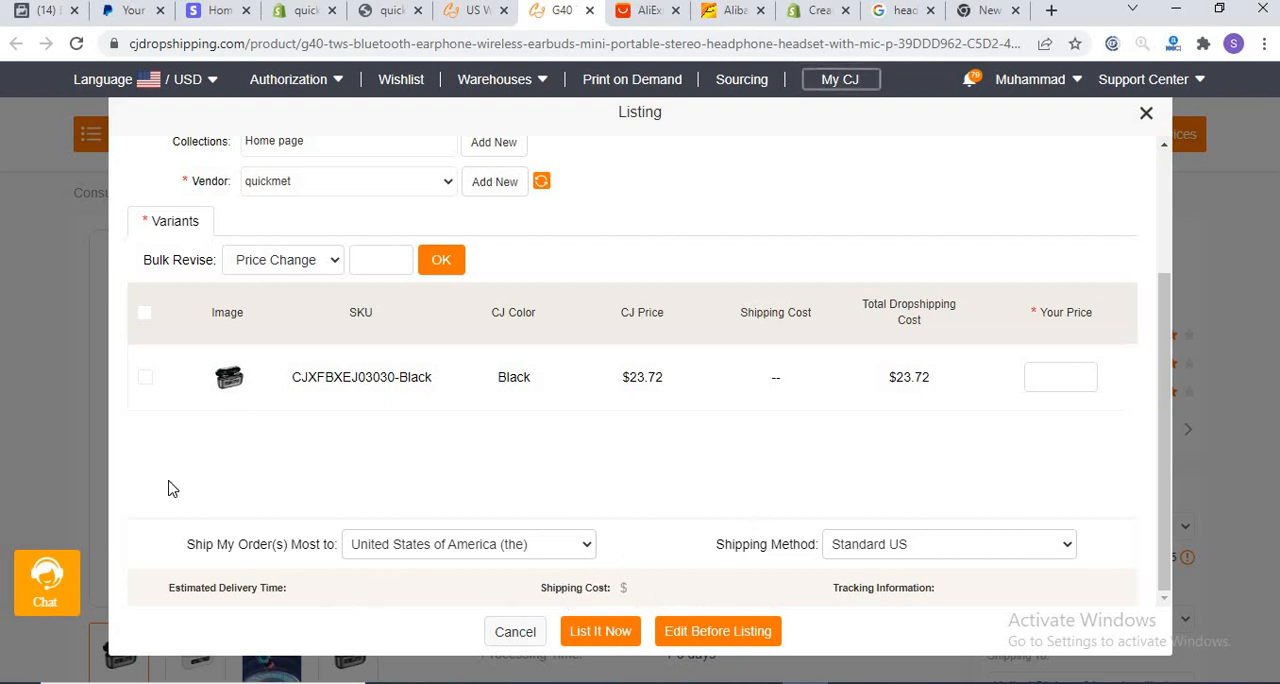
# Step: Select all variants, bulk-set their price to 40 and list the earphone in the store immediately
pyautogui.click(145, 316)
pyautogui.click(145, 316)
pyautogui.click(145, 316)
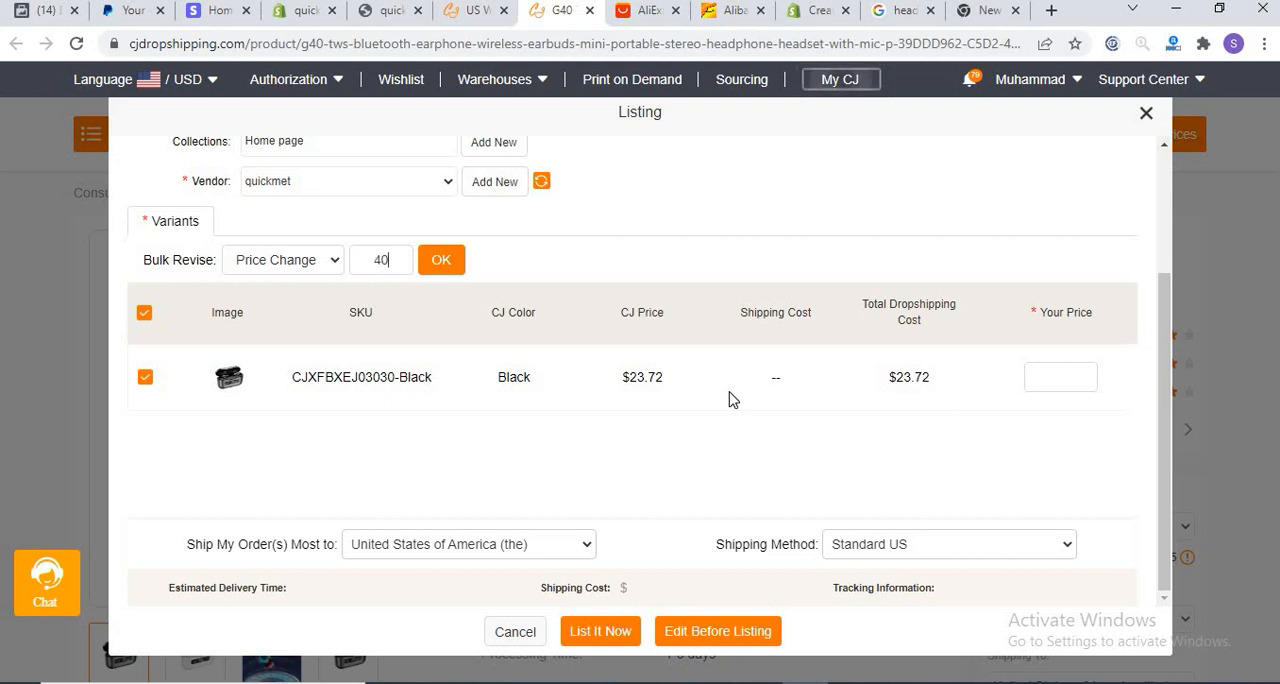
pyautogui.click(445, 264)
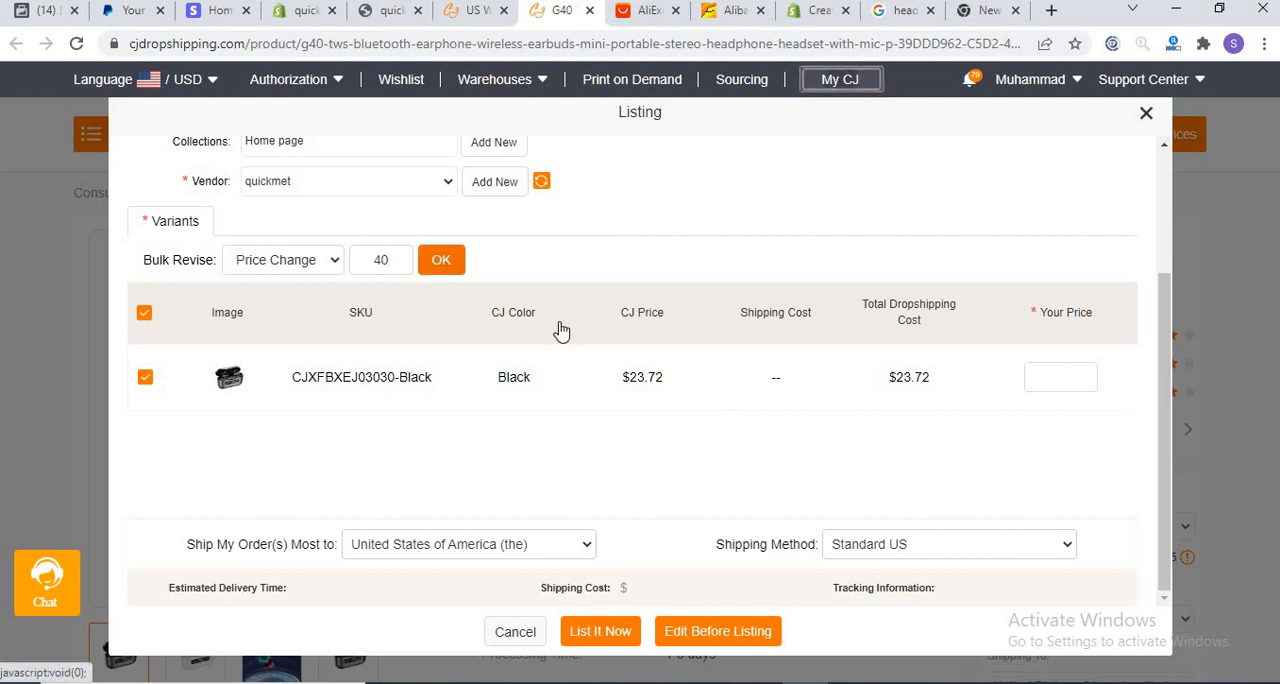
pyautogui.click(596, 632)
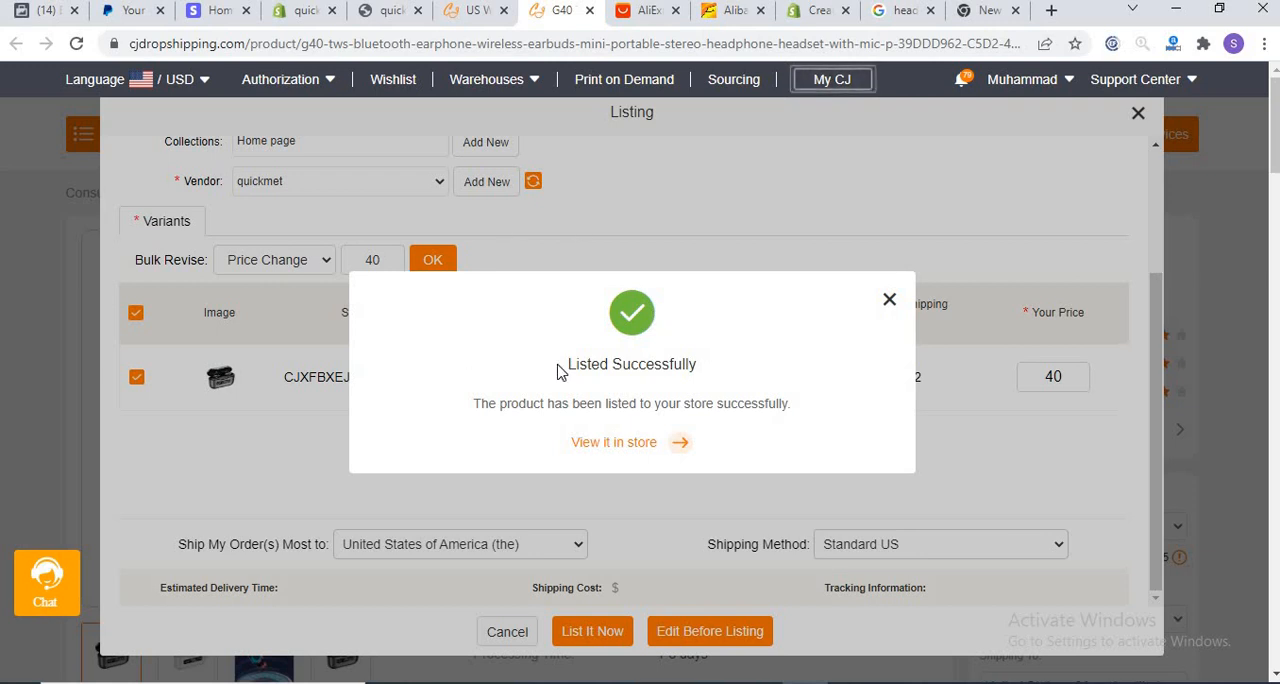
# Step: Go to the CJ Dropshipping home page and dismiss the assistant's greeting pop-up
pyautogui.click(456, 12)
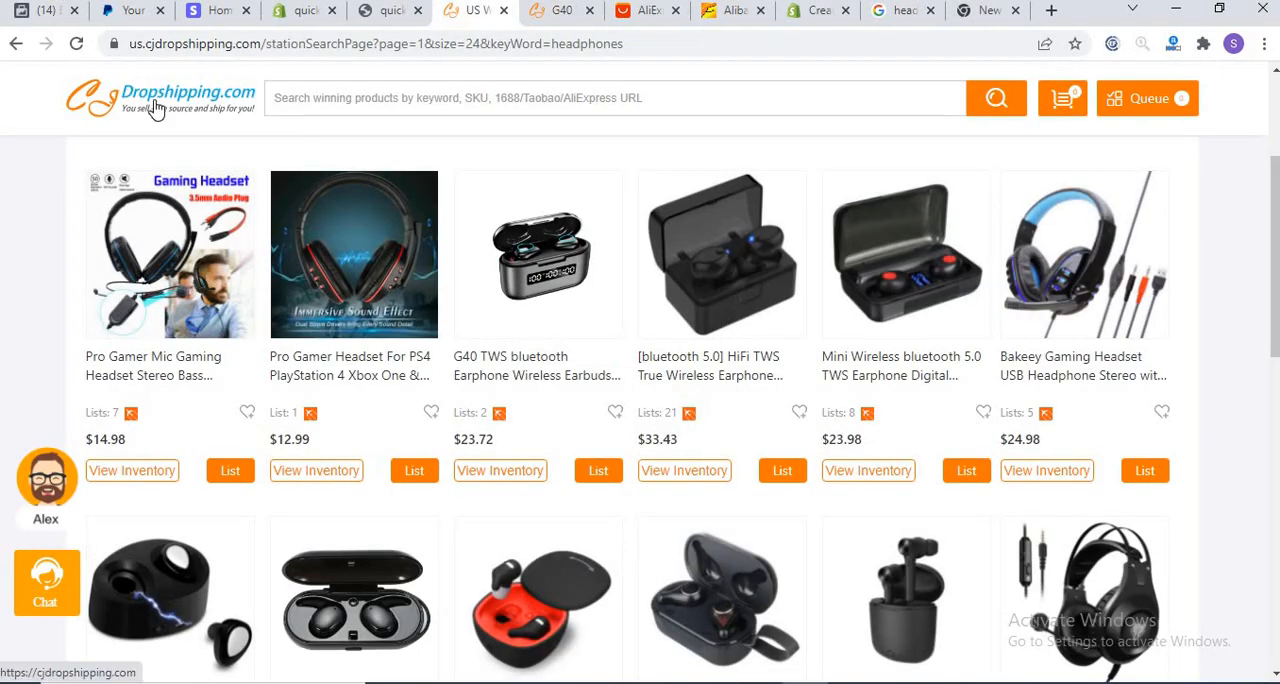
pyautogui.click(155, 108)
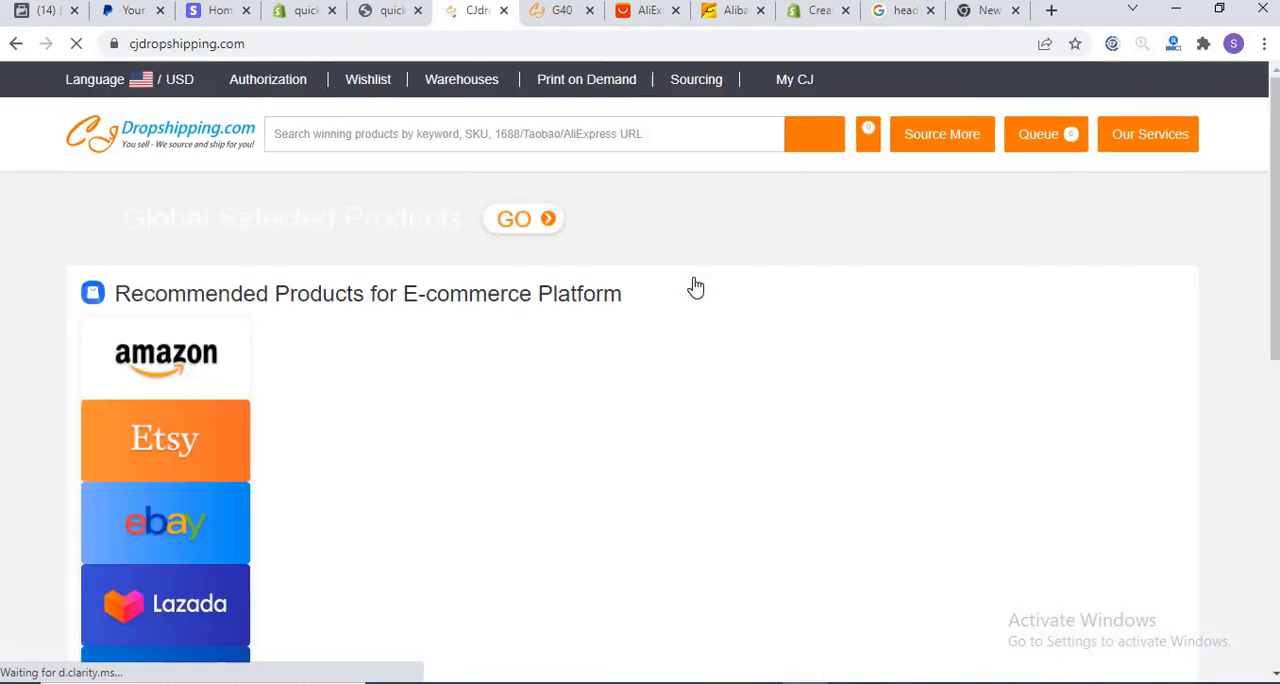
pyautogui.scroll(-5, 1271, 257)
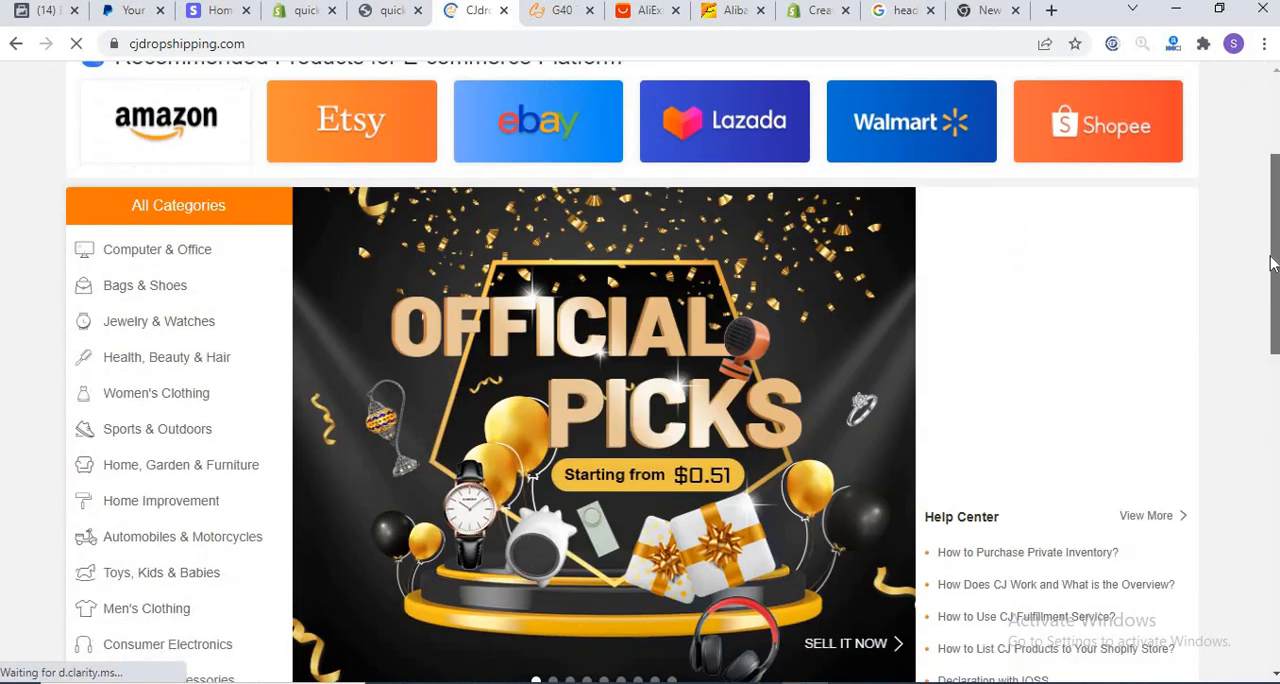
pyautogui.scroll(-3, 1271, 350)
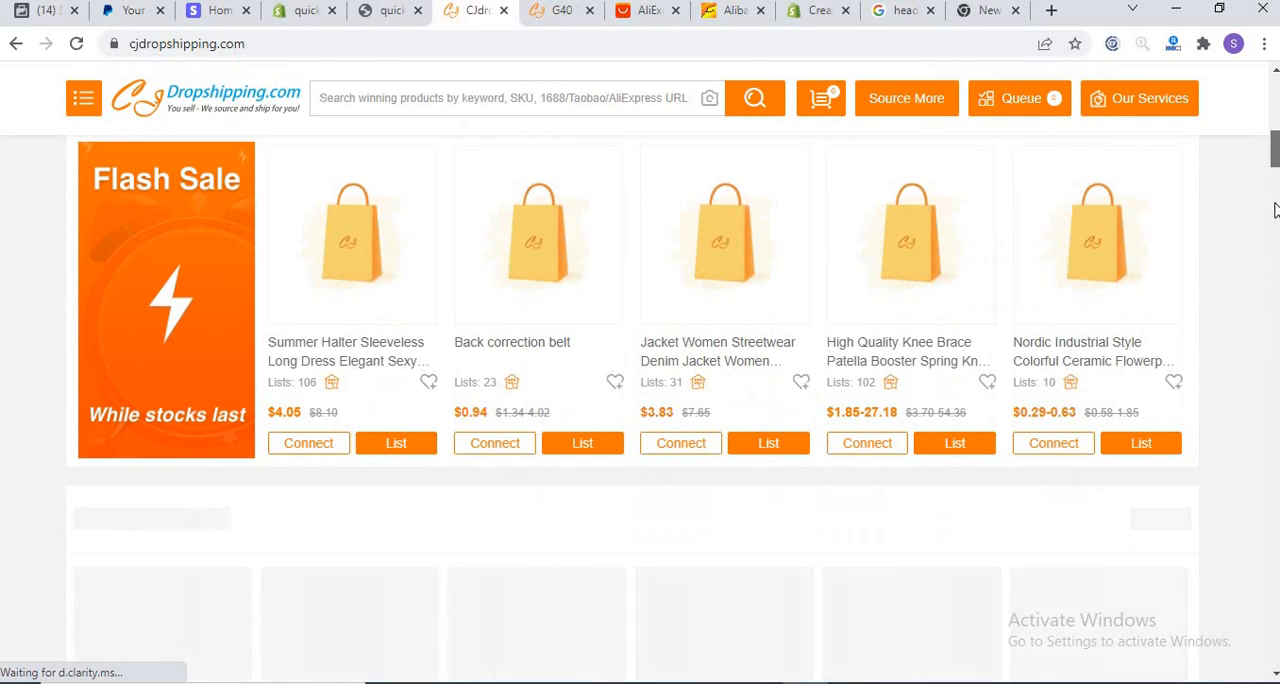
pyautogui.scroll(8, 1276, 209)
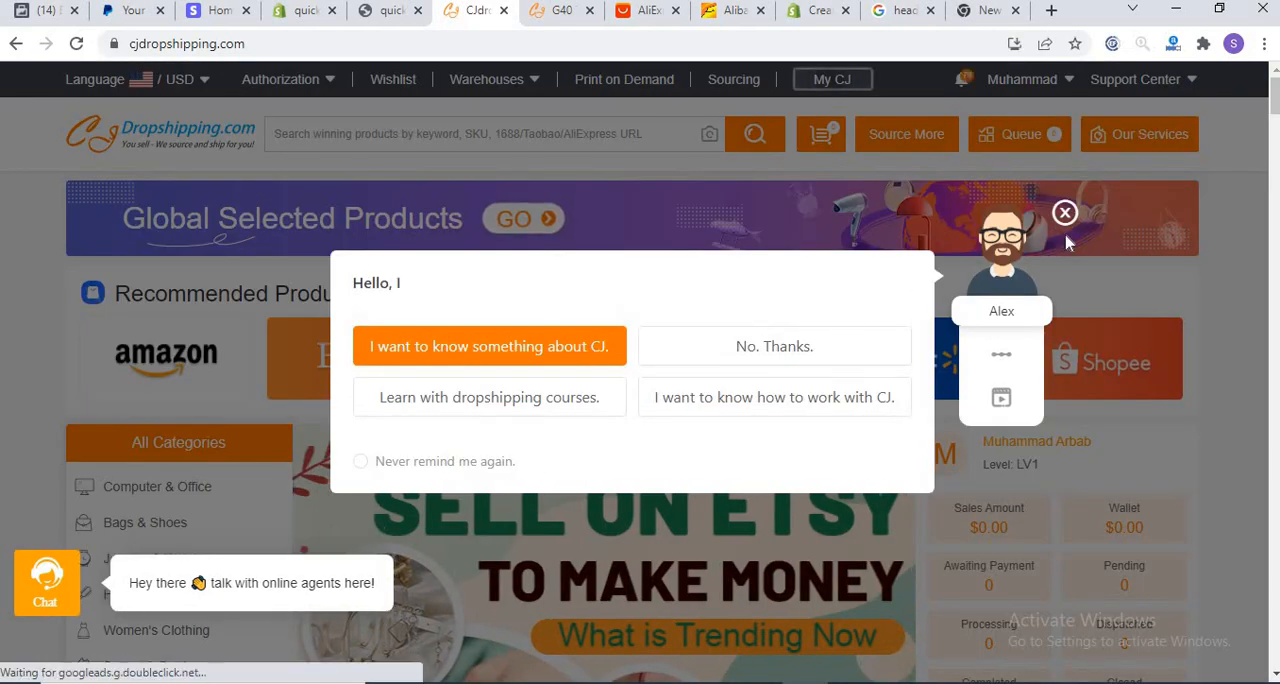
pyautogui.click(1065, 212)
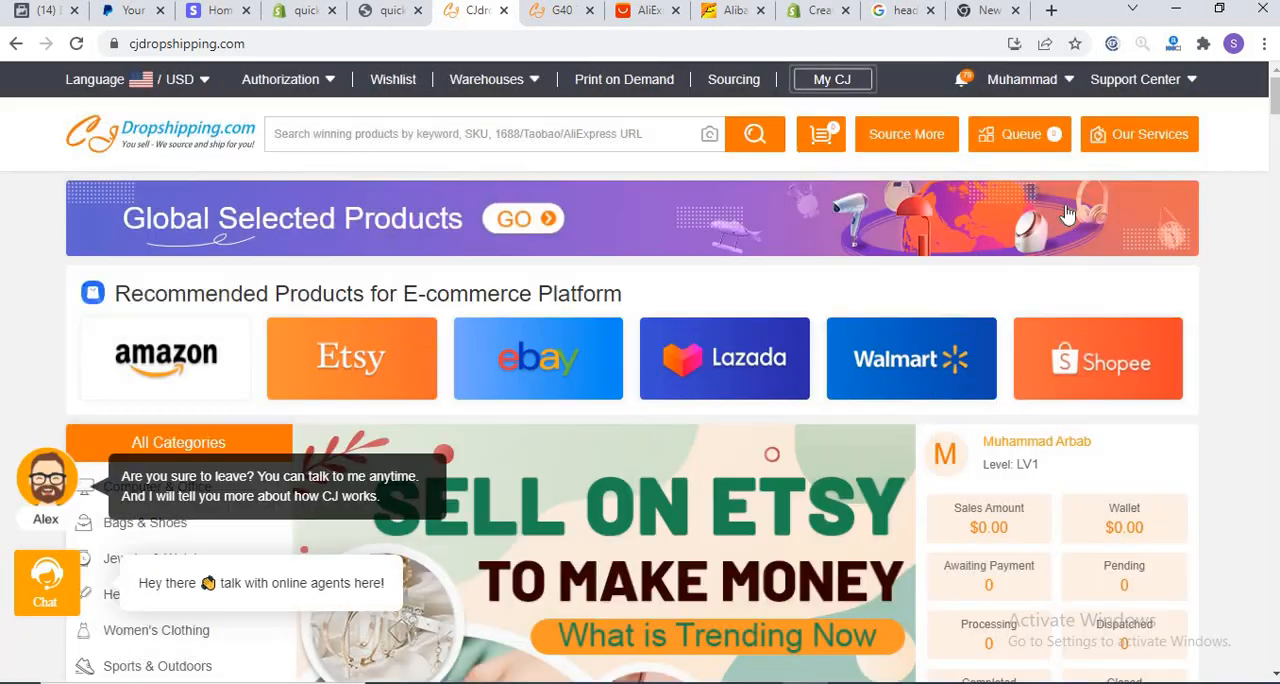
# Step: Browse the product categories and open Office & School Supplies under Computer & Office
pyautogui.moveTo(1275, 104)
pyautogui.mouseDown()
pyautogui.moveTo(1275, 133)
pyautogui.moveTo(1275, 115)
pyautogui.mouseUp()
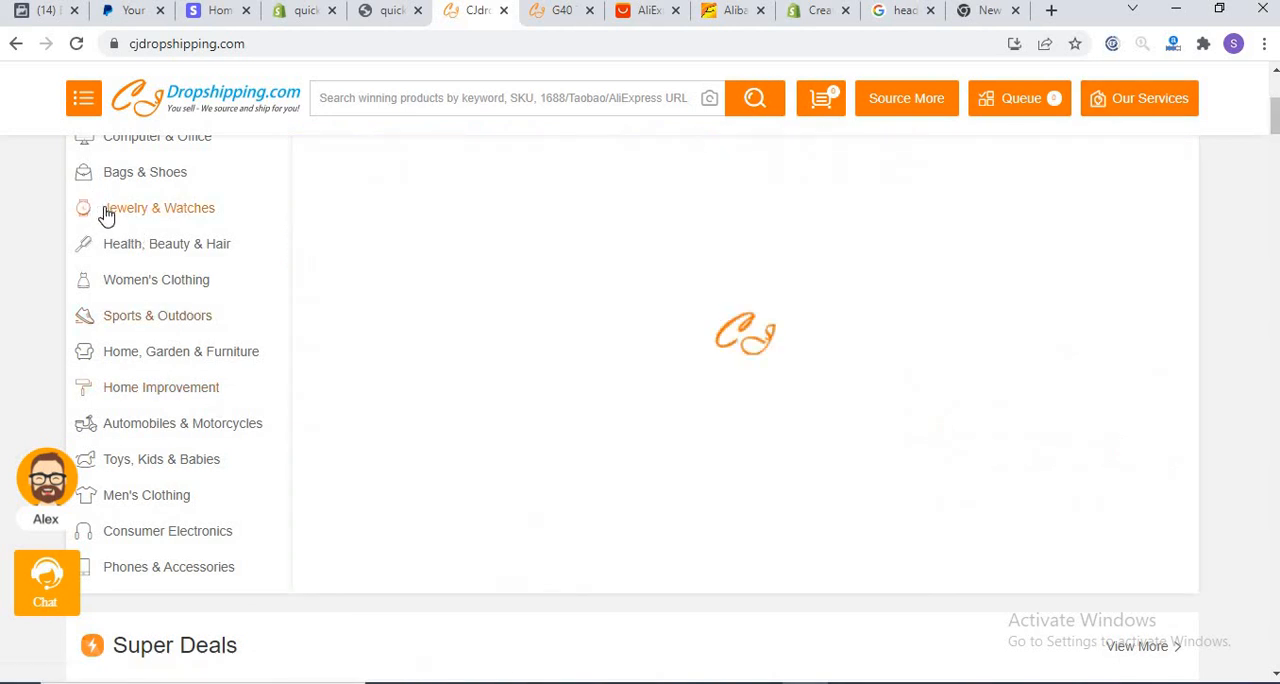
pyautogui.moveTo(158, 430)
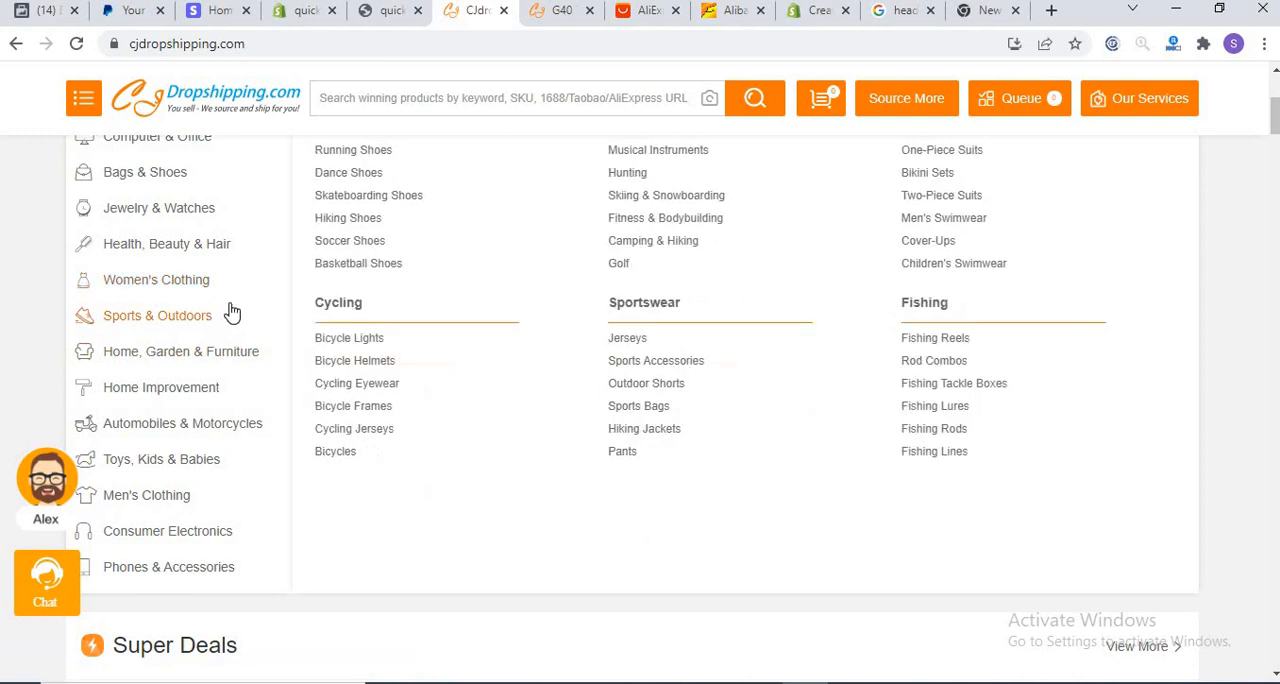
pyautogui.moveTo(170, 232)
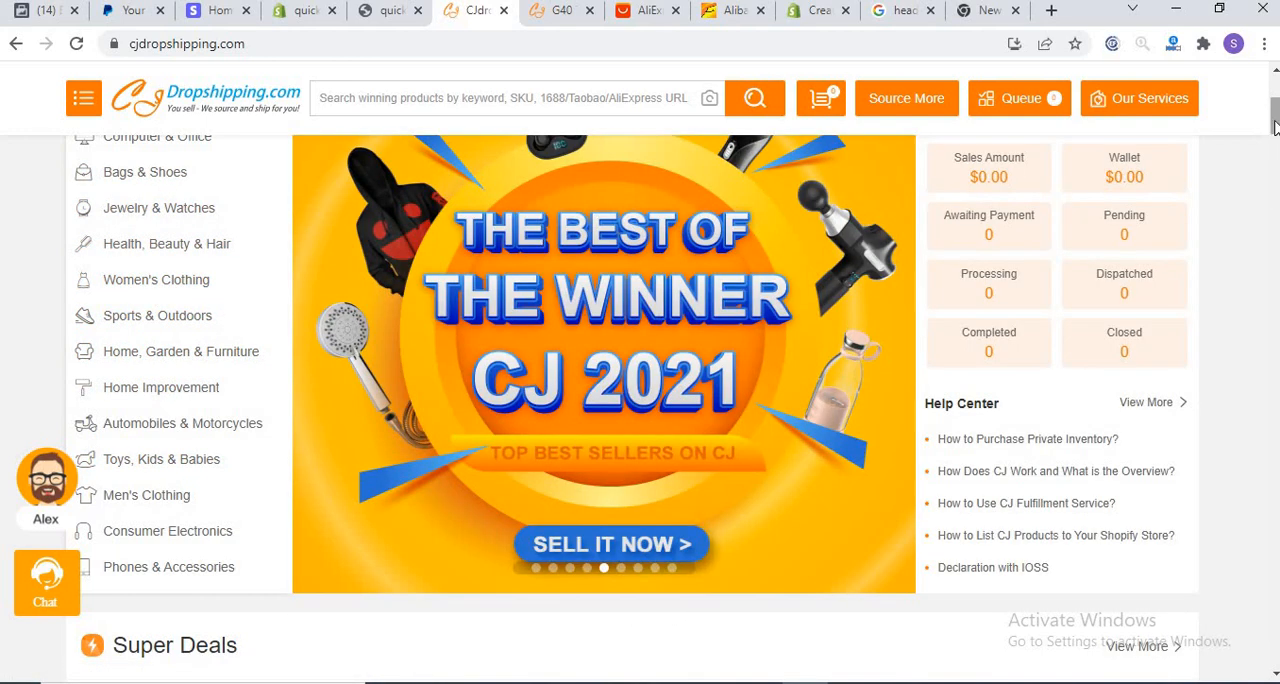
pyautogui.moveTo(1275, 128); pyautogui.dragTo(1275, 96)
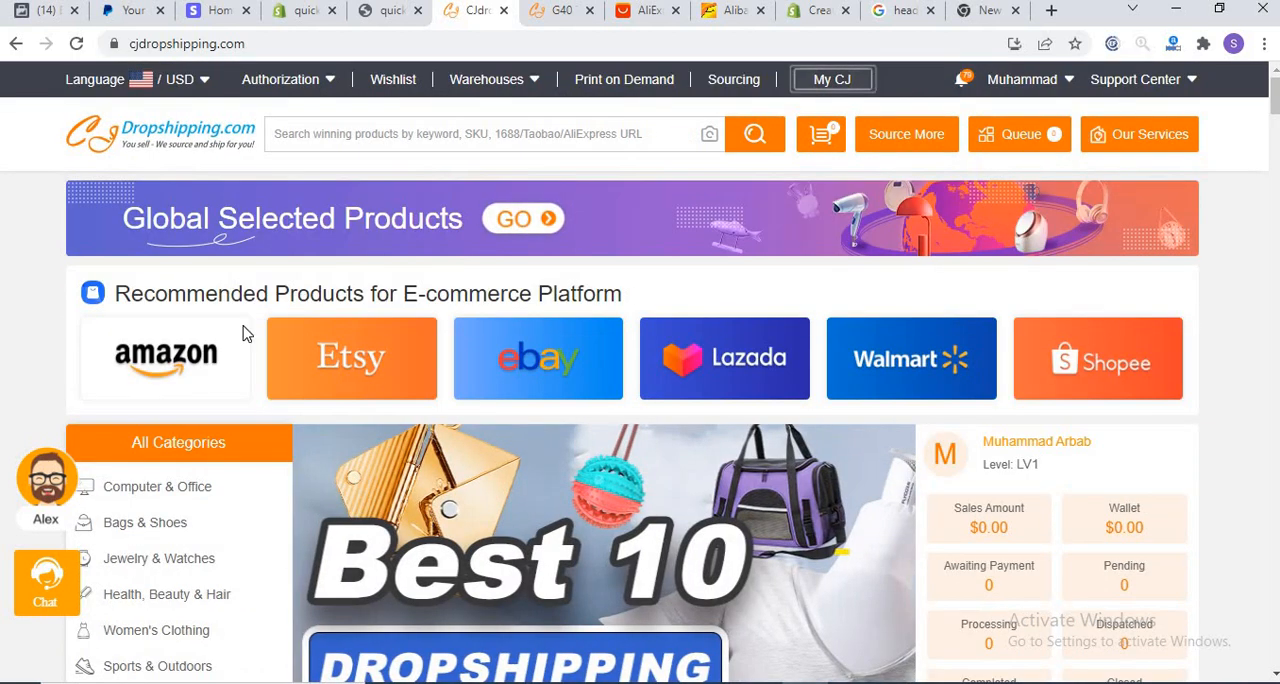
pyautogui.moveTo(137, 486)
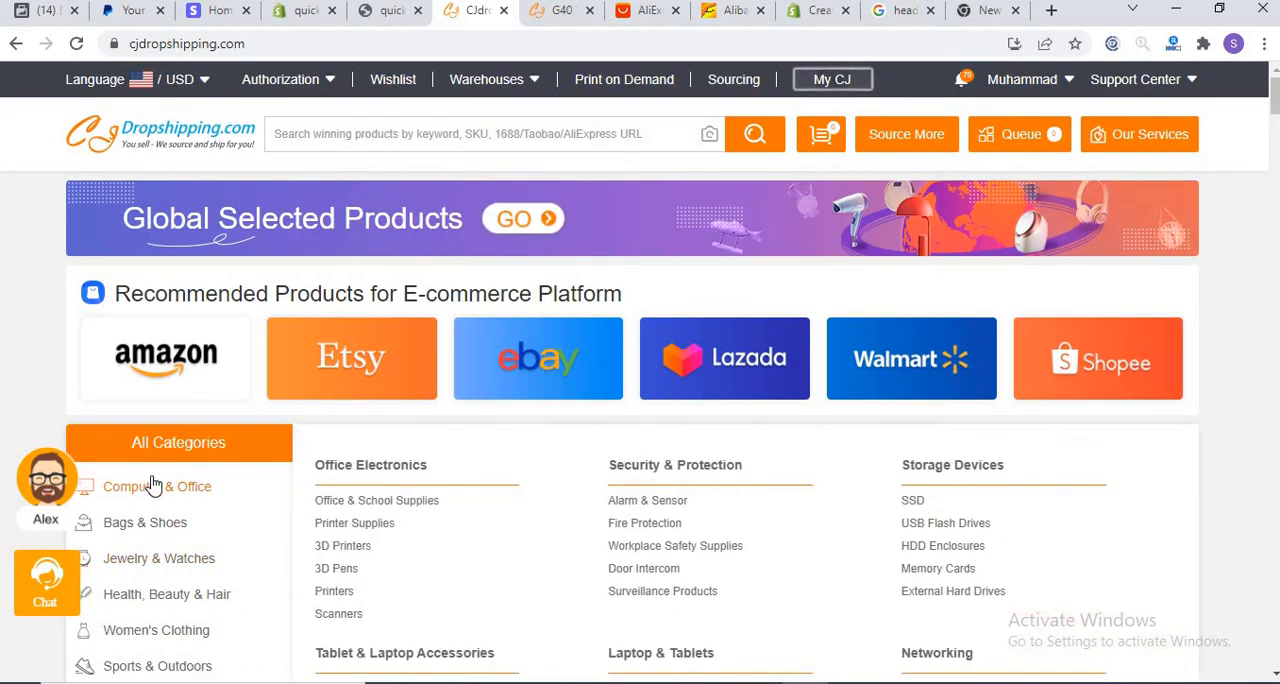
pyautogui.click(376, 500)
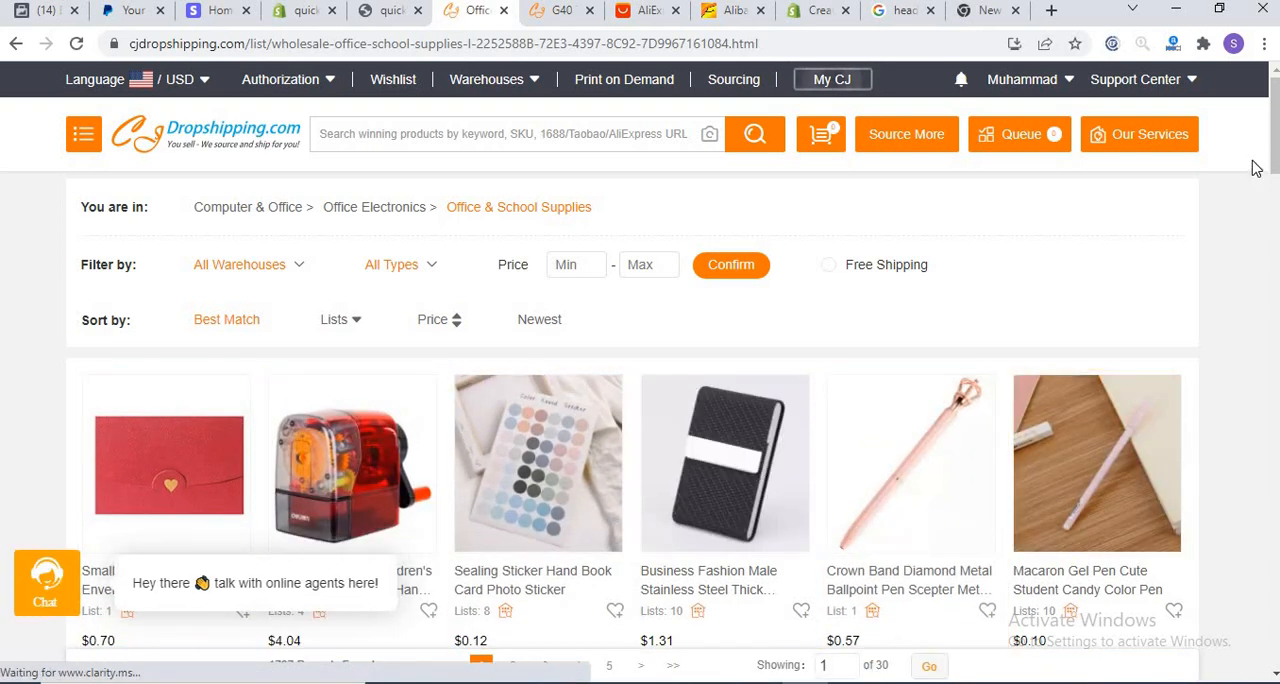
# Step: Start listing the Business Fashion Male Stainless Steel case from the China Warehouse and choose quickmet - Shopify as the store
pyautogui.moveTo(1274, 150)
pyautogui.mouseDown()
pyautogui.moveTo(1273, 243)
pyautogui.moveTo(1273, 165)
pyautogui.mouseUp()
pyautogui.click(763, 485)
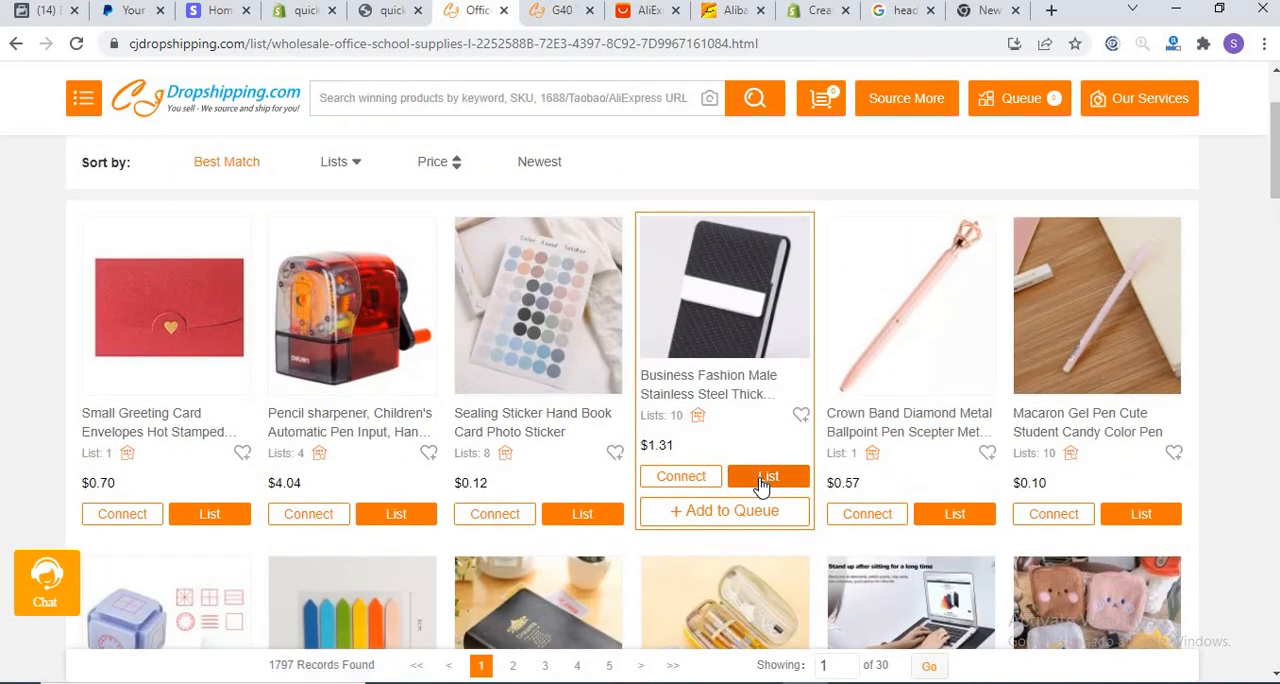
pyautogui.click(765, 478)
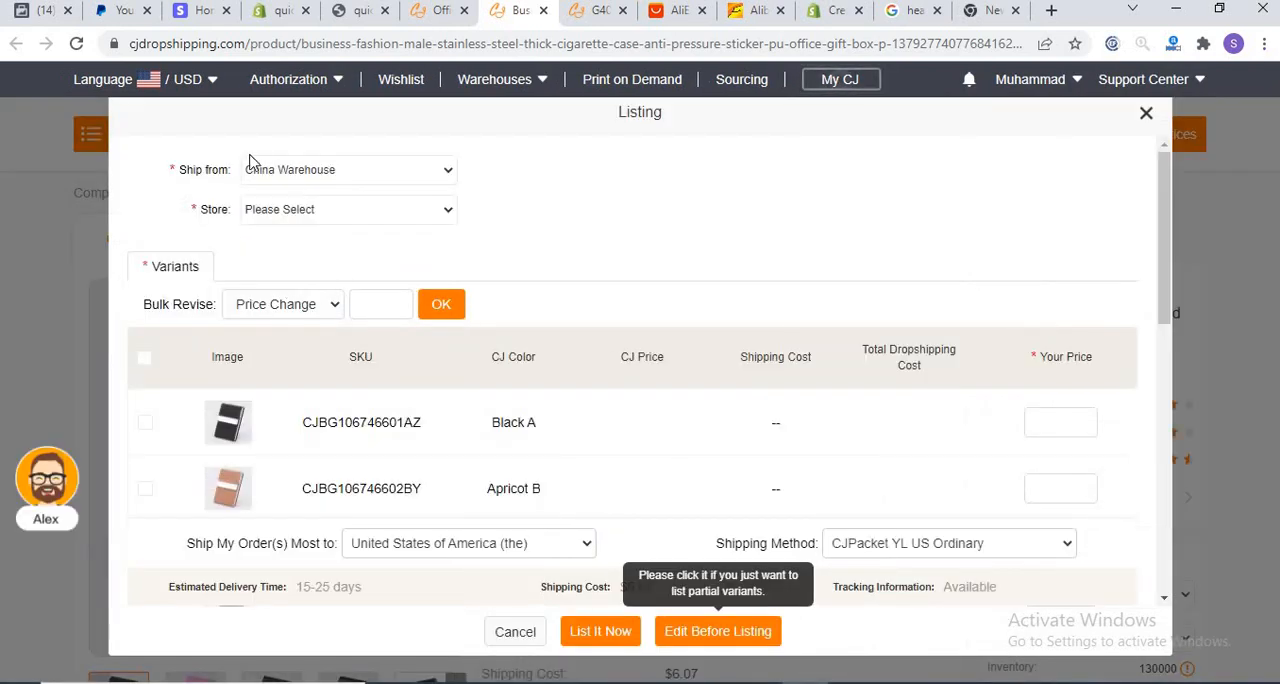
pyautogui.click(351, 180)
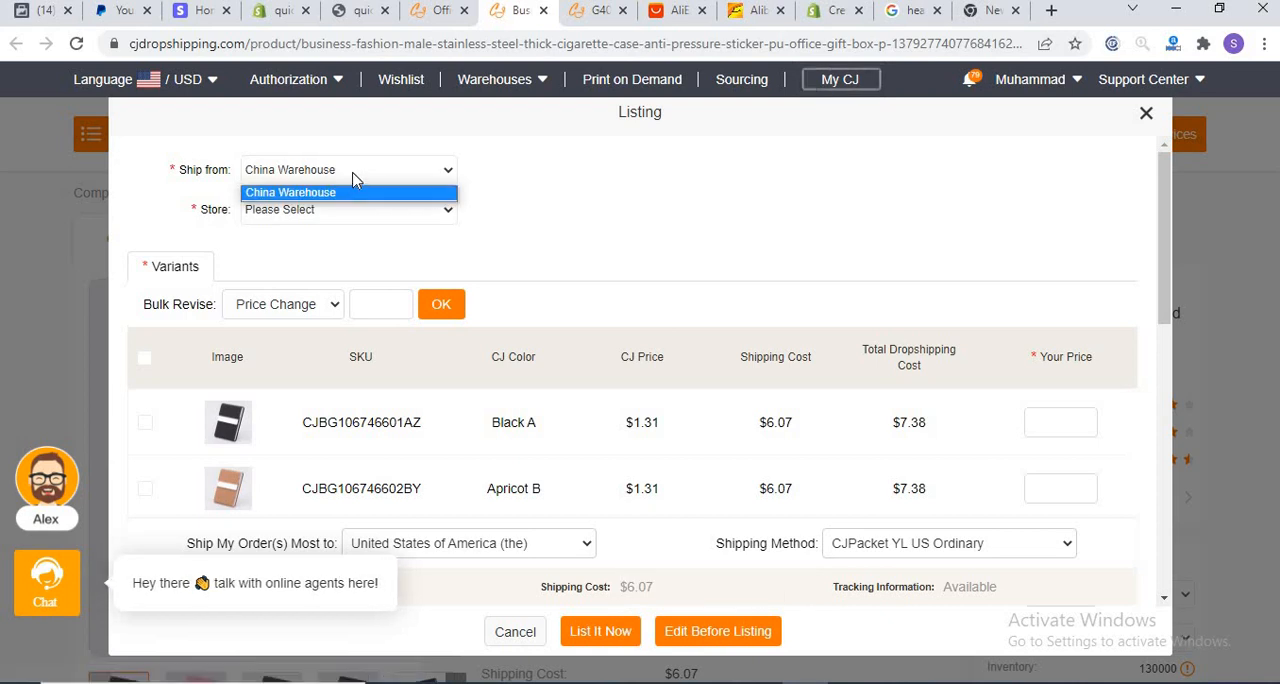
pyautogui.click(352, 178)
pyautogui.click(352, 209)
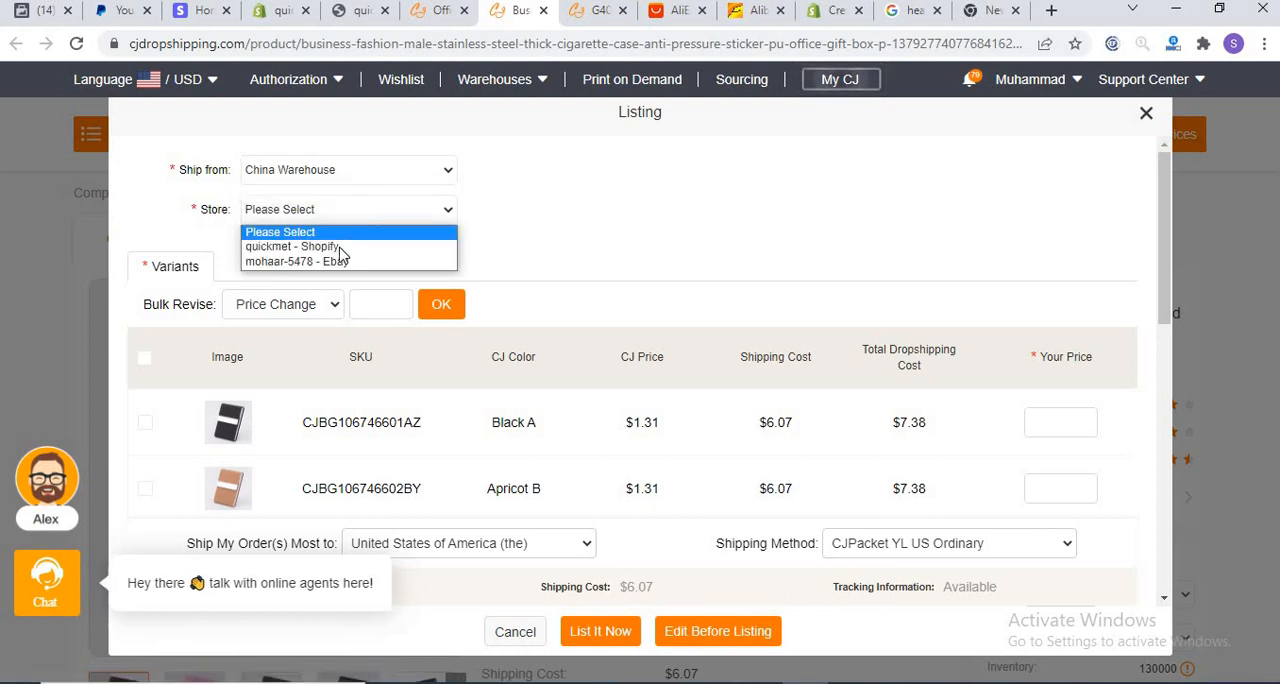
pyautogui.click(341, 248)
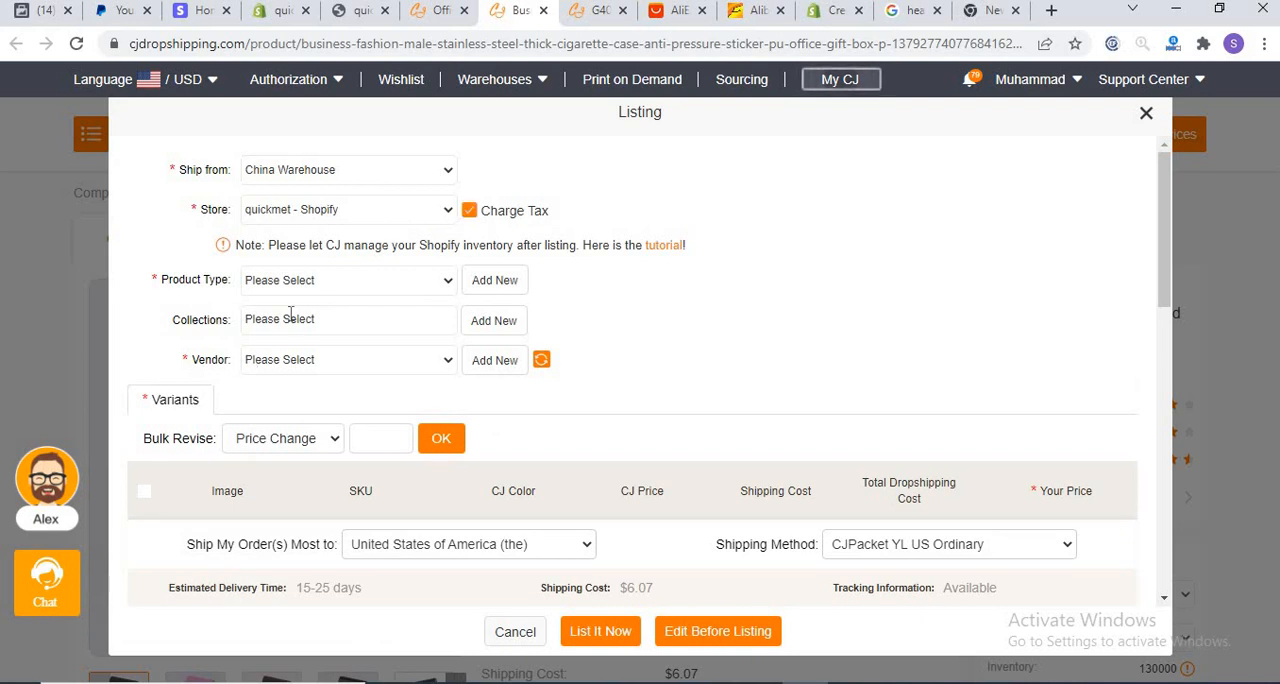
# Step: Add a new product type named Office and assign the listing to the Home page collection
pyautogui.click(323, 286)
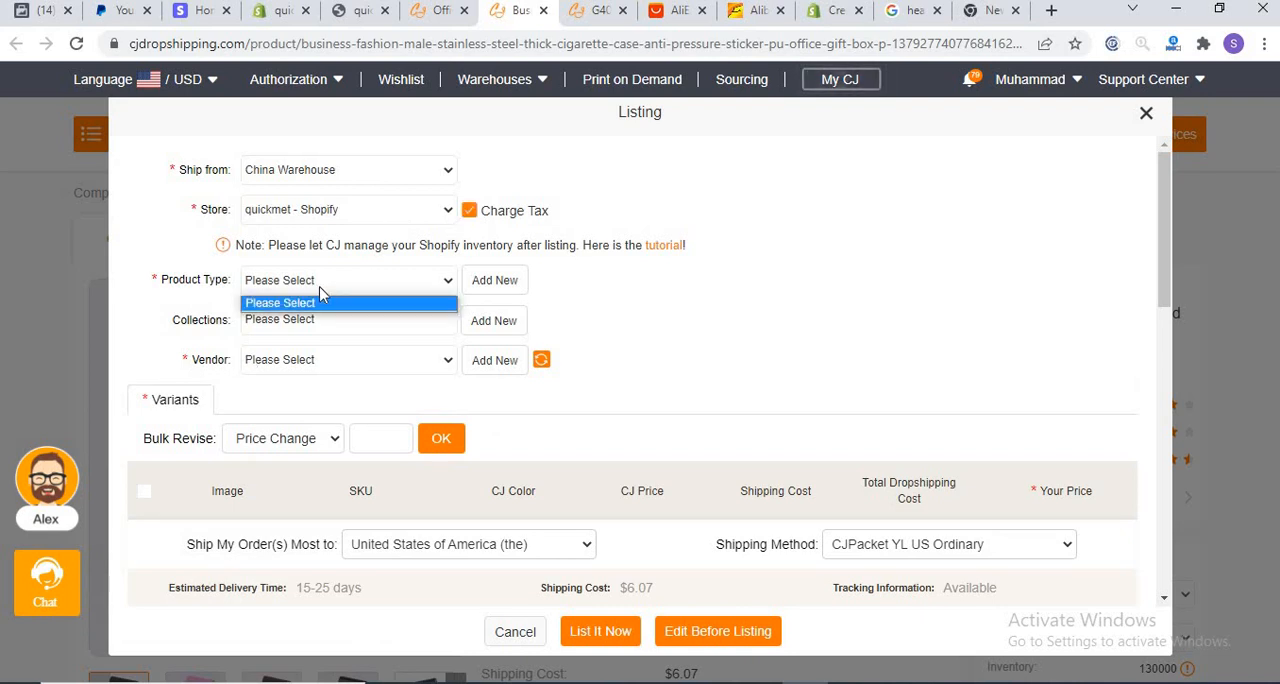
pyautogui.click(476, 284)
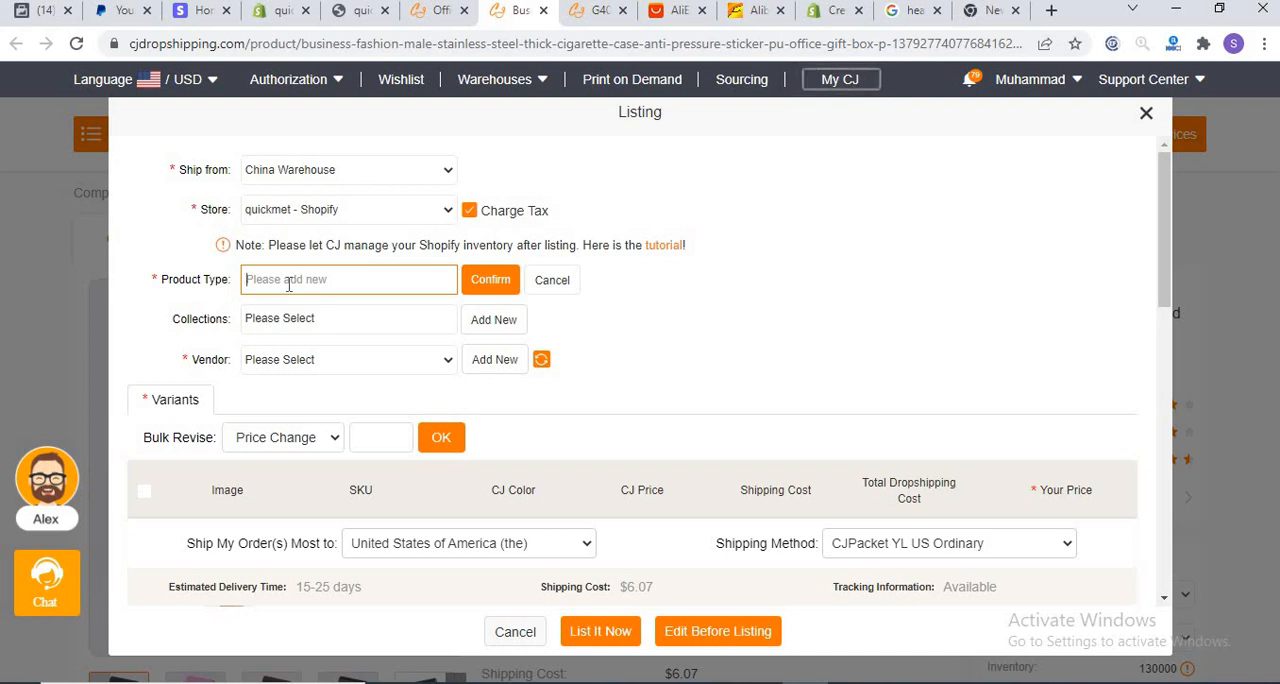
pyautogui.write('Office')
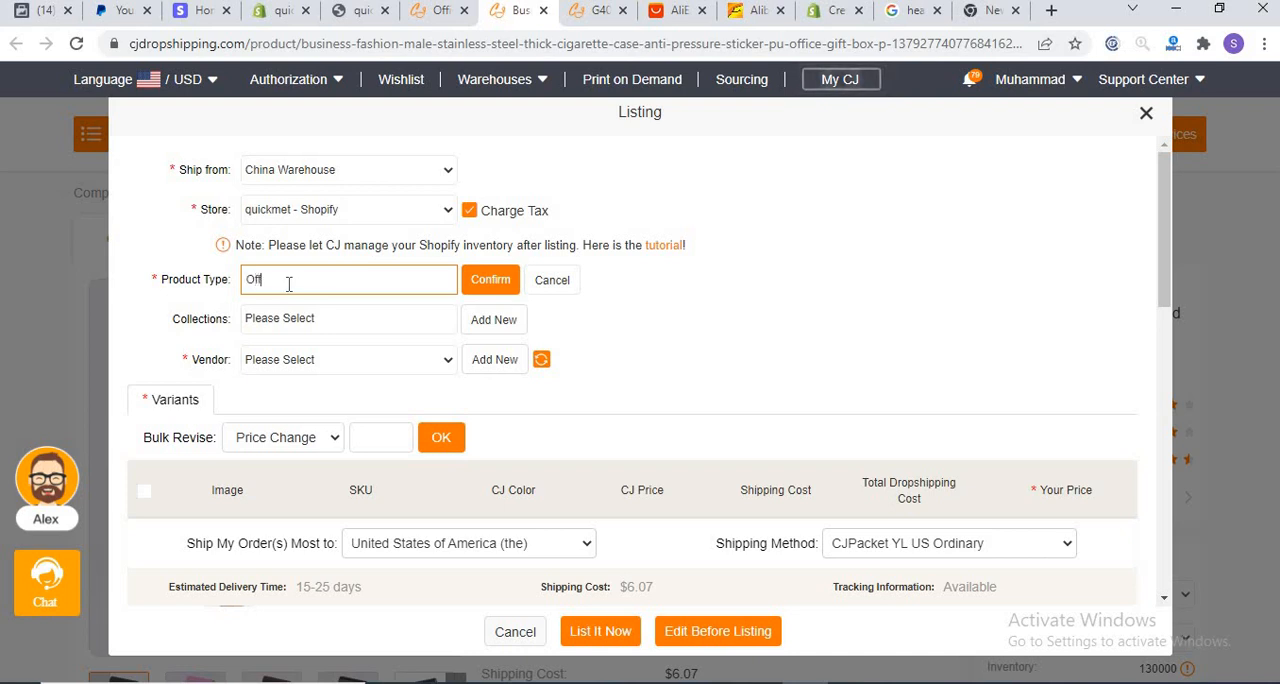
pyautogui.click(466, 280)
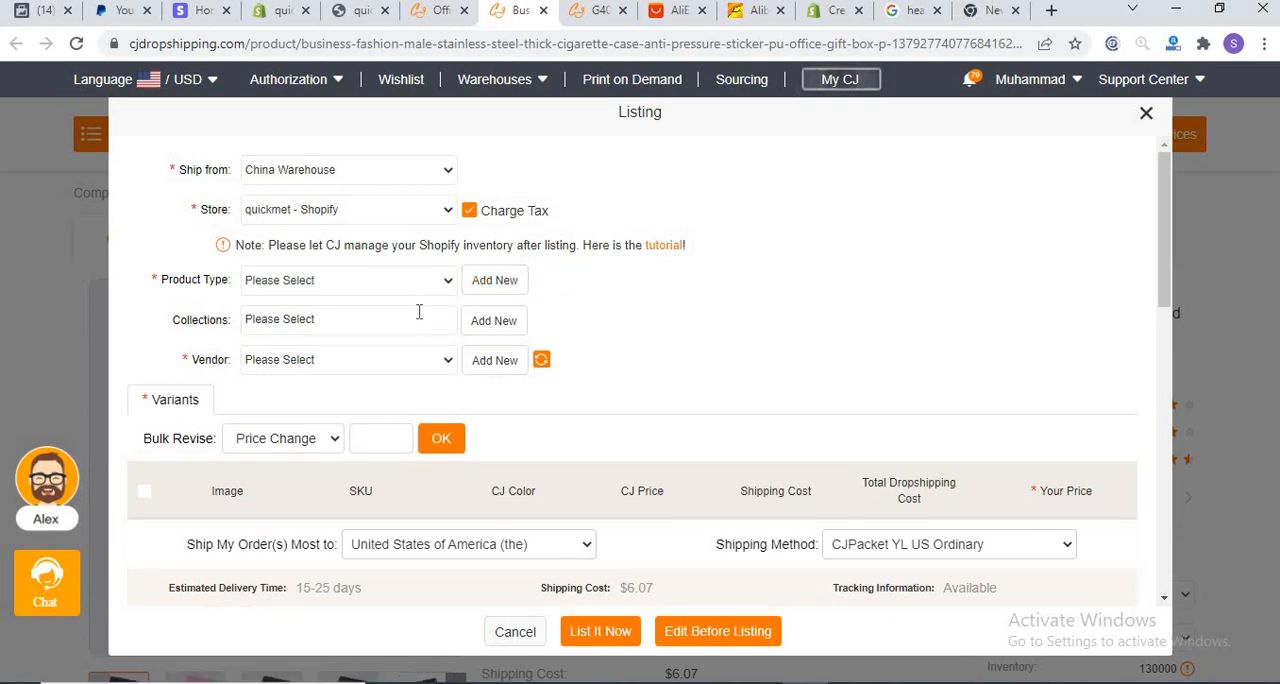
pyautogui.click(420, 319)
pyautogui.click(344, 379)
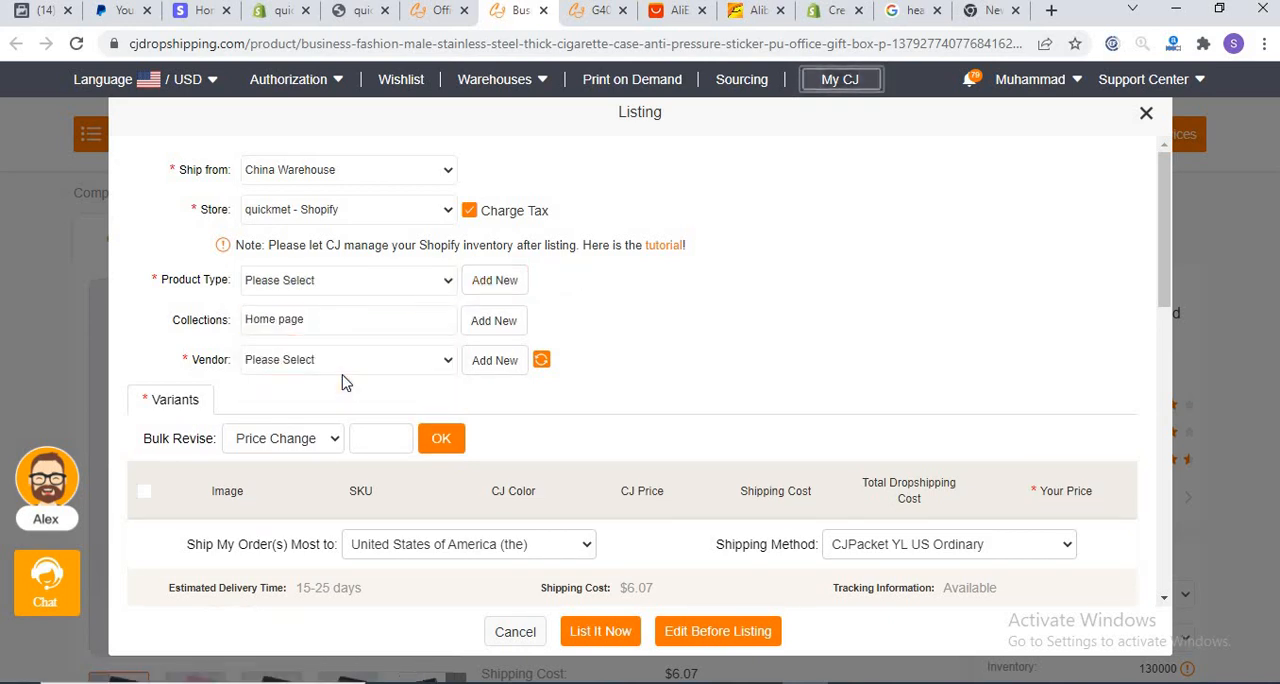
# Step: Set the listing's vendor to quickmet and look through the product's colour variants
pyautogui.click(352, 365)
pyautogui.click(334, 400)
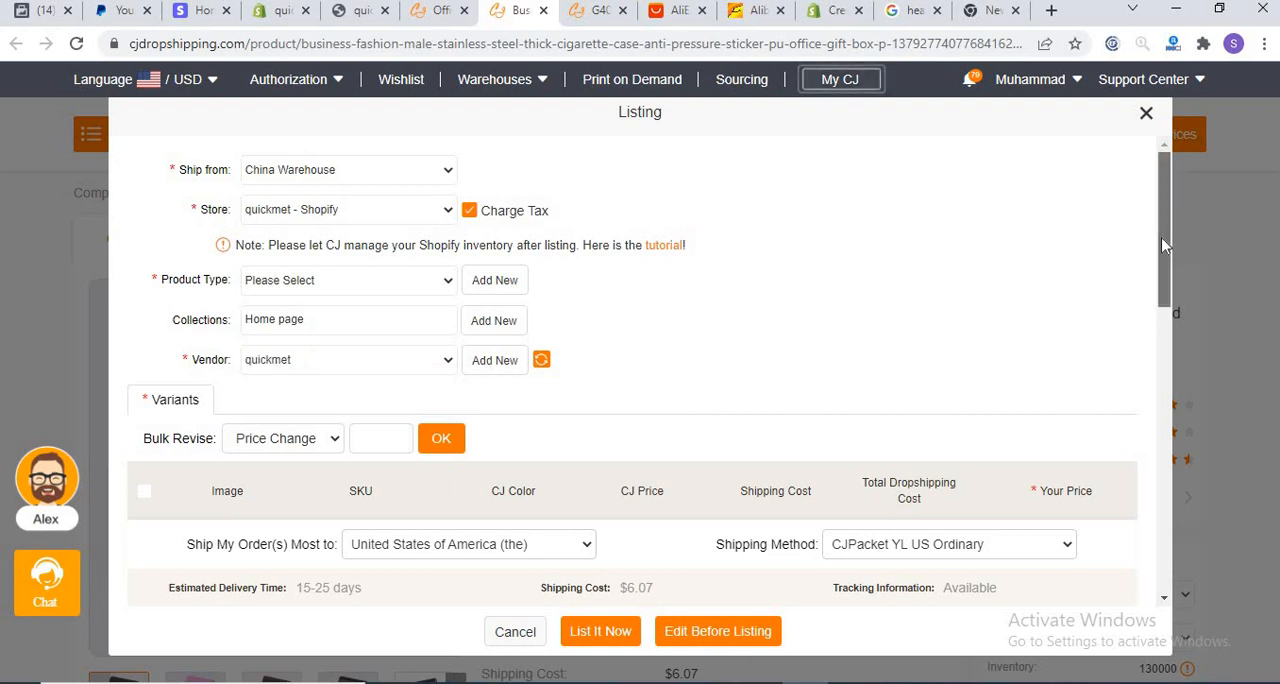
pyautogui.moveTo(1164, 222); pyautogui.dragTo(1160, 501)
pyautogui.scroll(1, 1168, 286)
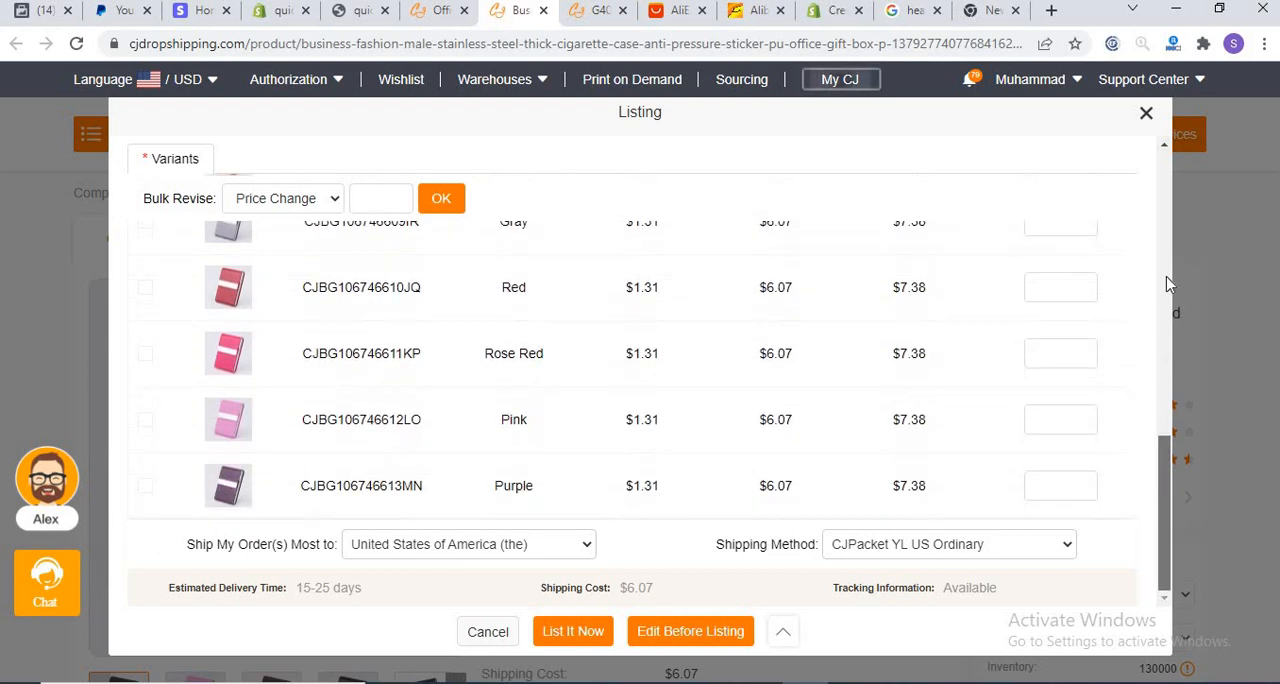
pyautogui.click(1166, 281)
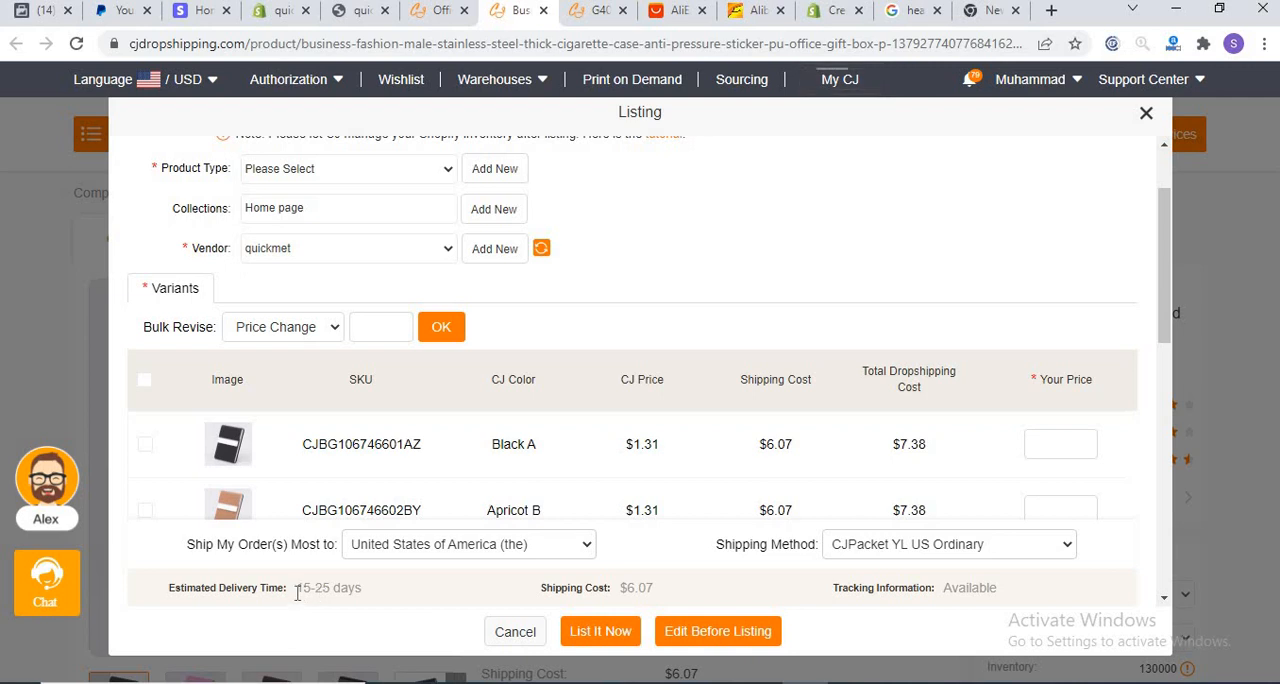
# Step: Try Uzbekistan and the United Kingdom as the main shipping destination to compare the variants' shipping costs
pyautogui.click(441, 554)
pyautogui.scroll(-1, 440, 516)
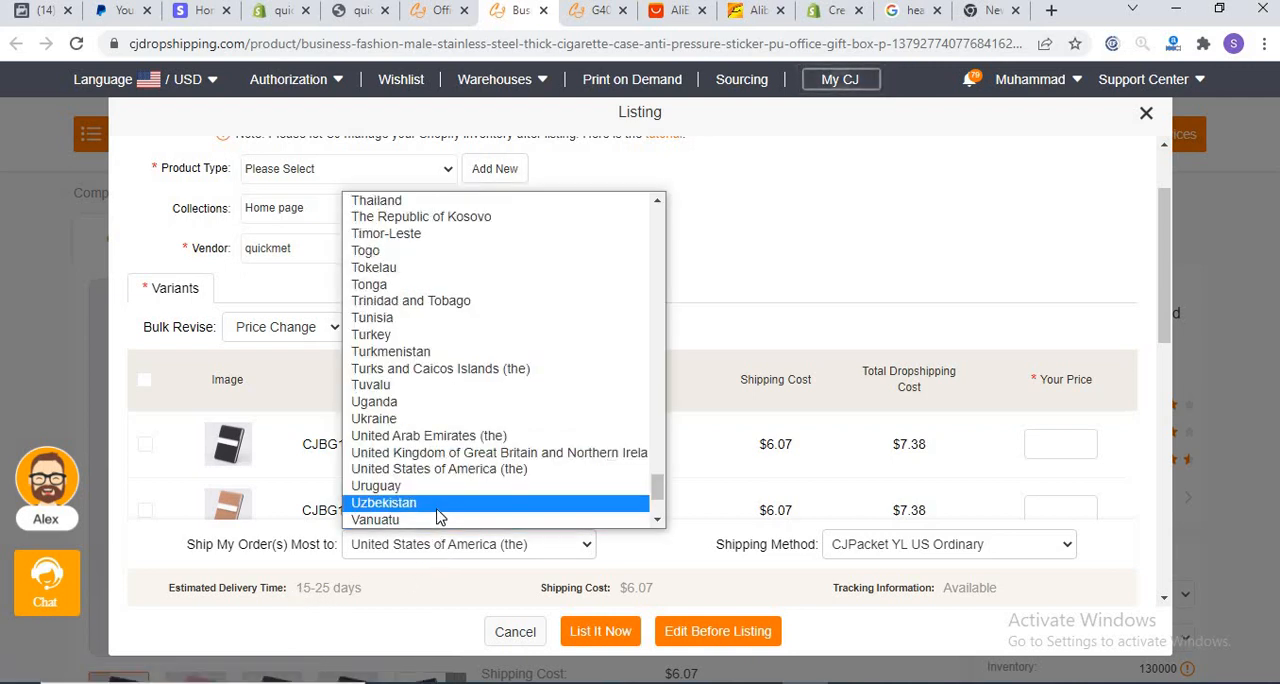
pyautogui.click(437, 503)
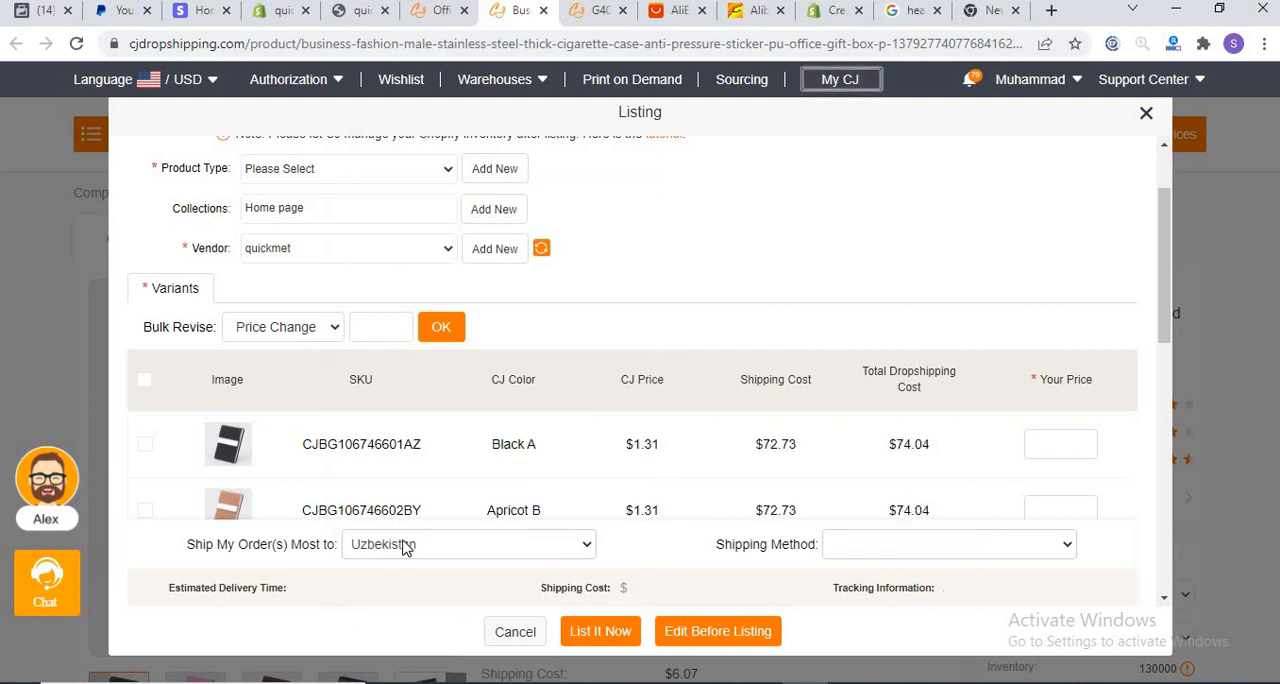
pyautogui.click(404, 546)
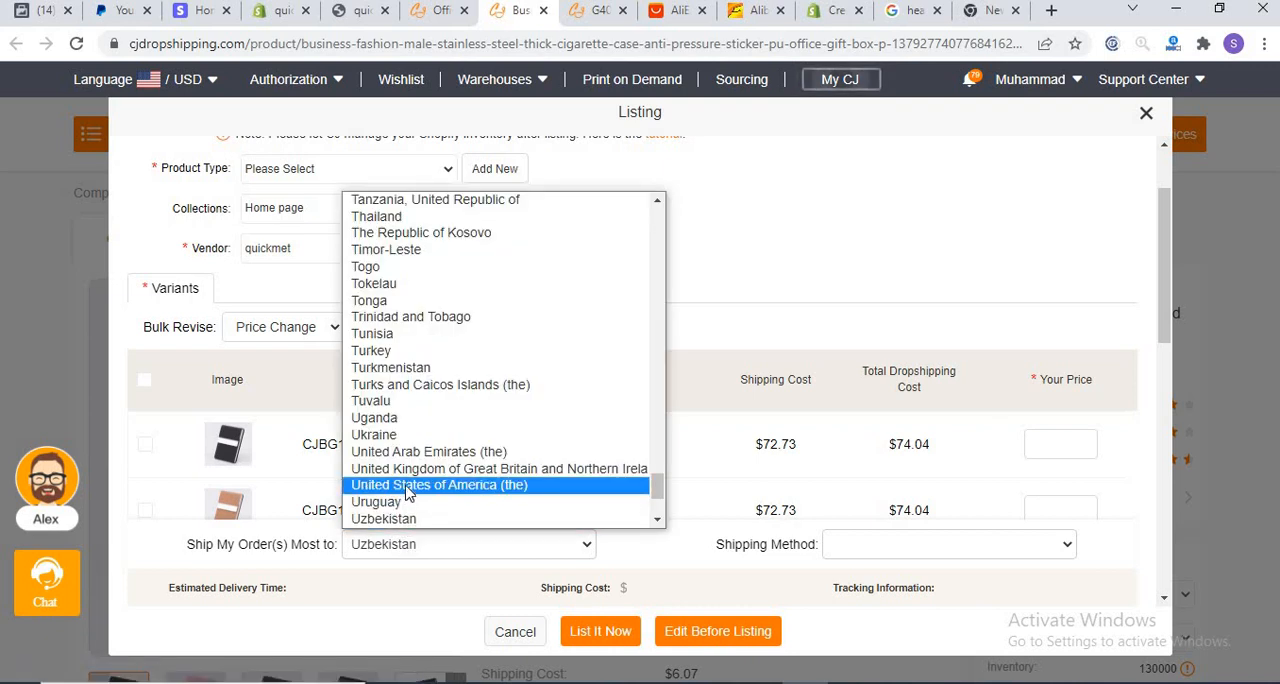
pyautogui.click(410, 469)
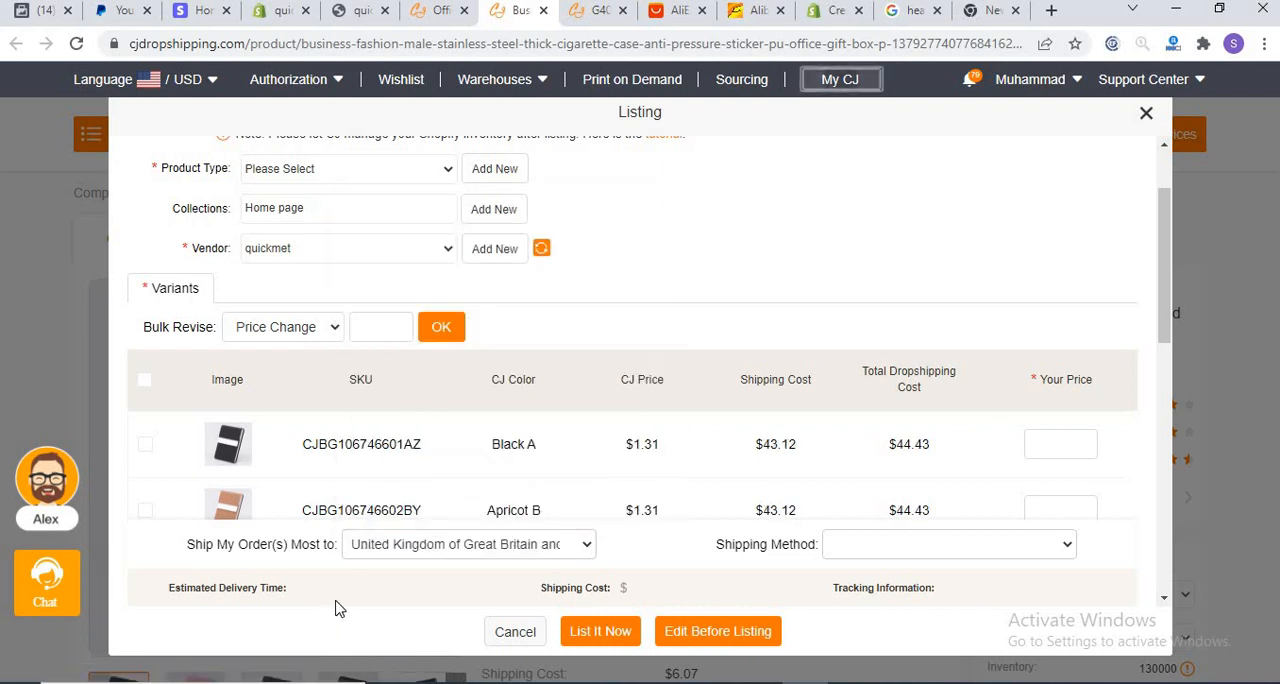
# Step: Set the main shipping destination to United States of America and the shipping method to CJPacket YL US Ordinary
pyautogui.click(421, 546)
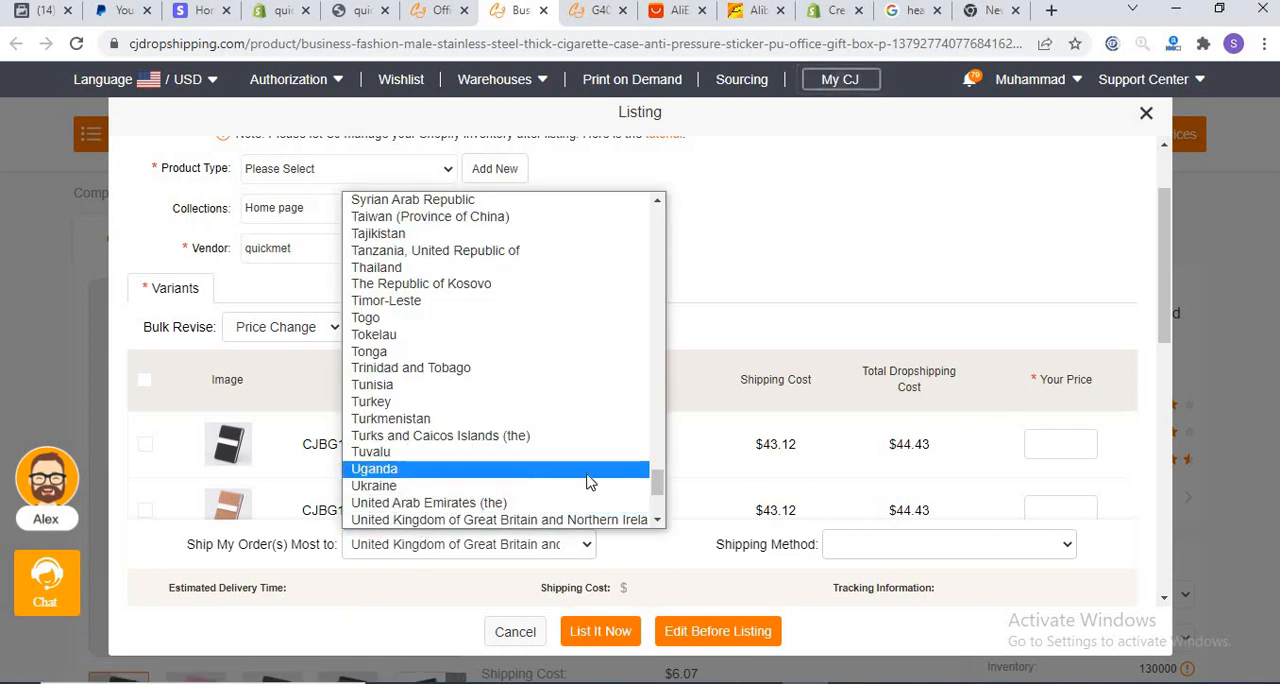
pyautogui.moveTo(657, 481); pyautogui.dragTo(658, 495)
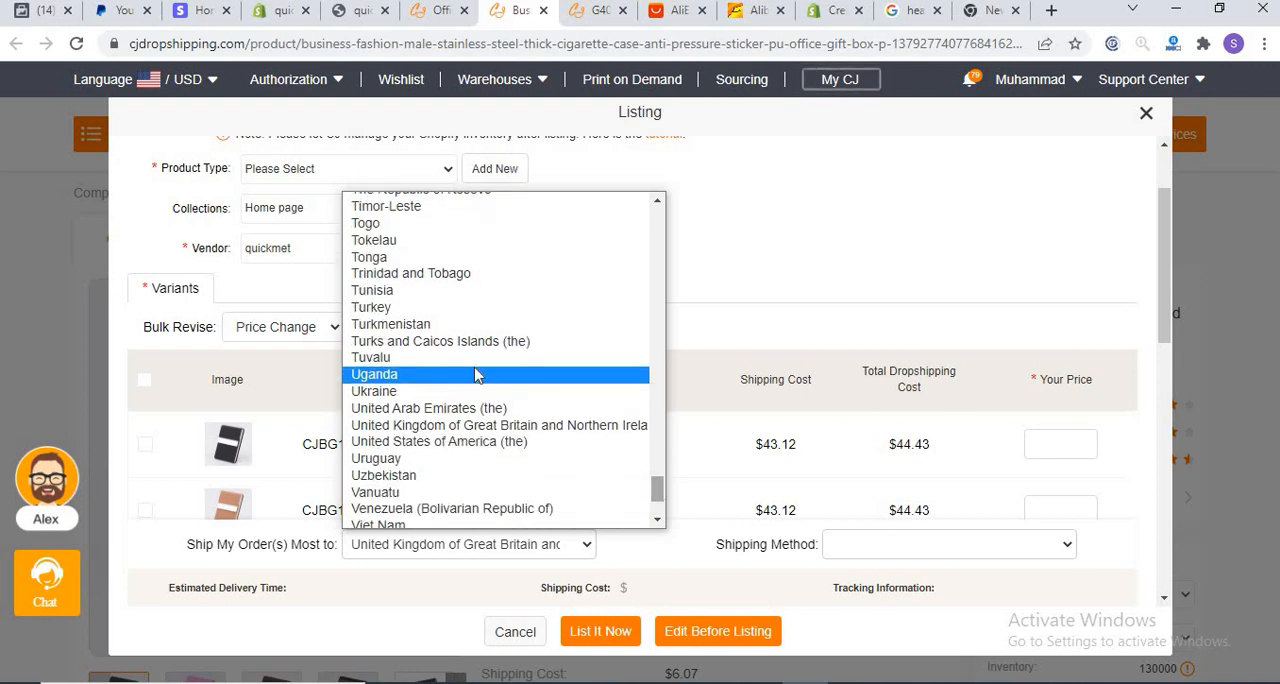
pyautogui.click(436, 443)
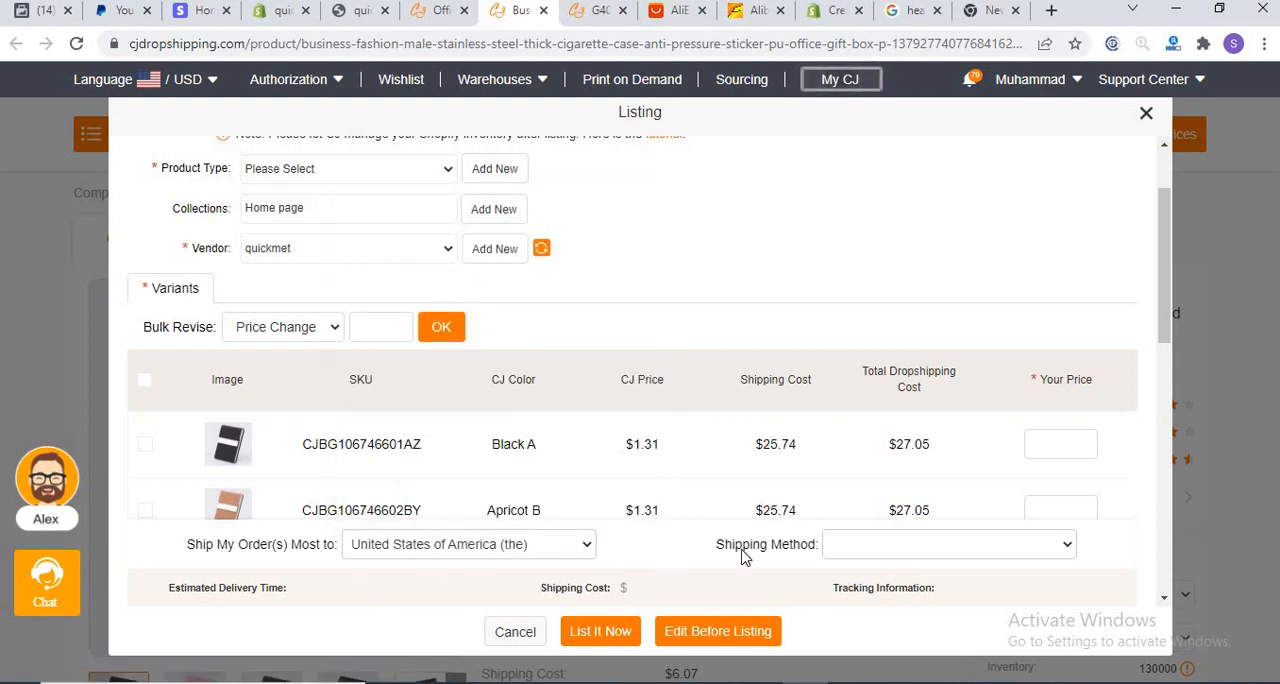
pyautogui.click(902, 551)
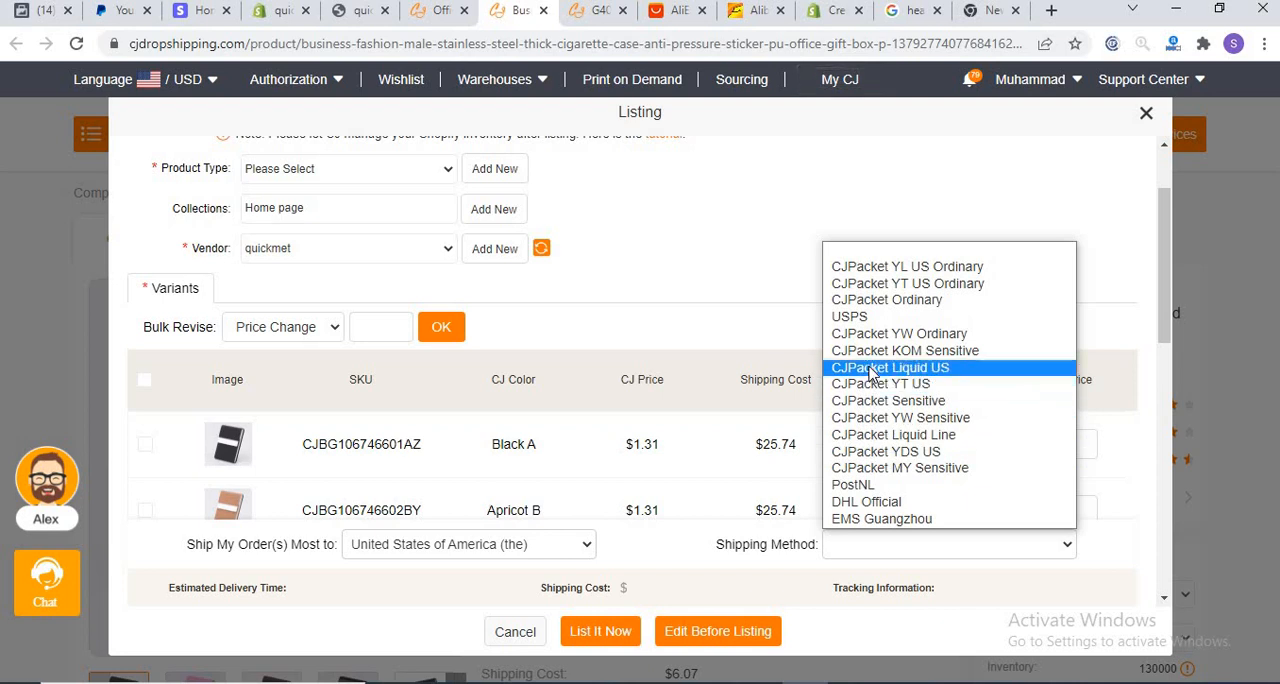
pyautogui.click(873, 271)
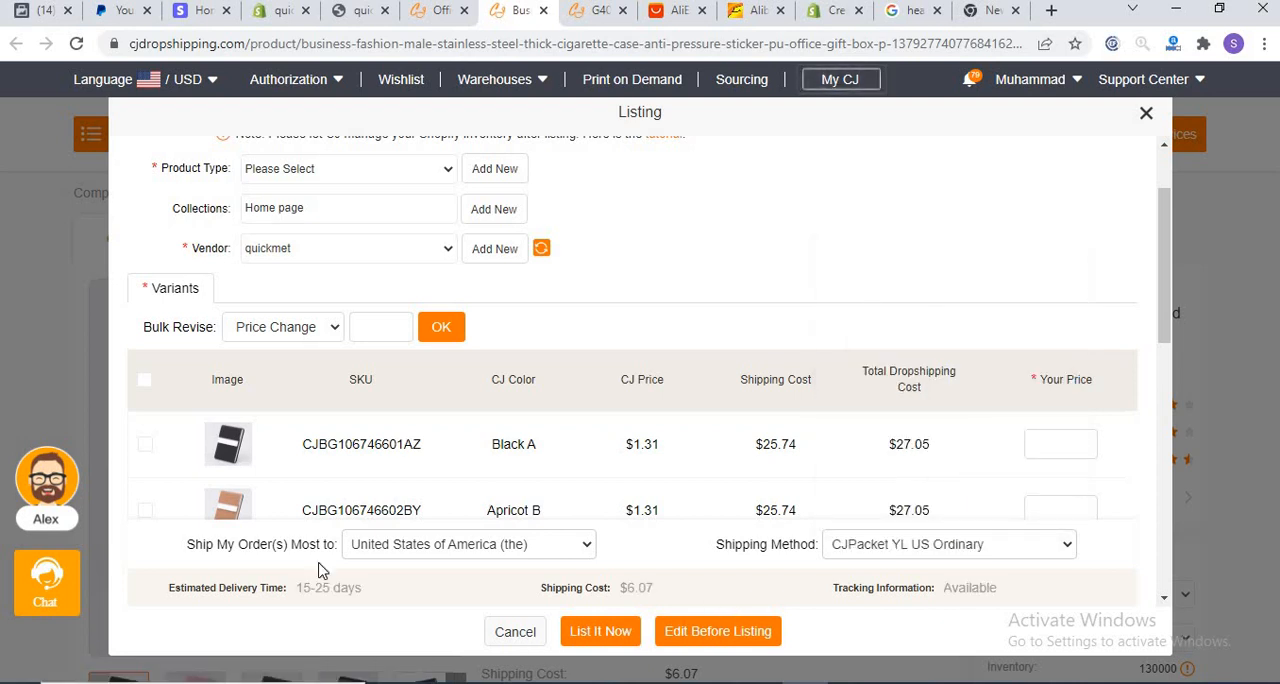
# Step: Try the United Kingdom as the shipping destination with the CJPacket YT Ordinary shipping method
pyautogui.click(401, 552)
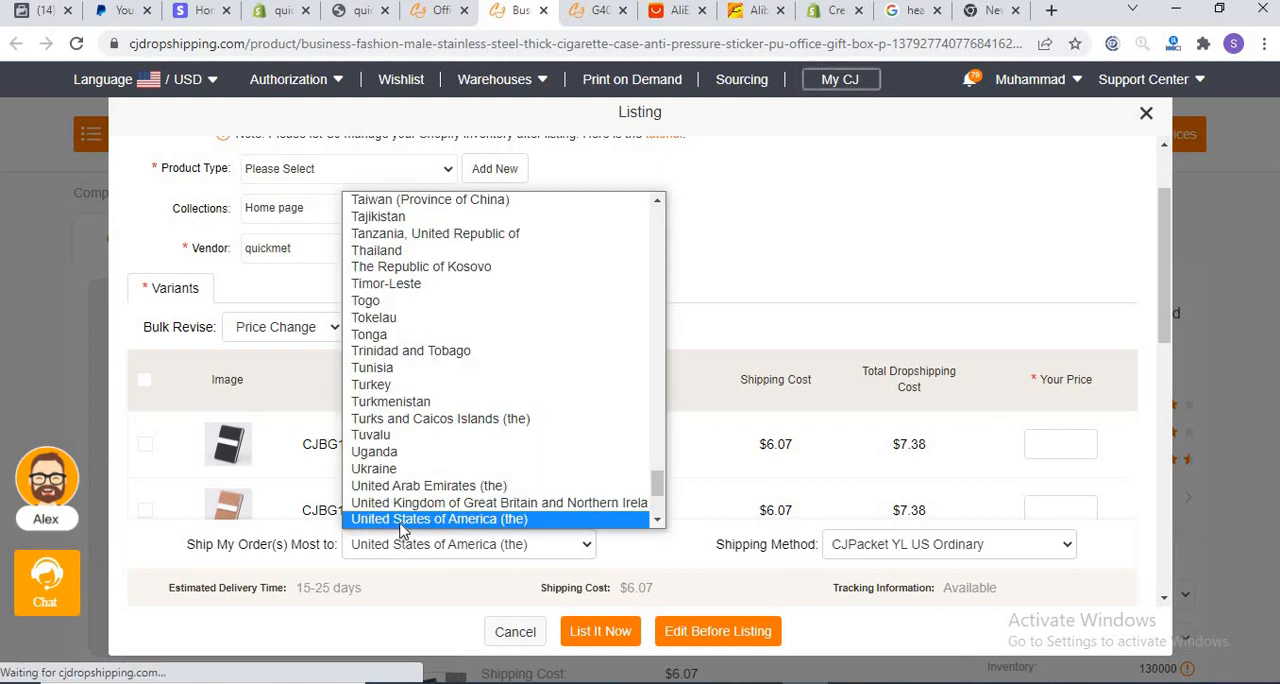
pyautogui.click(829, 537)
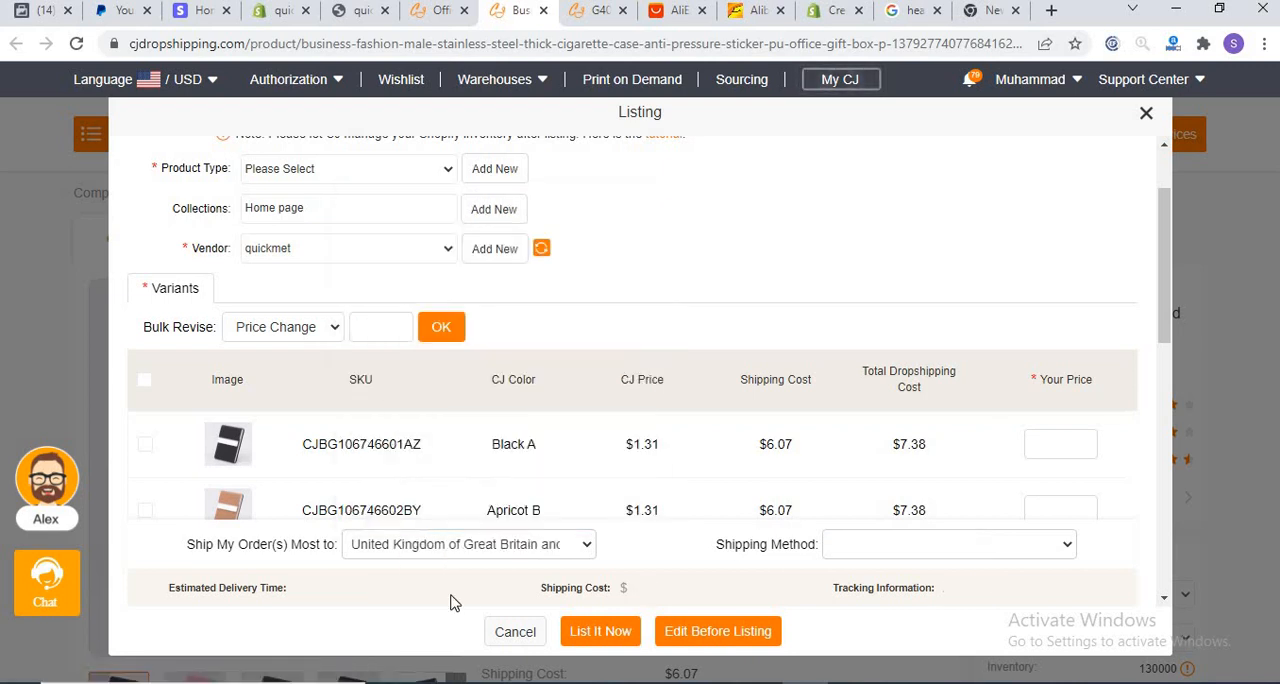
pyautogui.click(842, 547)
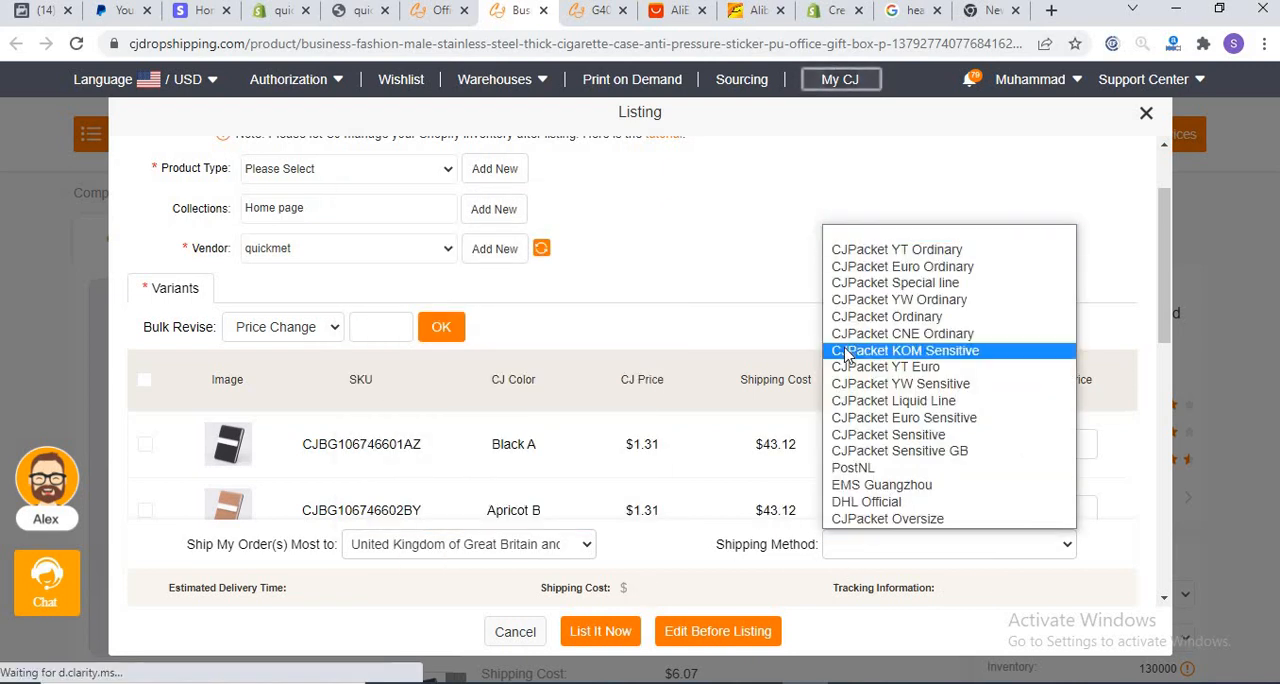
pyautogui.click(857, 250)
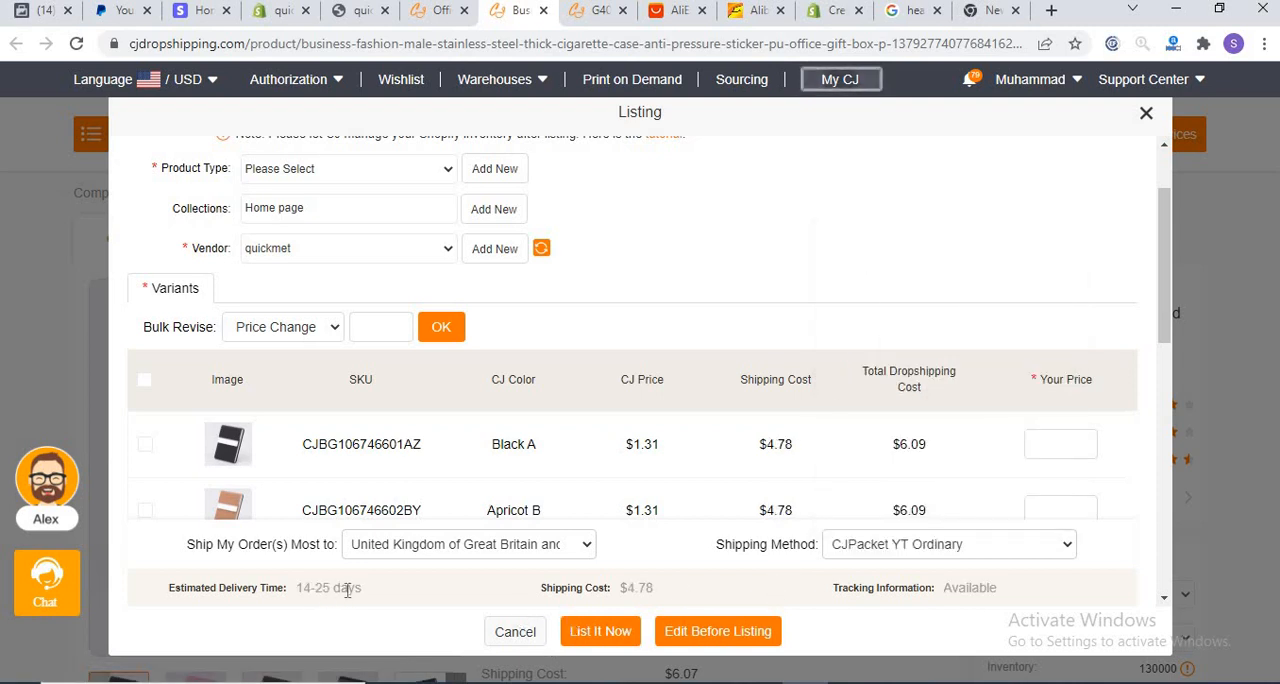
# Step: Compare the DHL Official and PostNL shipping methods for the United Kingdom, ending on CJPacket YT Ordinary
pyautogui.click(863, 550)
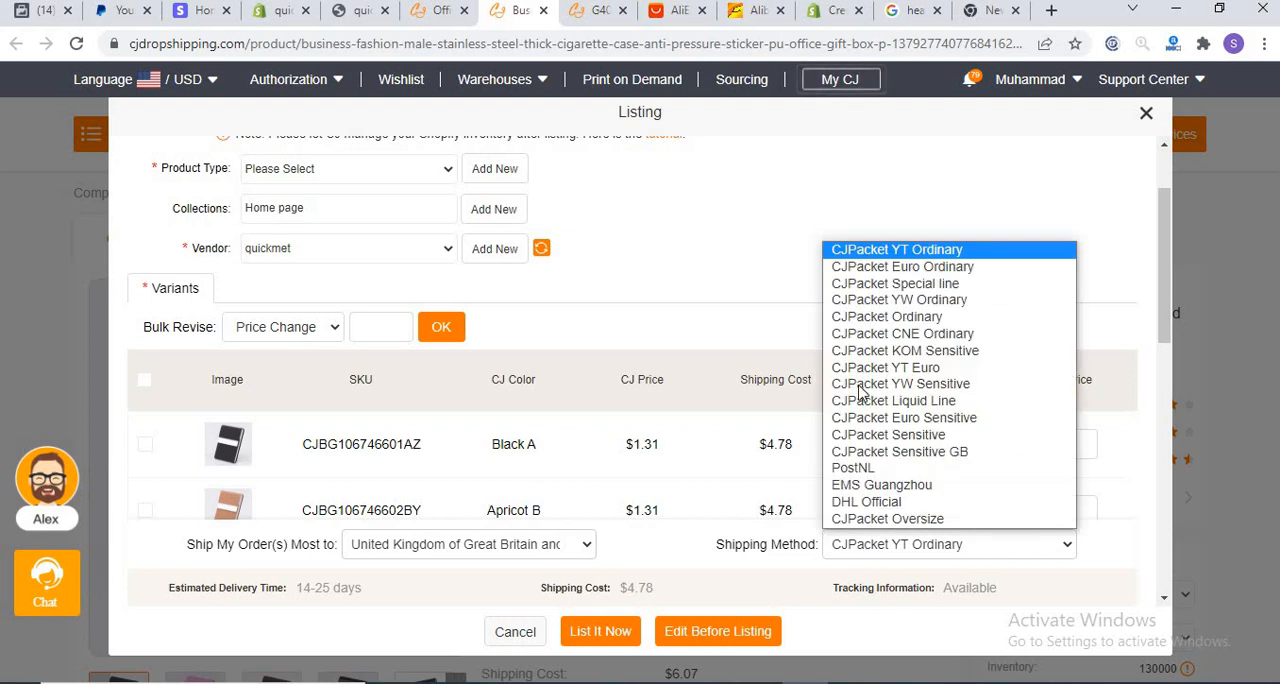
pyautogui.click(857, 502)
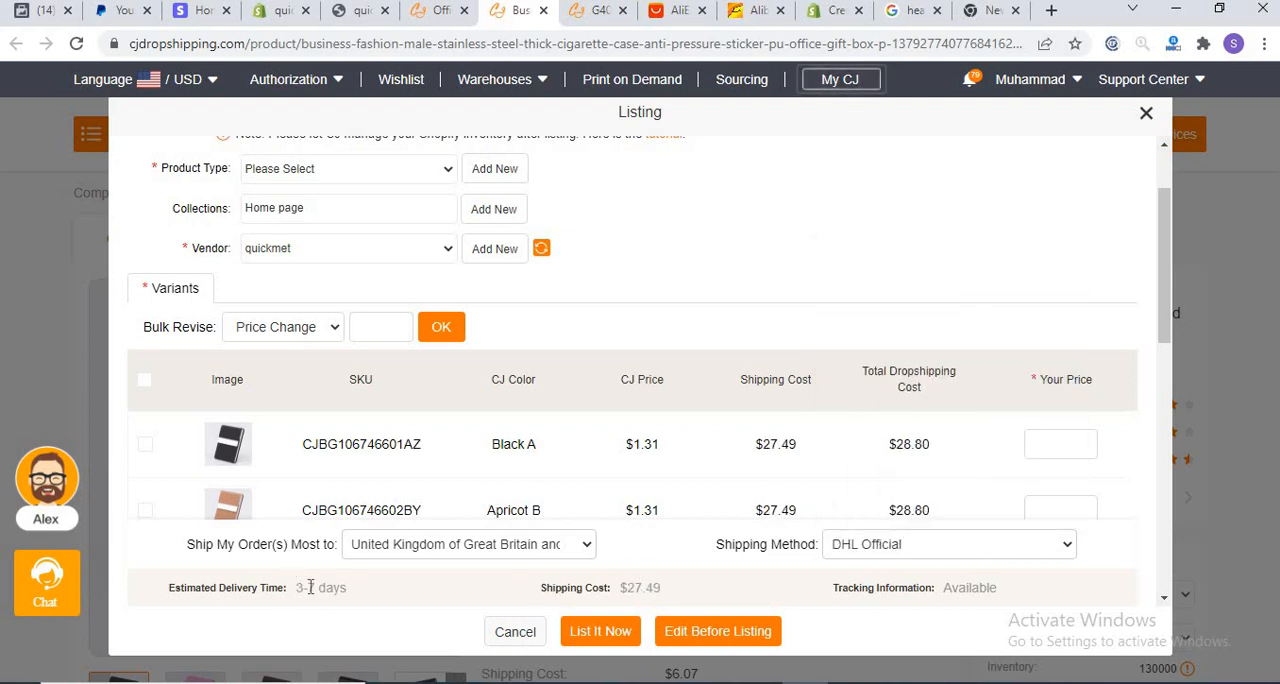
pyautogui.click(897, 546)
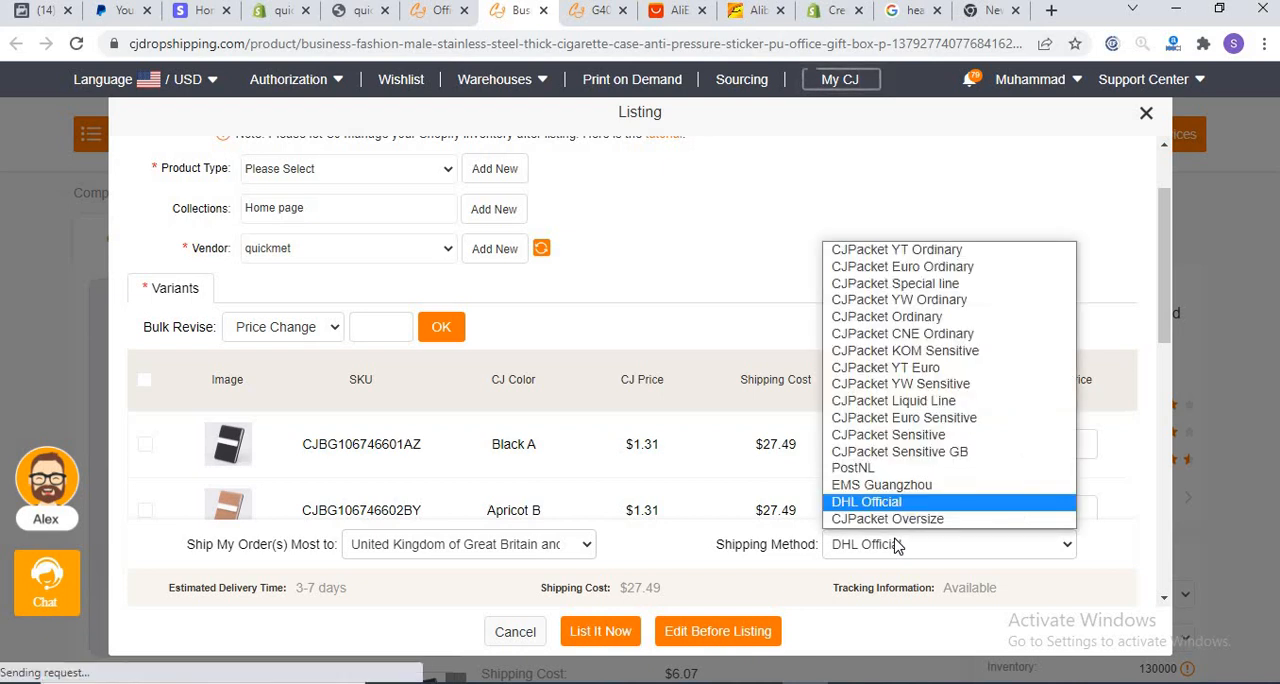
pyautogui.click(866, 475)
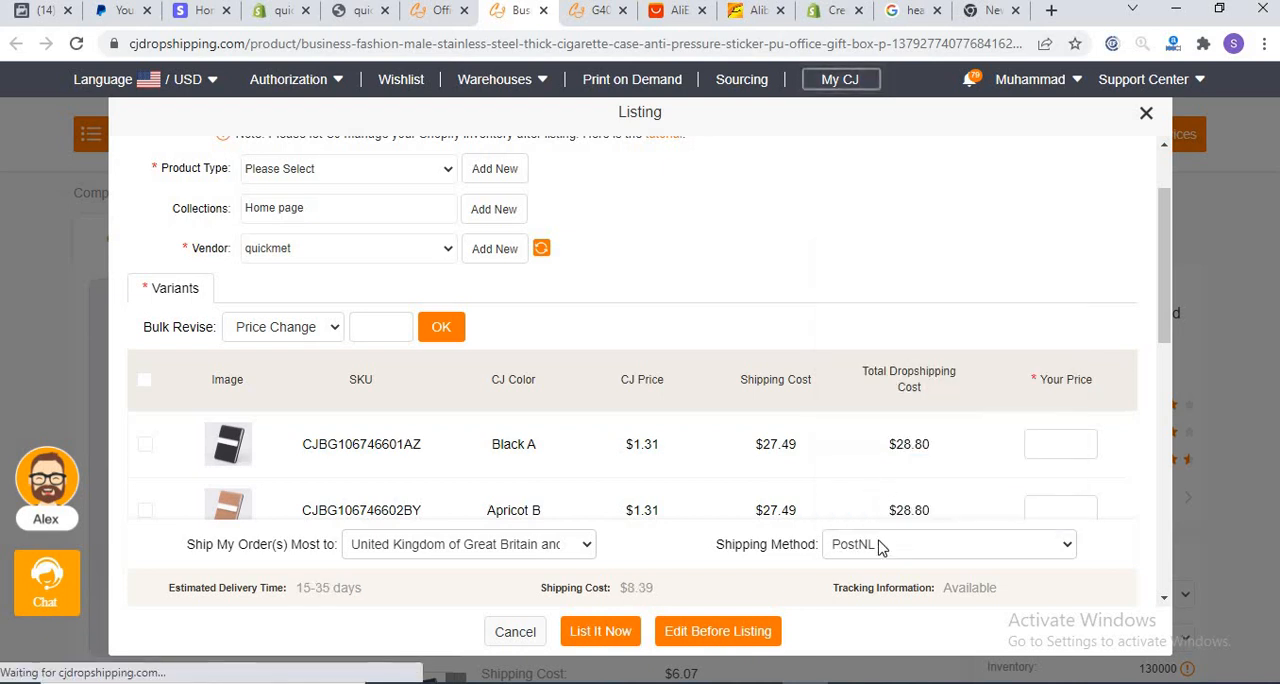
pyautogui.click(880, 545)
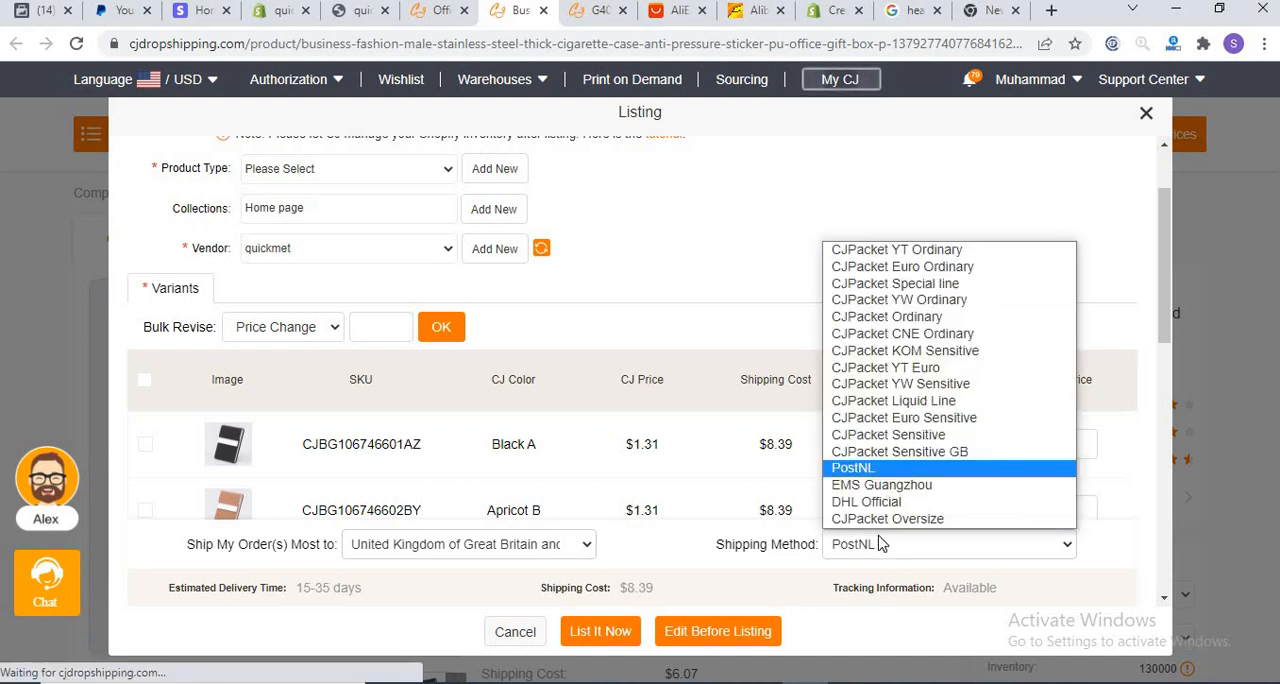
pyautogui.click(853, 250)
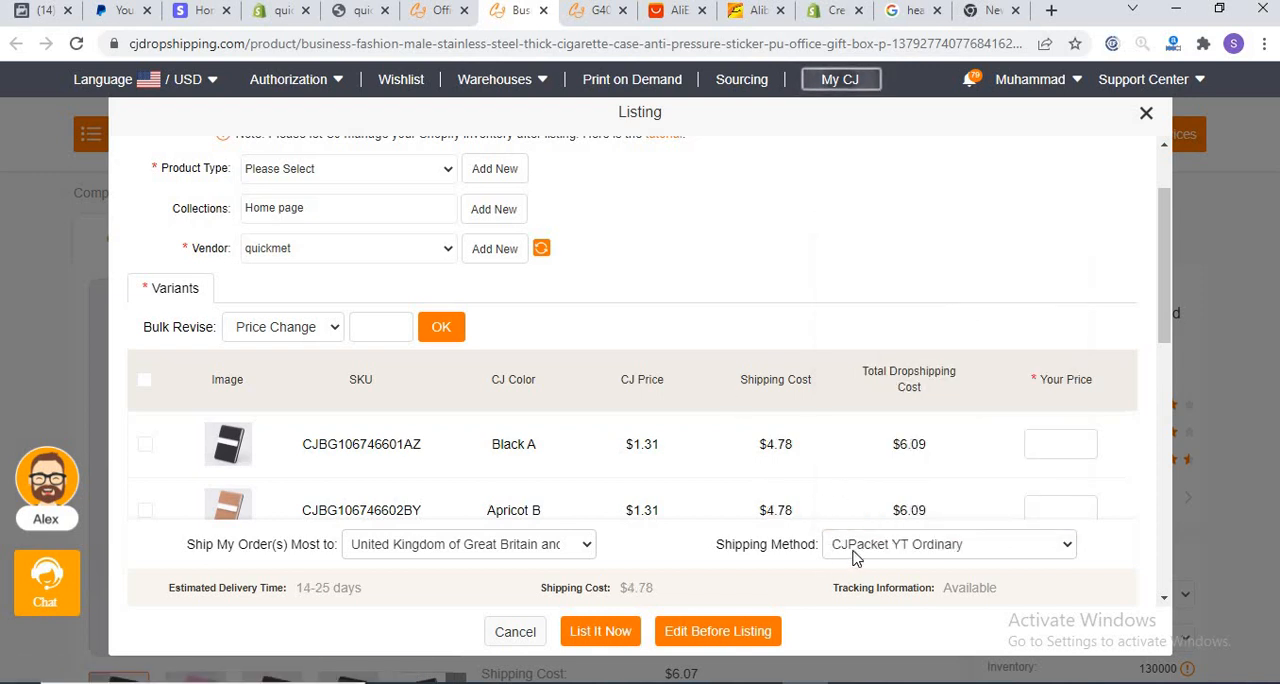
# Step: Set the main shipping destination to United States of America with DHL Official as the shipping method
pyautogui.click(463, 548)
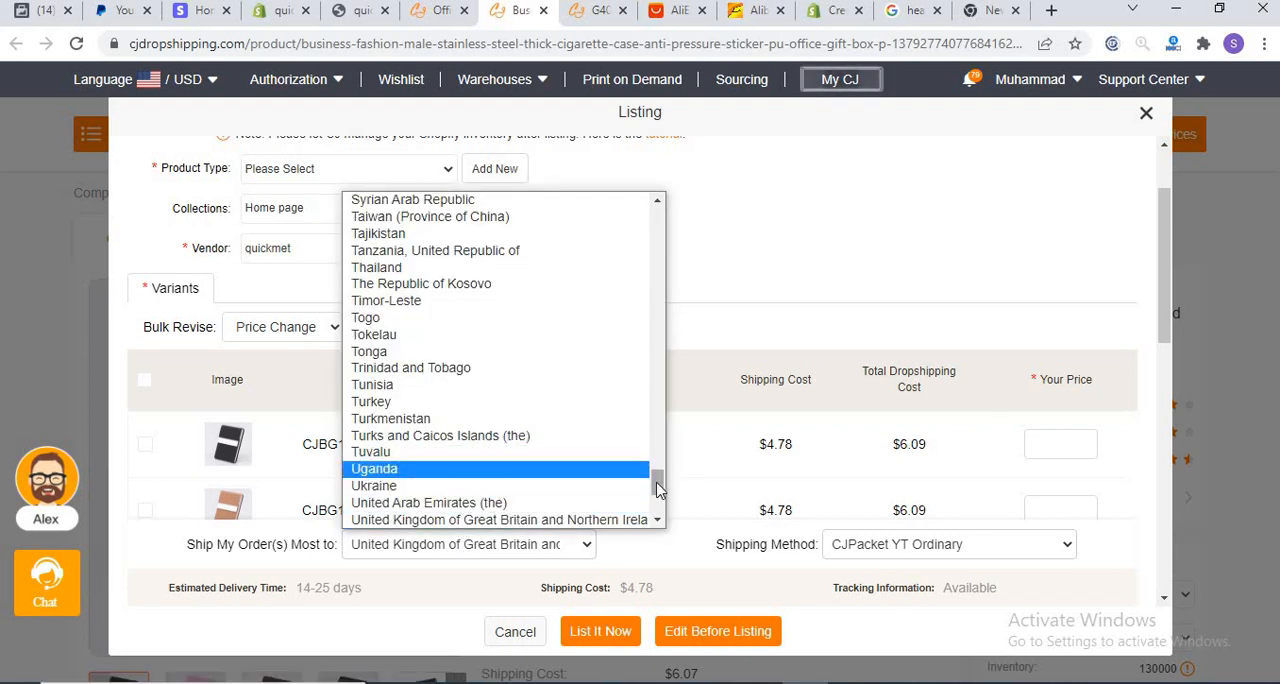
pyautogui.scroll(-1, 654, 482)
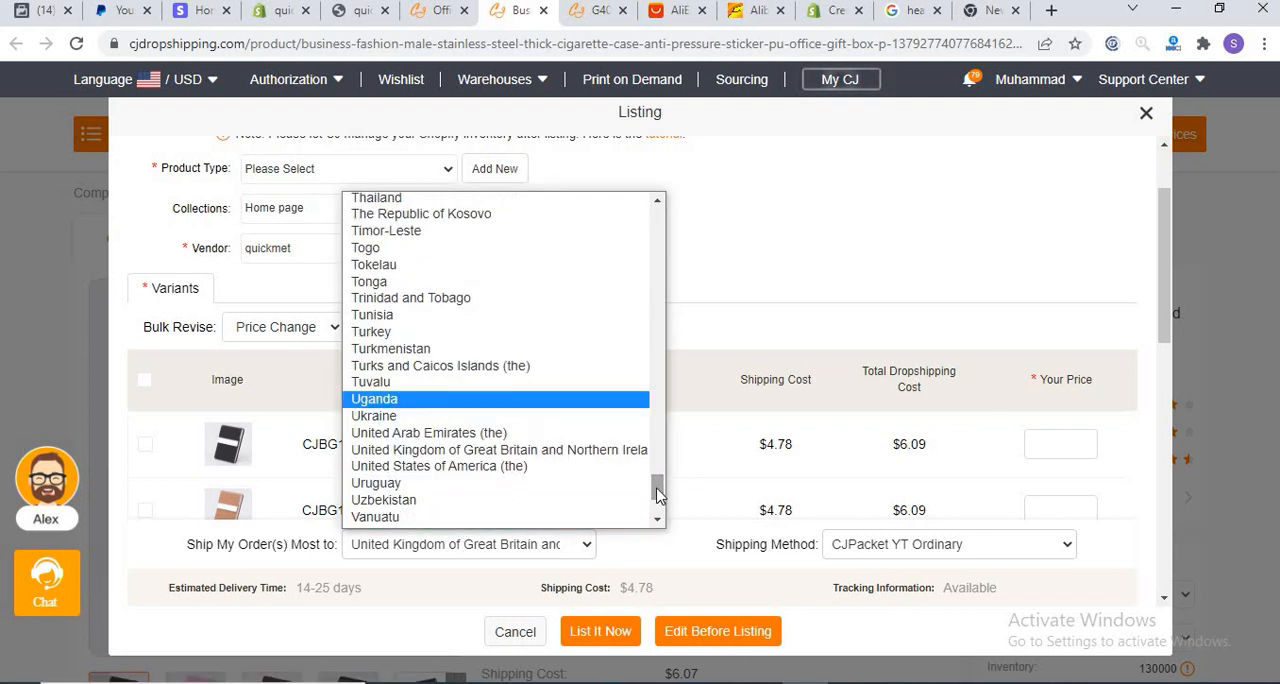
pyautogui.click(427, 466)
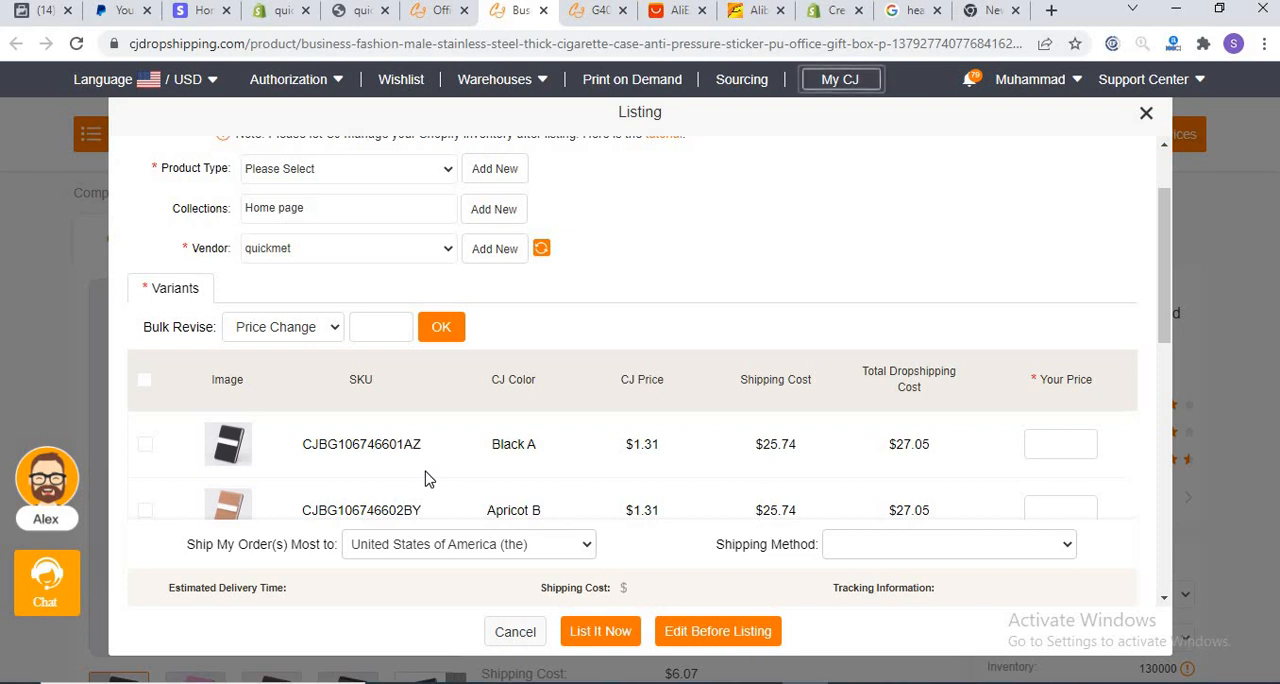
pyautogui.click(842, 545)
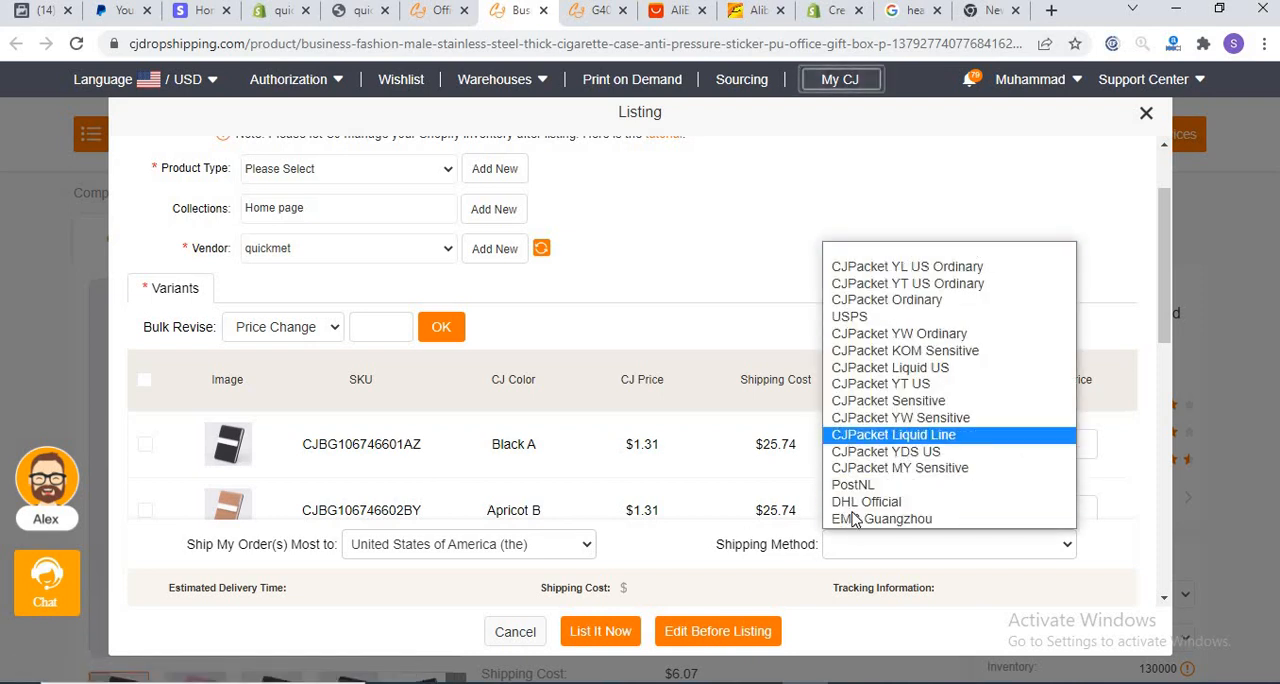
pyautogui.click(866, 501)
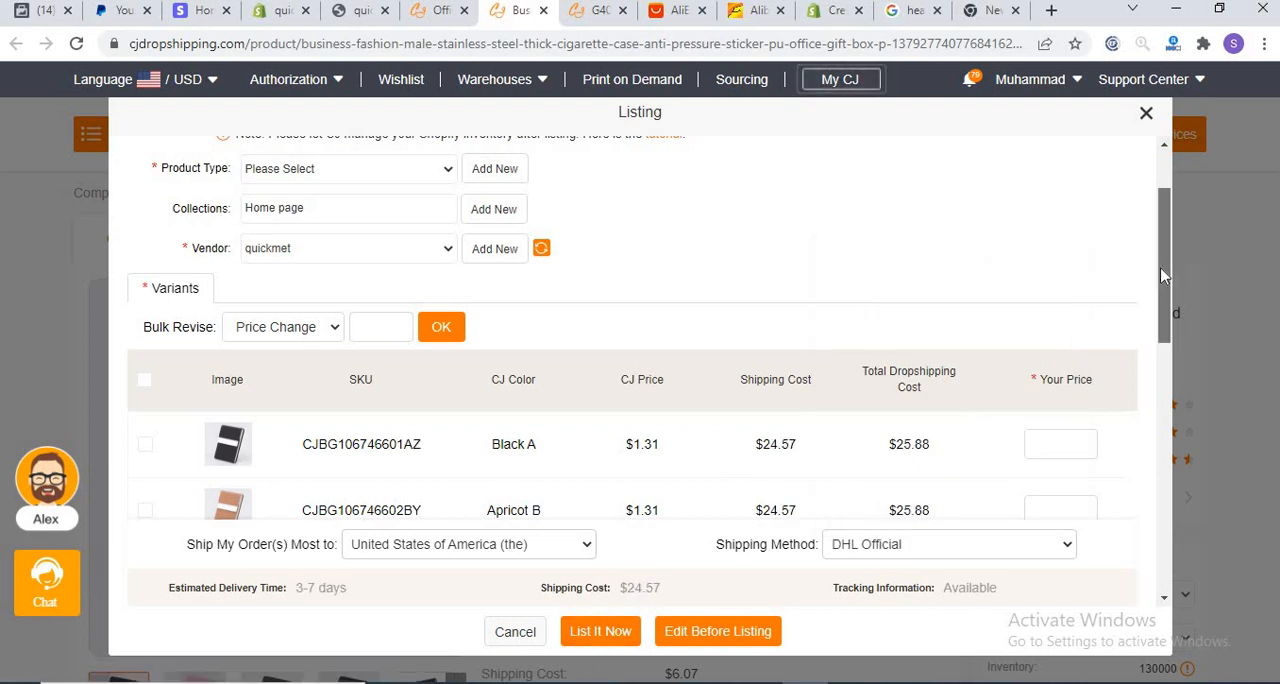
# Step: Set the selling price of all variants to 50 in bulk and list the product in the store immediately
pyautogui.scroll(-1, 1160, 267)
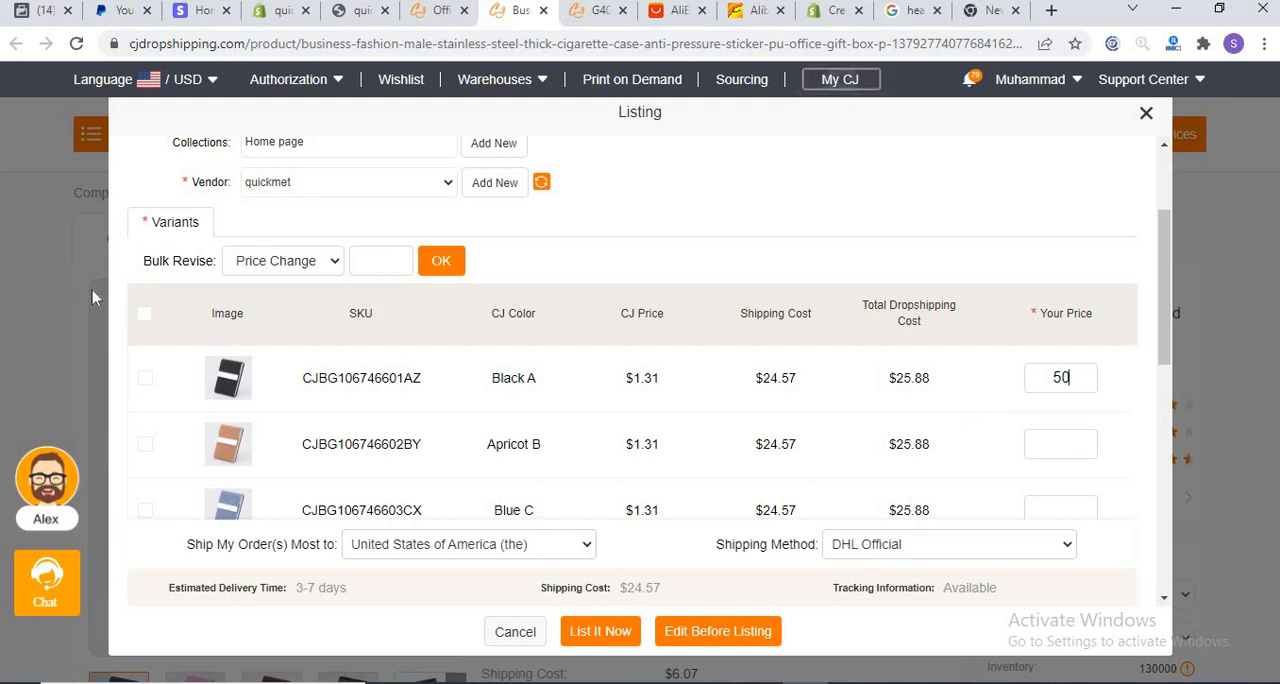
pyautogui.click(146, 316)
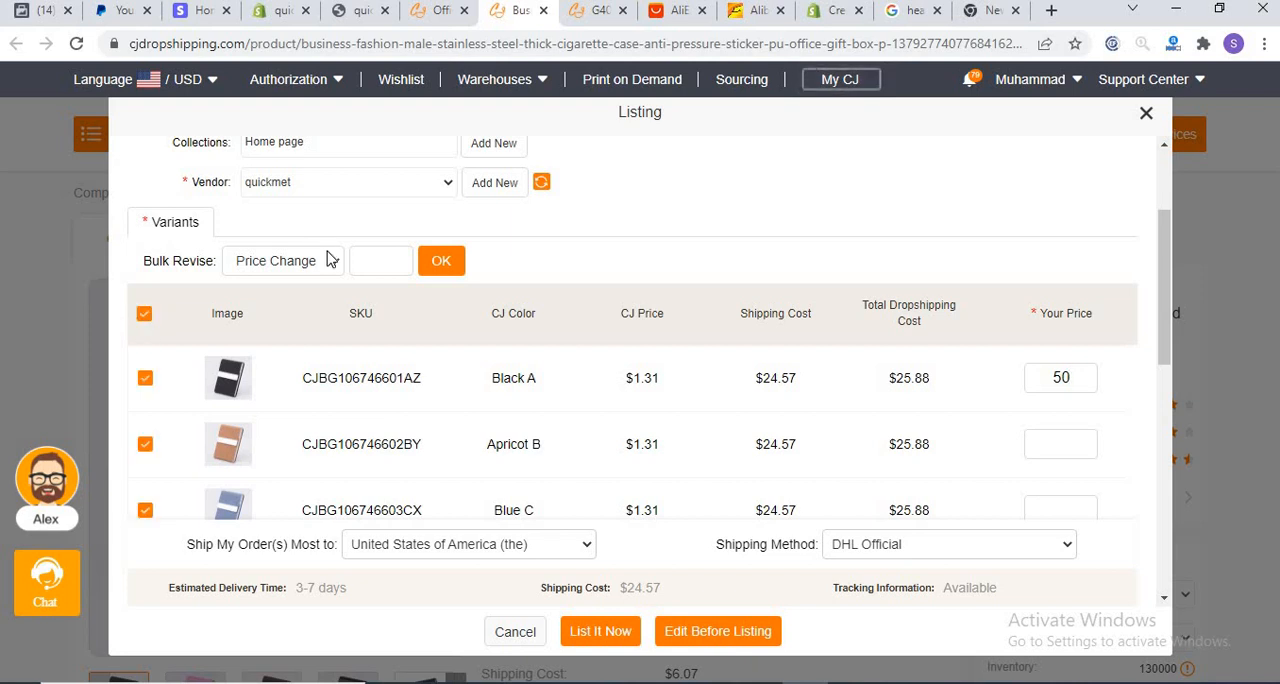
pyautogui.click(368, 253)
pyautogui.write('50')
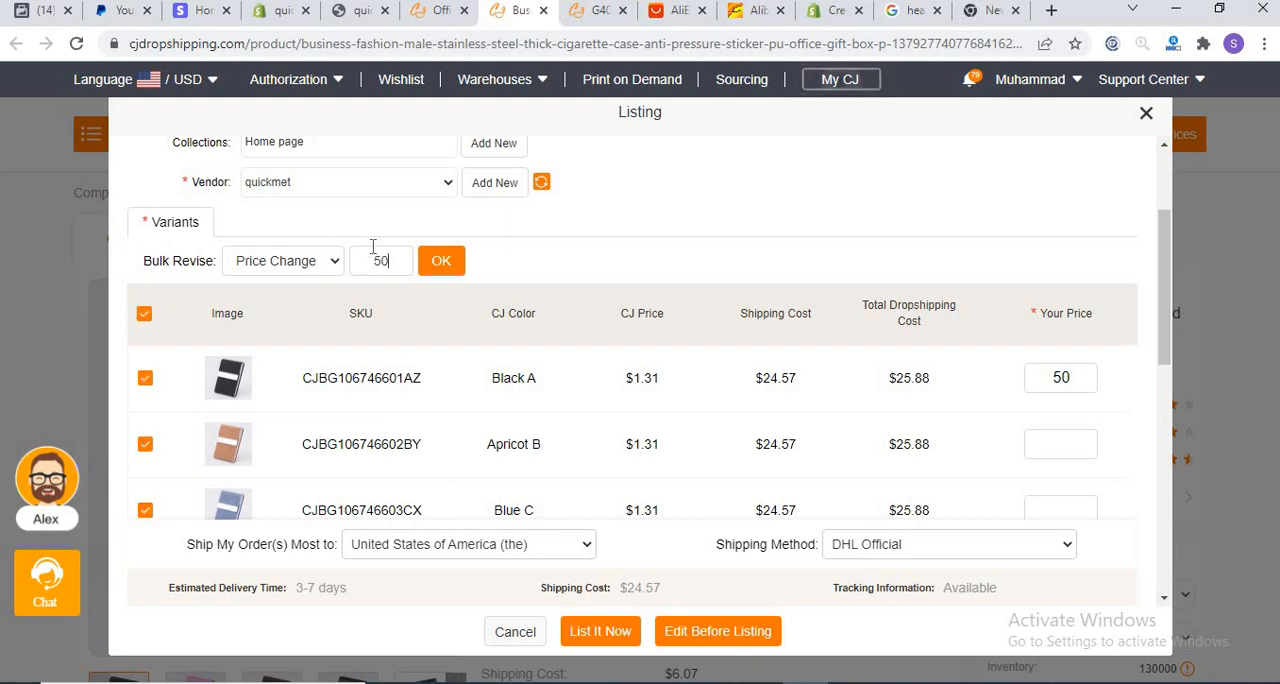
pyautogui.click(437, 260)
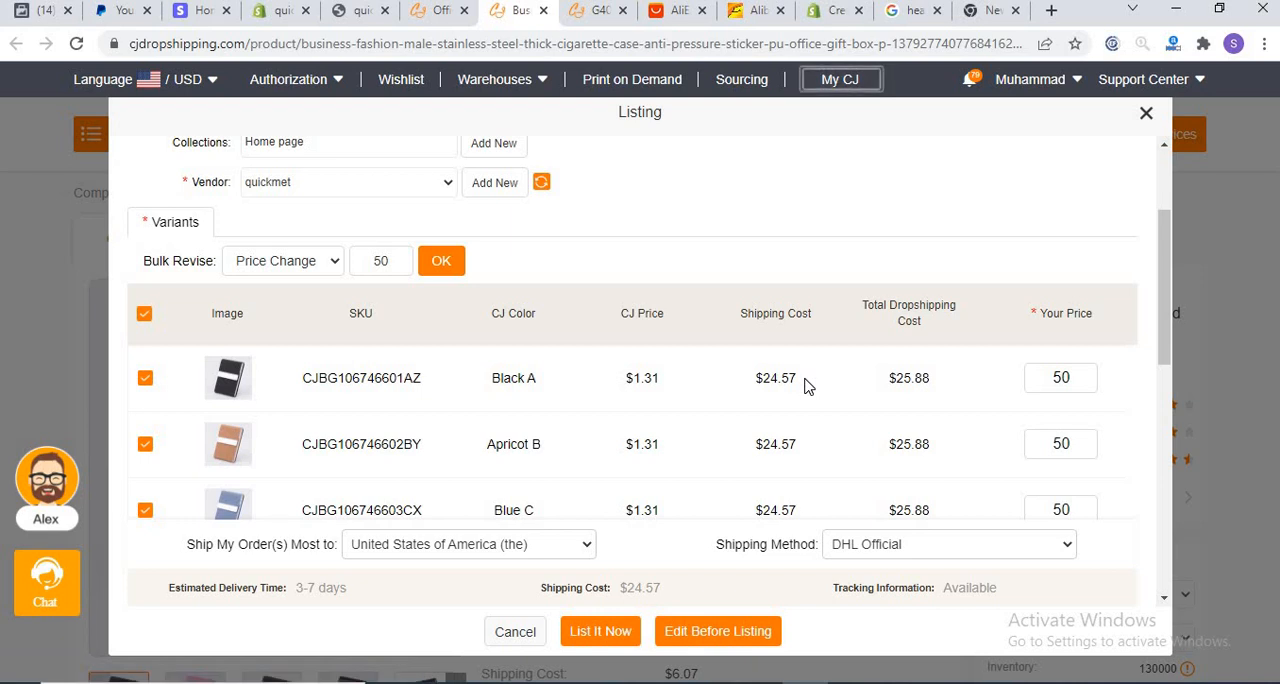
pyautogui.click(601, 632)
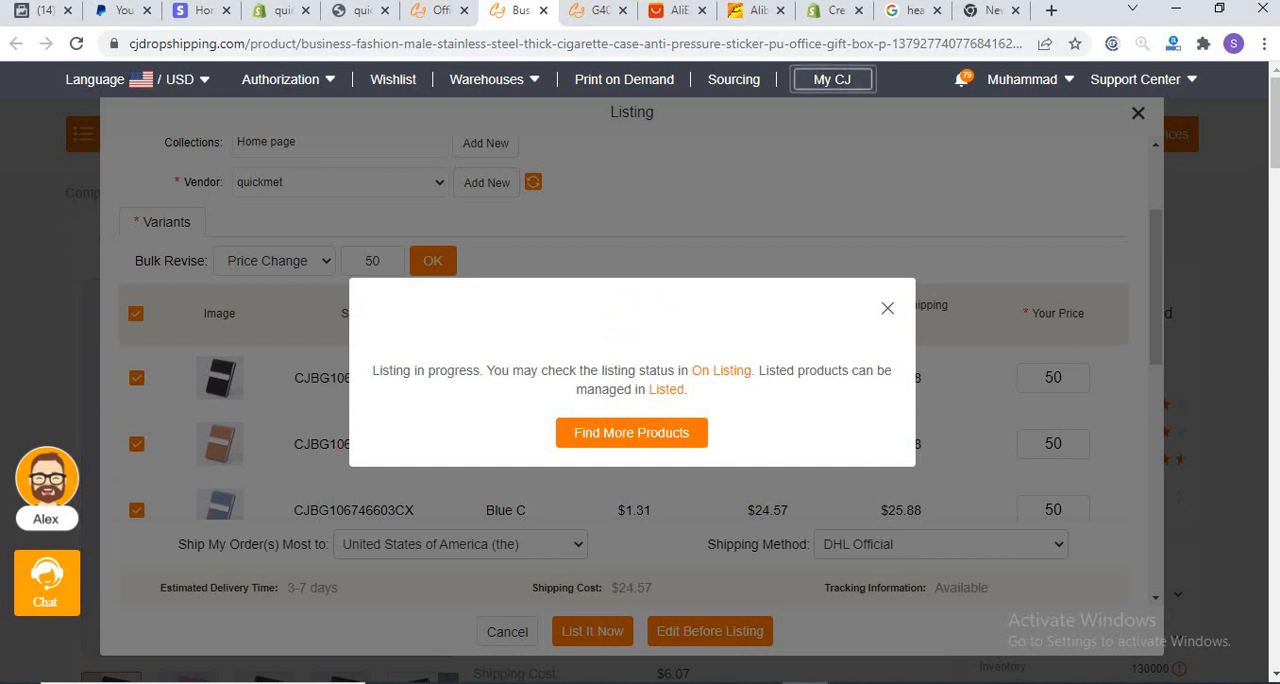
# Step: Switch to the quickmet storefront home page in the browser and reload it to check for the listed products
pyautogui.click(279, 12)
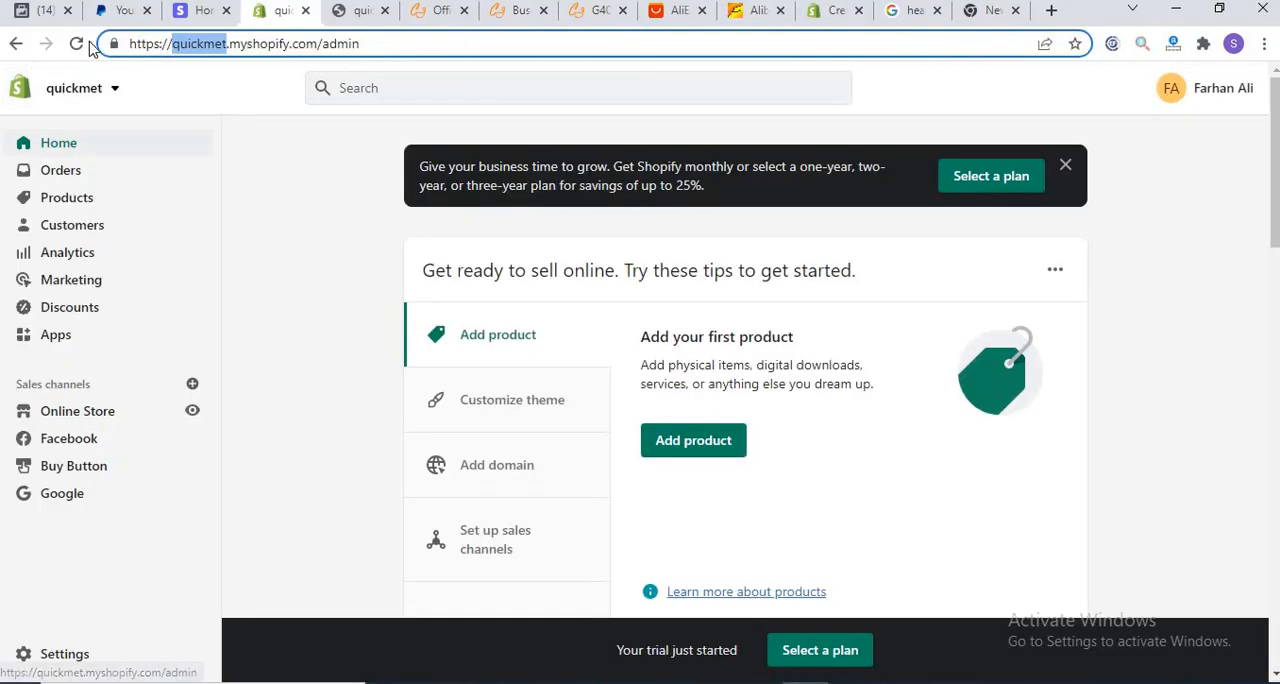
pyautogui.click(342, 11)
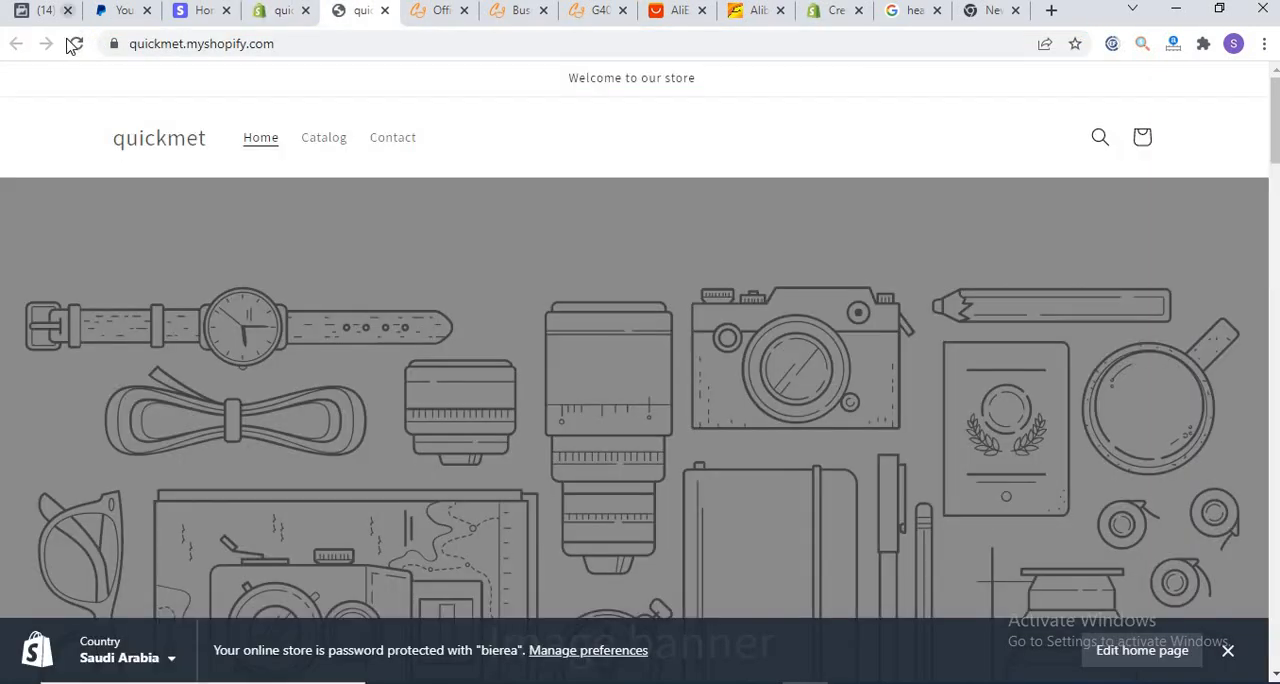
pyautogui.click(78, 44)
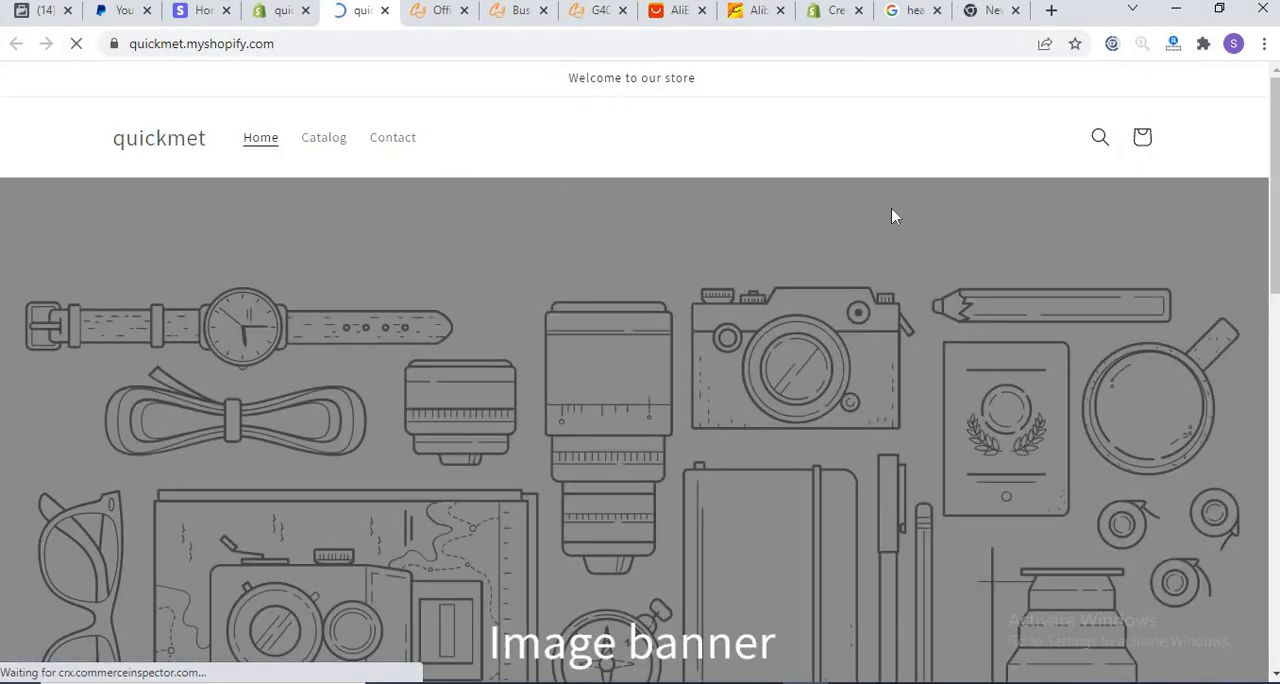
# Step: Open the G40 TWS bluetooth earphone product on the storefront and review its images, description and Materials section
pyautogui.moveTo(1276, 128); pyautogui.dragTo(1262, 310)
pyautogui.click(453, 489)
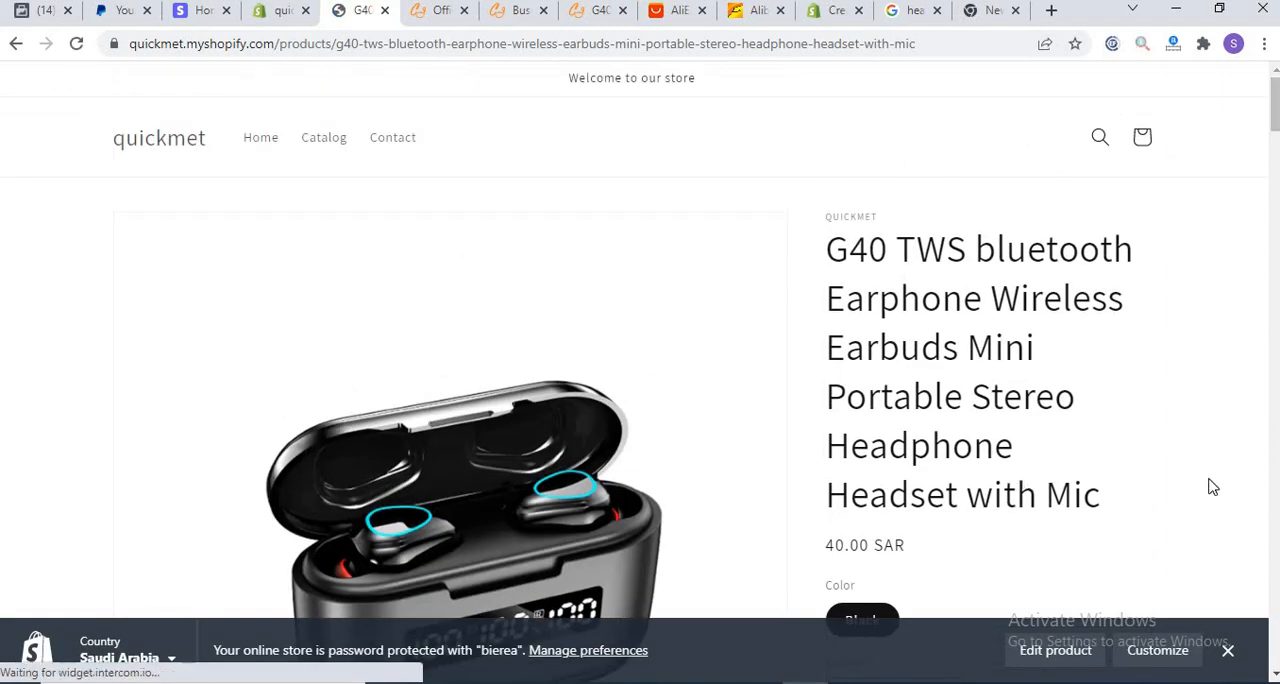
pyautogui.moveTo(1274, 130); pyautogui.dragTo(1272, 592)
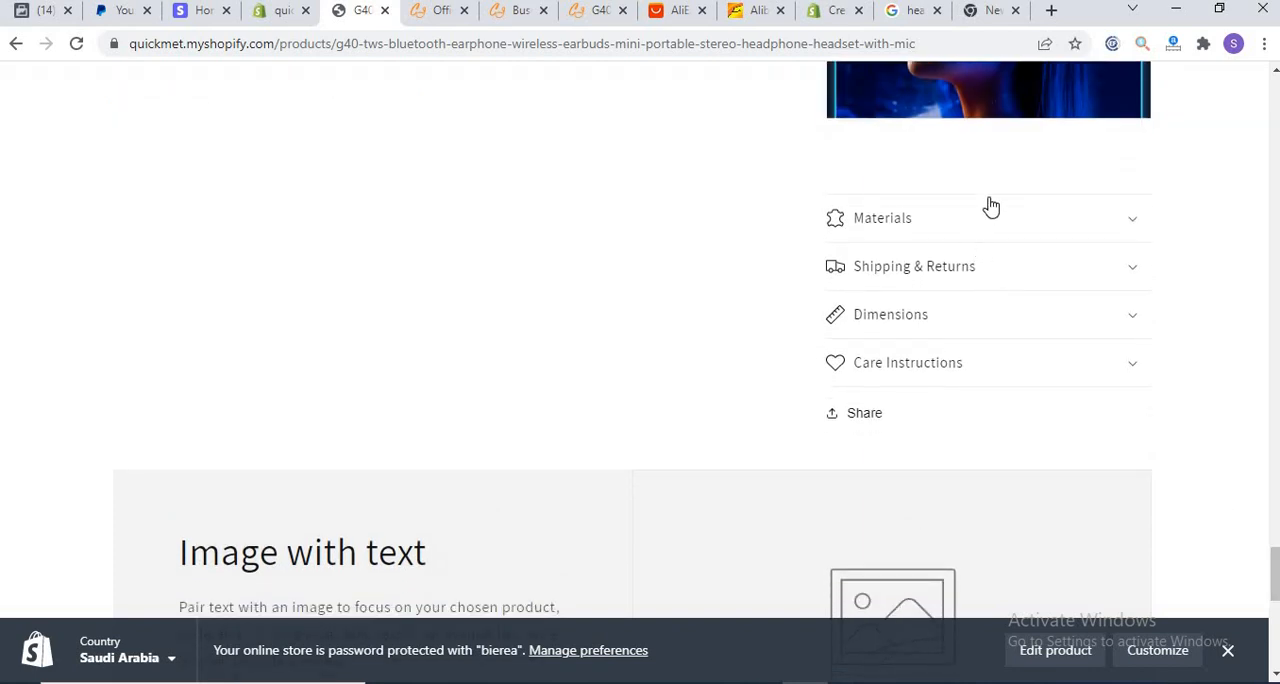
pyautogui.click(1132, 229)
pyautogui.click(1132, 229)
pyautogui.scroll(15, 1240, 321)
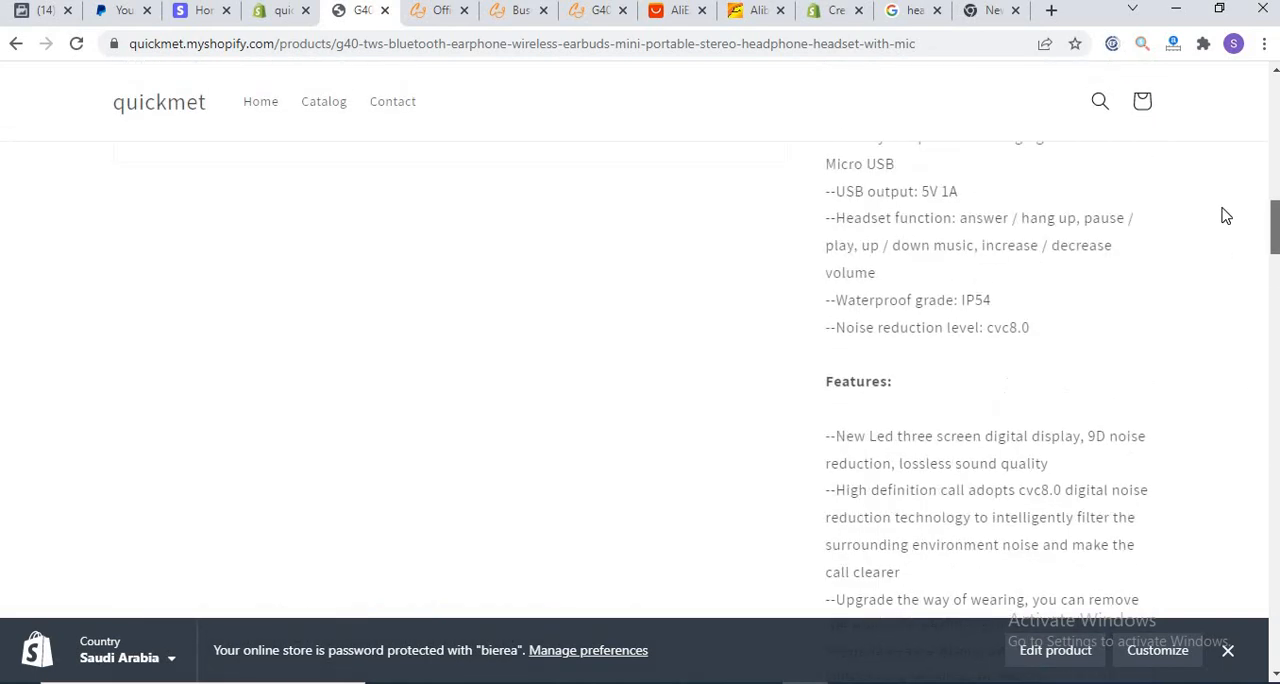
pyautogui.scroll(-1, 1216, 174)
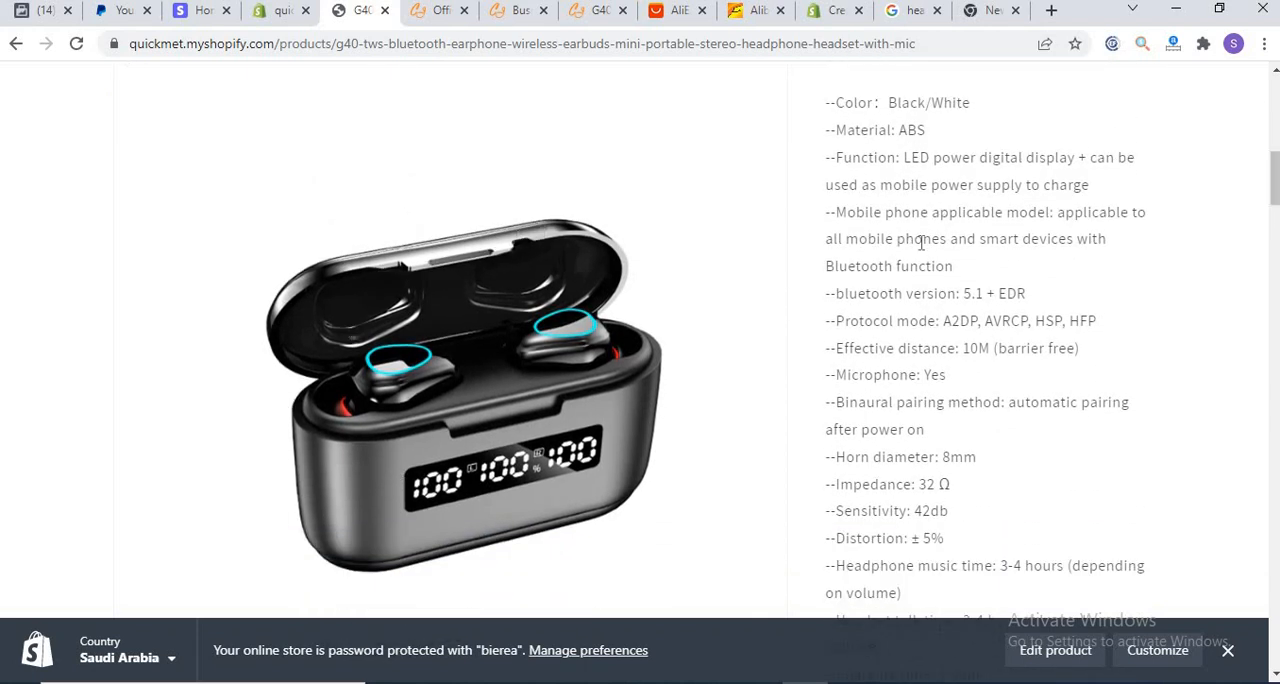
pyautogui.moveTo(1274, 194); pyautogui.dragTo(1271, 62)
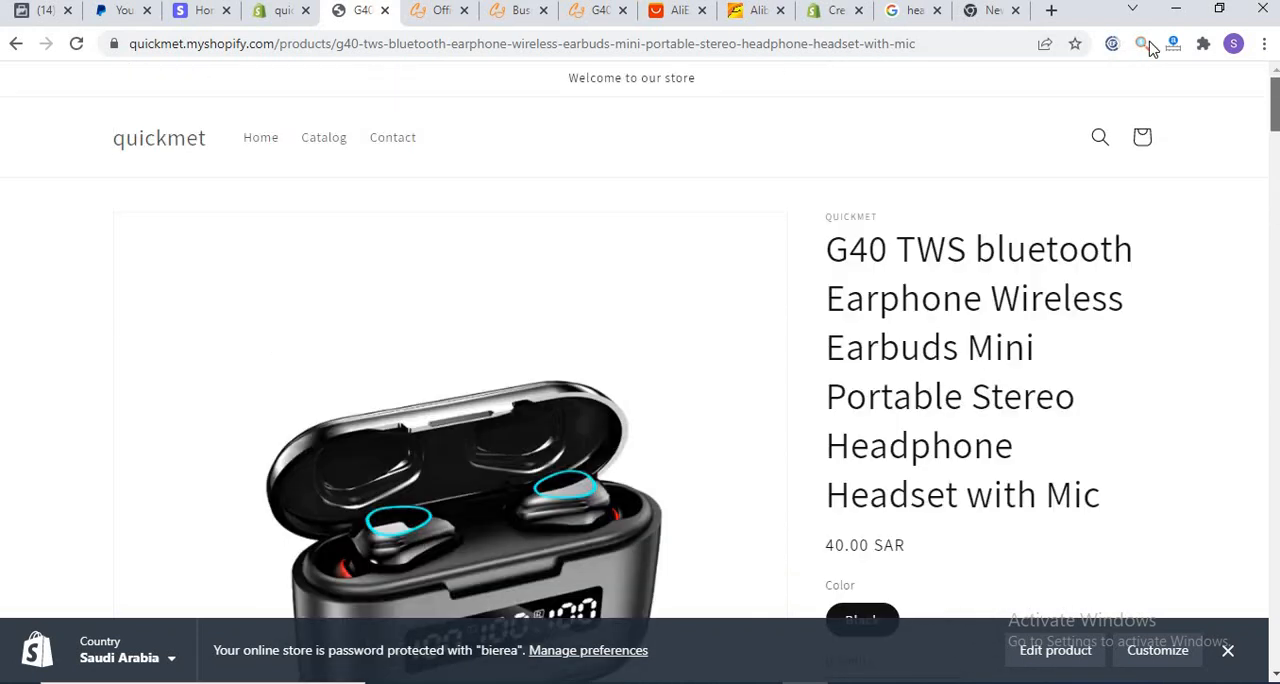
# Step: Open the cigarette case gift box from the storefront catalog and view its ApricotB color variant
pyautogui.click(317, 148)
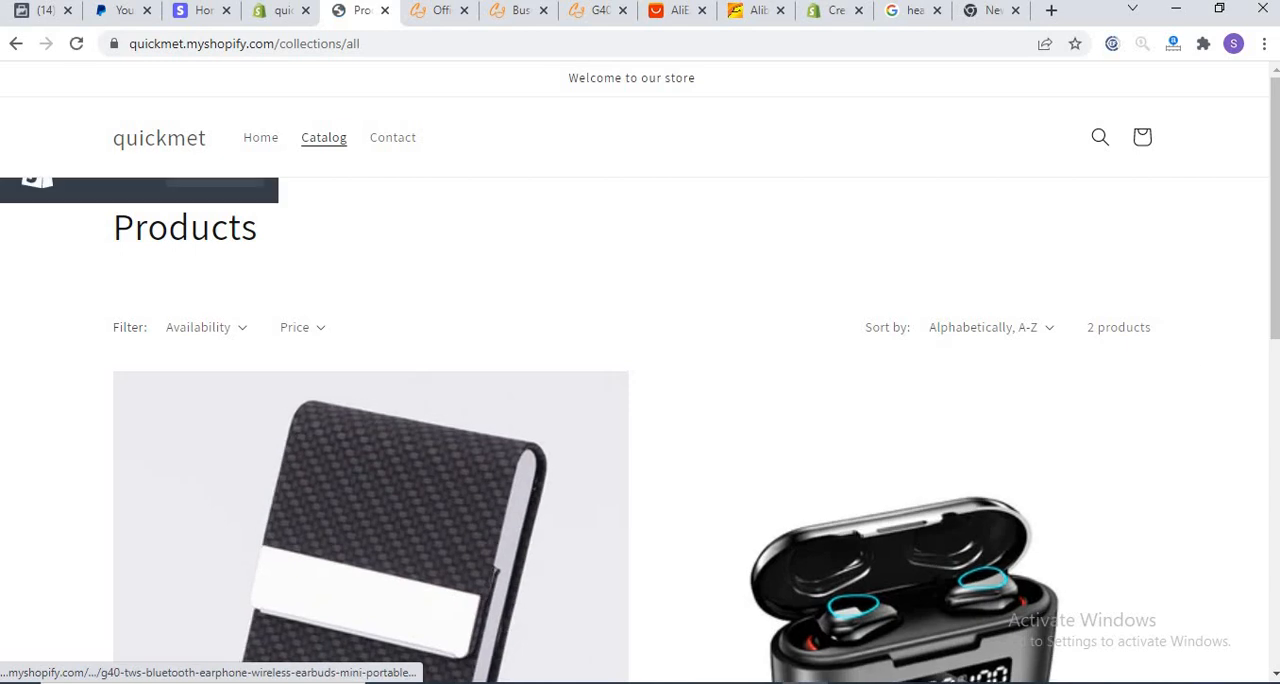
pyautogui.scroll(-3, 1270, 342)
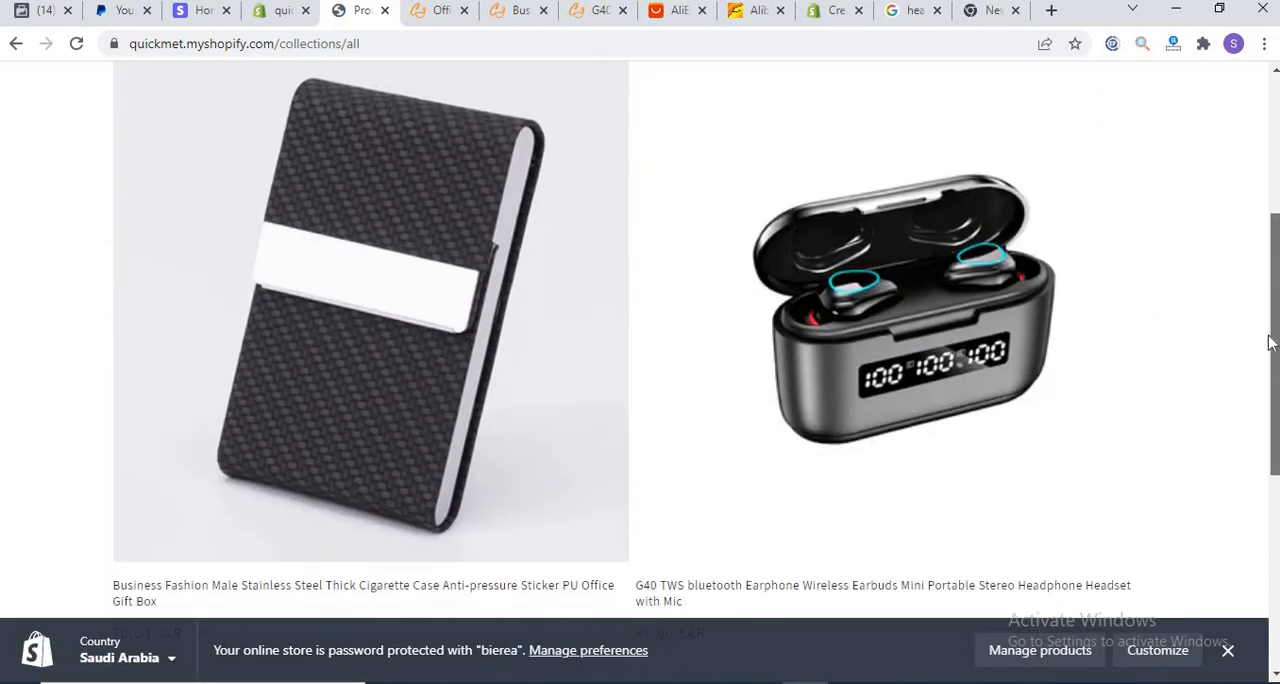
pyautogui.scroll(-1, 1270, 342)
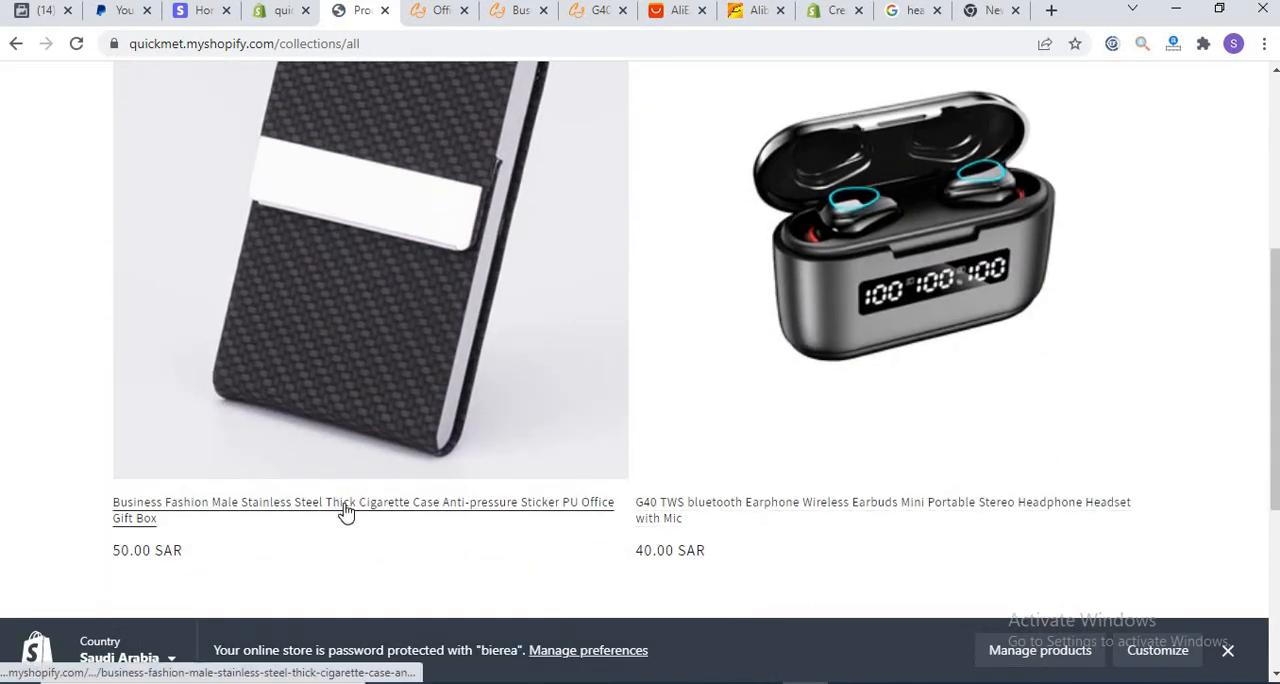
pyautogui.click(345, 511)
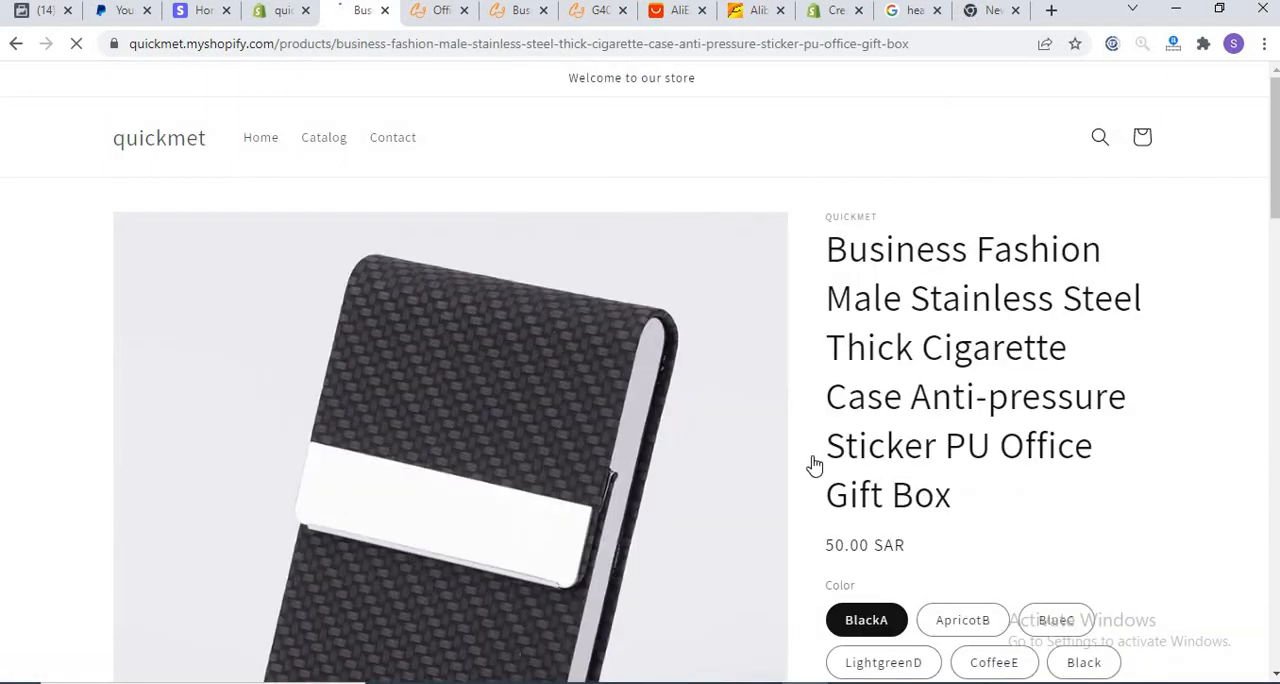
pyautogui.moveTo(1274, 133); pyautogui.dragTo(1271, 172)
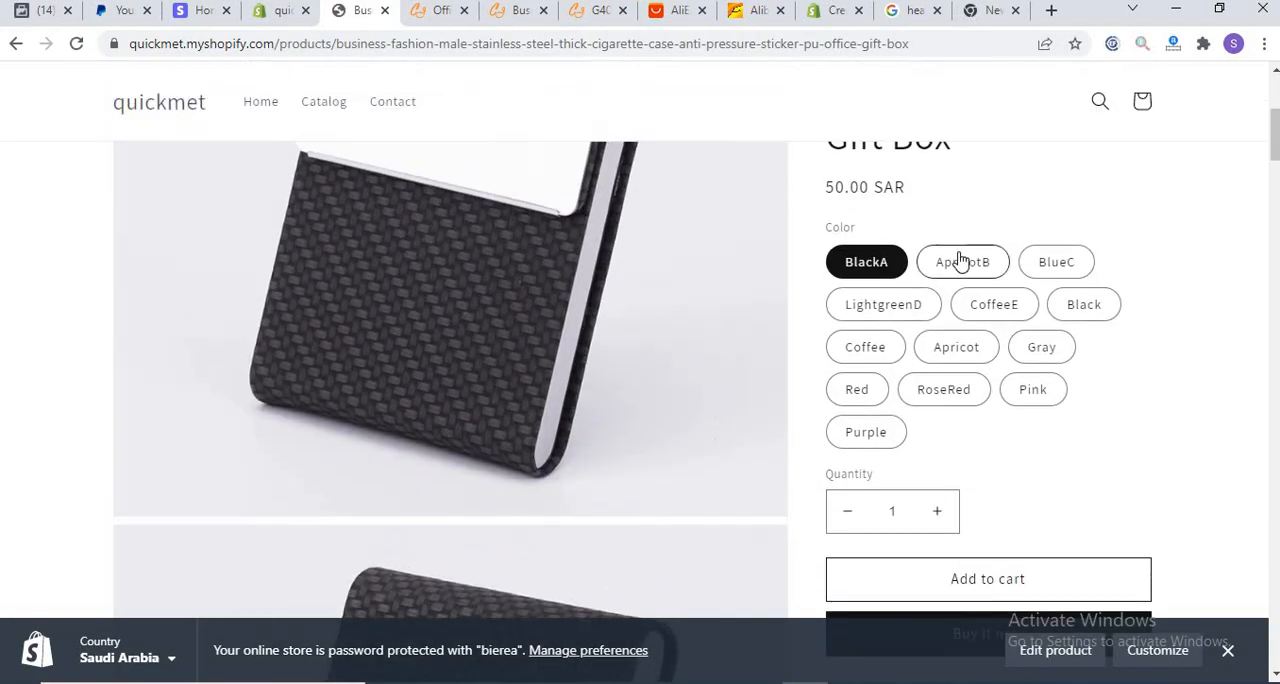
pyautogui.click(960, 261)
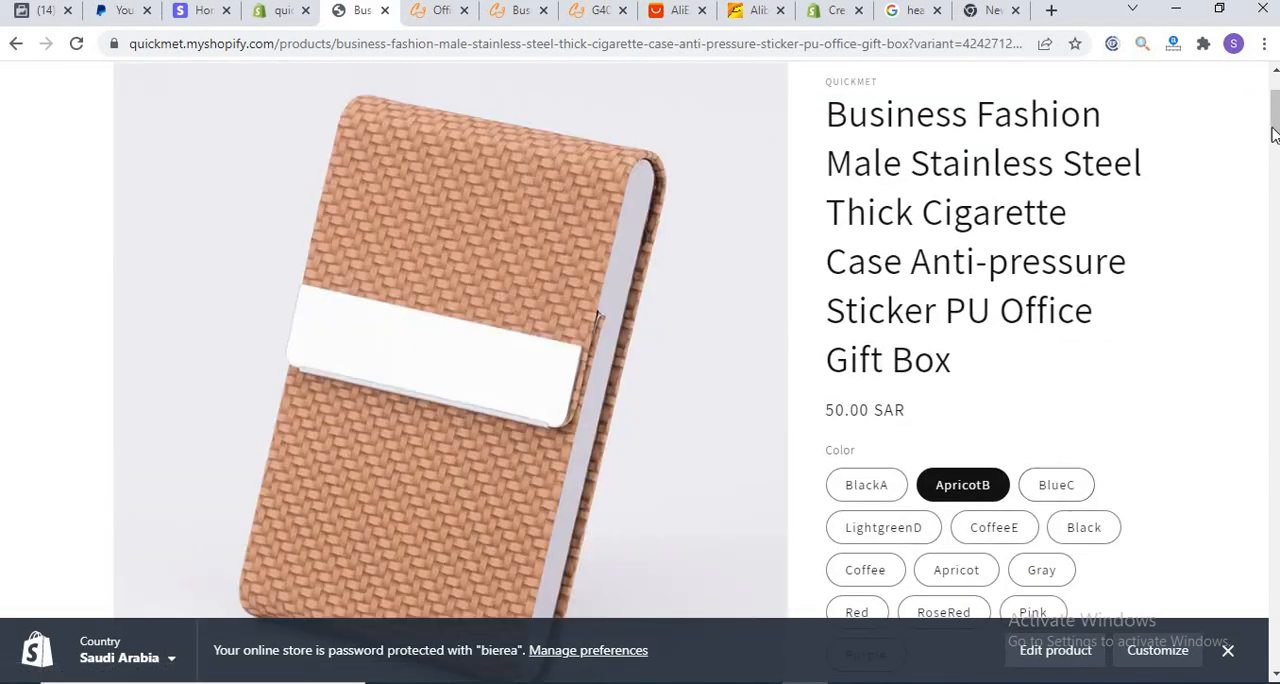
pyautogui.moveTo(1274, 135)
pyautogui.mouseDown()
pyautogui.moveTo(1274, 158)
pyautogui.moveTo(1275, 129)
pyautogui.mouseUp()
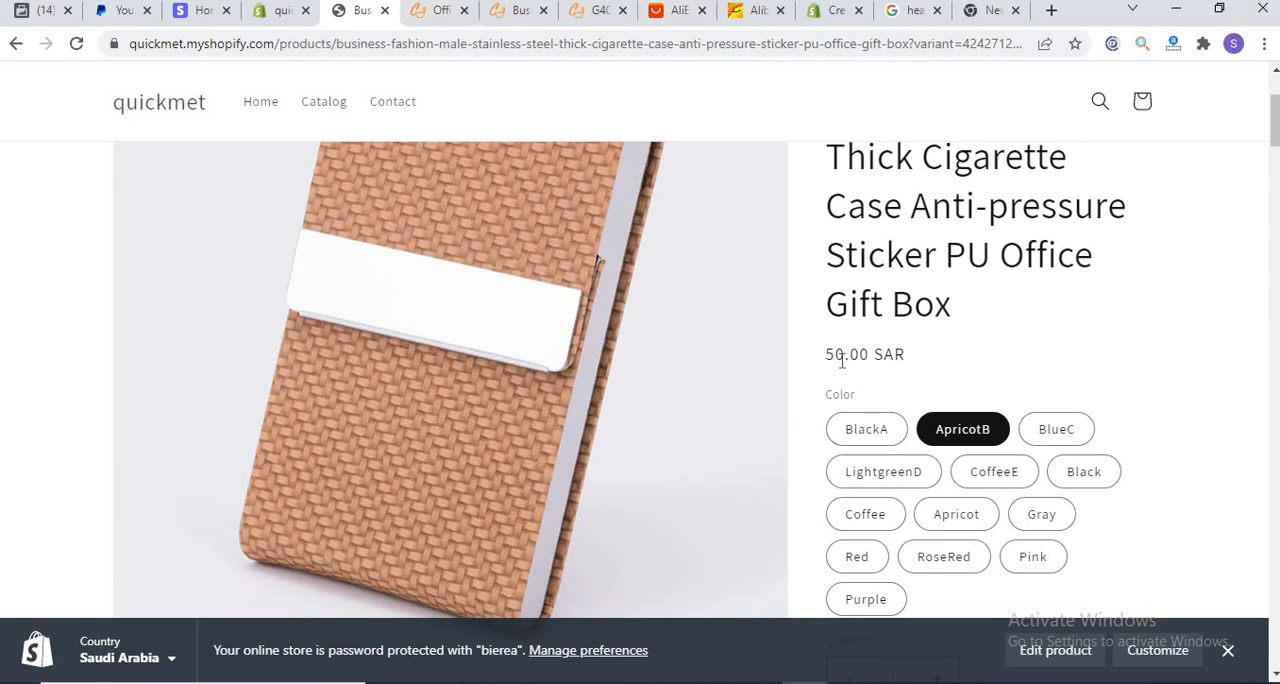
# Step: Switch to the Shopify admin and open the cigarette case product to examine its description, color options and variant prices
pyautogui.click(268, 14)
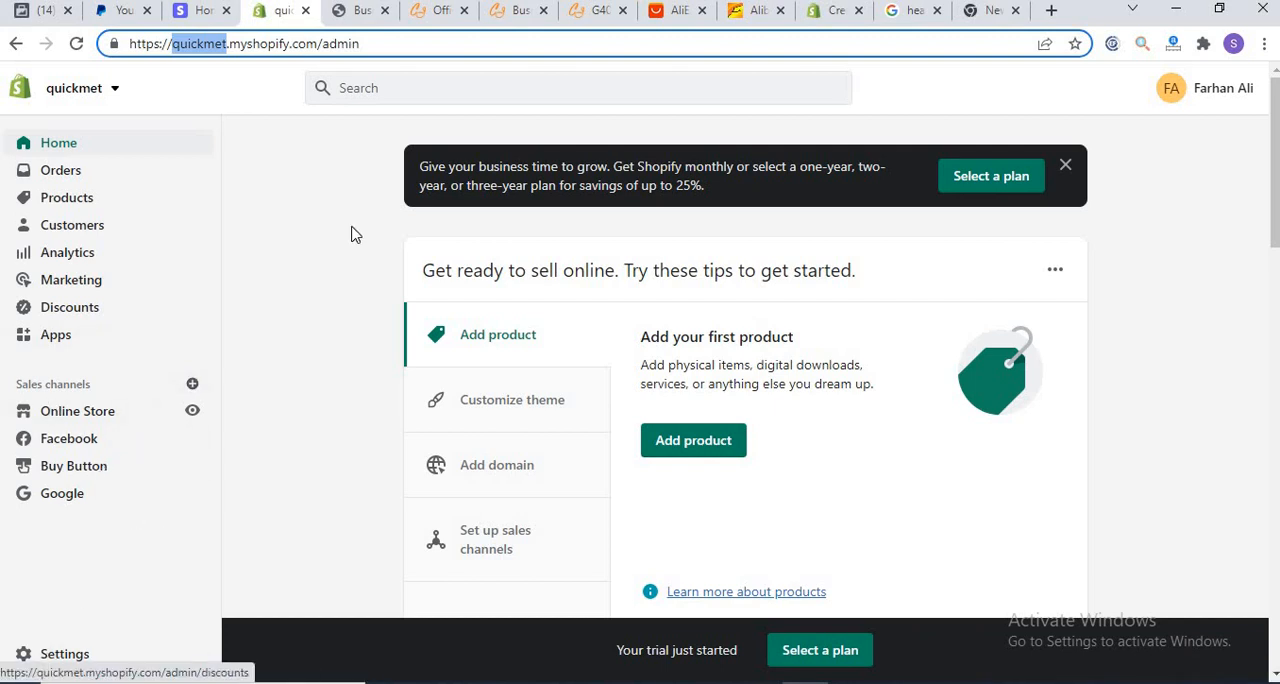
pyautogui.click(55, 199)
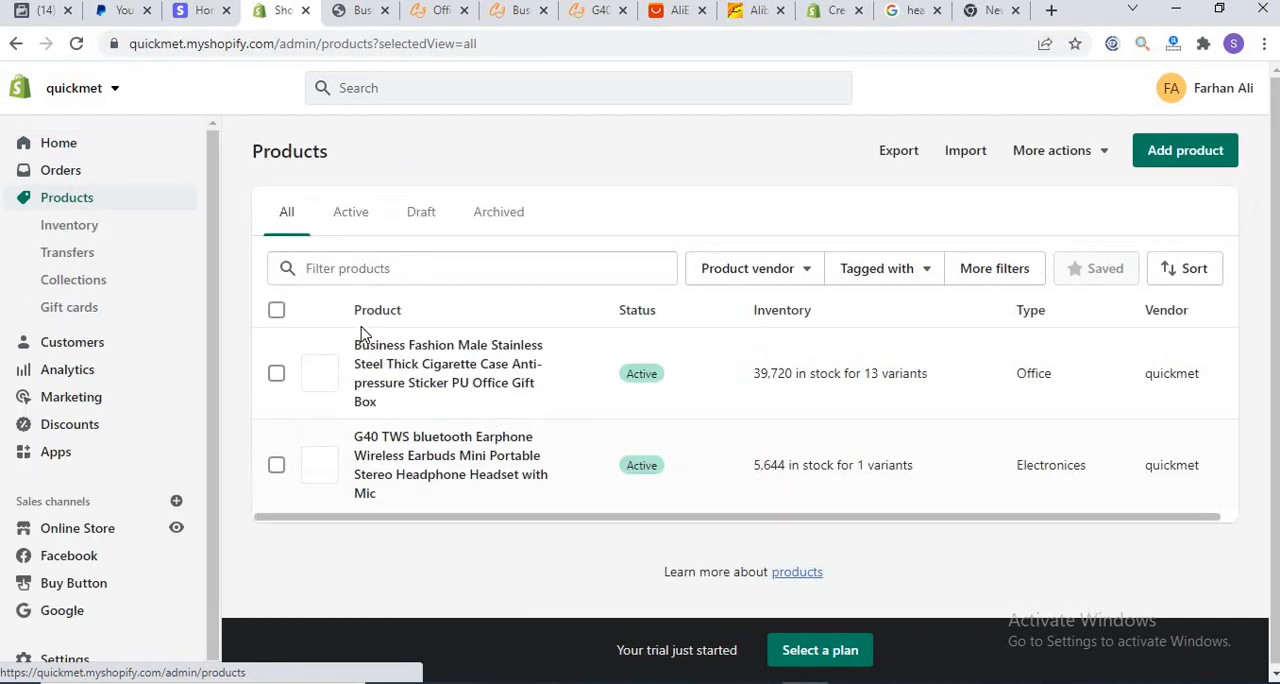
pyautogui.click(380, 352)
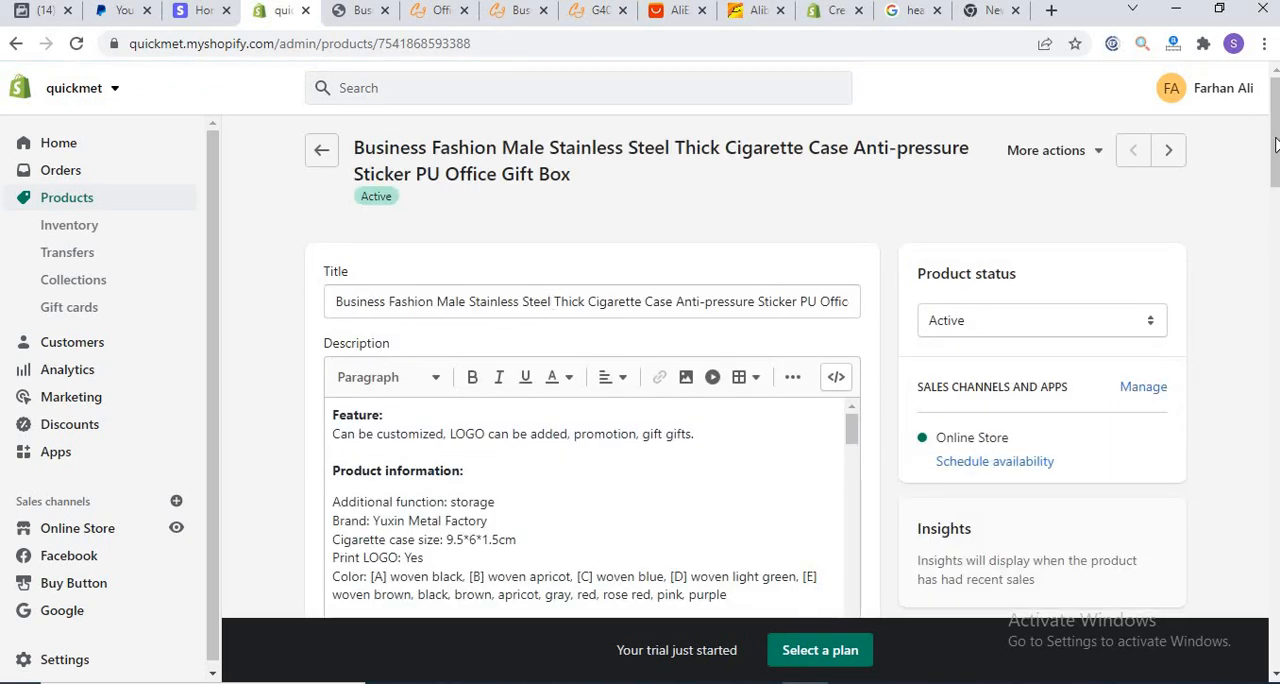
pyautogui.scroll(-2, 1275, 145)
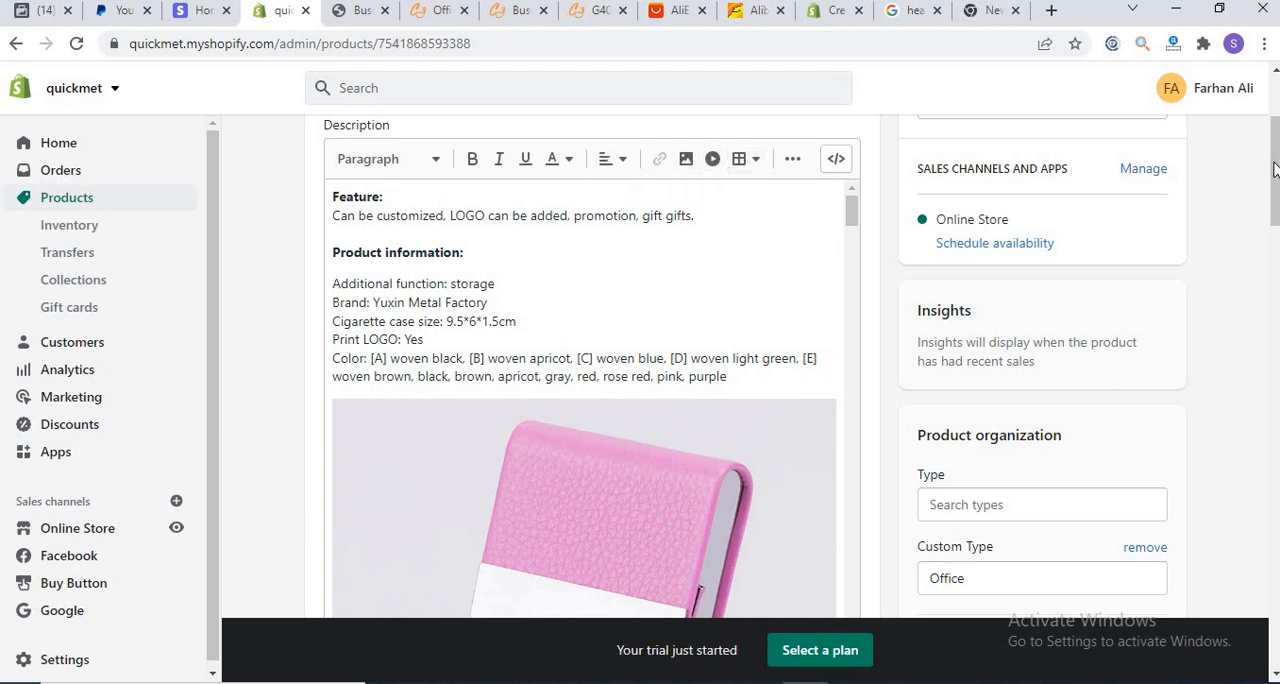
pyautogui.moveTo(1273, 170); pyautogui.dragTo(1266, 391)
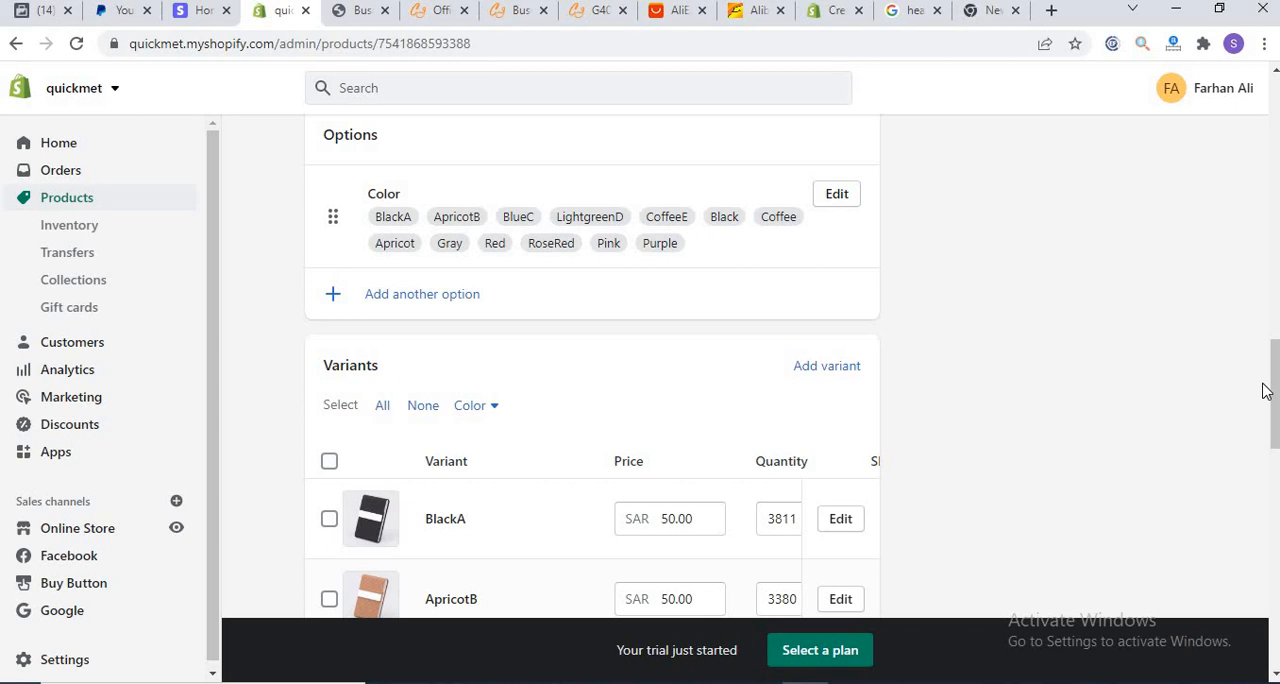
pyautogui.moveTo(1268, 401); pyautogui.dragTo(1274, 120)
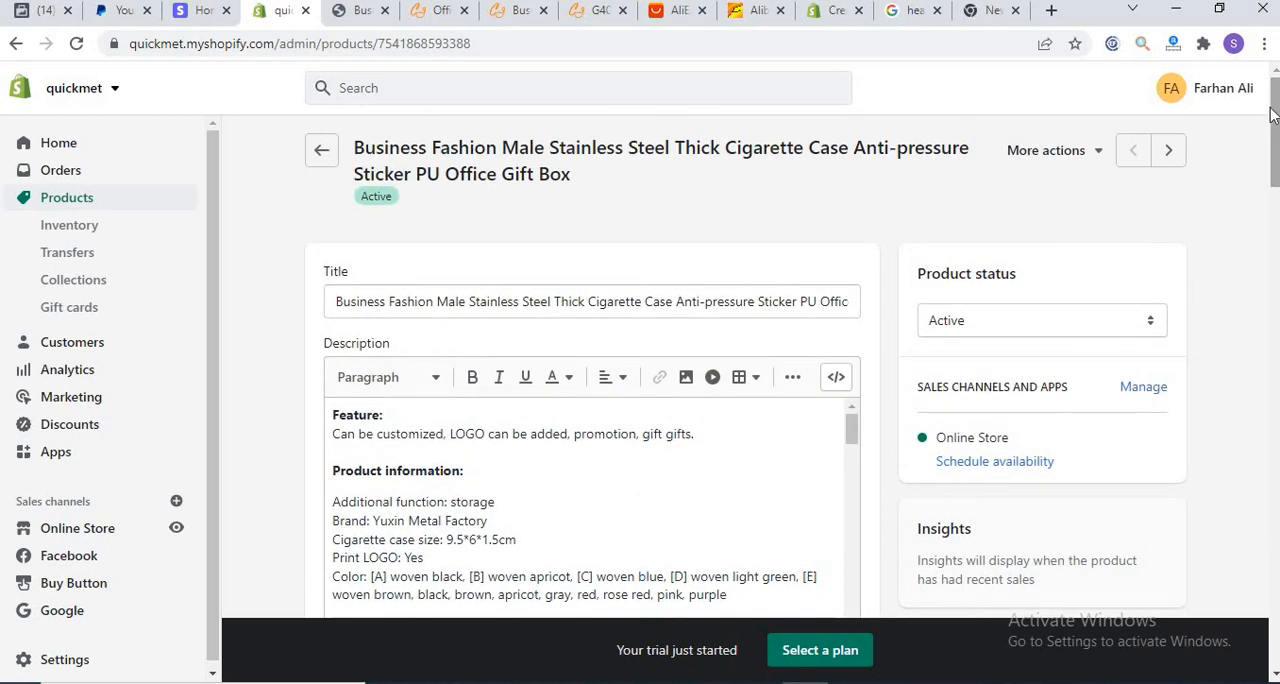
# Step: Open the Google fields for the cigarette case product, look over the requested app permissions and return to the product list
pyautogui.click(1088, 155)
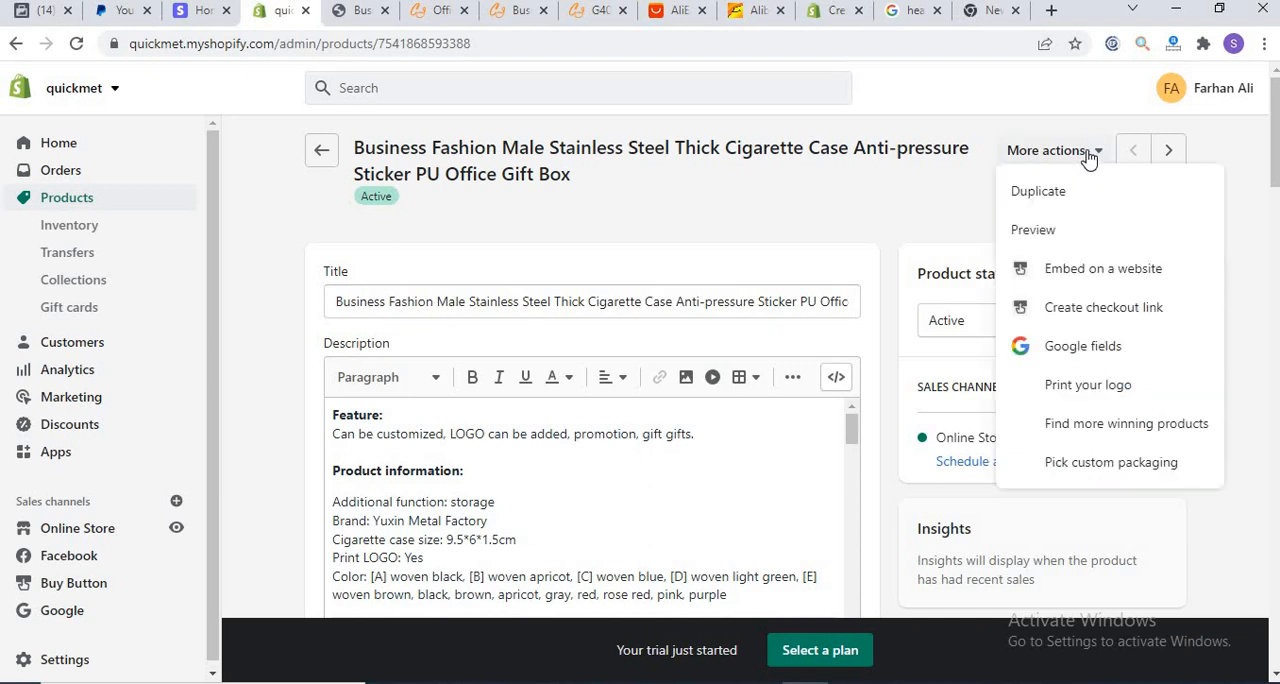
pyautogui.click(1066, 350)
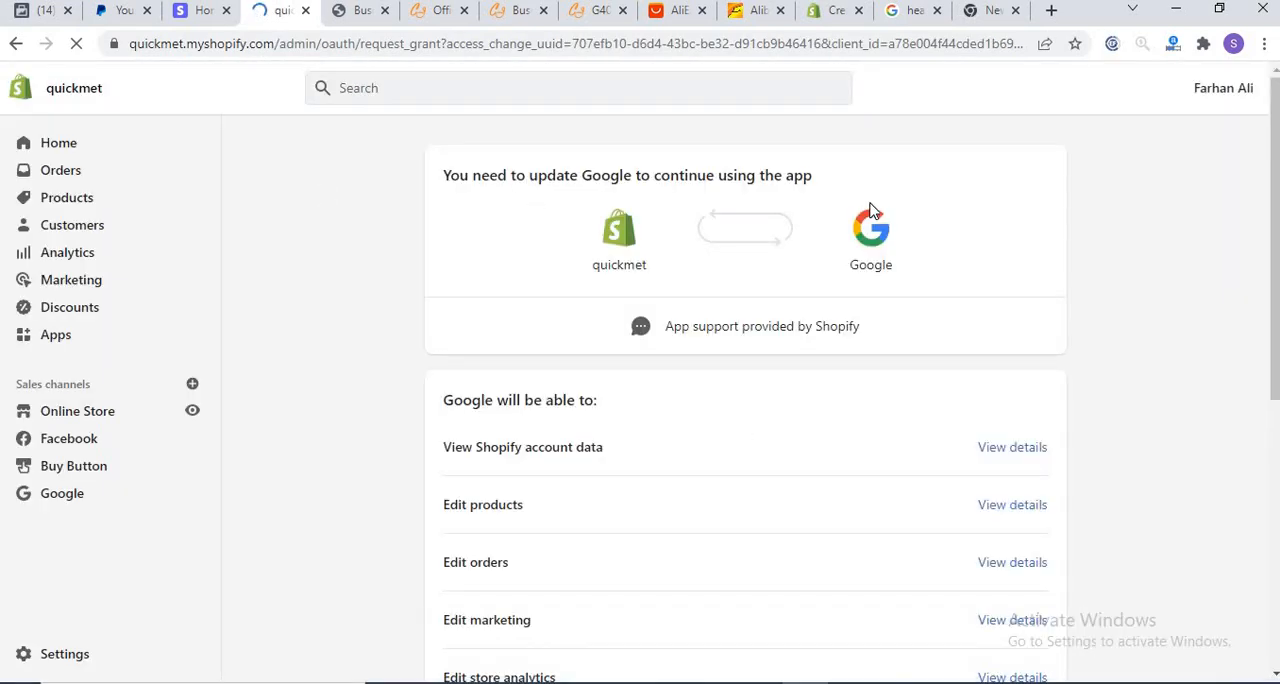
pyautogui.moveTo(1267, 465); pyautogui.dragTo(1257, 170)
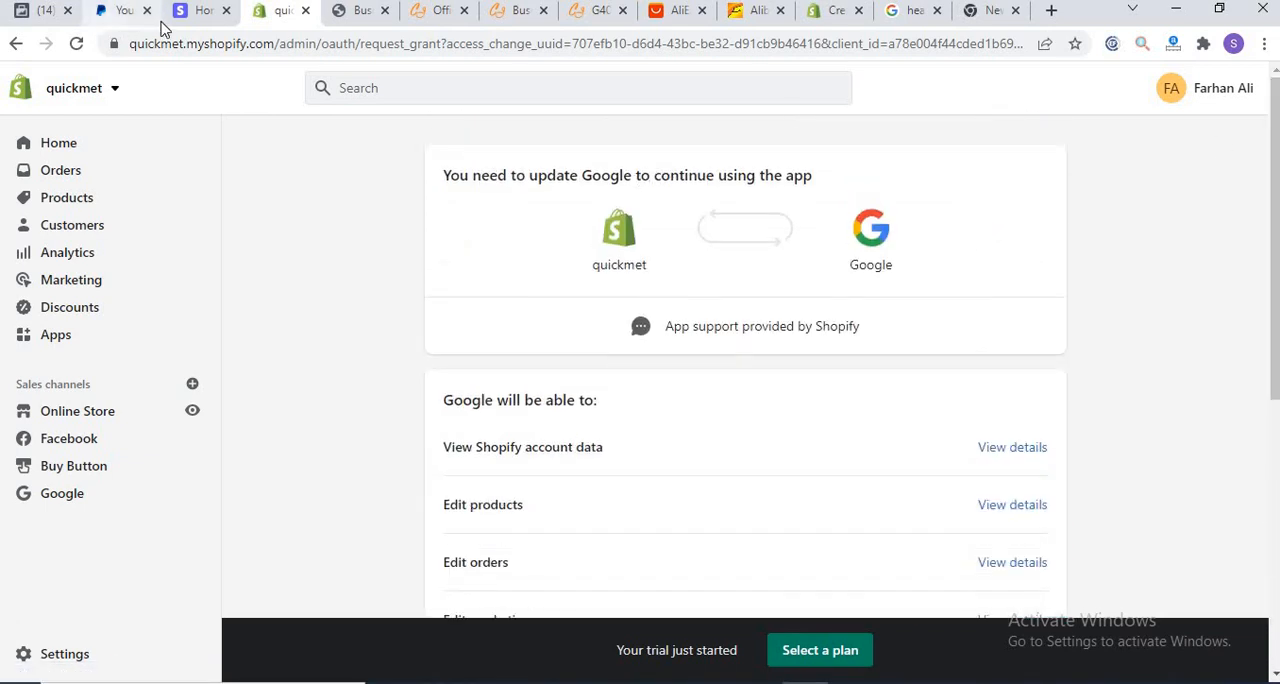
pyautogui.click(65, 201)
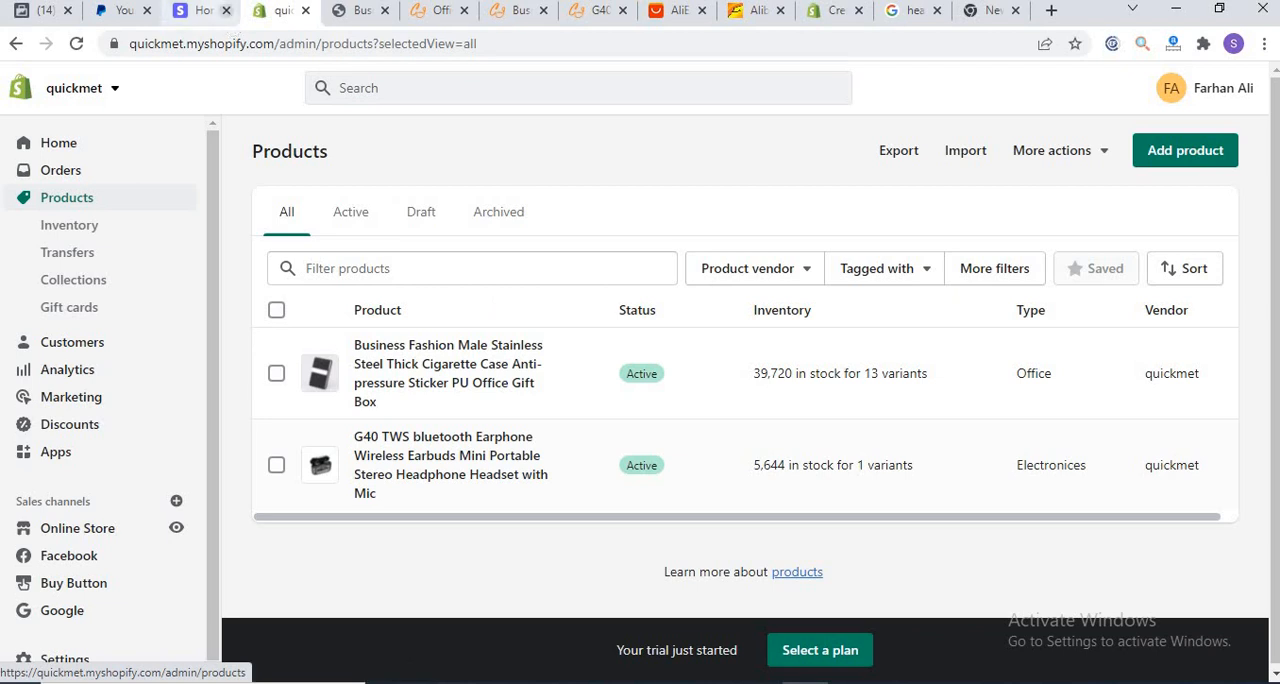
# Step: Open the Dawn theme of the online store for customization and change the announcement text to "Welcome to Quickmet"
pyautogui.click(62, 531)
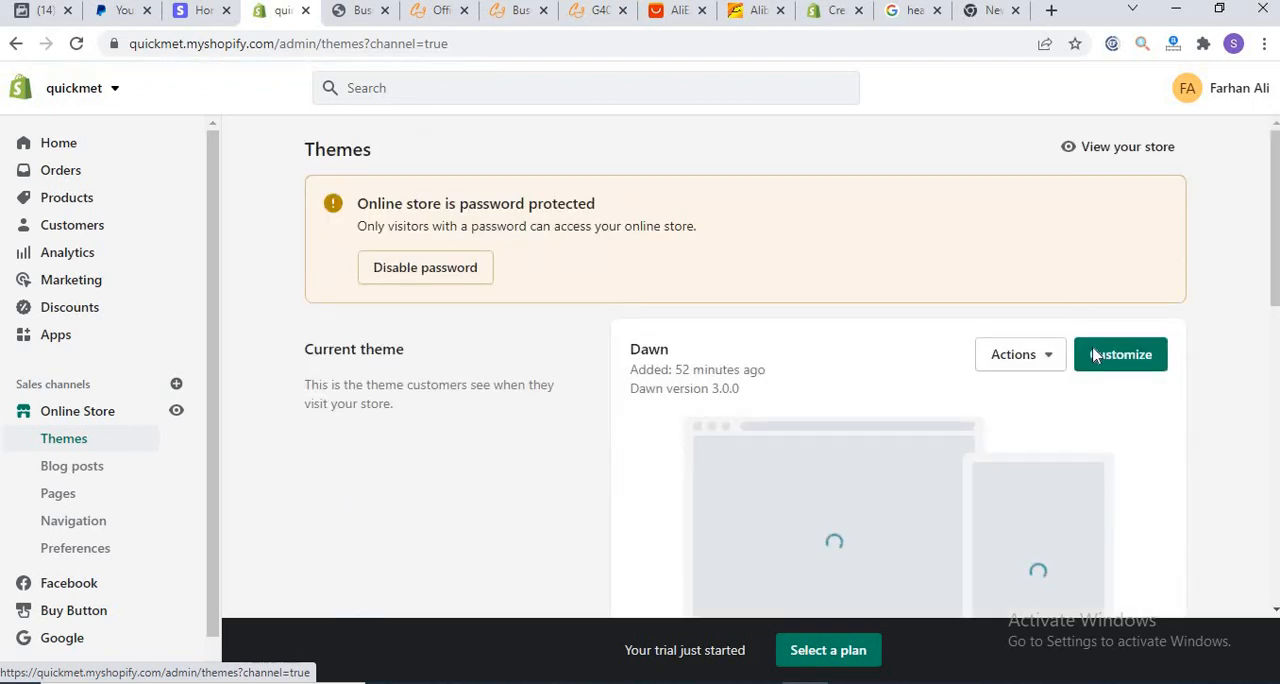
pyautogui.click(1100, 356)
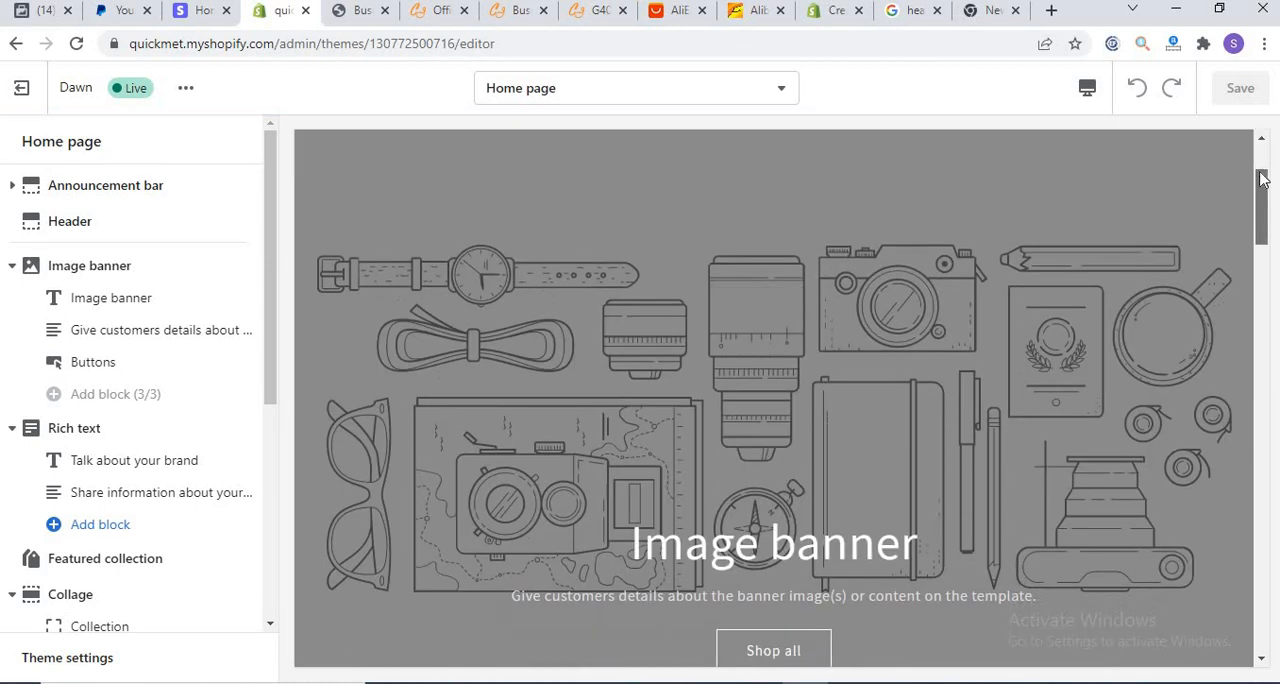
pyautogui.click(91, 182)
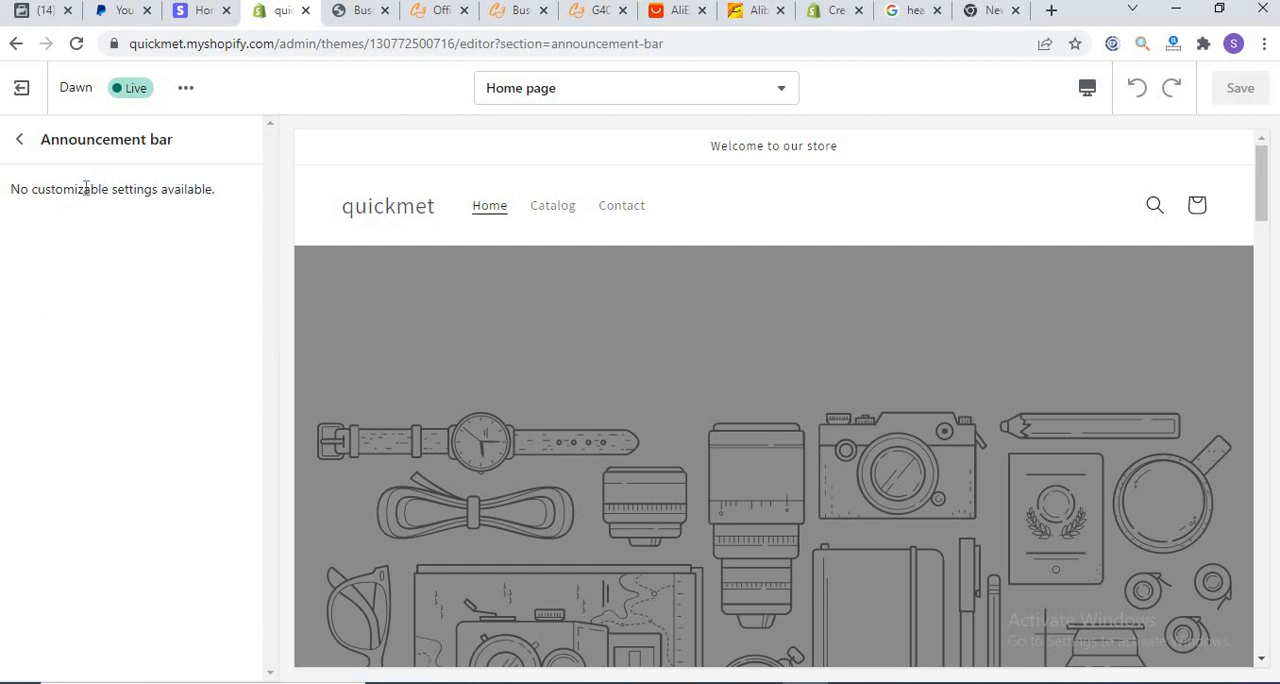
pyautogui.click(23, 143)
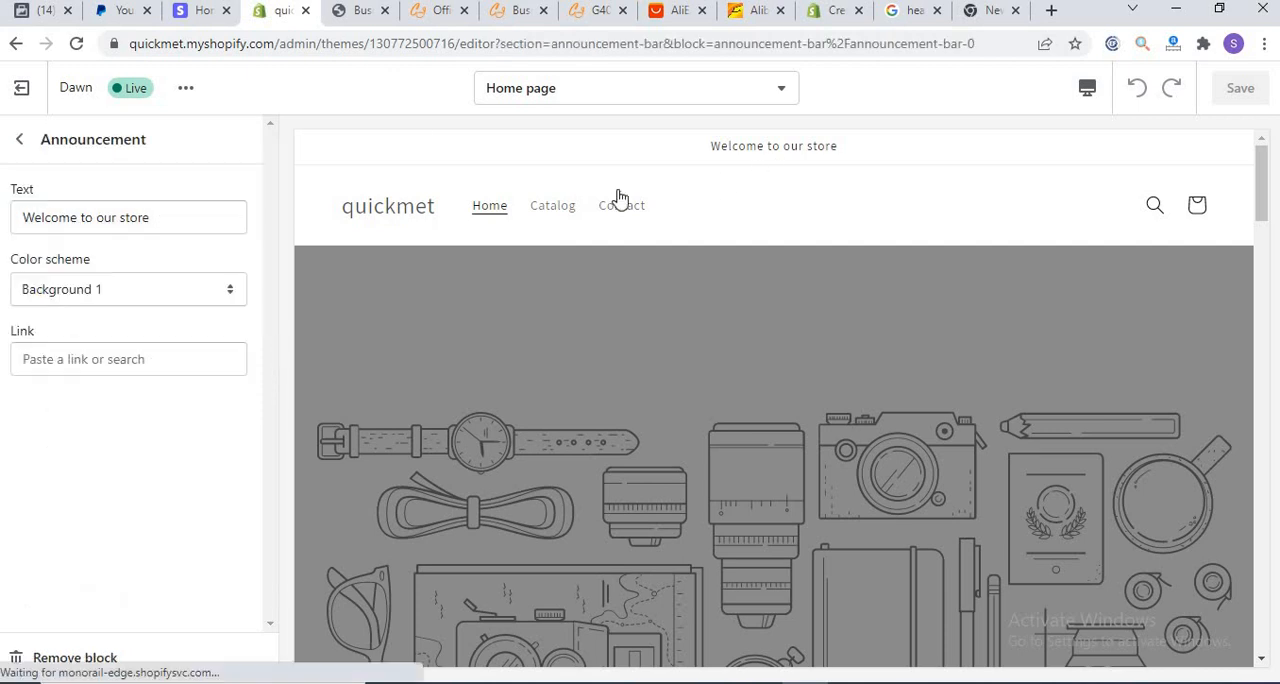
pyautogui.moveTo(153, 222); pyautogui.dragTo(123, 224)
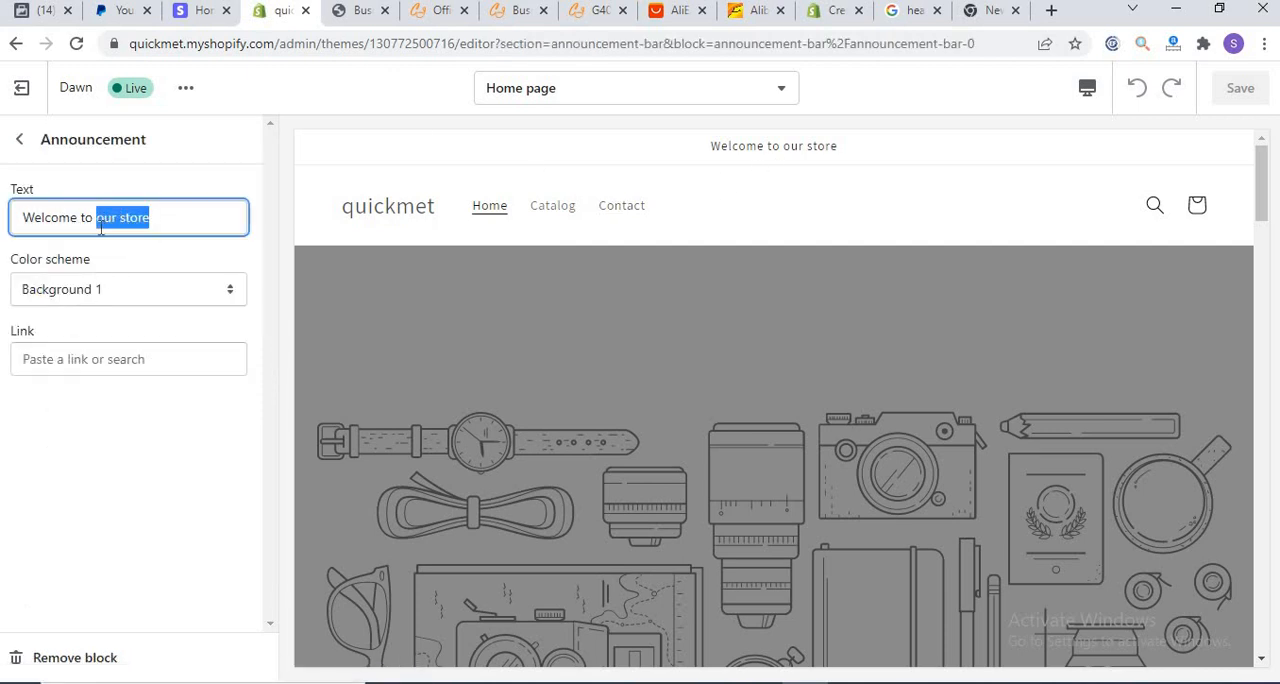
pyautogui.write('Quickme')
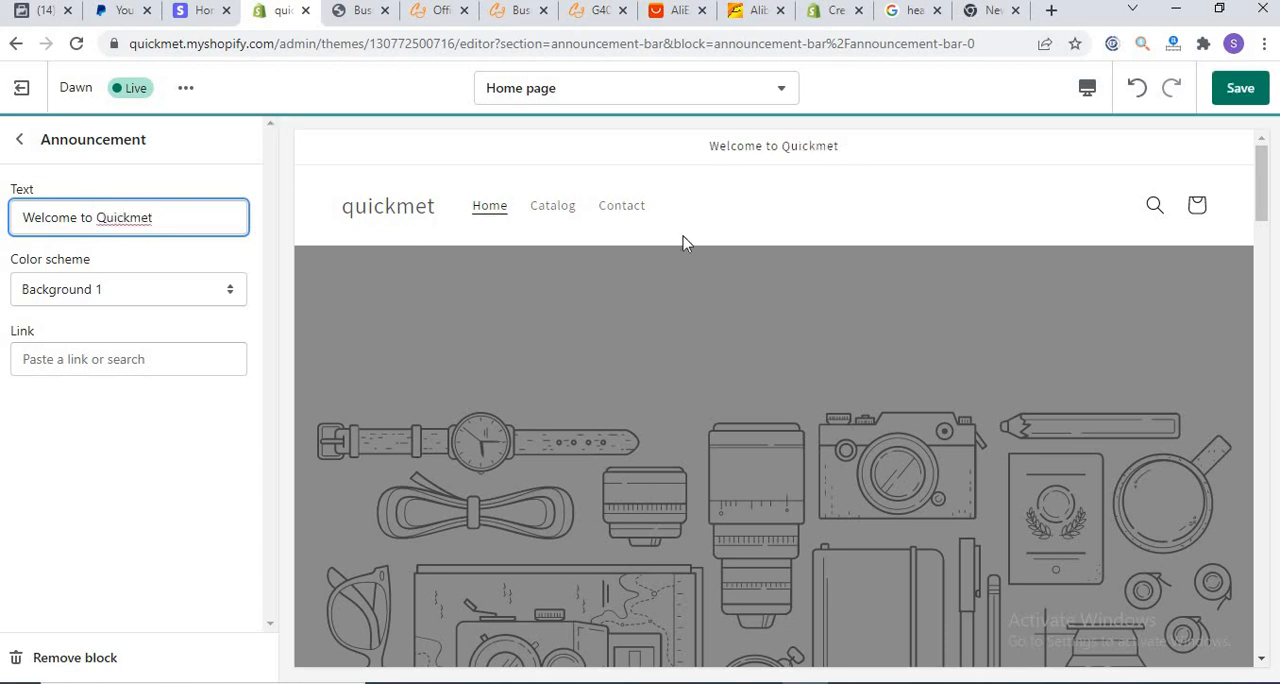
# Step: Try the Background 2 color scheme on the announcement, settle on Inverse and return to the home page section list
pyautogui.click(134, 296)
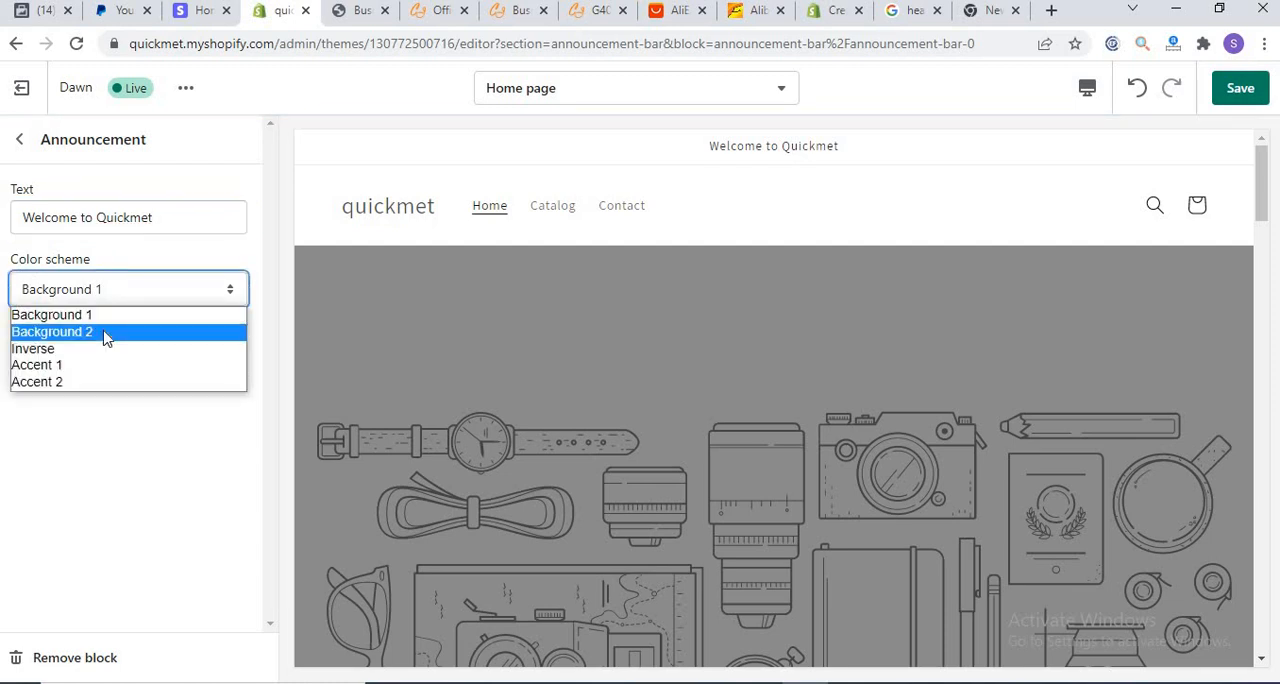
pyautogui.click(105, 333)
pyautogui.click(122, 297)
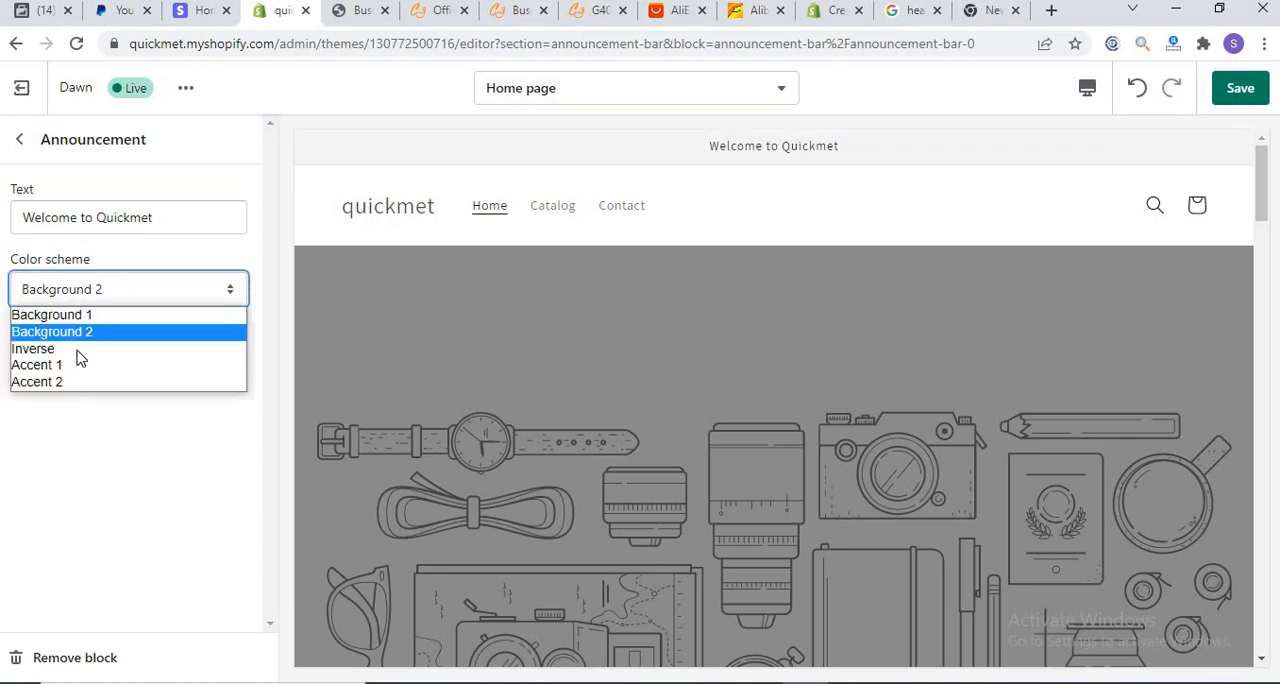
pyautogui.click(78, 349)
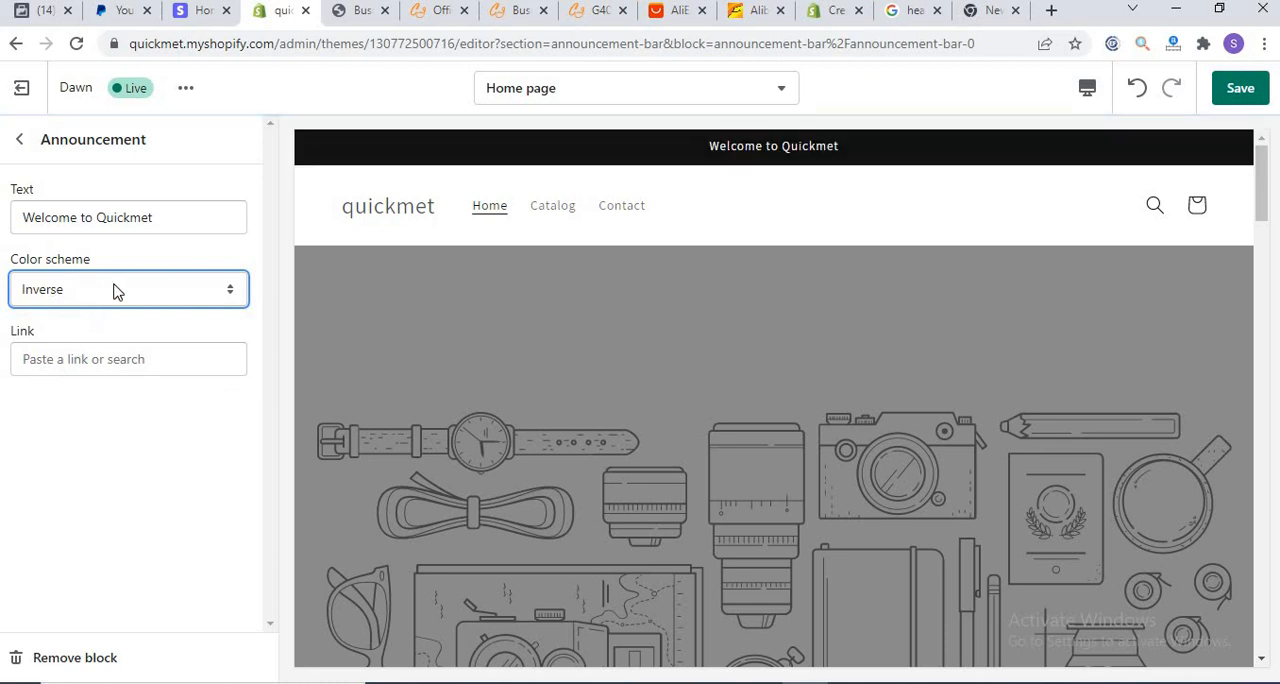
pyautogui.click(19, 139)
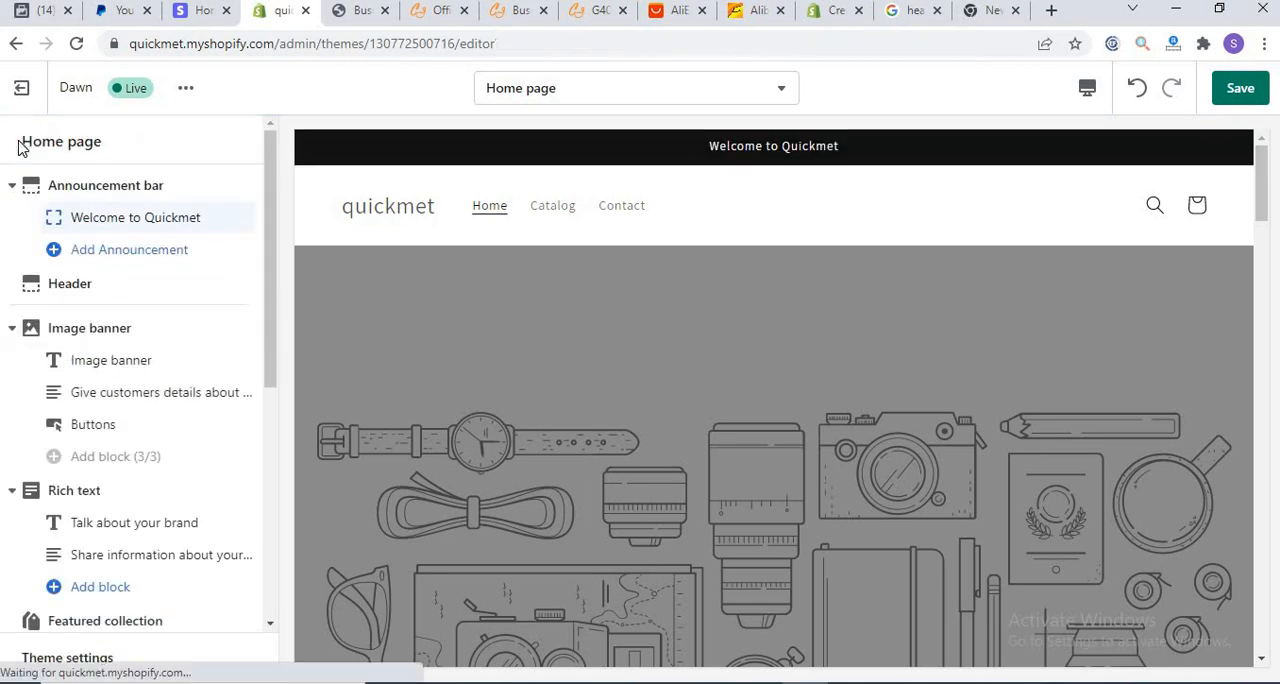
# Step: Open the Header section settings and examine the logo image option
pyautogui.click(58, 288)
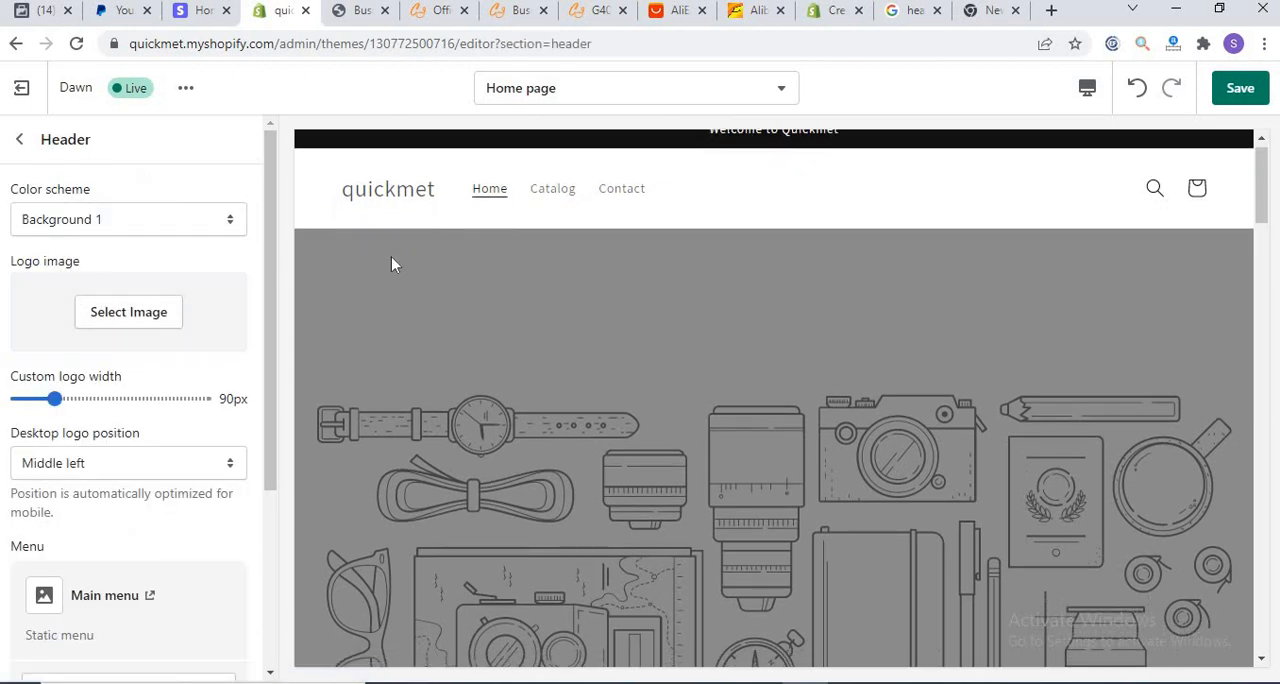
pyautogui.click(115, 328)
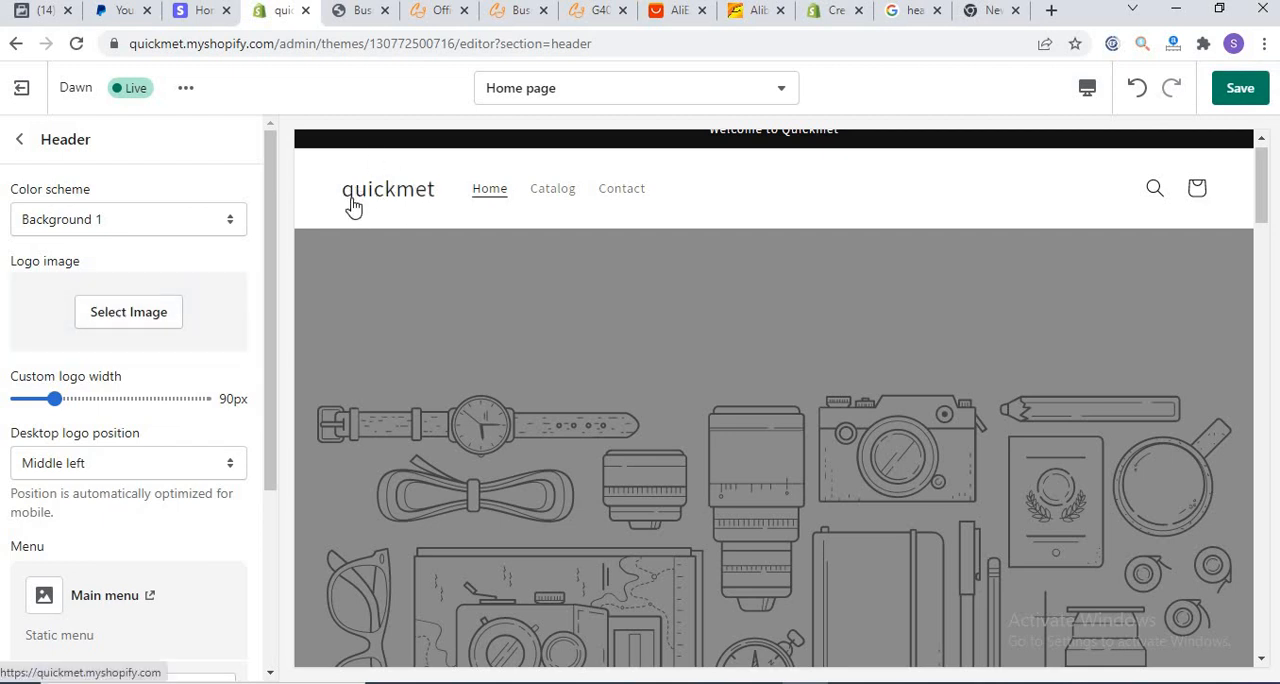
pyautogui.click(106, 328)
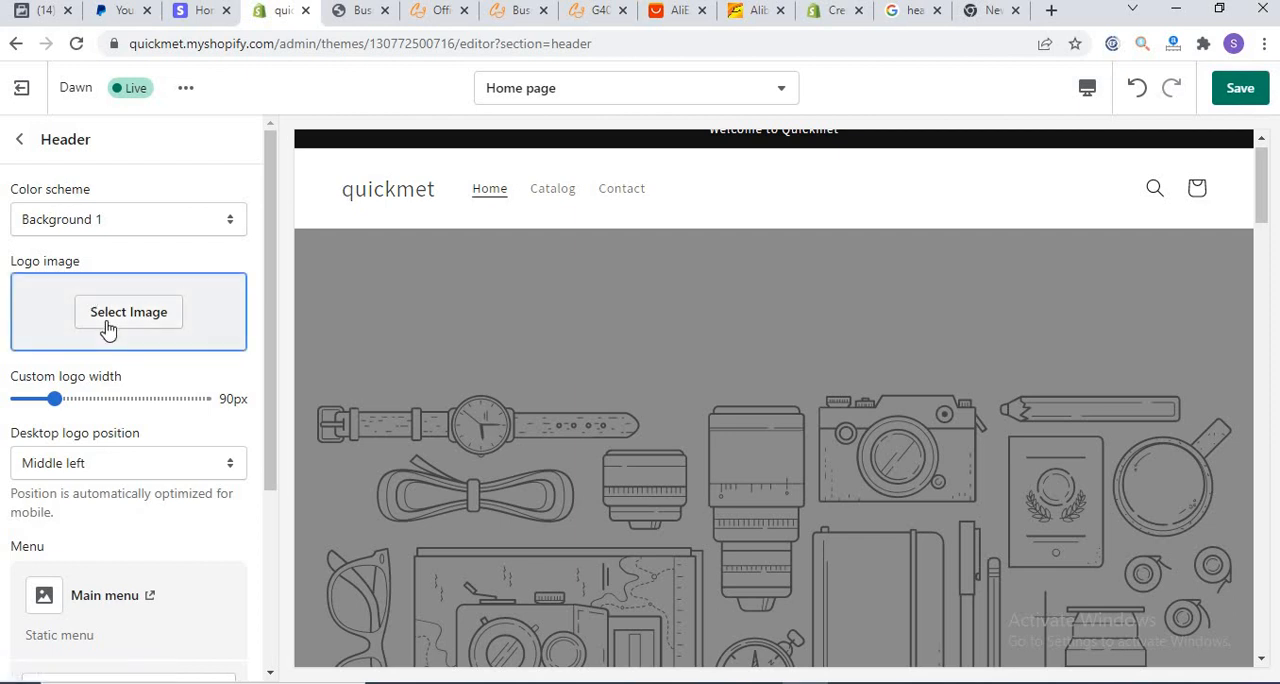
# Step: Link the image banner's "Shop all" button to the Business Fashion Male product instead of All Products
pyautogui.click(19, 139)
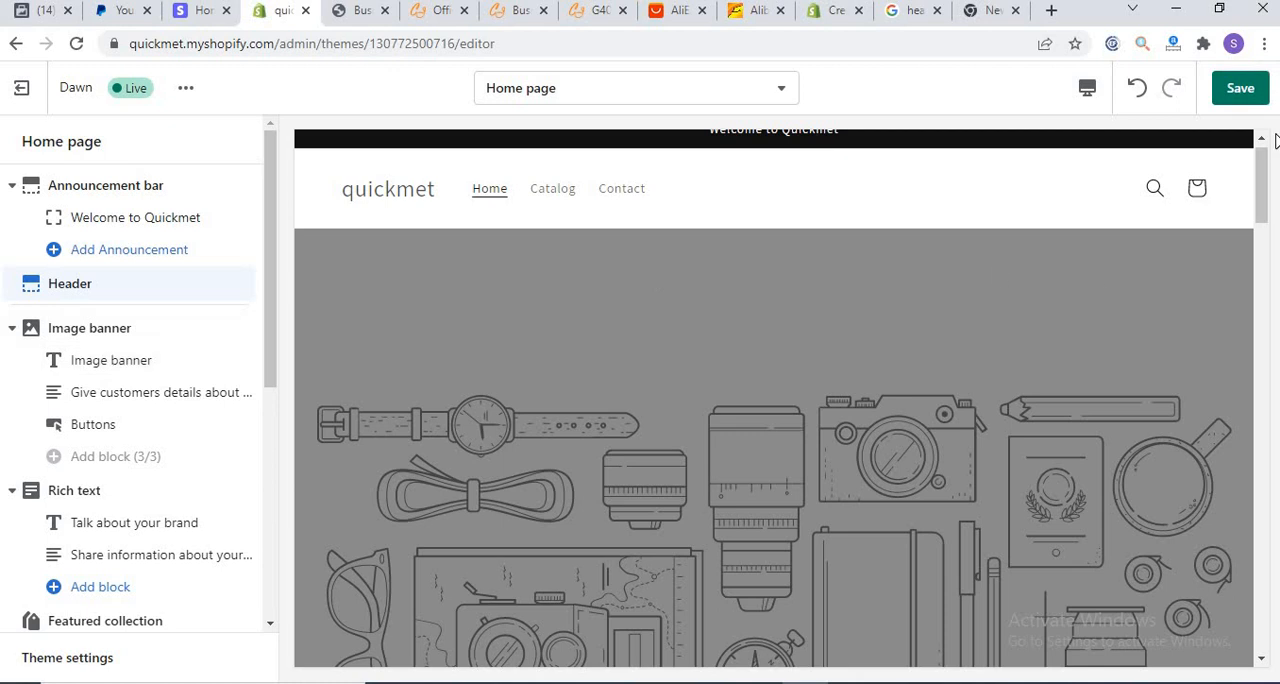
pyautogui.scroll(-3, 1262, 172)
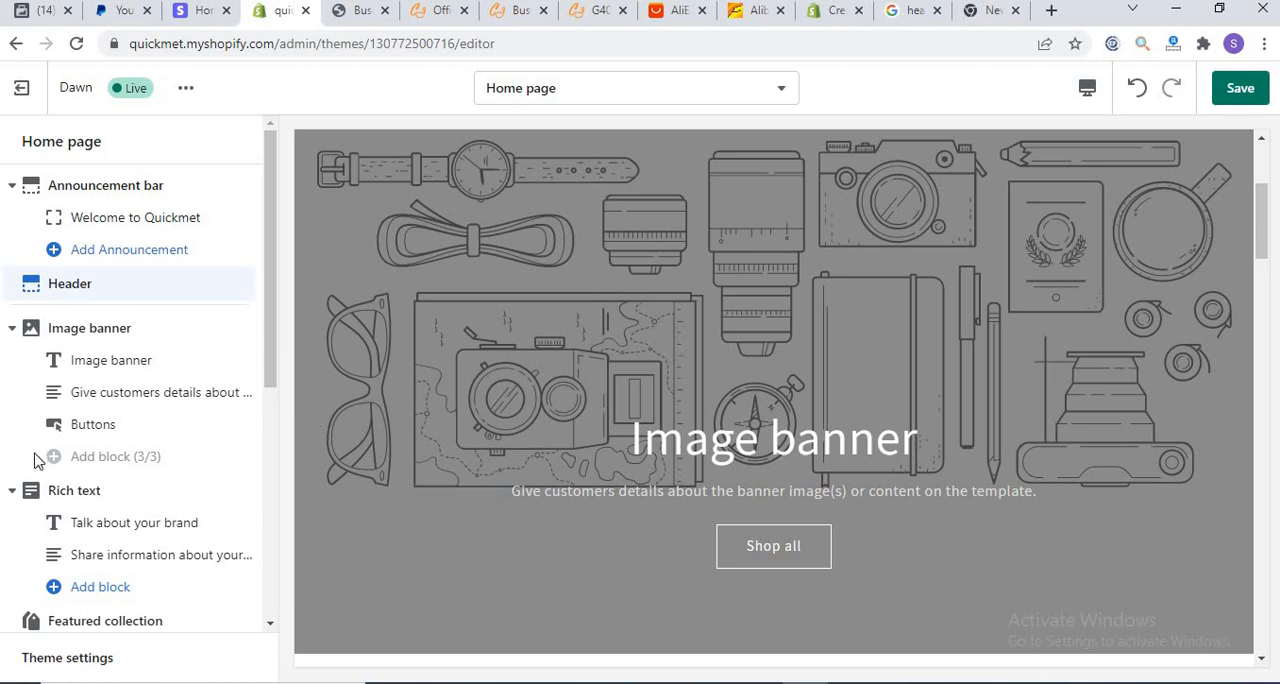
pyautogui.click(92, 425)
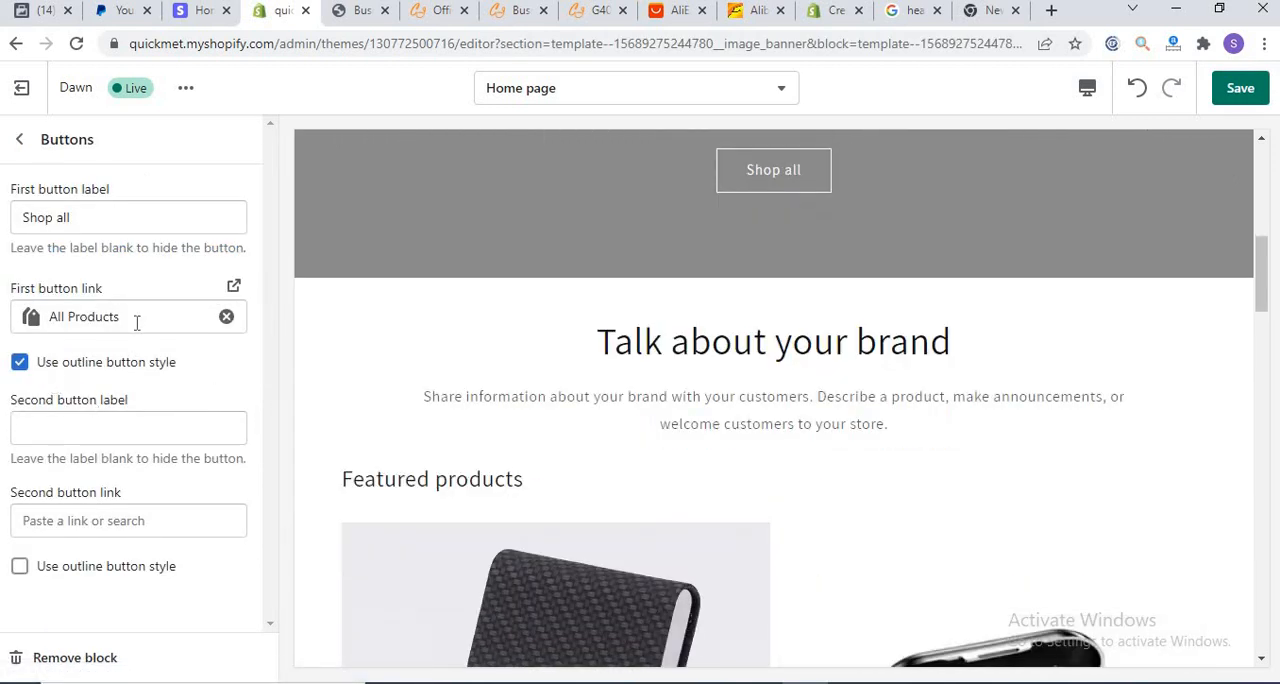
pyautogui.click(227, 318)
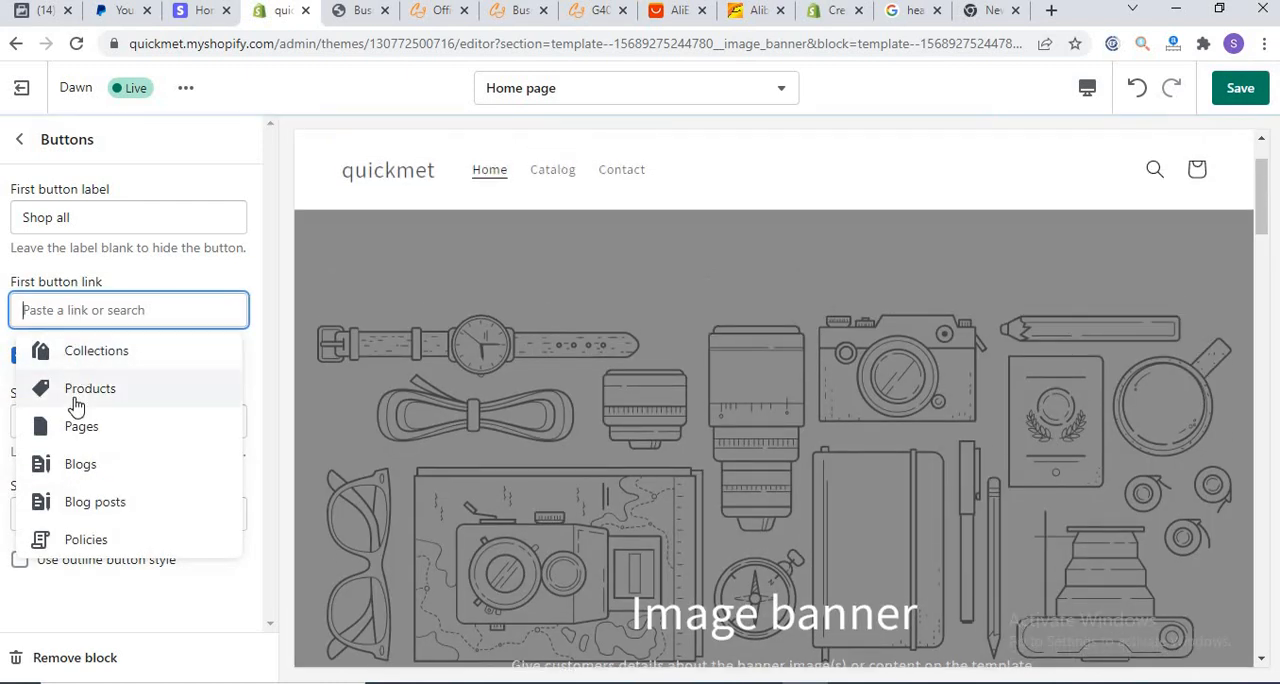
pyautogui.click(80, 392)
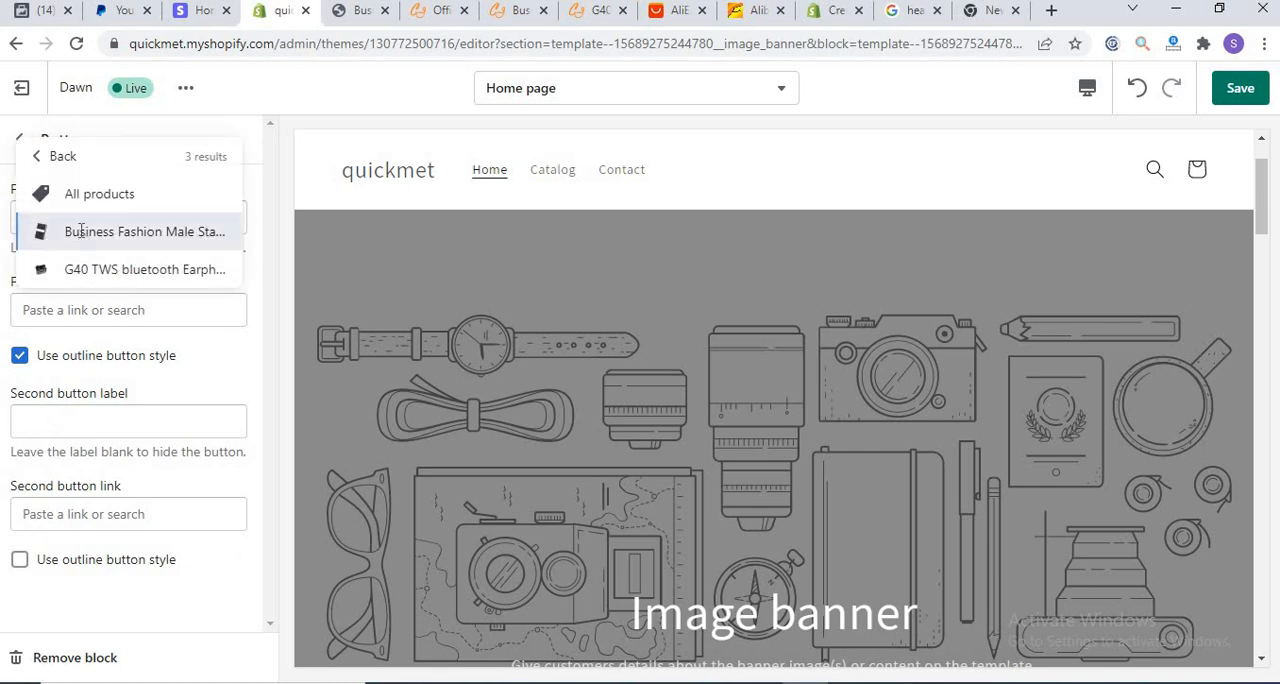
pyautogui.click(80, 232)
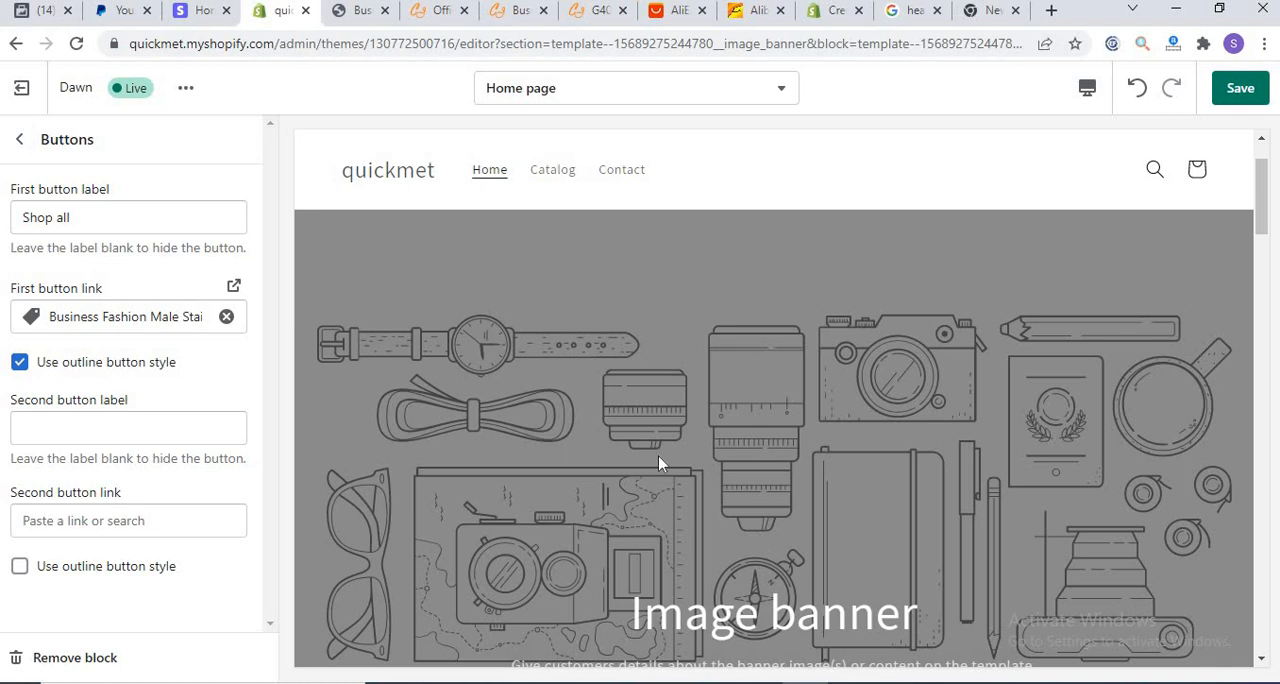
pyautogui.click(17, 142)
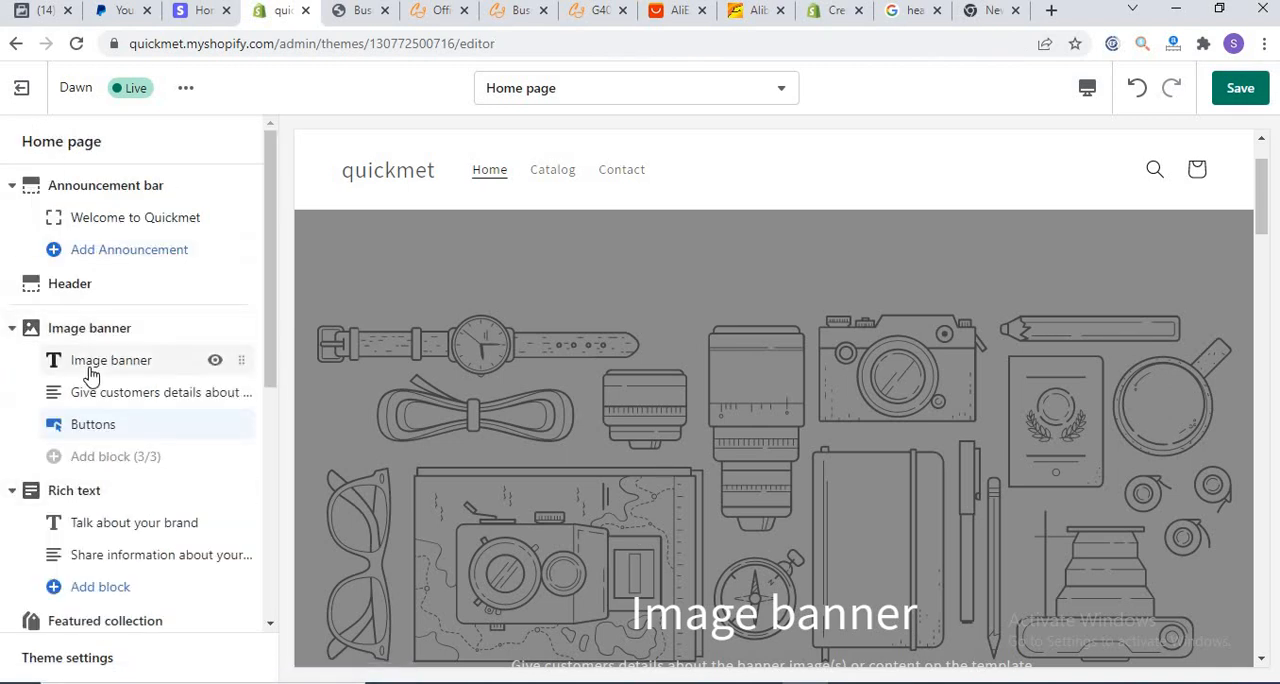
# Step: Examine the image banner's heading text and size options and the settings of its description text
pyautogui.click(89, 368)
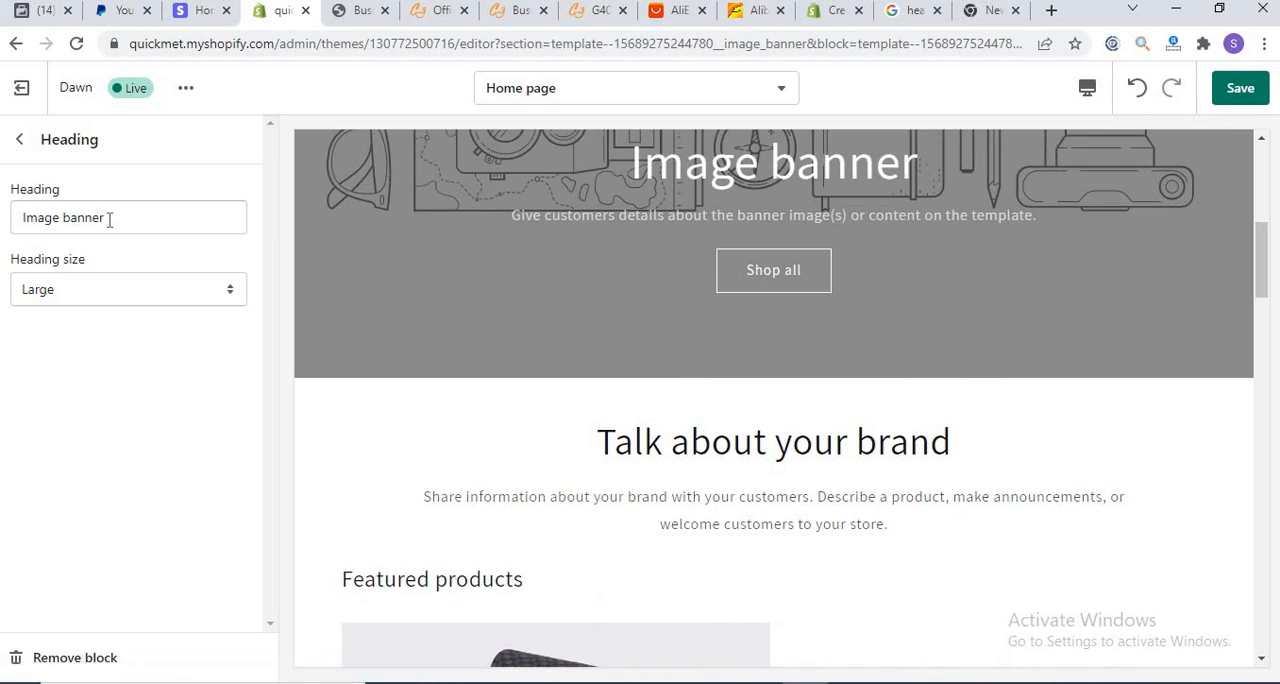
pyautogui.click(81, 300)
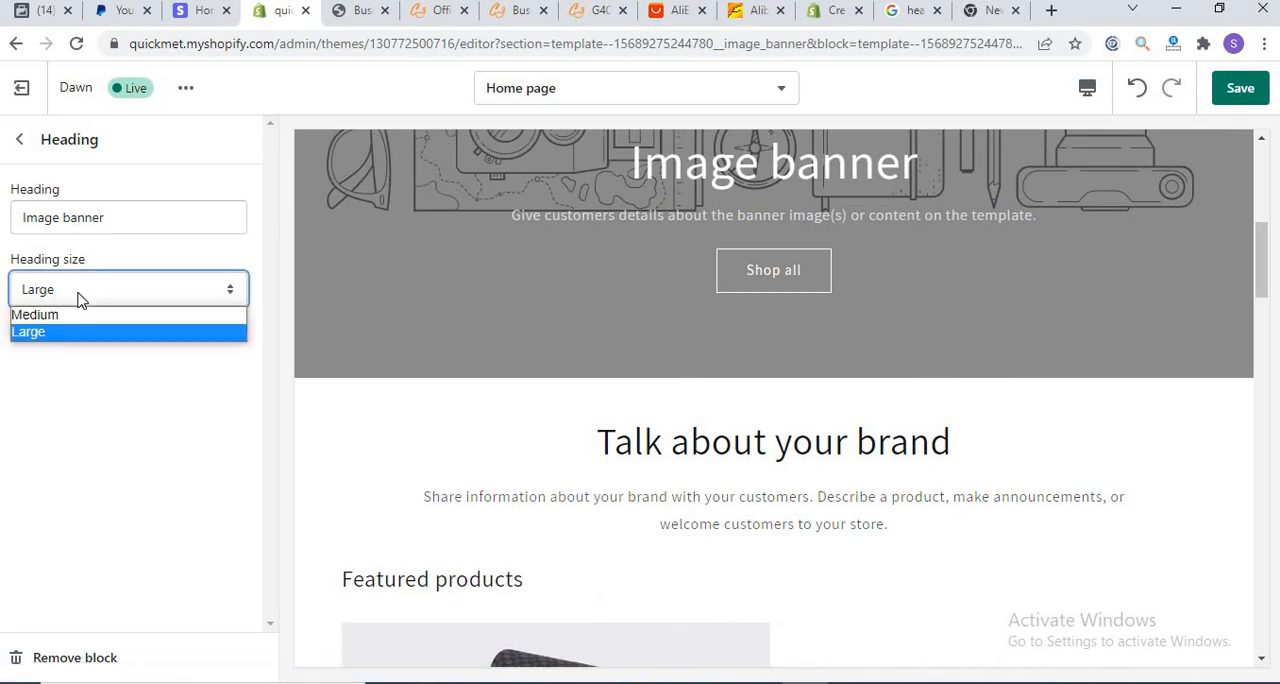
pyautogui.click(81, 300)
pyautogui.click(20, 143)
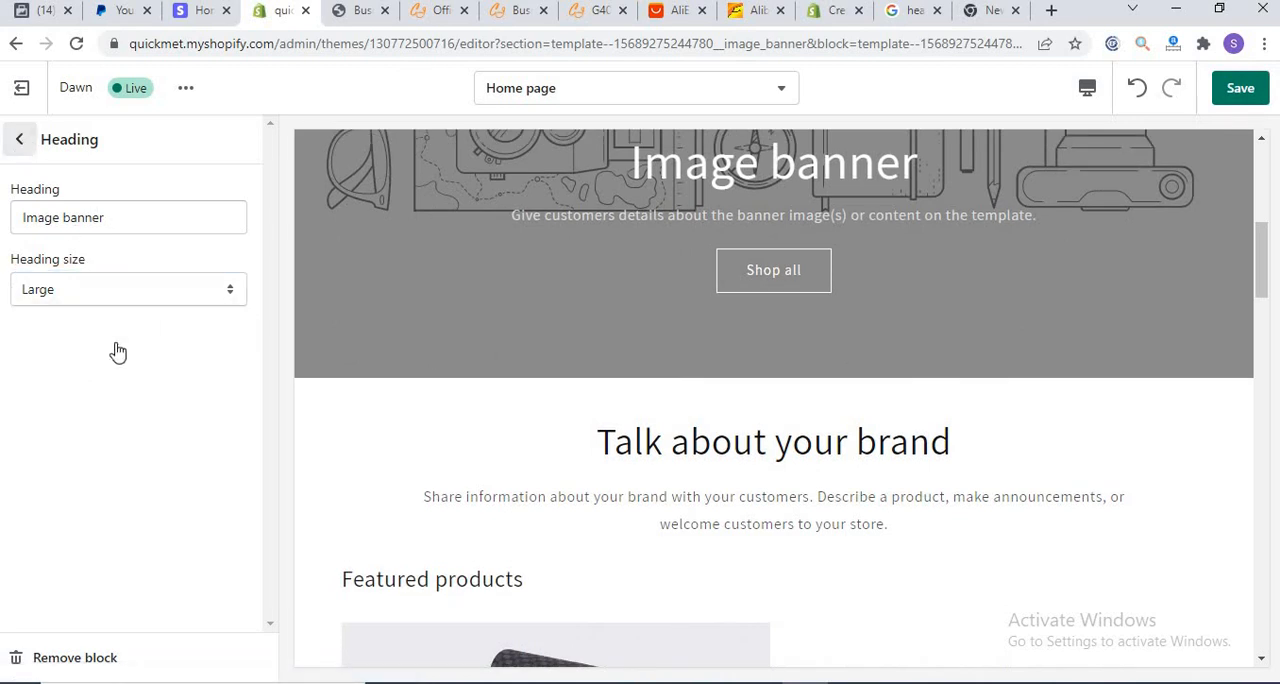
pyautogui.moveTo(268, 340); pyautogui.dragTo(271, 371)
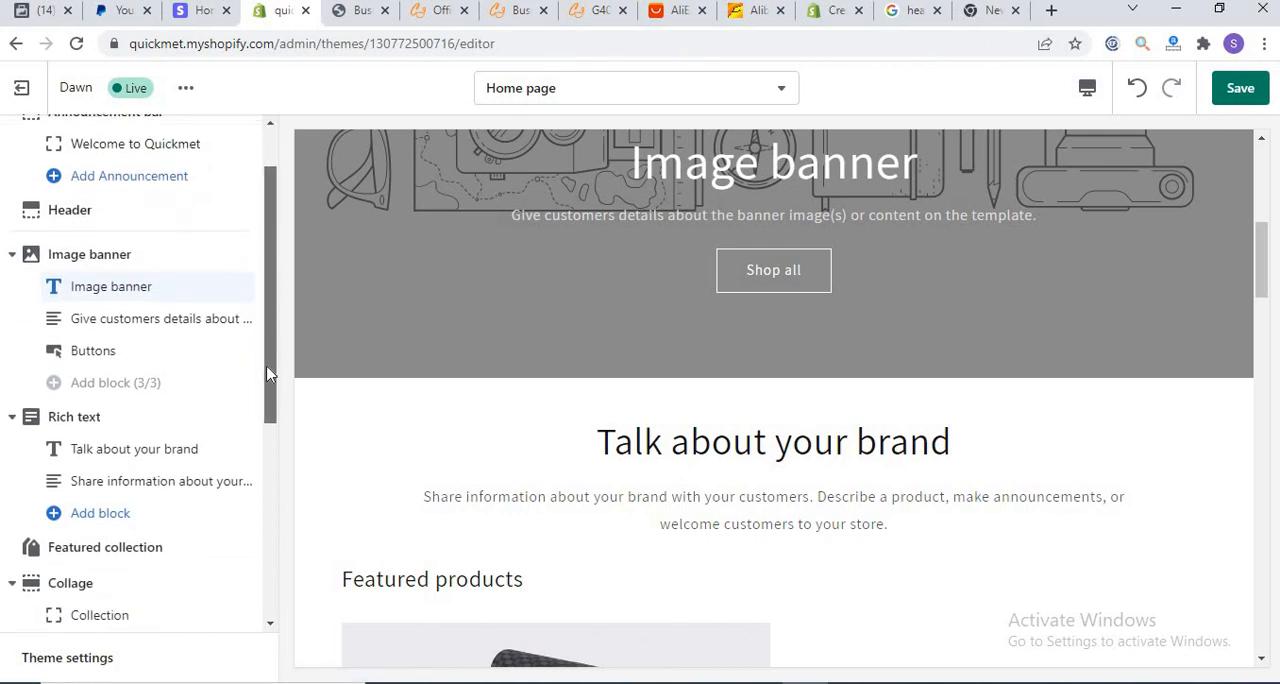
pyautogui.click(123, 321)
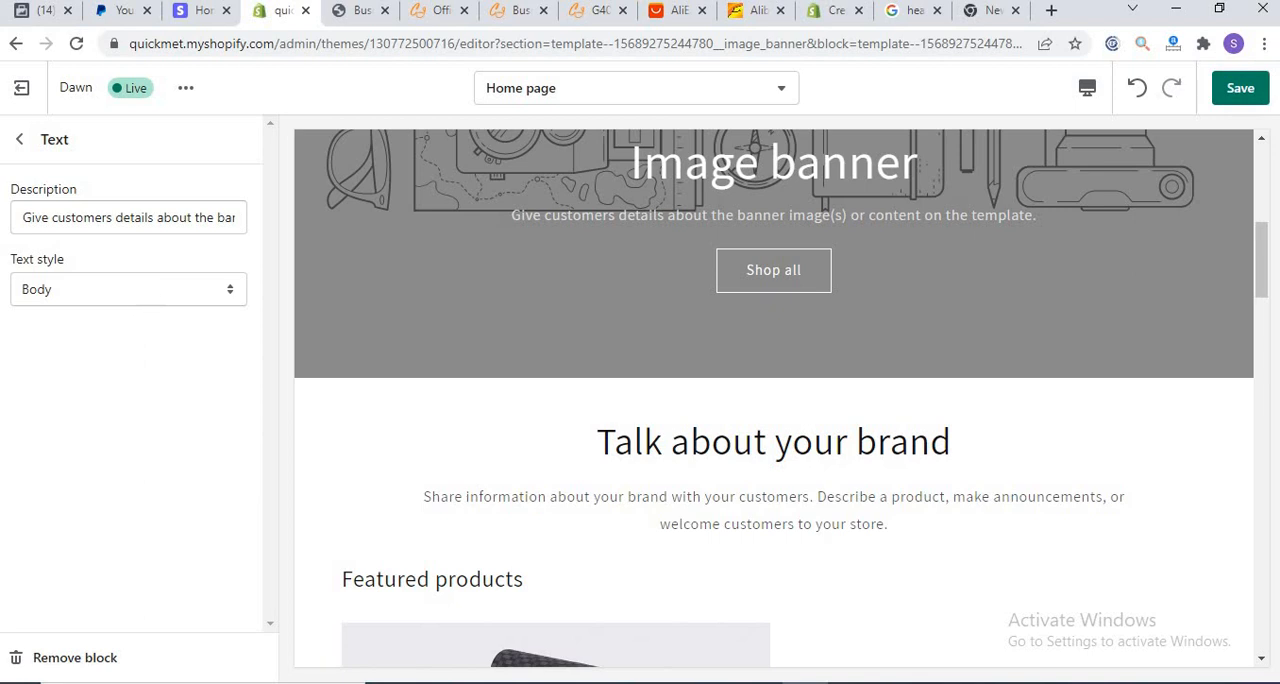
pyautogui.click(19, 139)
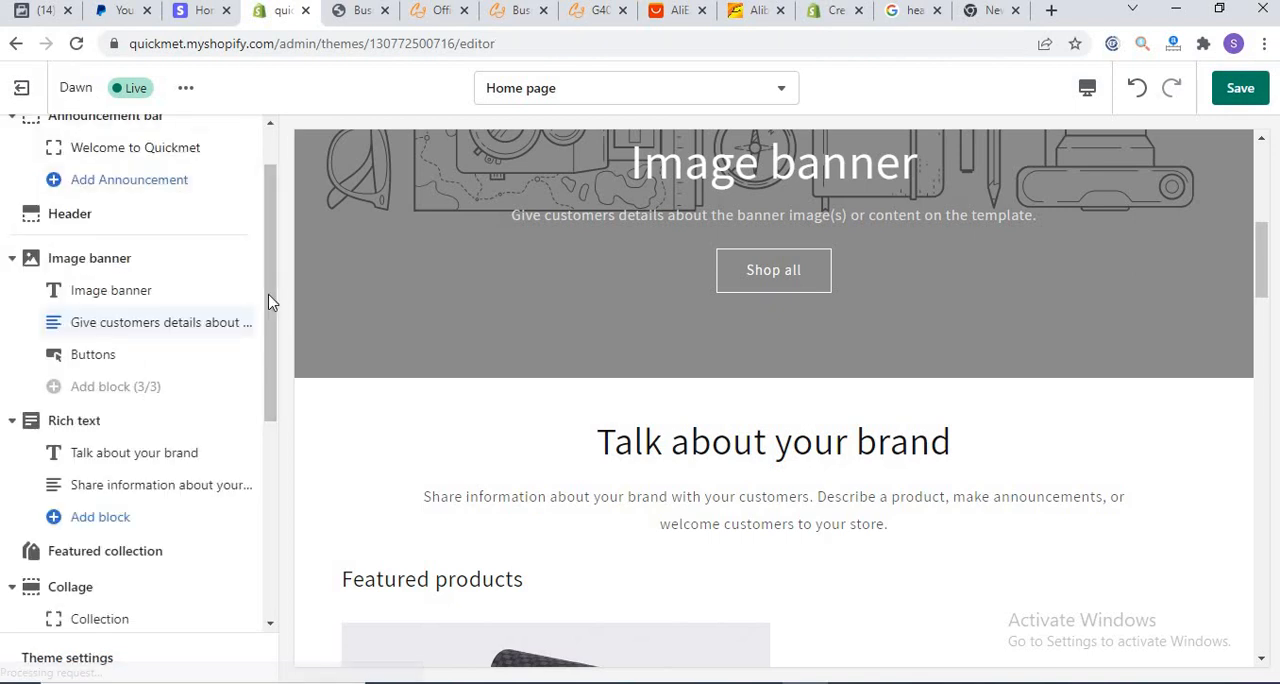
# Step: Recheck the image banner's heading settings and look over the theme settings categories
pyautogui.moveTo(272, 315)
pyautogui.mouseDown()
pyautogui.moveTo(261, 474)
pyautogui.moveTo(269, 266)
pyautogui.moveTo(266, 293)
pyautogui.mouseUp()
pyautogui.scroll(2, 177, 266)
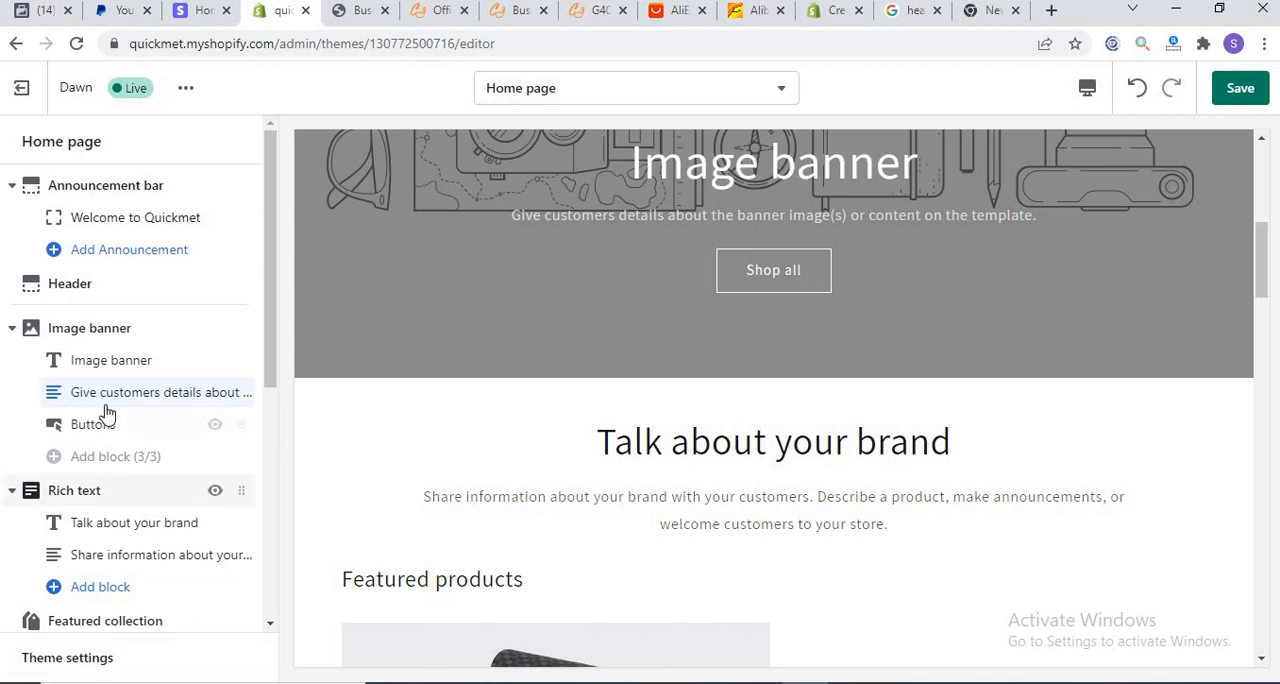
pyautogui.click(91, 369)
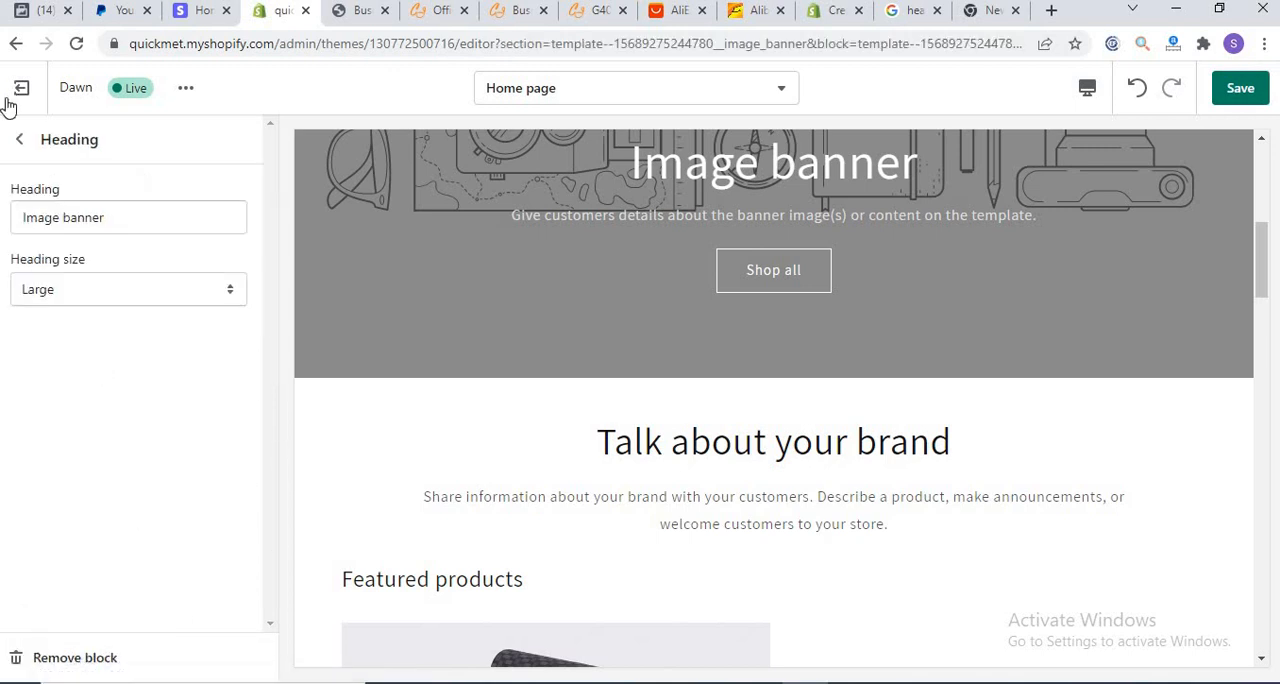
pyautogui.click(19, 140)
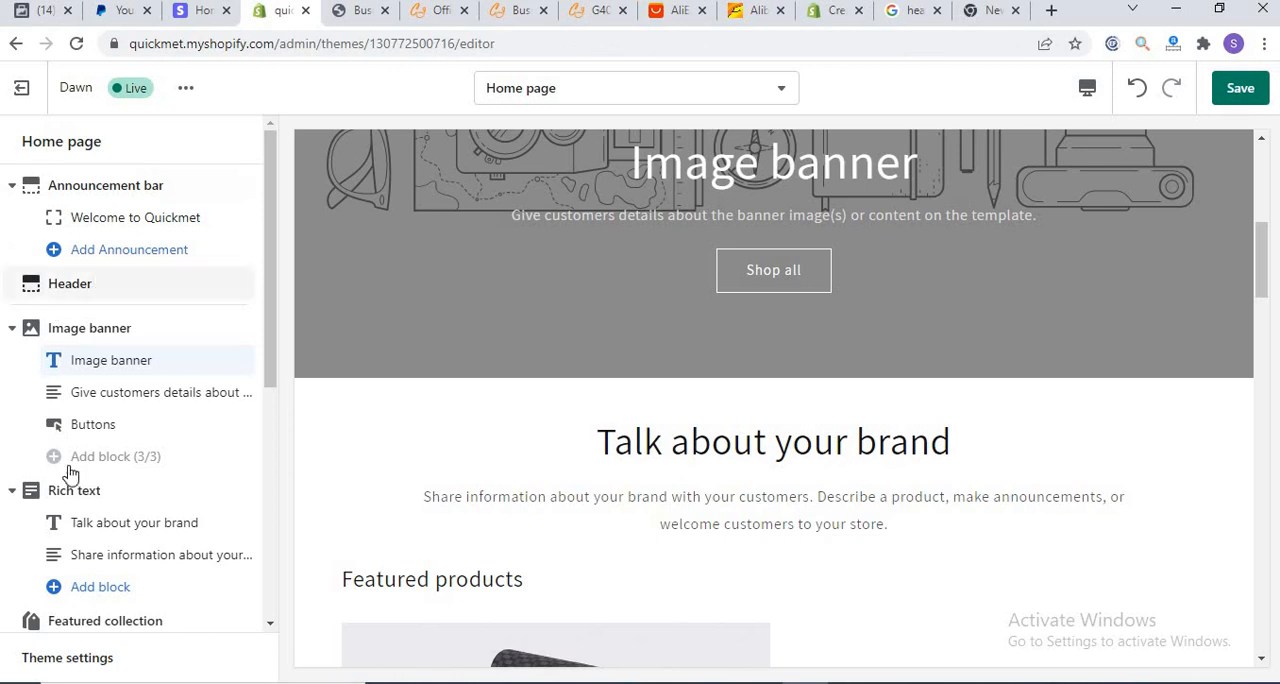
pyautogui.click(75, 658)
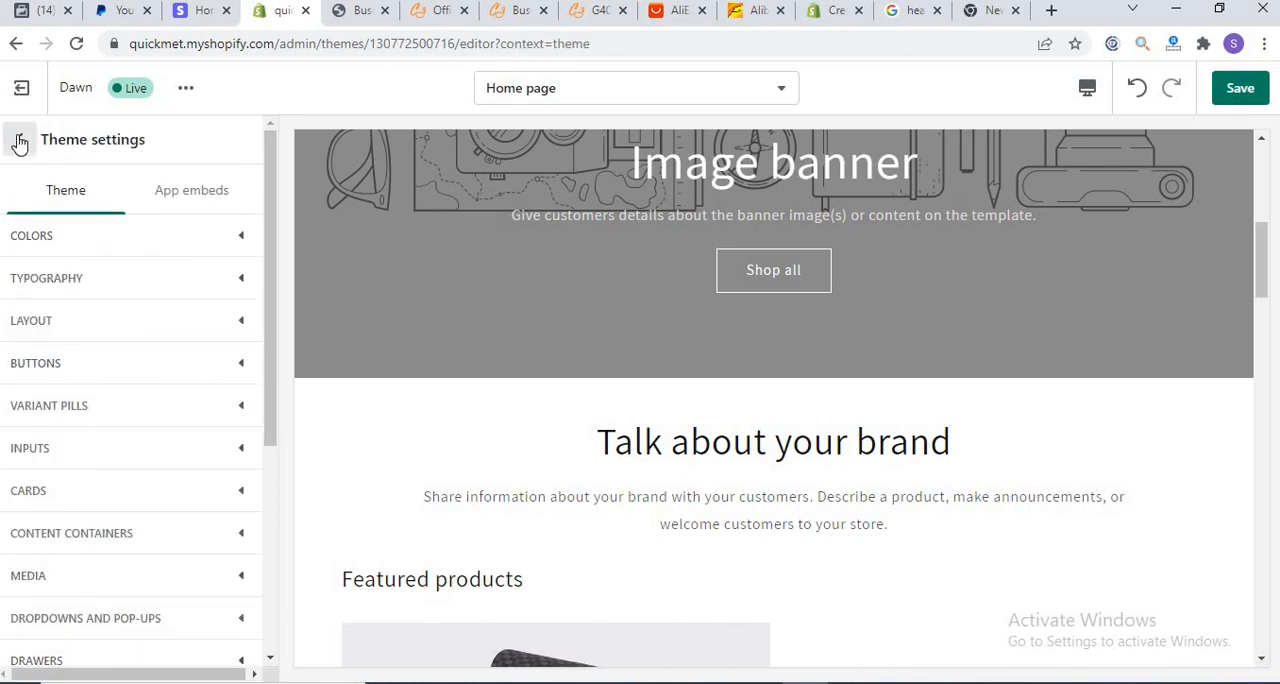
pyautogui.moveTo(265, 289); pyautogui.dragTo(400, 303)
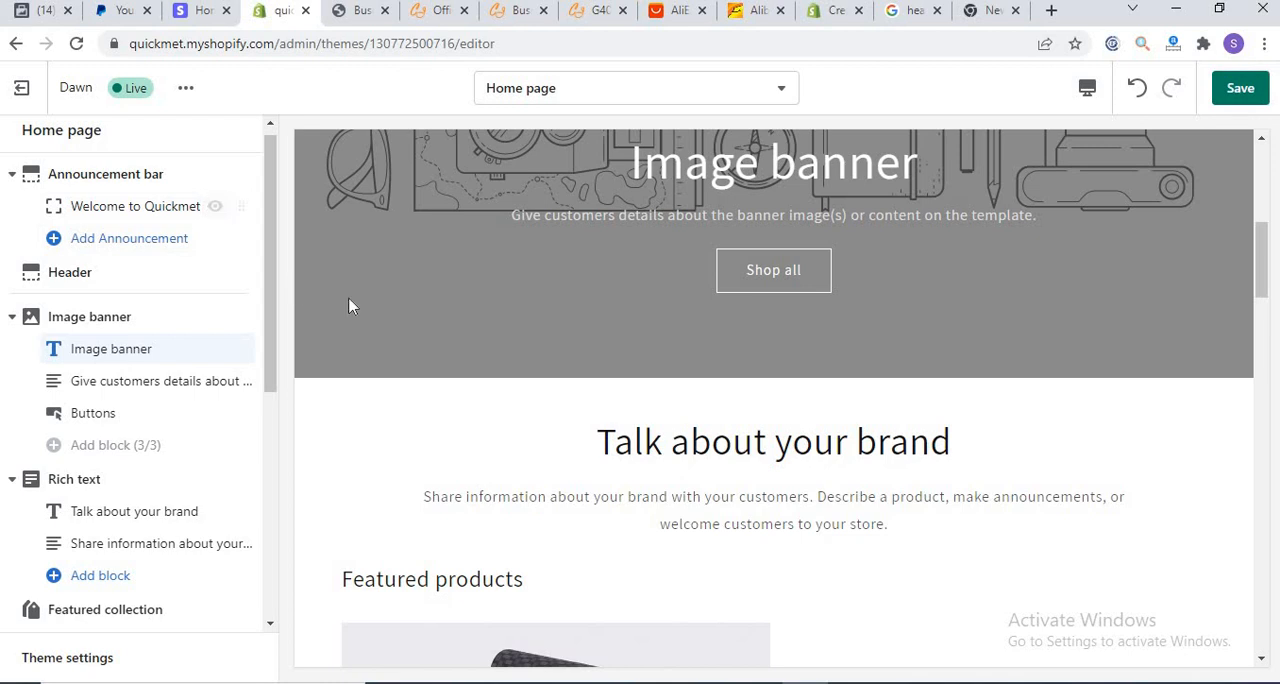
# Step: Hide the "Welcome to Quickmet" announcement in the storefront preview and show it again
pyautogui.moveTo(1260, 295); pyautogui.dragTo(1257, 120)
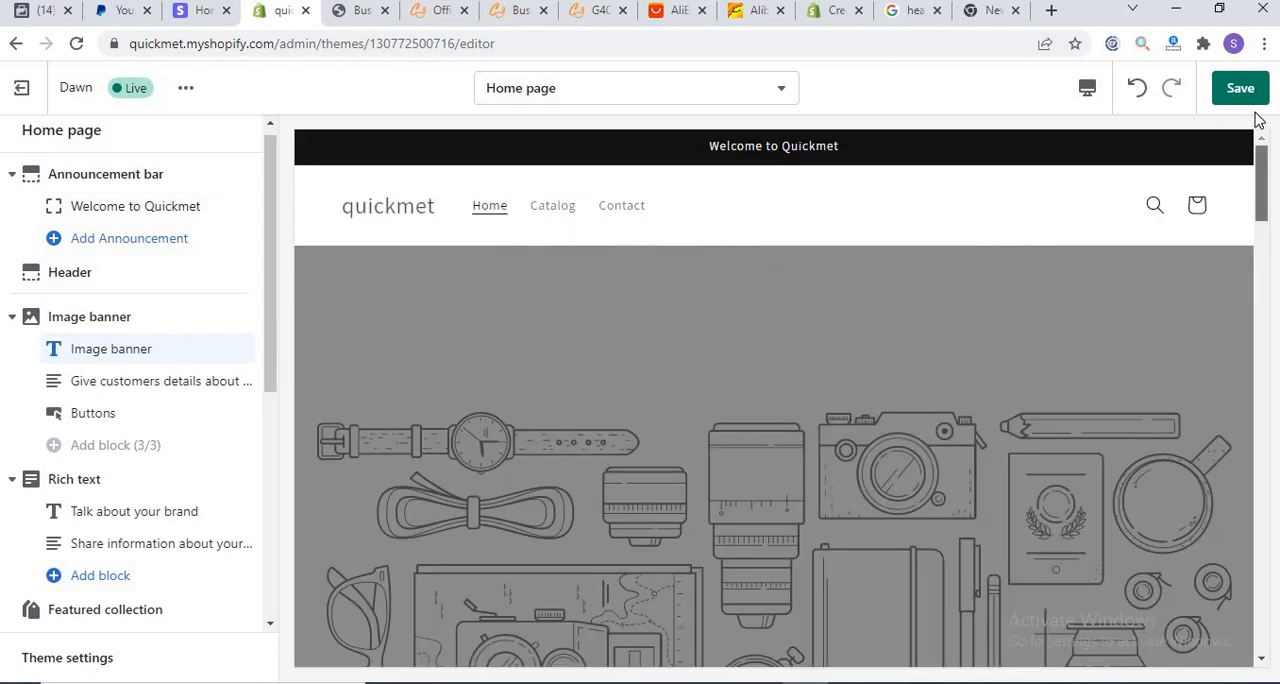
pyautogui.moveTo(229, 209)
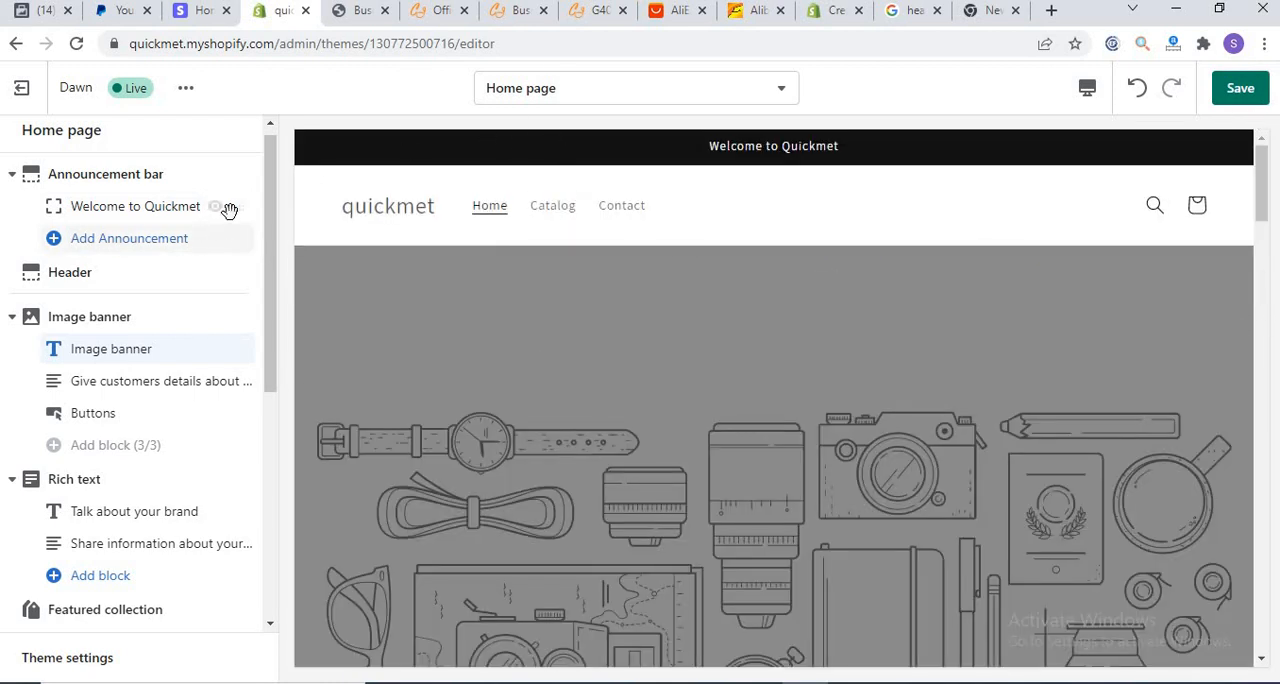
pyautogui.click(215, 208)
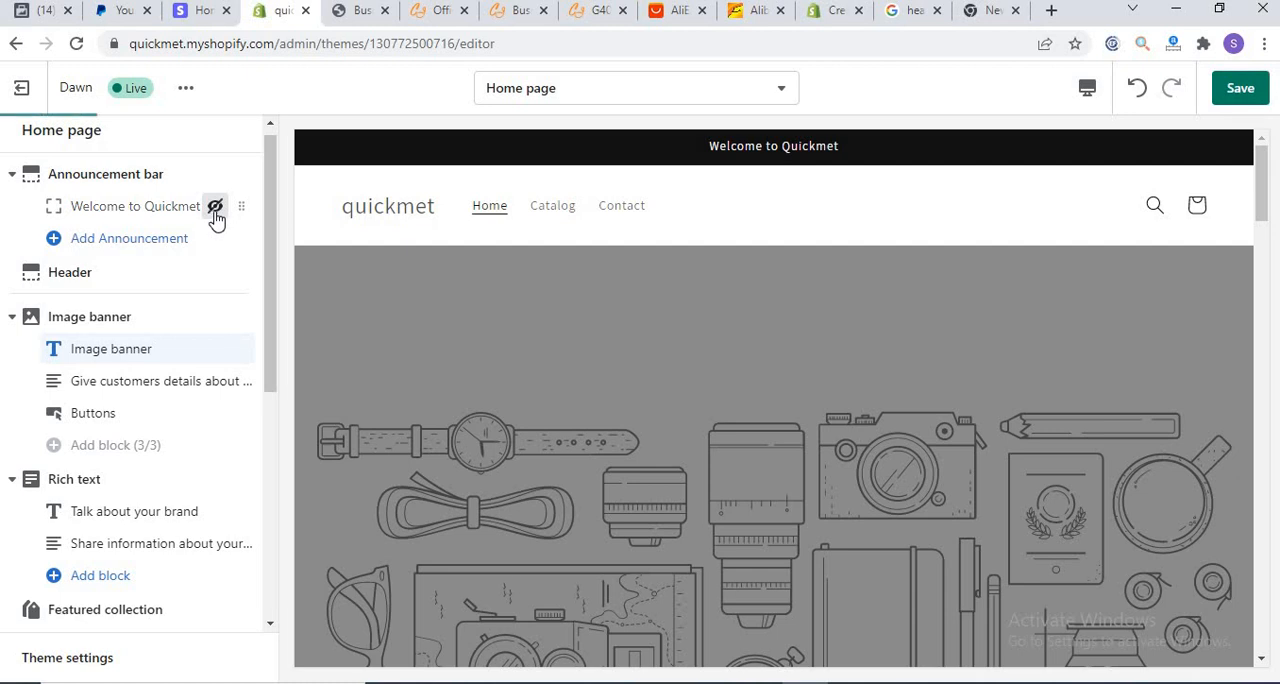
pyautogui.click(215, 208)
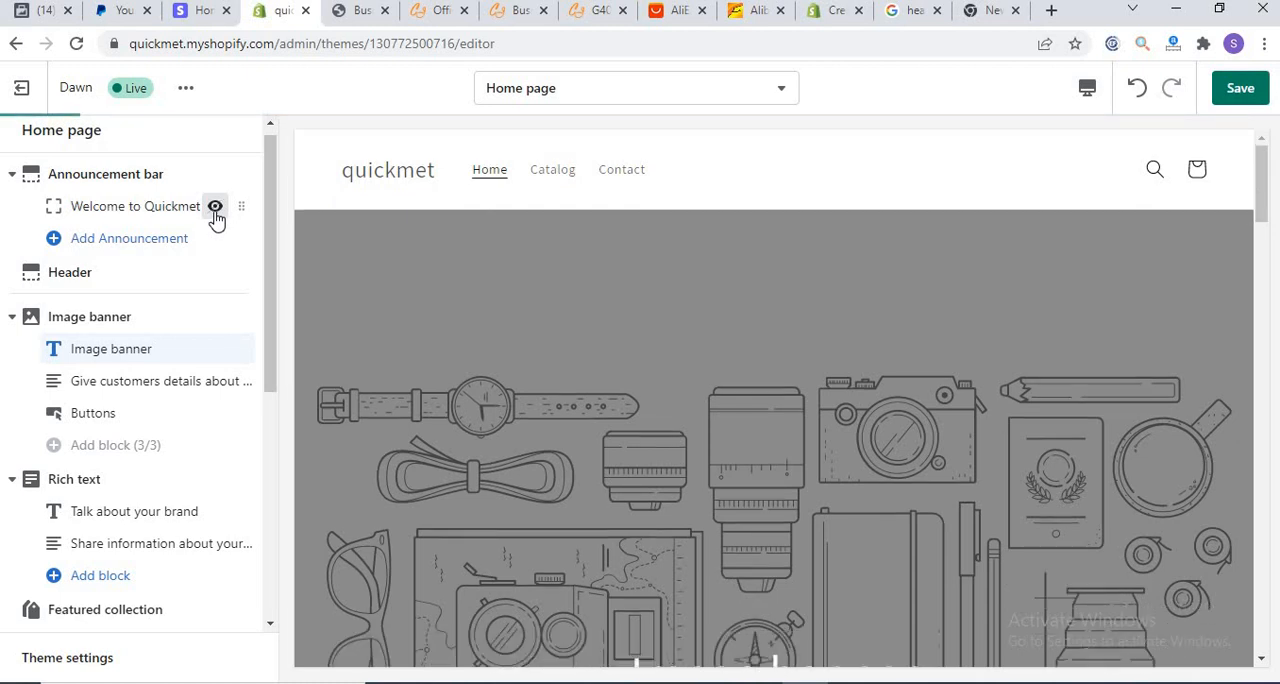
pyautogui.moveTo(241, 206); pyautogui.dragTo(262, 282)
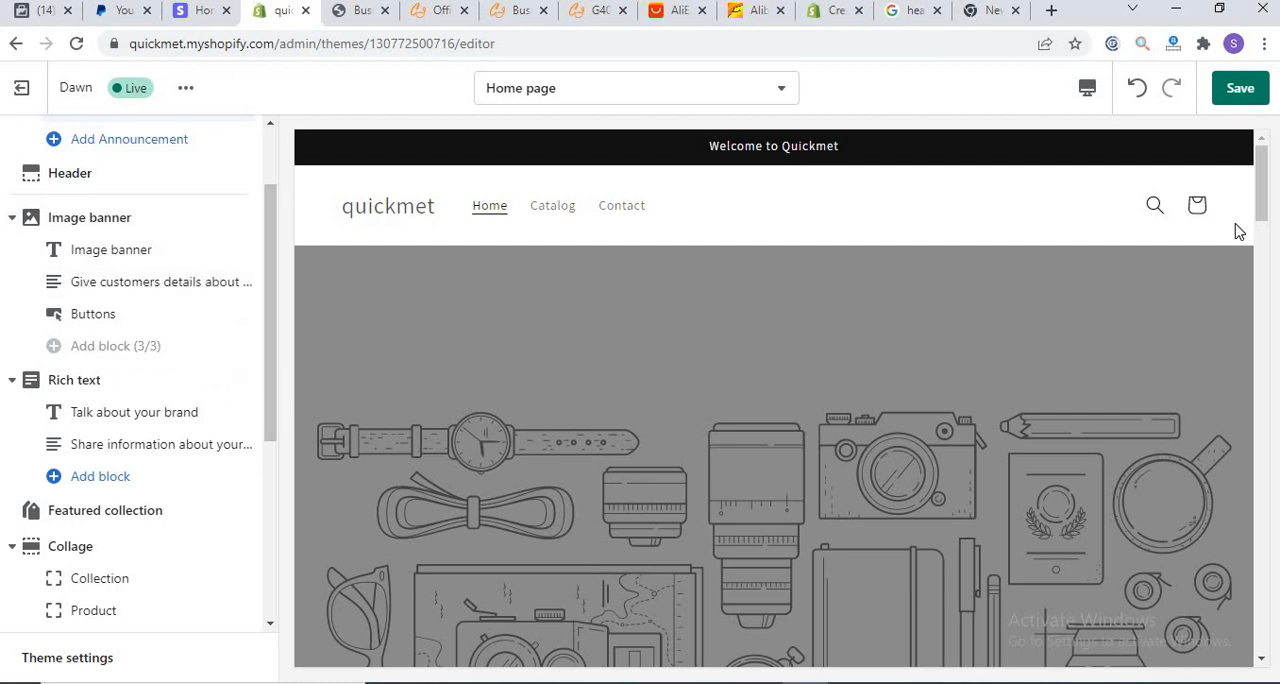
# Step: Hide the Rich text section on the home page and move the Featured collection section below Collage
pyautogui.moveTo(1263, 191); pyautogui.dragTo(1246, 287)
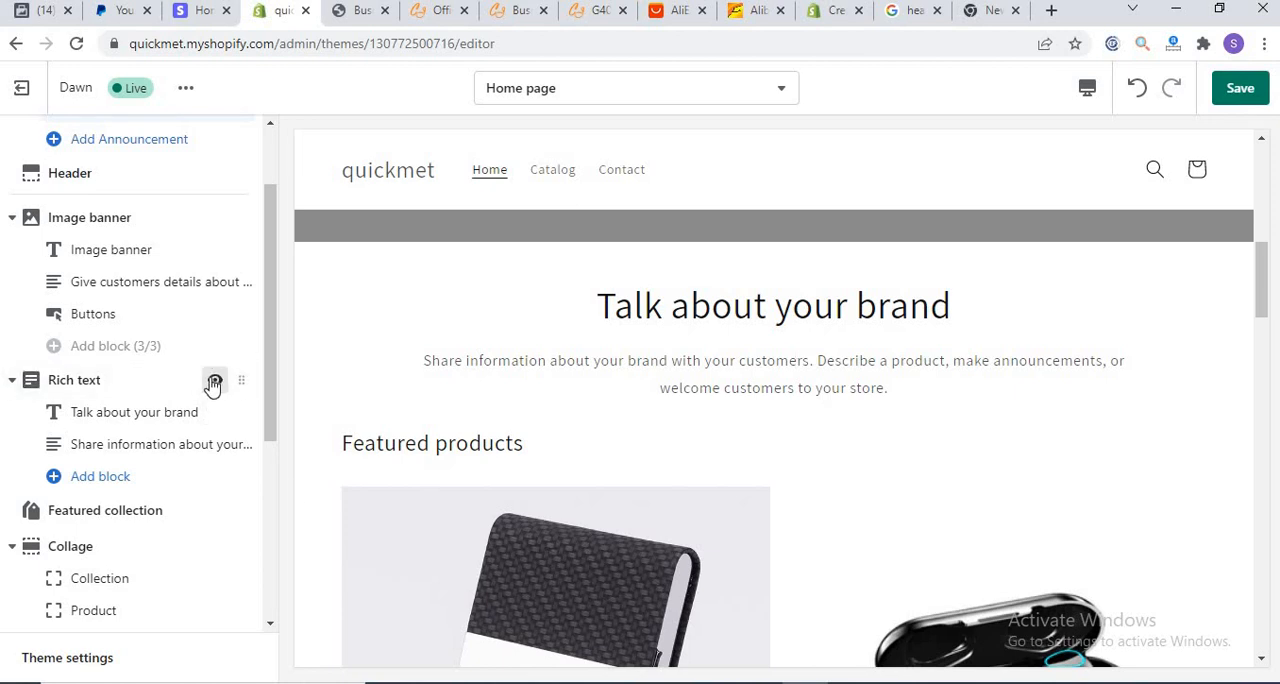
pyautogui.click(214, 382)
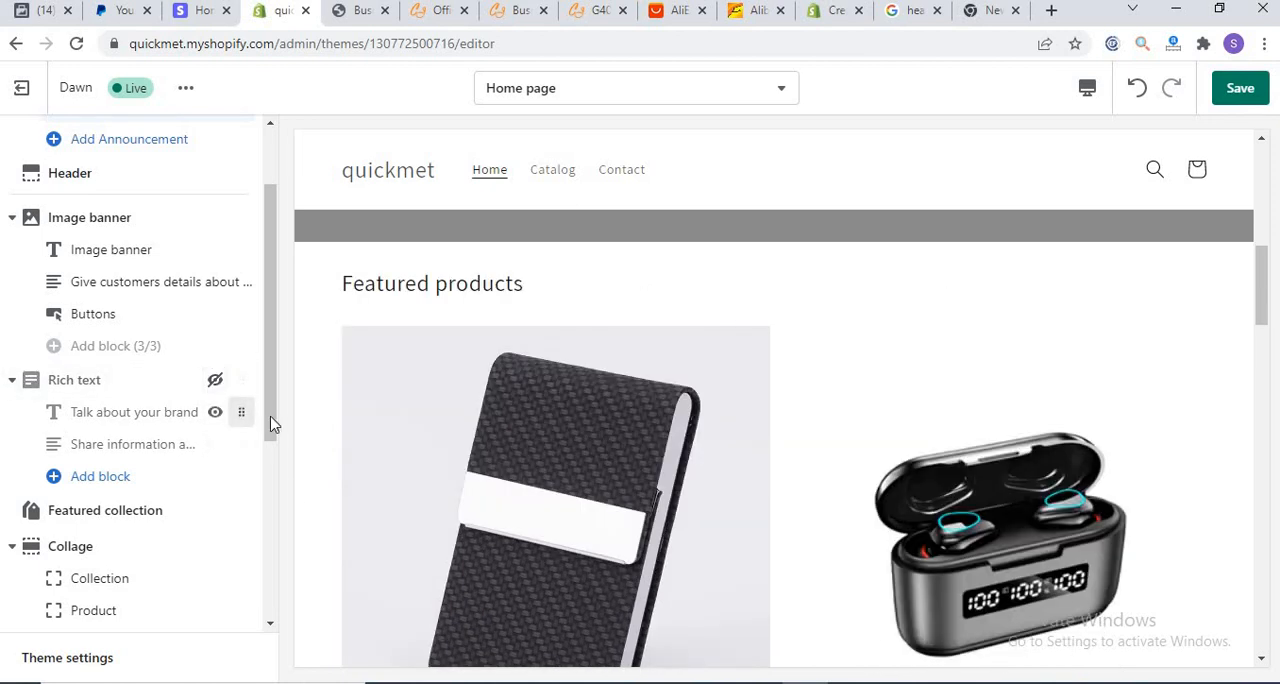
pyautogui.moveTo(271, 417); pyautogui.dragTo(260, 473)
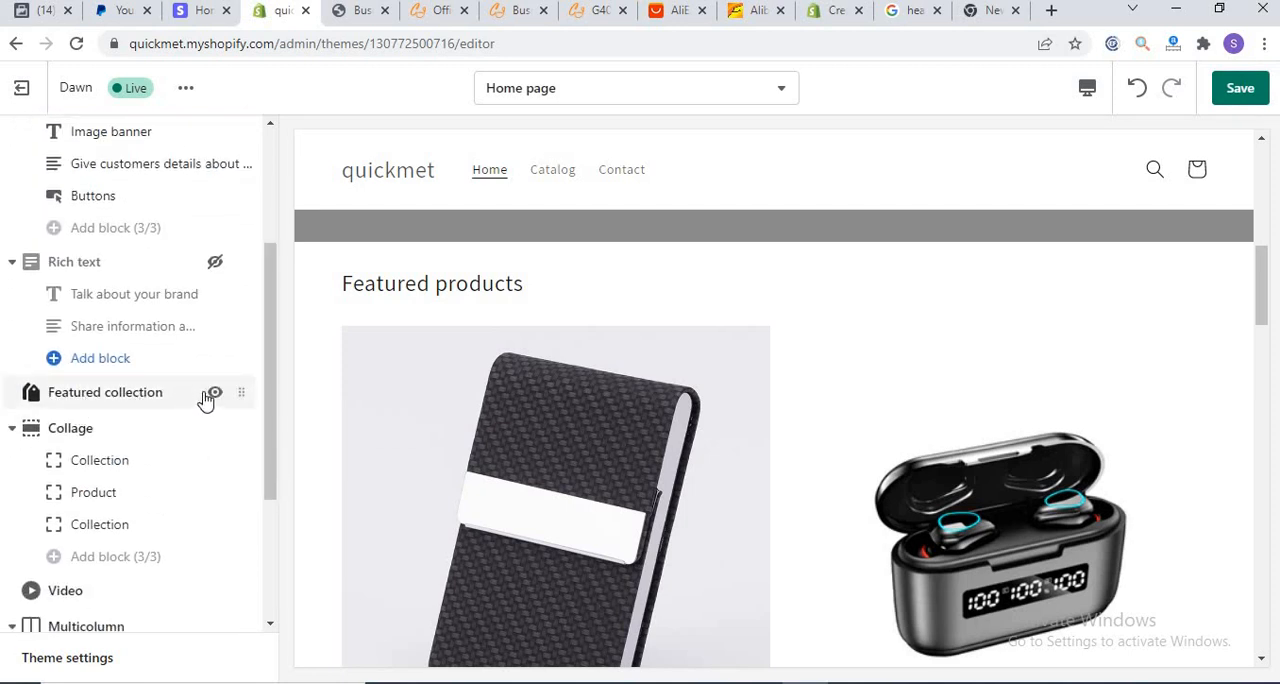
pyautogui.moveTo(249, 392); pyautogui.dragTo(259, 497)
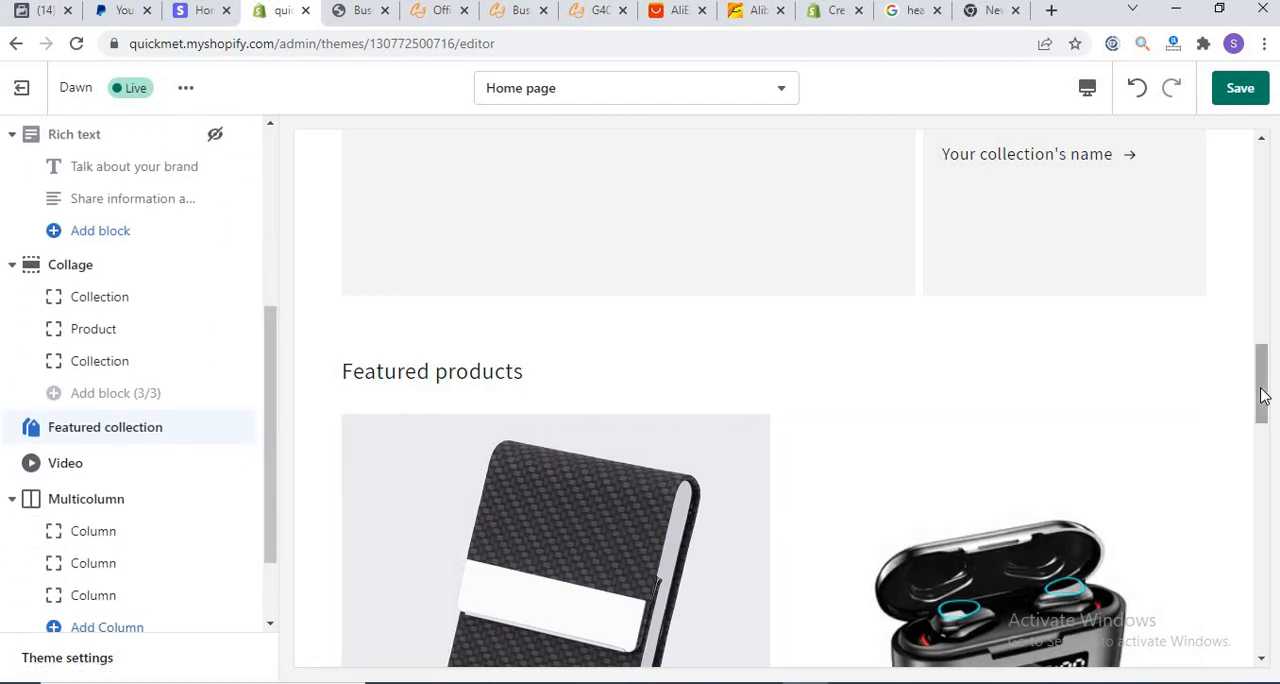
pyautogui.moveTo(1260, 397); pyautogui.dragTo(1234, 614)
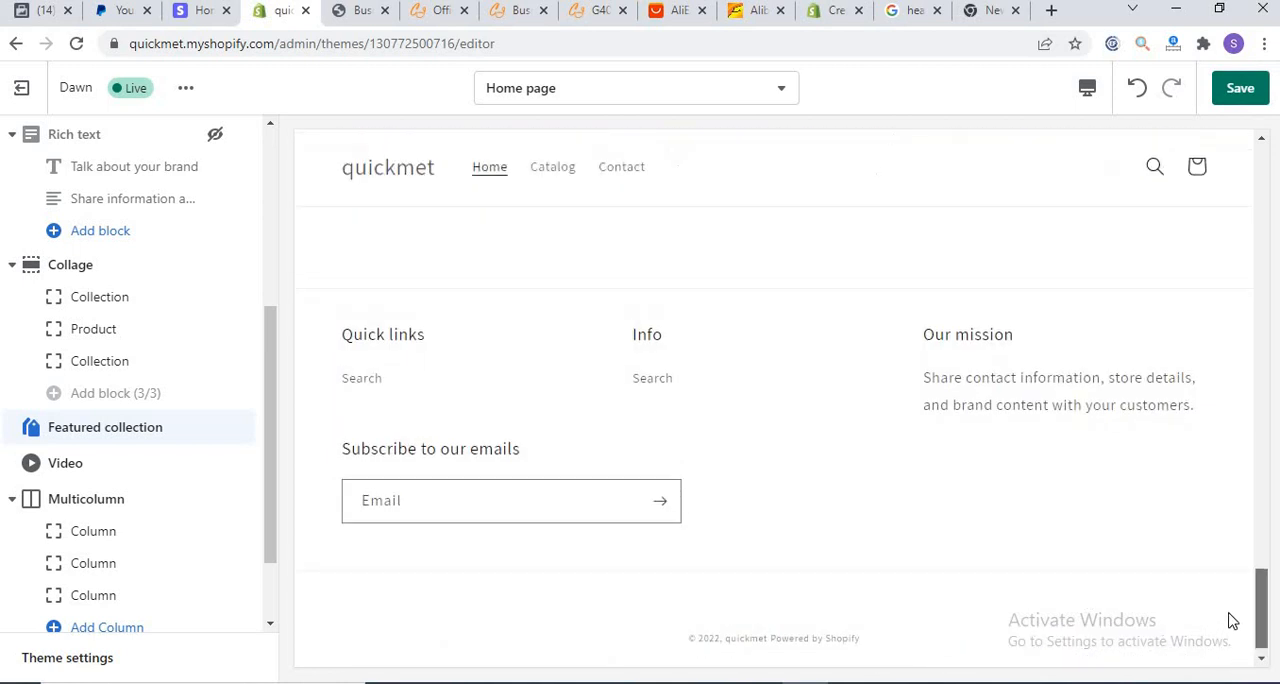
# Step: Look through the settings of the first Multicolumn column and of the Footer section
pyautogui.click(85, 540)
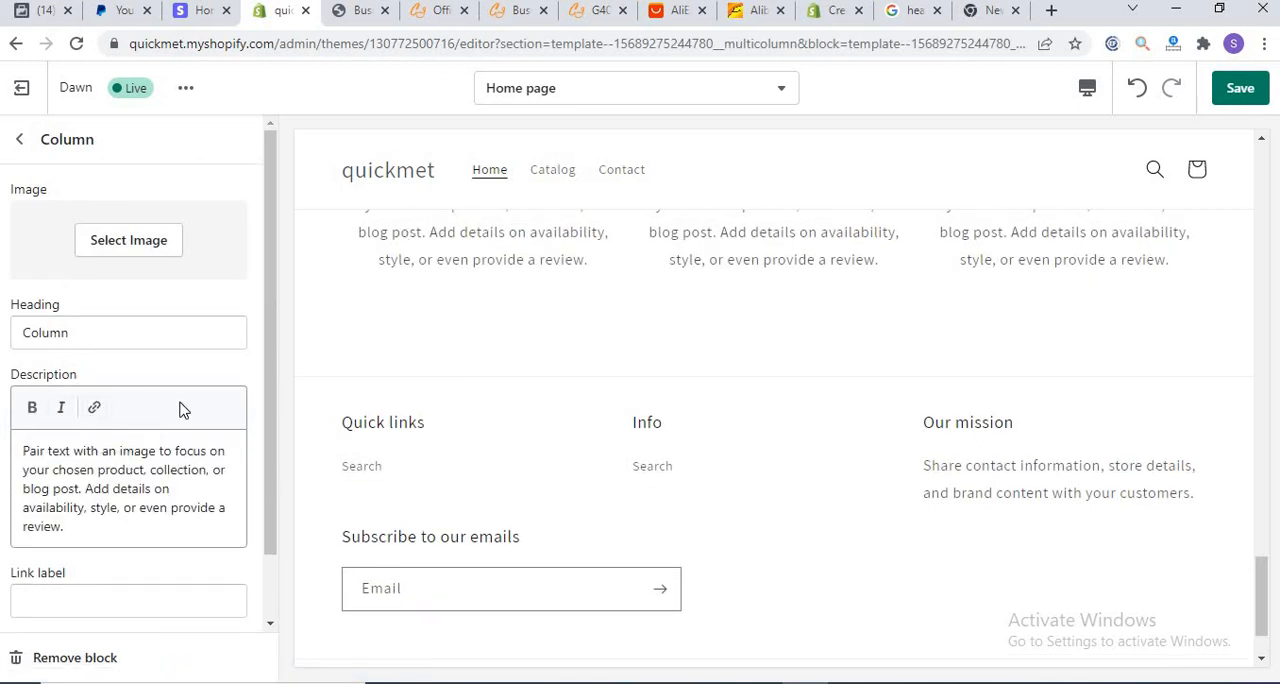
pyautogui.scroll(-2, 274, 397)
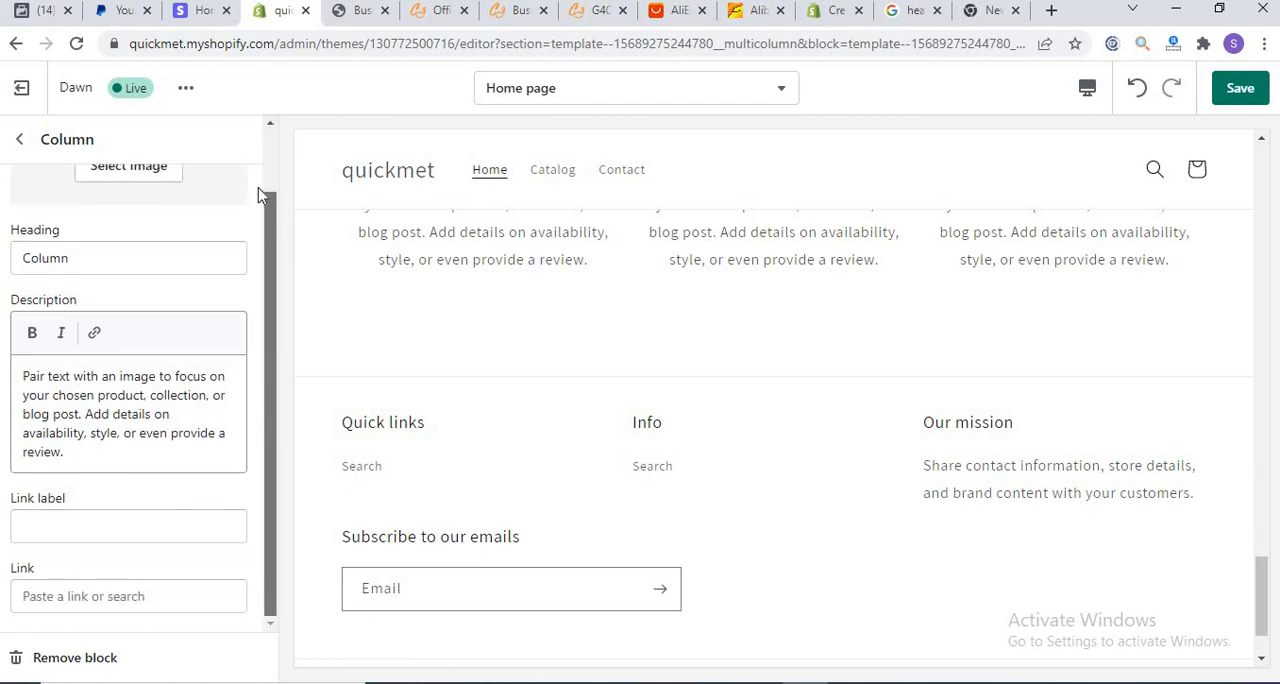
pyautogui.scroll(2, 257, 194)
pyautogui.click(17, 140)
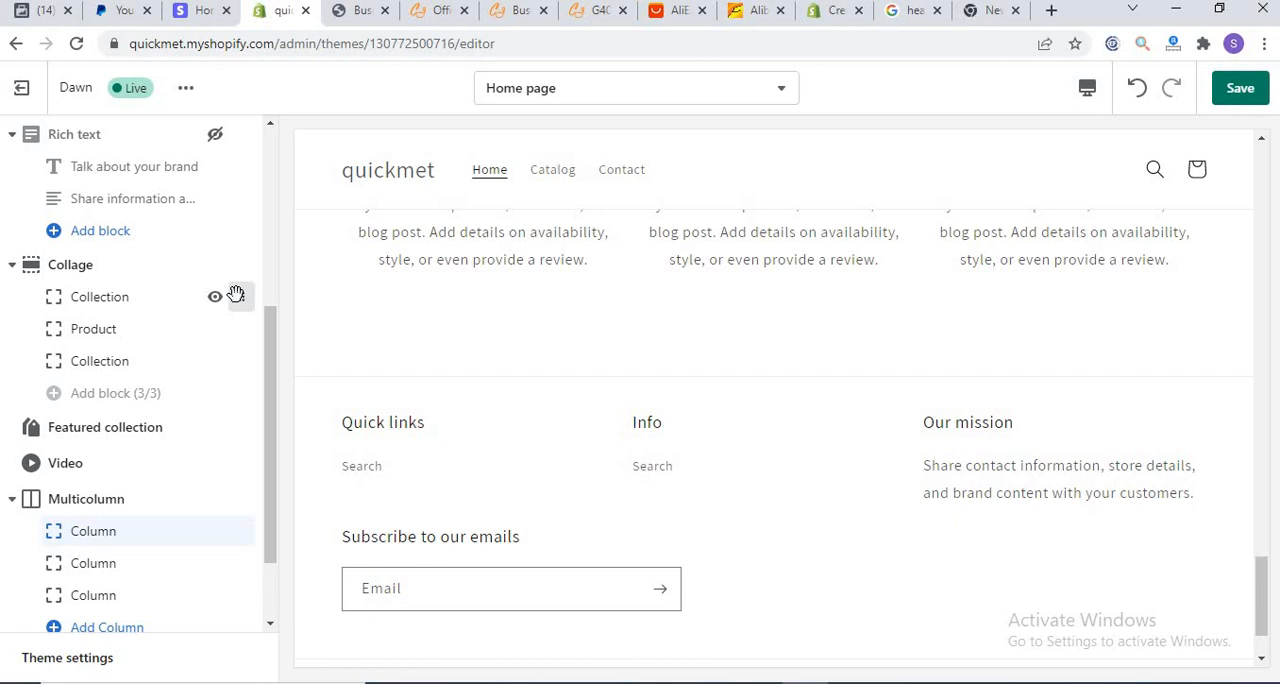
pyautogui.moveTo(269, 360); pyautogui.dragTo(260, 452)
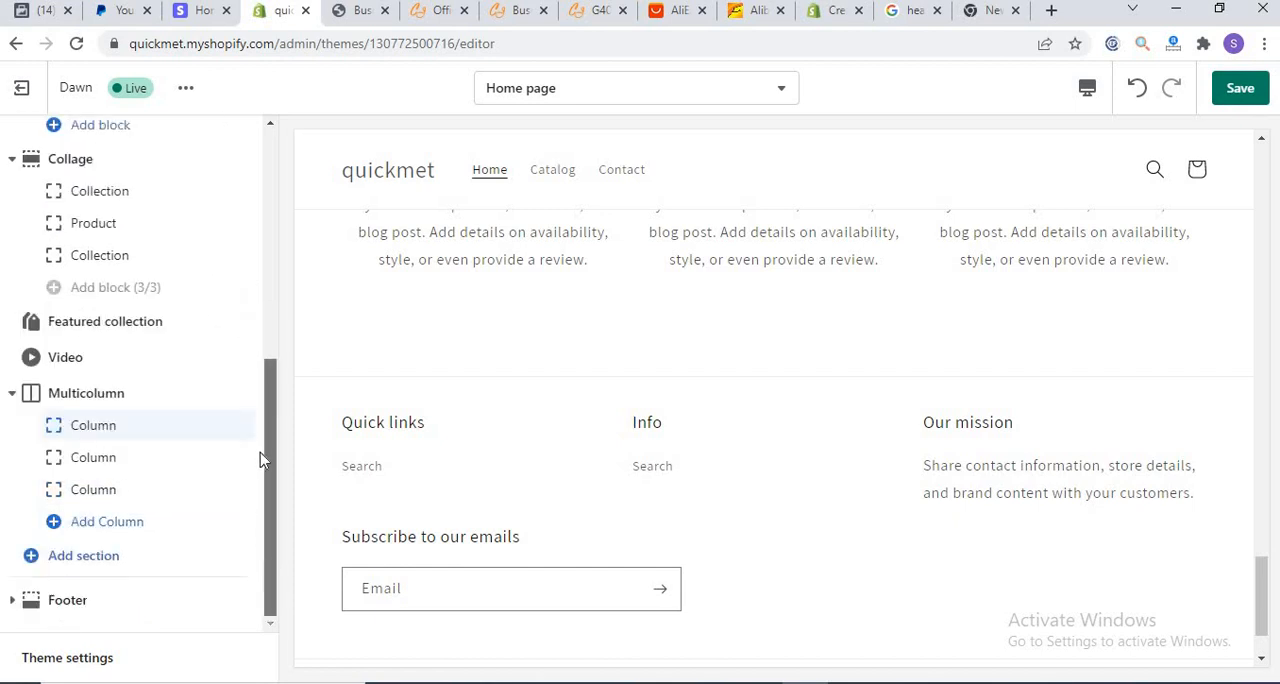
pyautogui.click(68, 601)
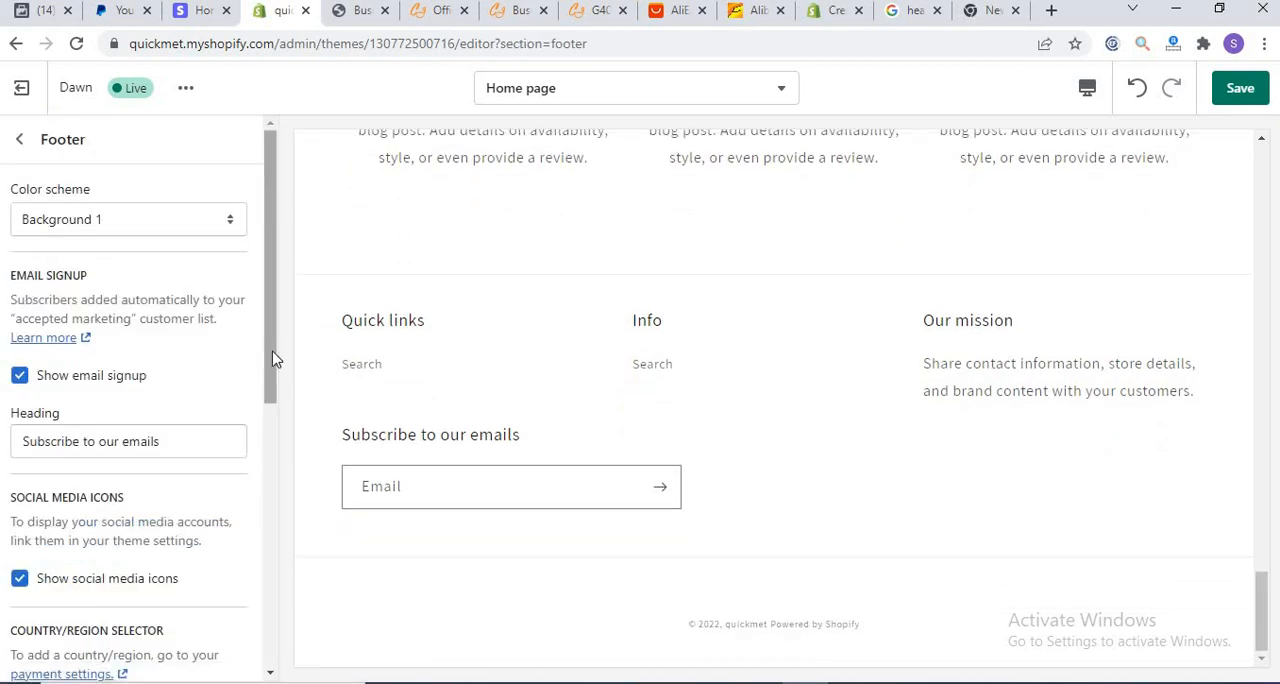
pyautogui.scroll(-2, 274, 371)
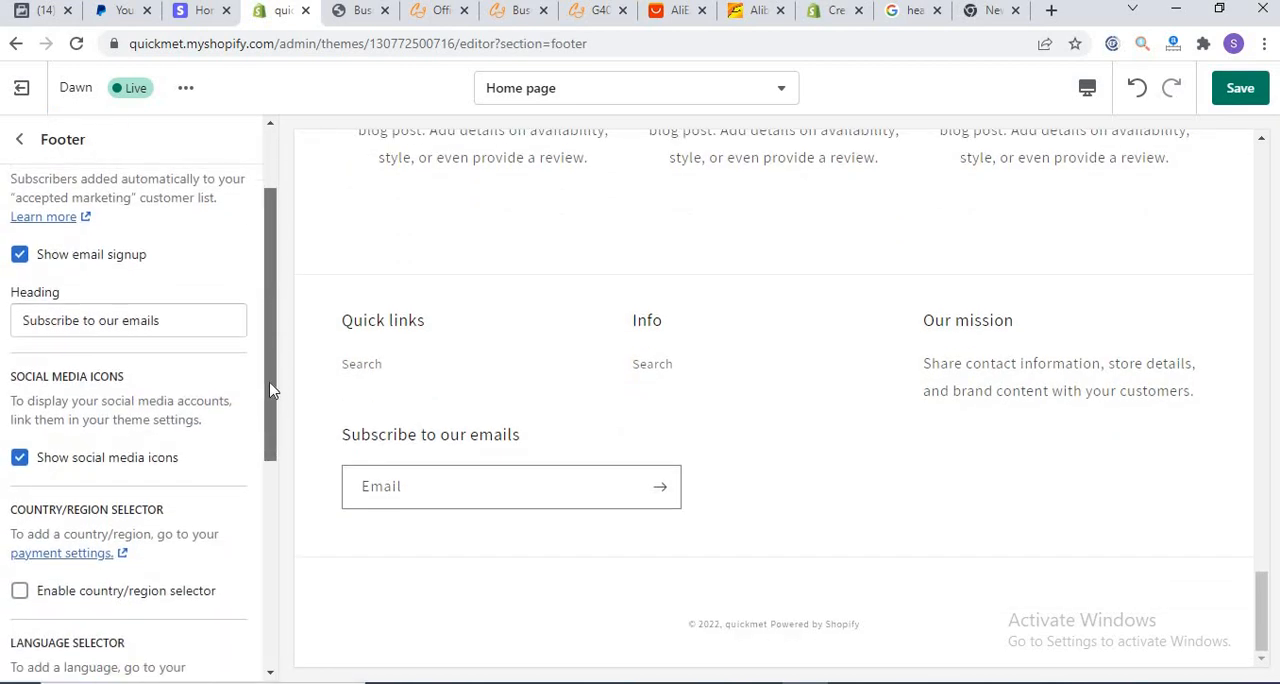
pyautogui.scroll(2, 271, 390)
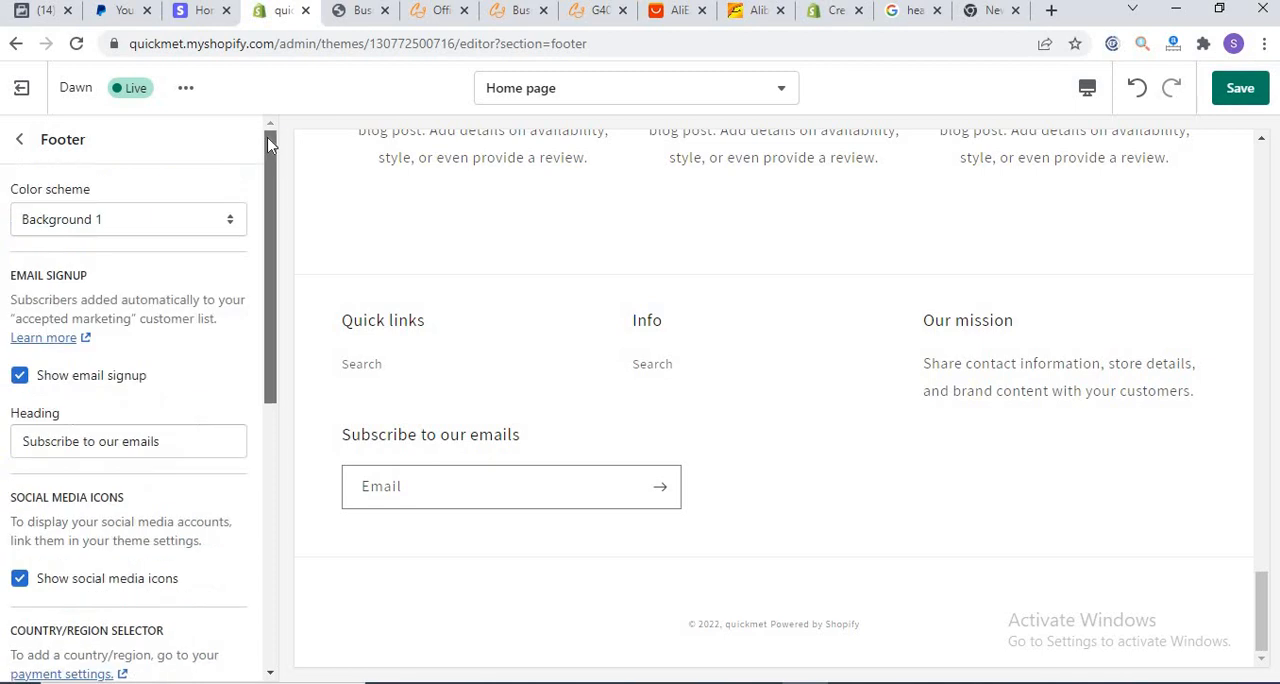
# Step: Leave the Footer settings, save the home page changes and exit the theme editor
pyautogui.click(22, 143)
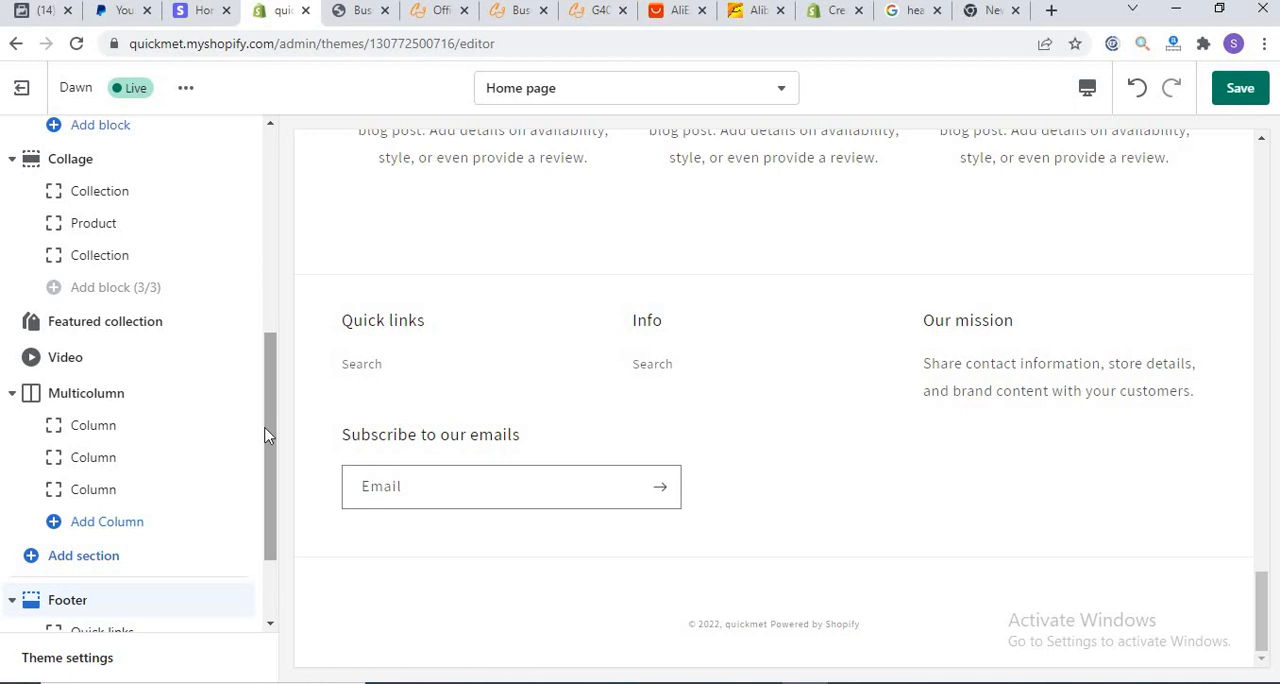
pyautogui.moveTo(268, 435); pyautogui.dragTo(273, 300)
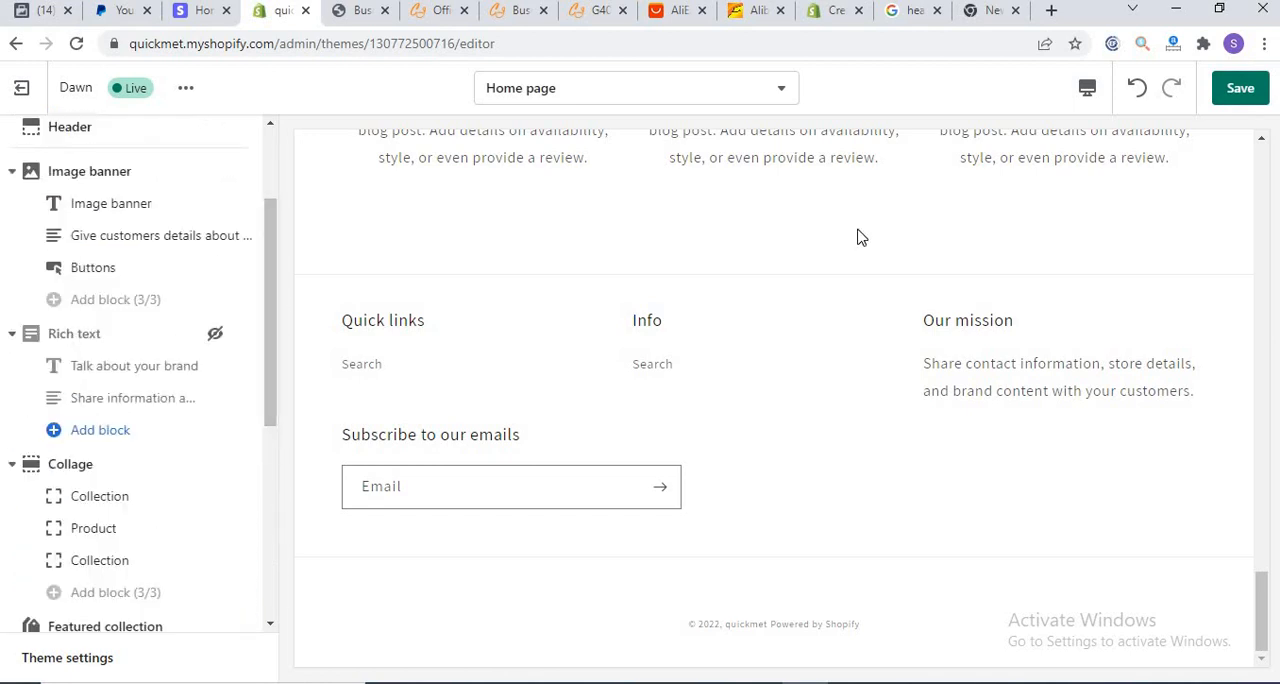
pyautogui.click(1240, 92)
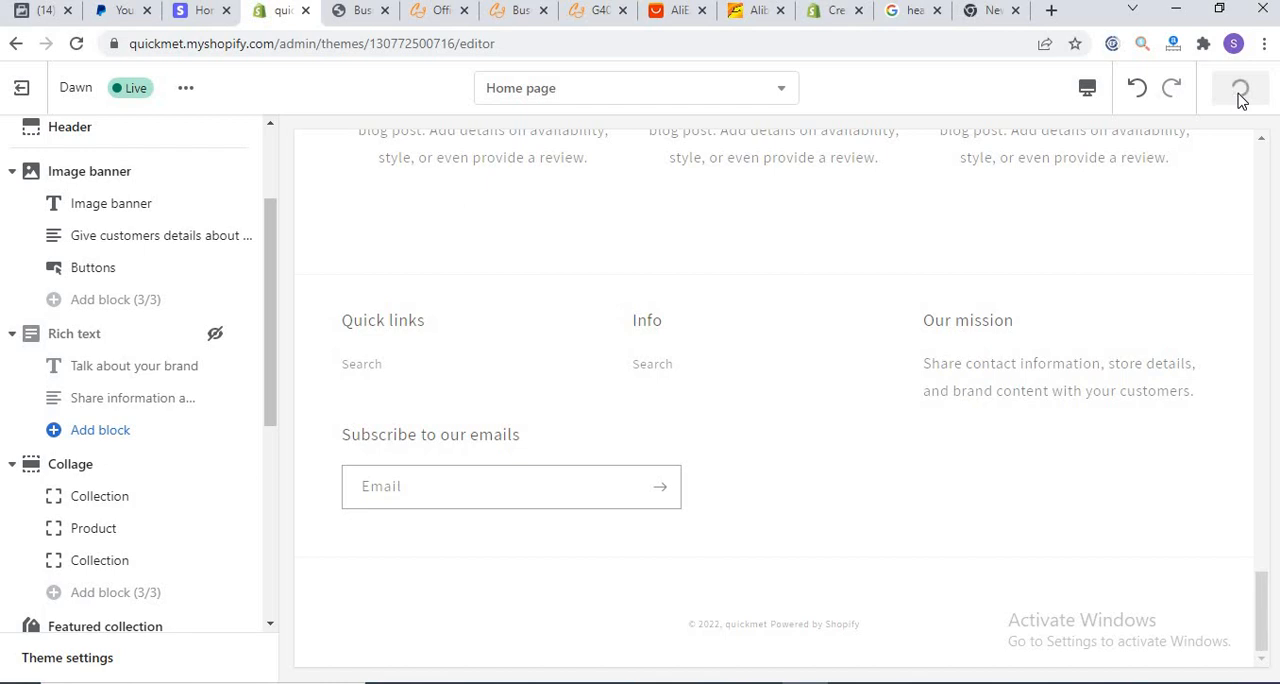
pyautogui.click(14, 93)
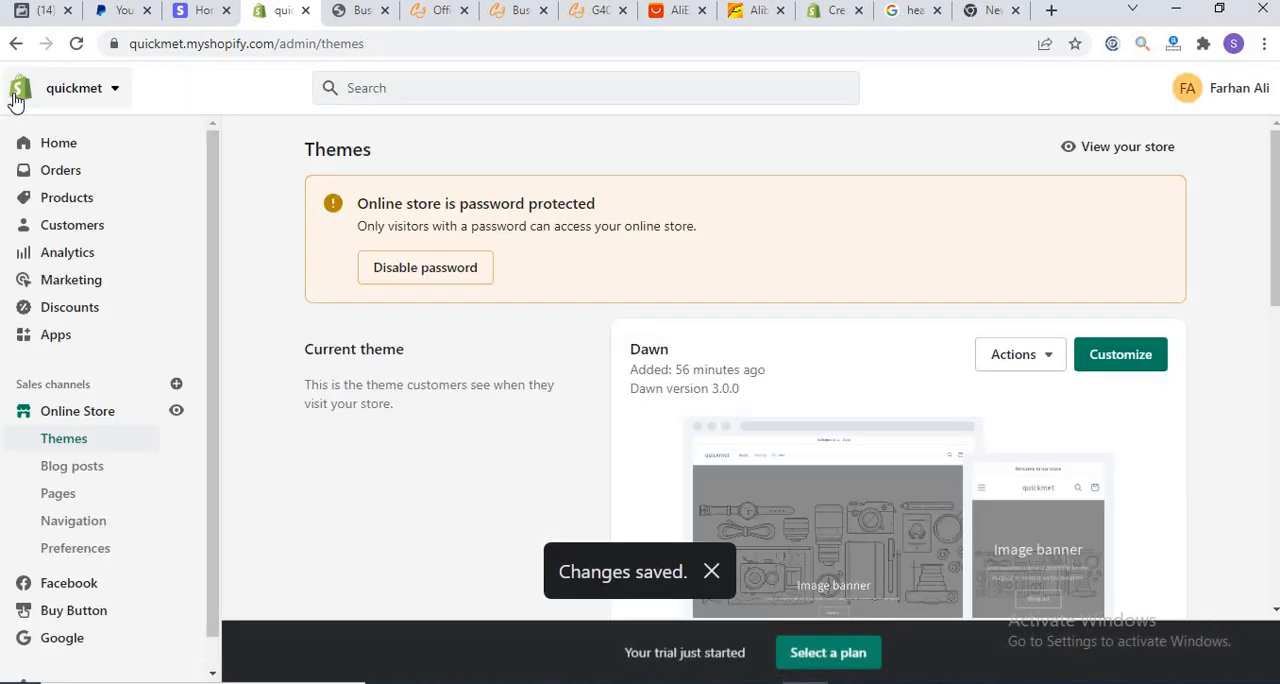
# Step: Open a blank new page form in the online store's Pages, examine its theme template options and leave without saving
pyautogui.click(58, 495)
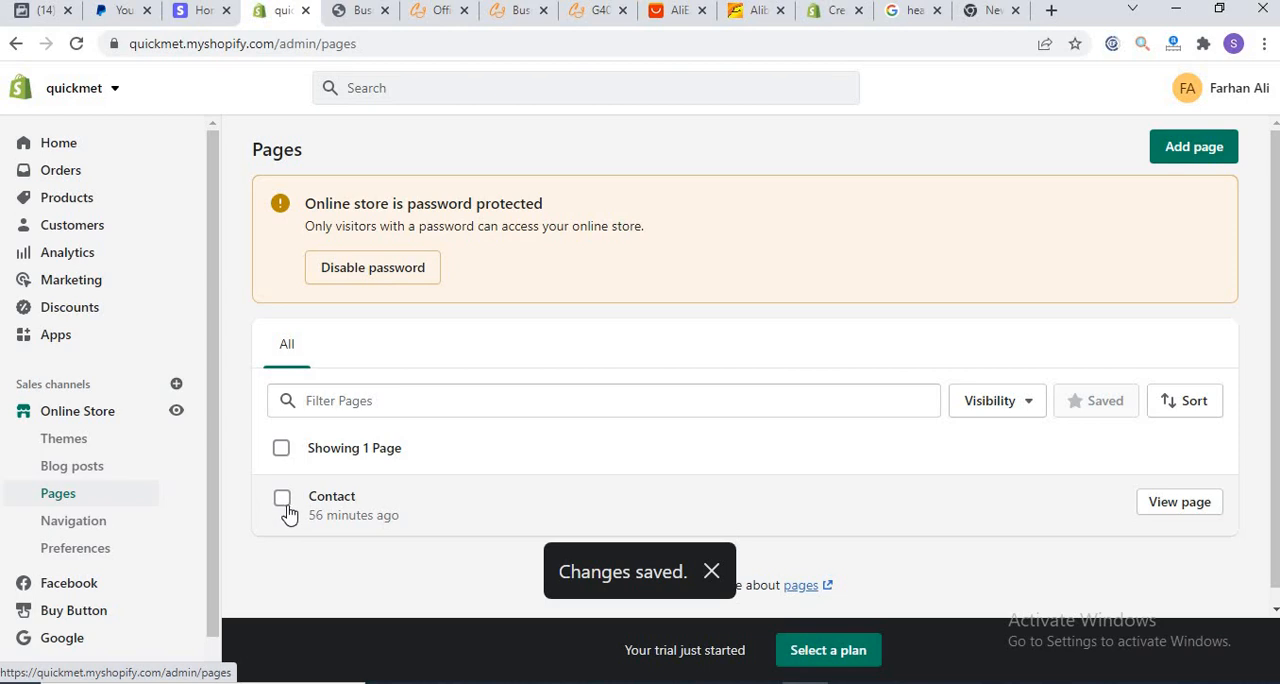
pyautogui.click(1189, 150)
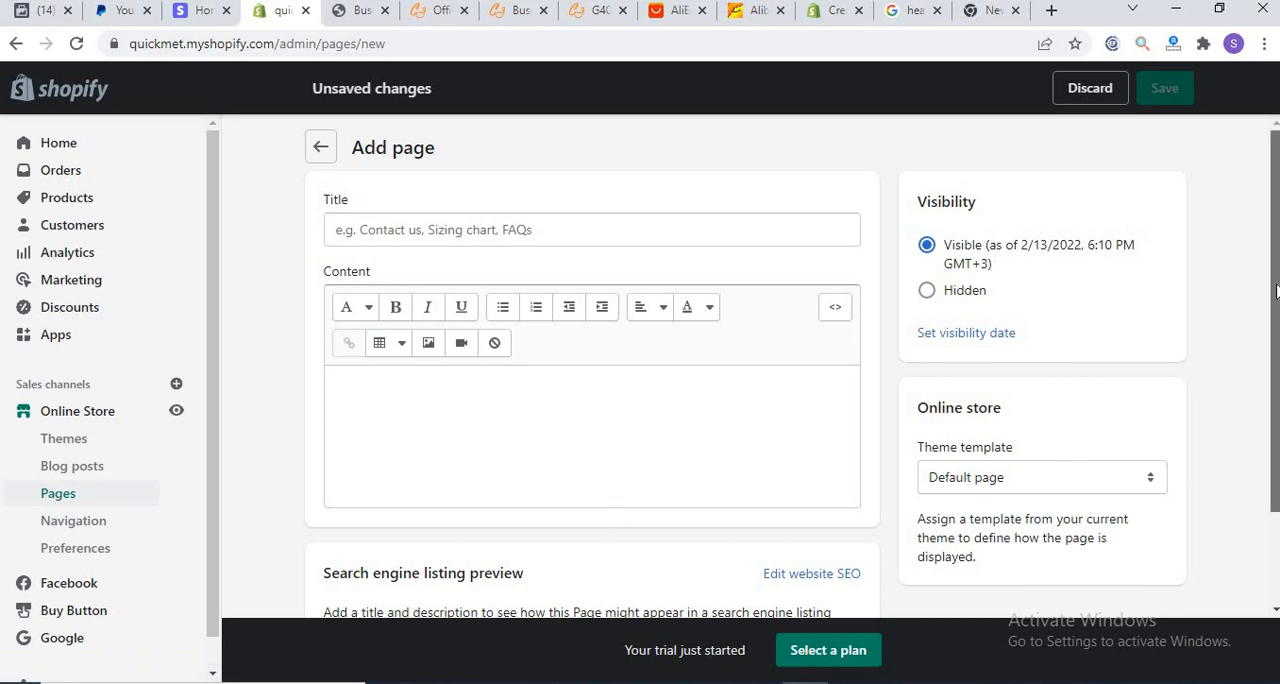
pyautogui.scroll(-1, 1033, 397)
pyautogui.click(1005, 405)
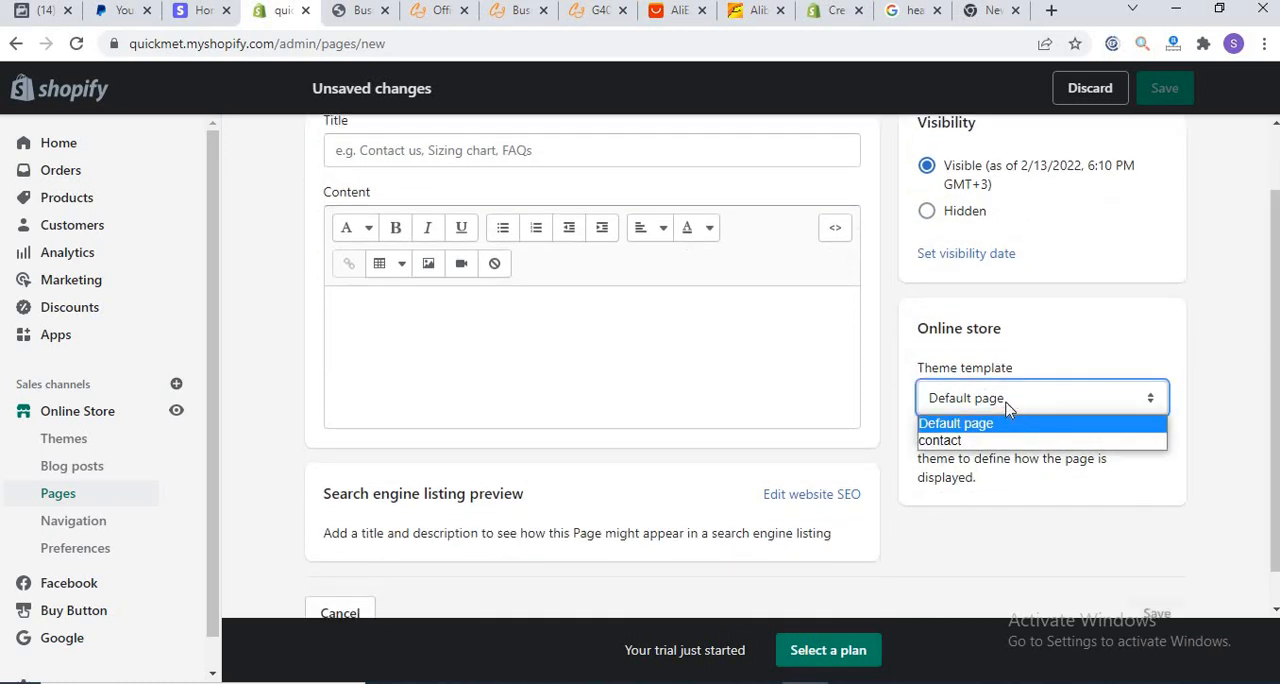
pyautogui.click(1010, 402)
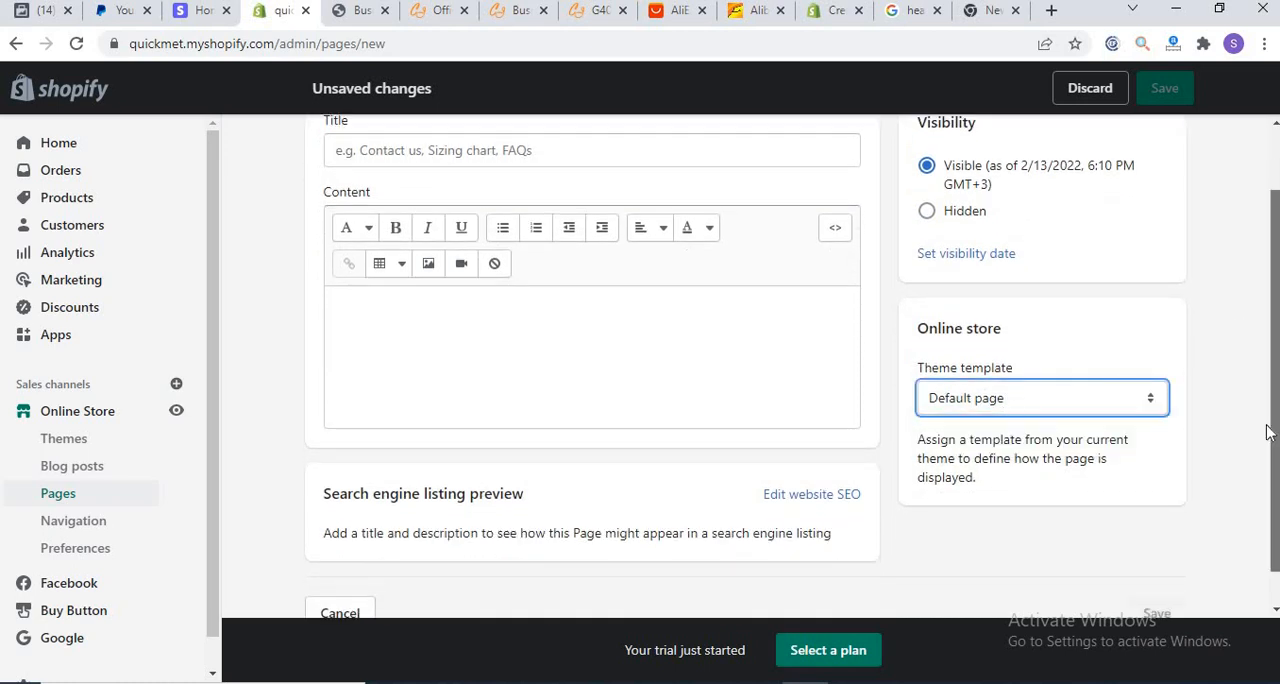
pyautogui.scroll(-1, 1265, 465)
pyautogui.scroll(2, 1265, 465)
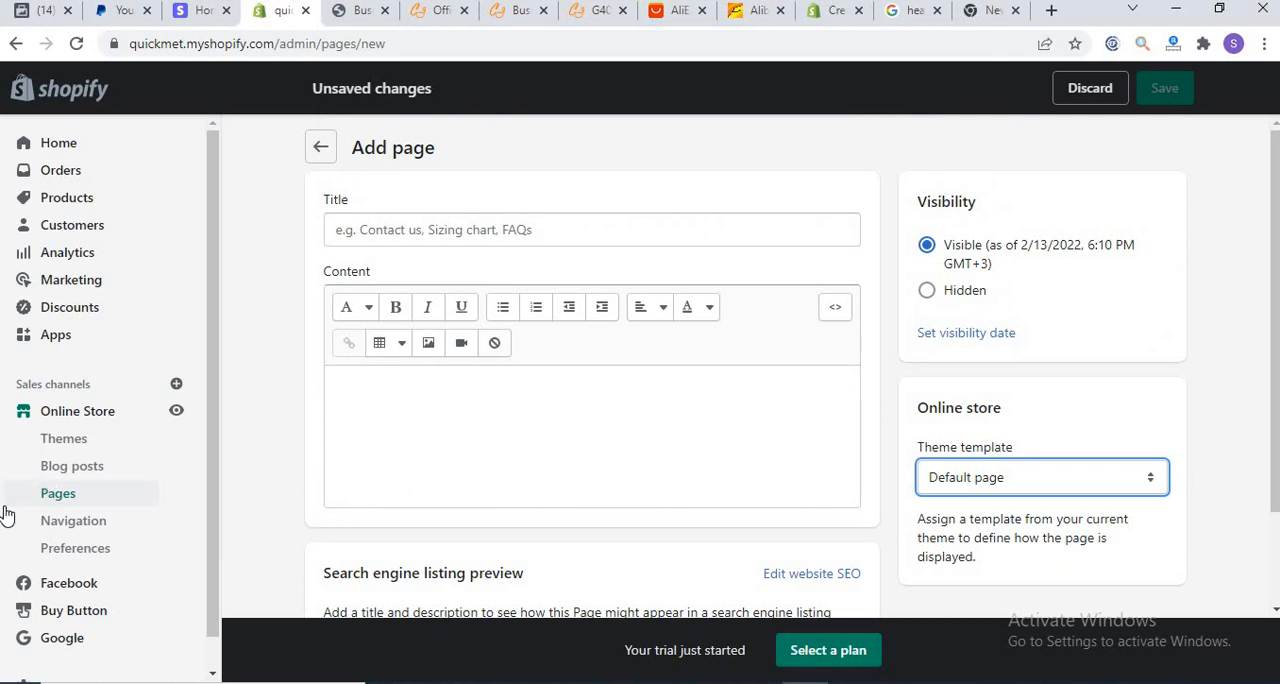
pyautogui.click(52, 522)
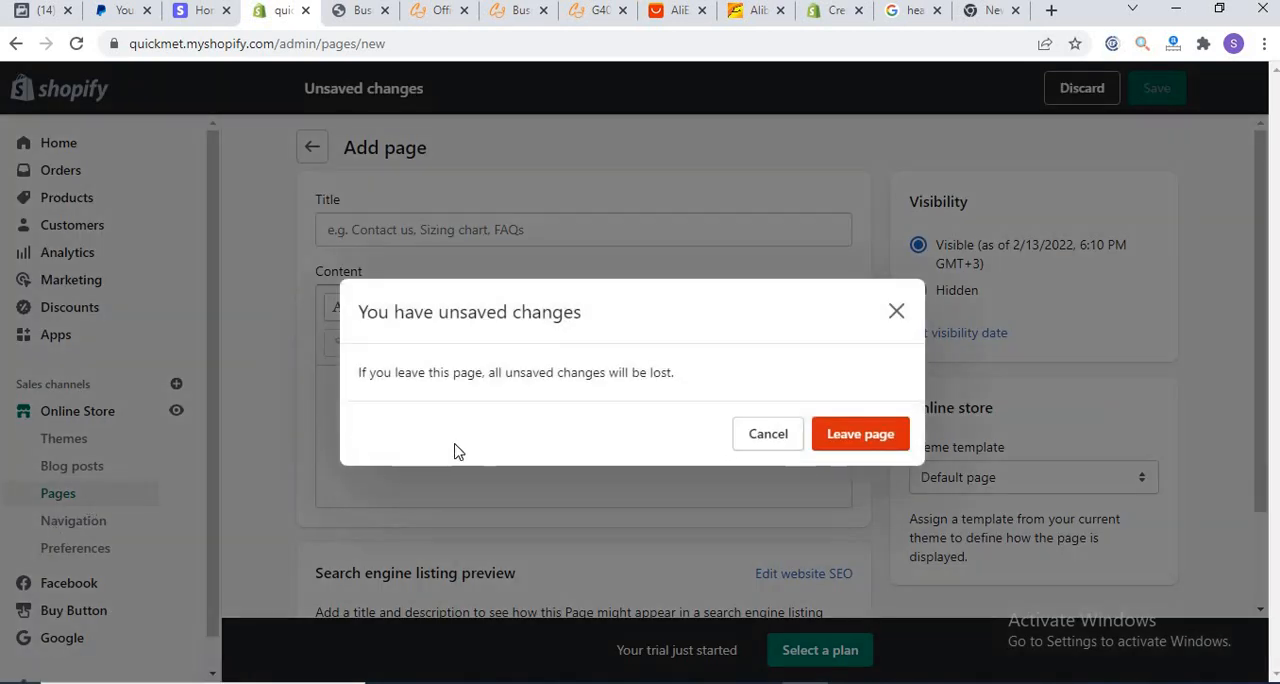
pyautogui.click(846, 428)
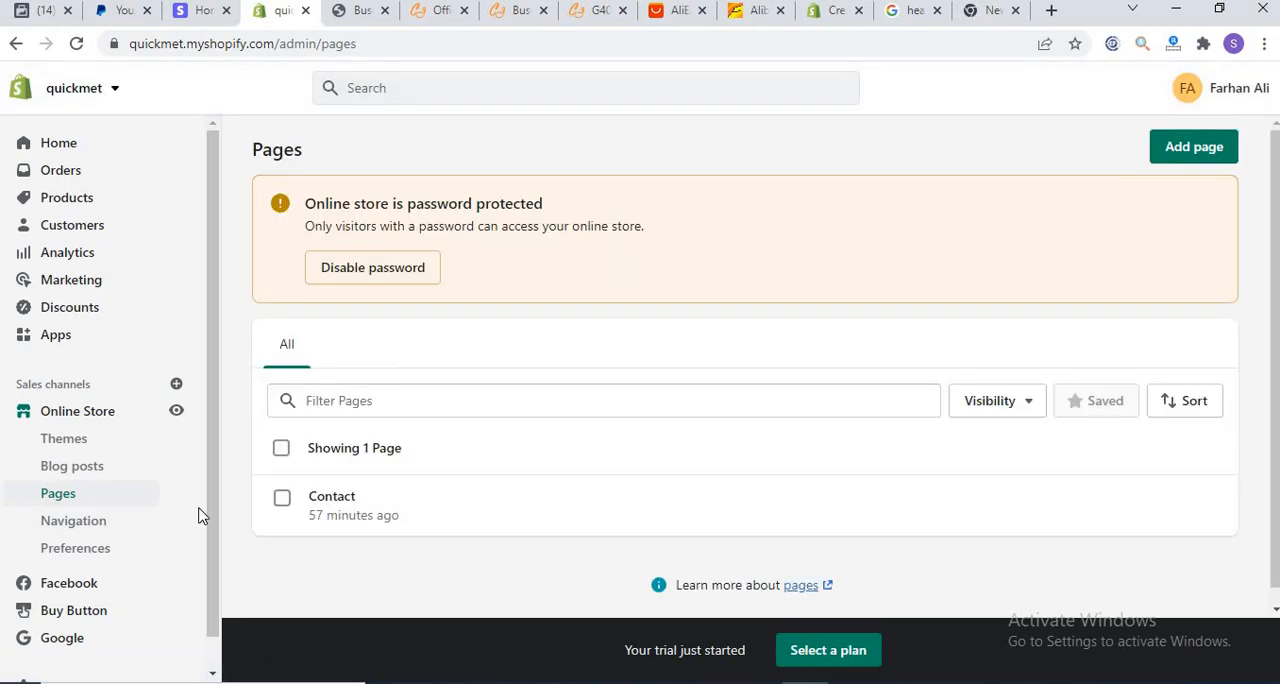
# Step: Open the online store's Navigation page and compare its menus with the header menu on the storefront product page
pyautogui.click(72, 527)
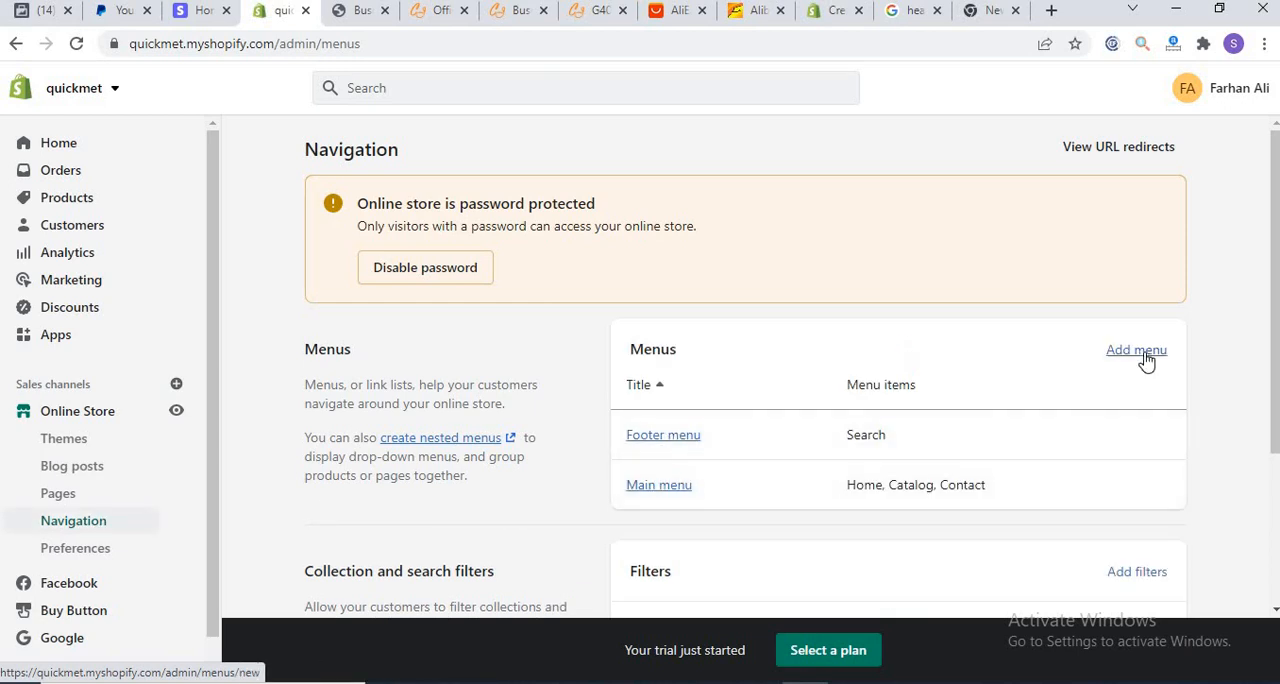
pyautogui.click(1277, 242)
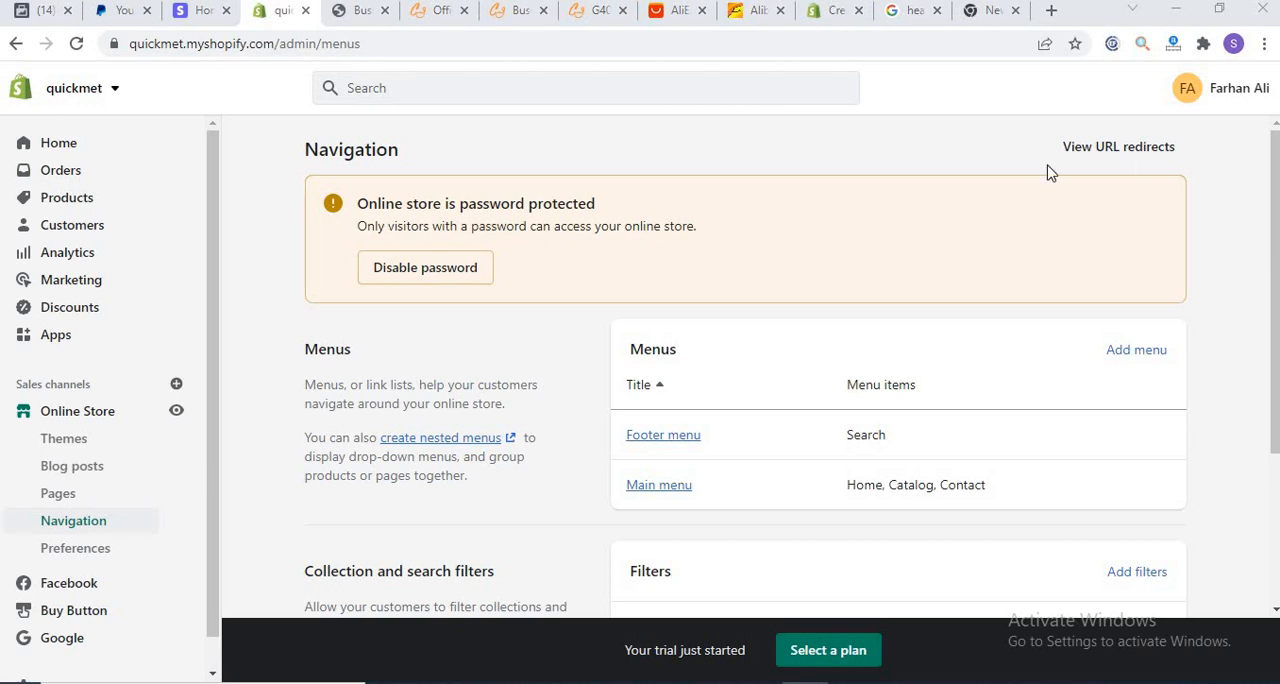
pyautogui.click(340, 11)
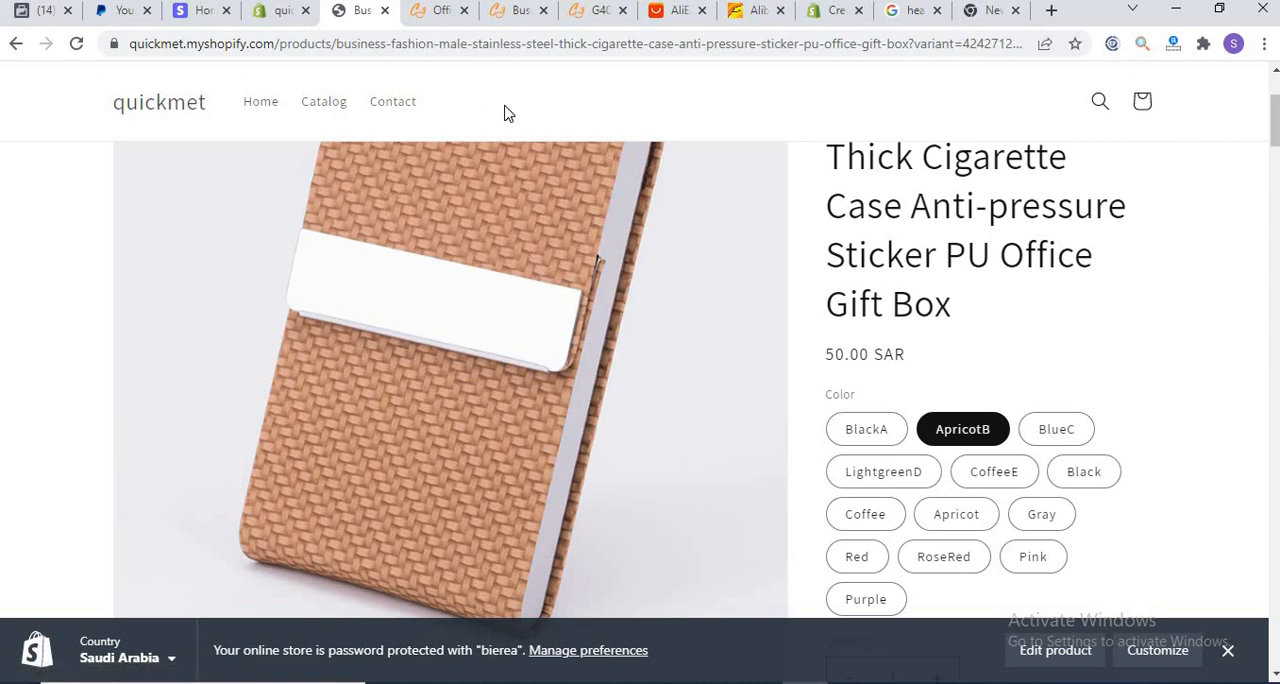
pyautogui.click(265, 12)
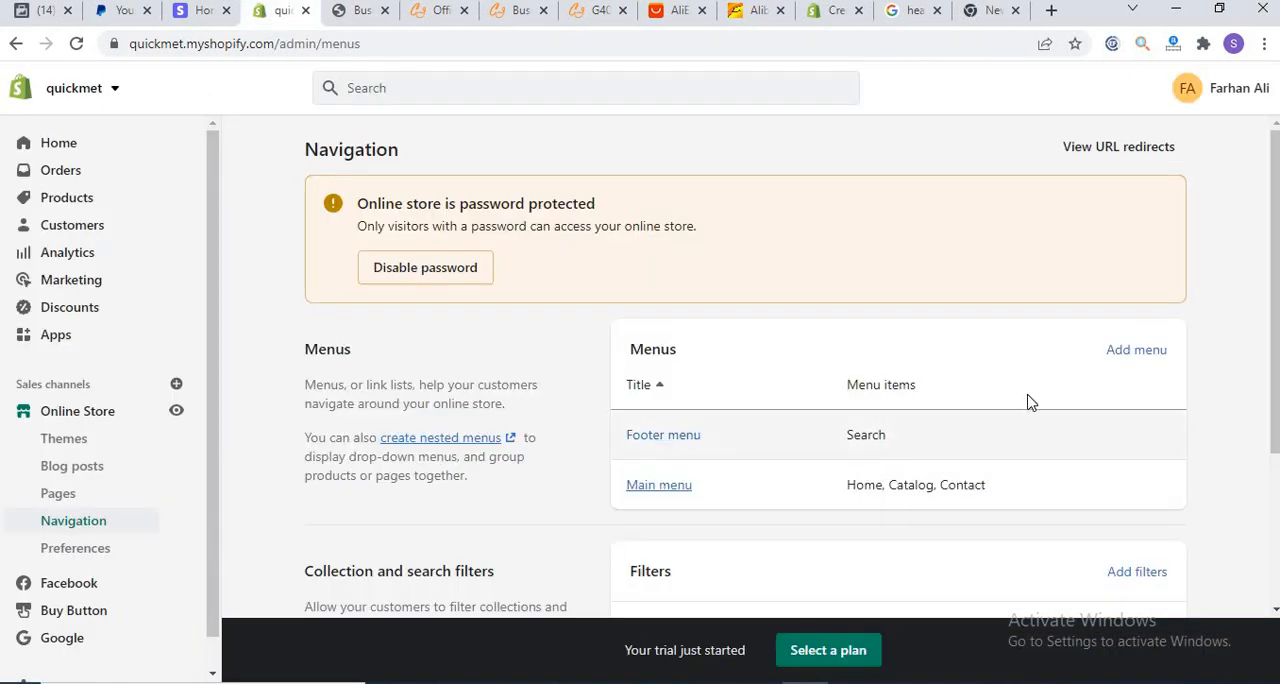
# Step: Move Contact above Home in the Main menu's items and save the menu
pyautogui.click(645, 490)
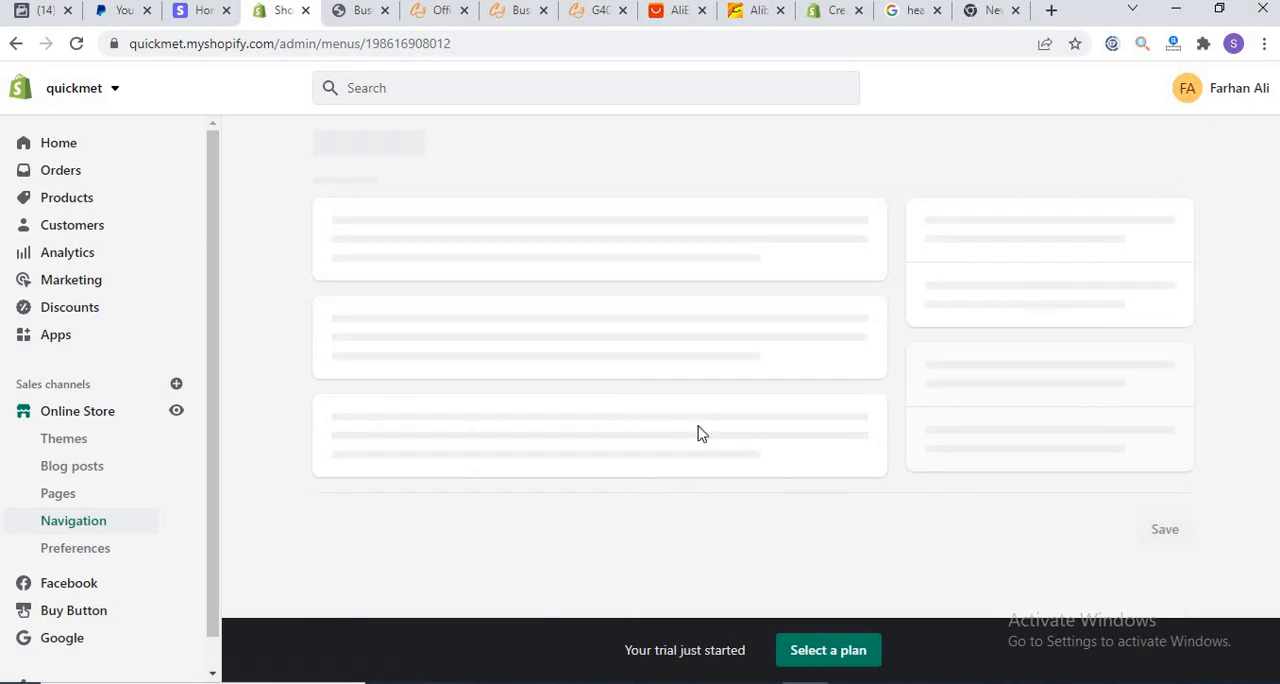
pyautogui.scroll(-1, 1150, 320)
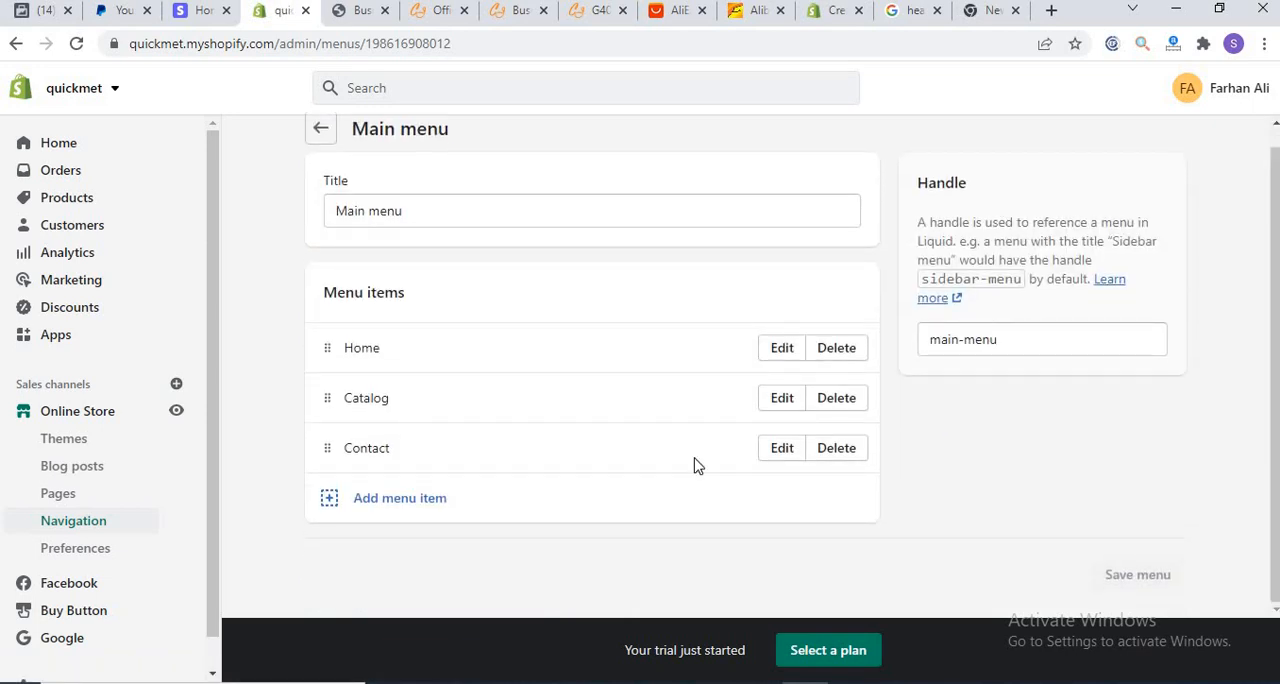
pyautogui.click(378, 506)
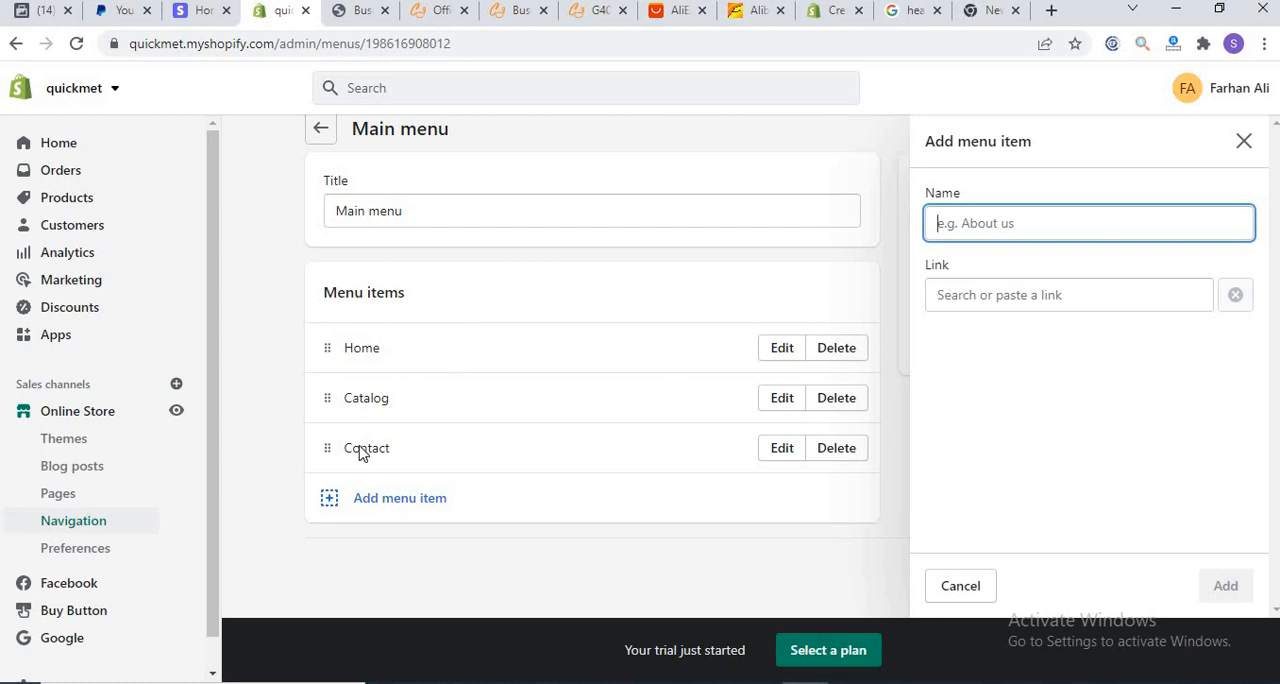
pyautogui.click(1242, 141)
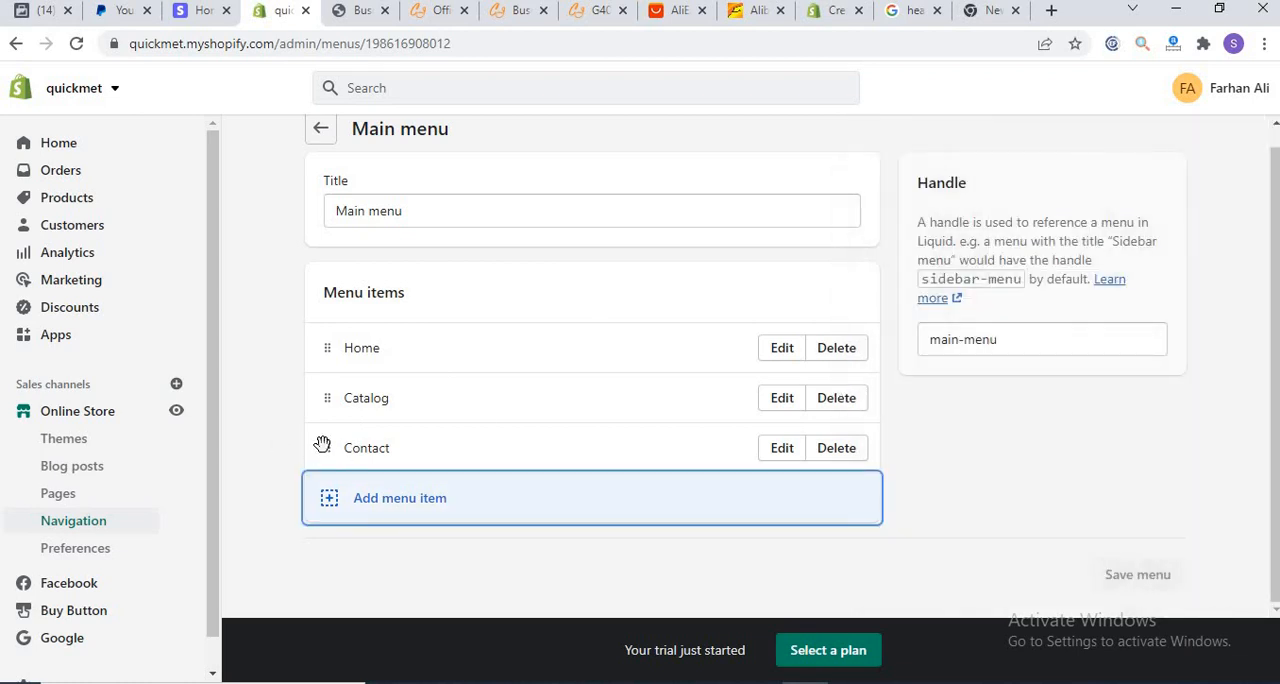
pyautogui.moveTo(328, 450); pyautogui.dragTo(615, 332)
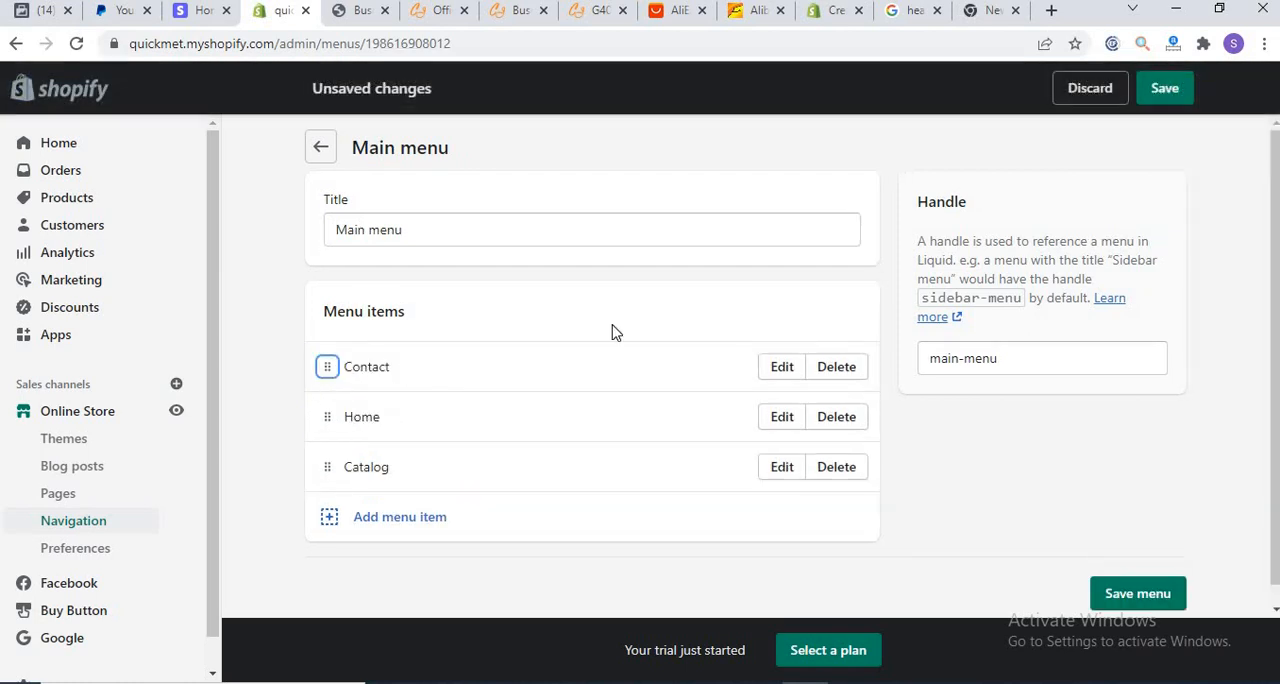
pyautogui.click(1163, 88)
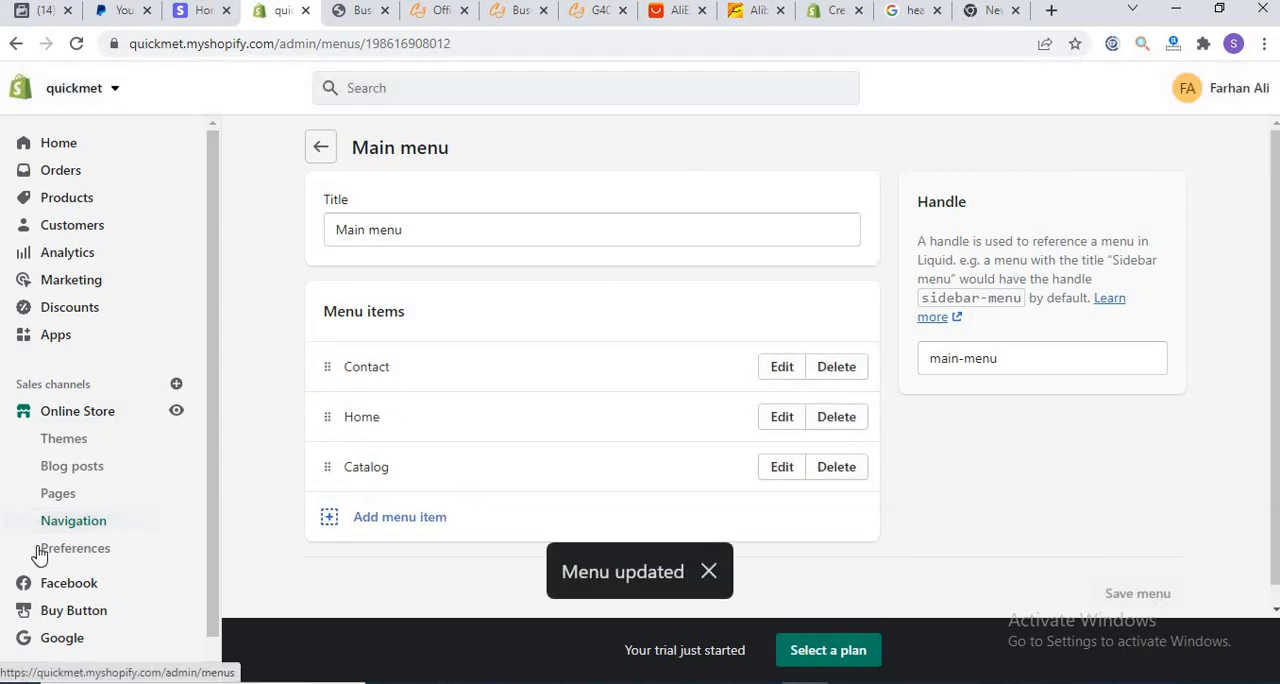
# Step: Look over the online store's Blog posts page
pyautogui.click(56, 474)
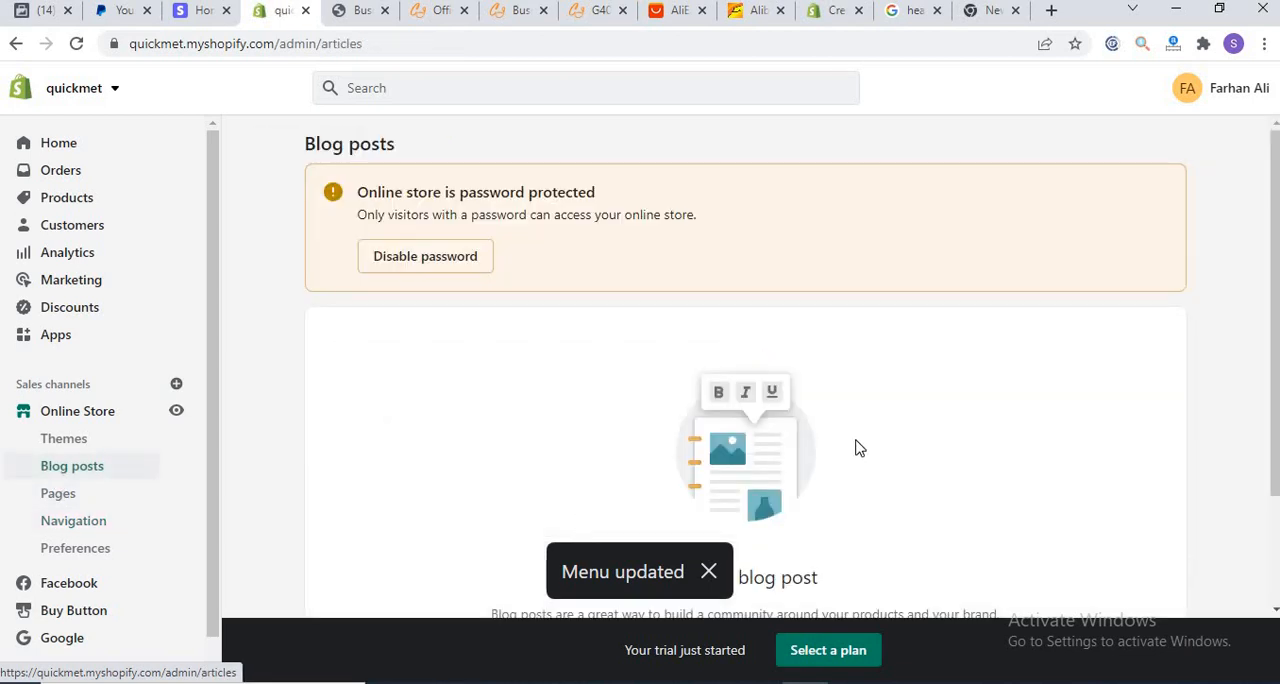
pyautogui.scroll(-2, 1262, 300)
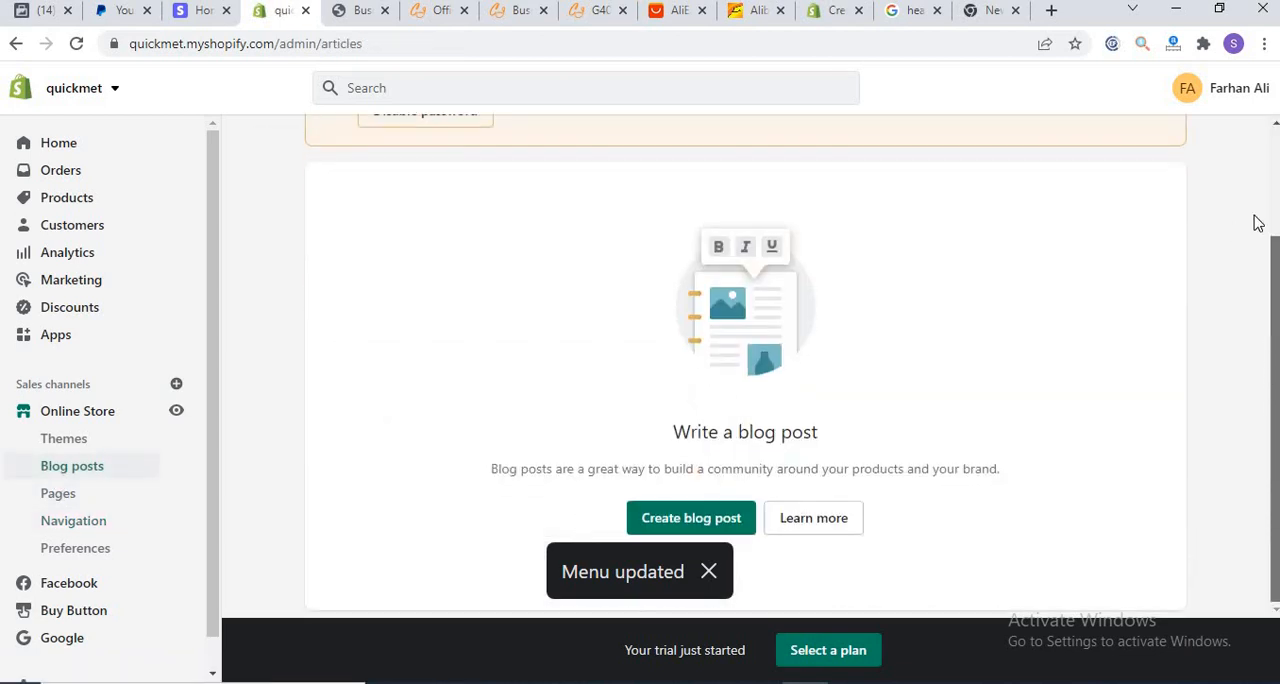
pyautogui.scroll(2, 686, 286)
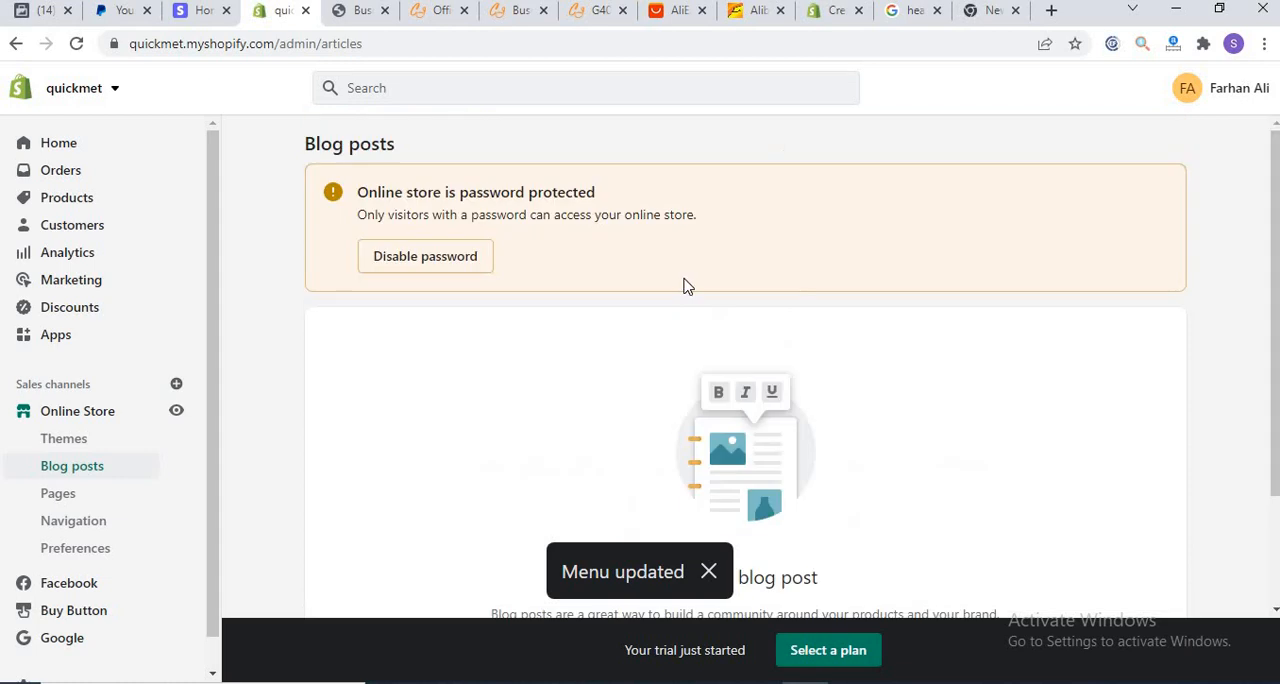
# Step: Return to the Themes page and reload the storefront product page to check its header menu order
pyautogui.click(55, 422)
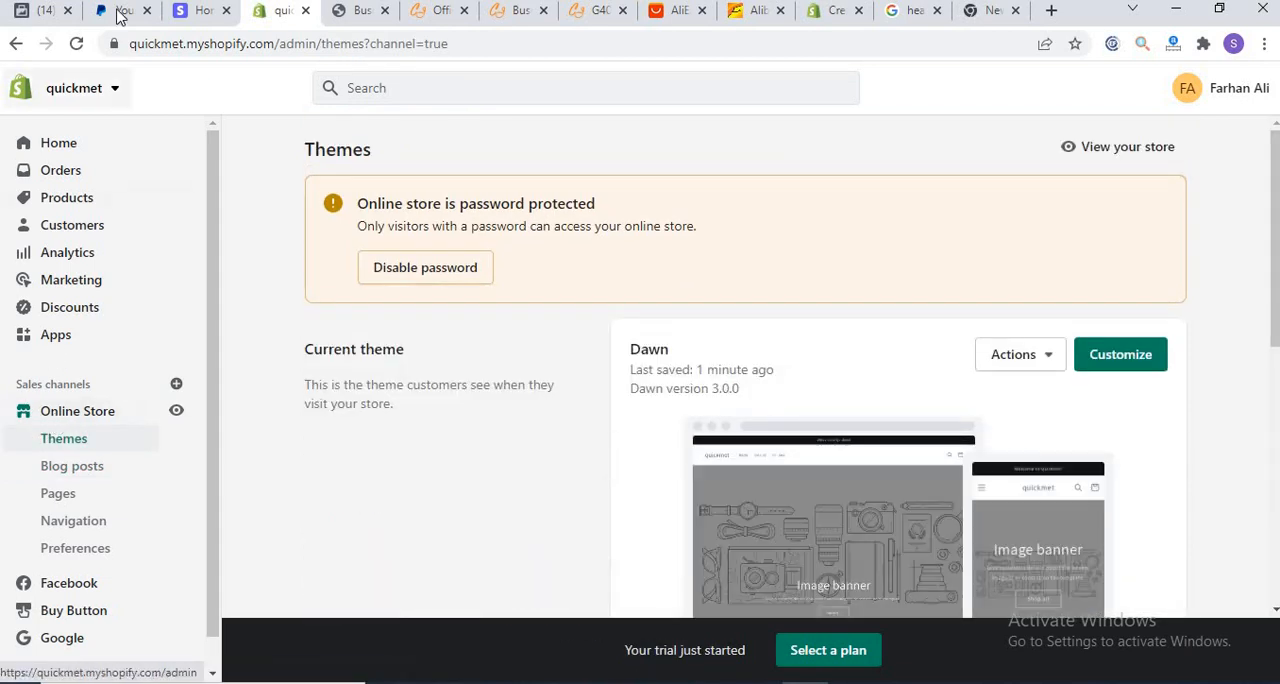
pyautogui.click(360, 12)
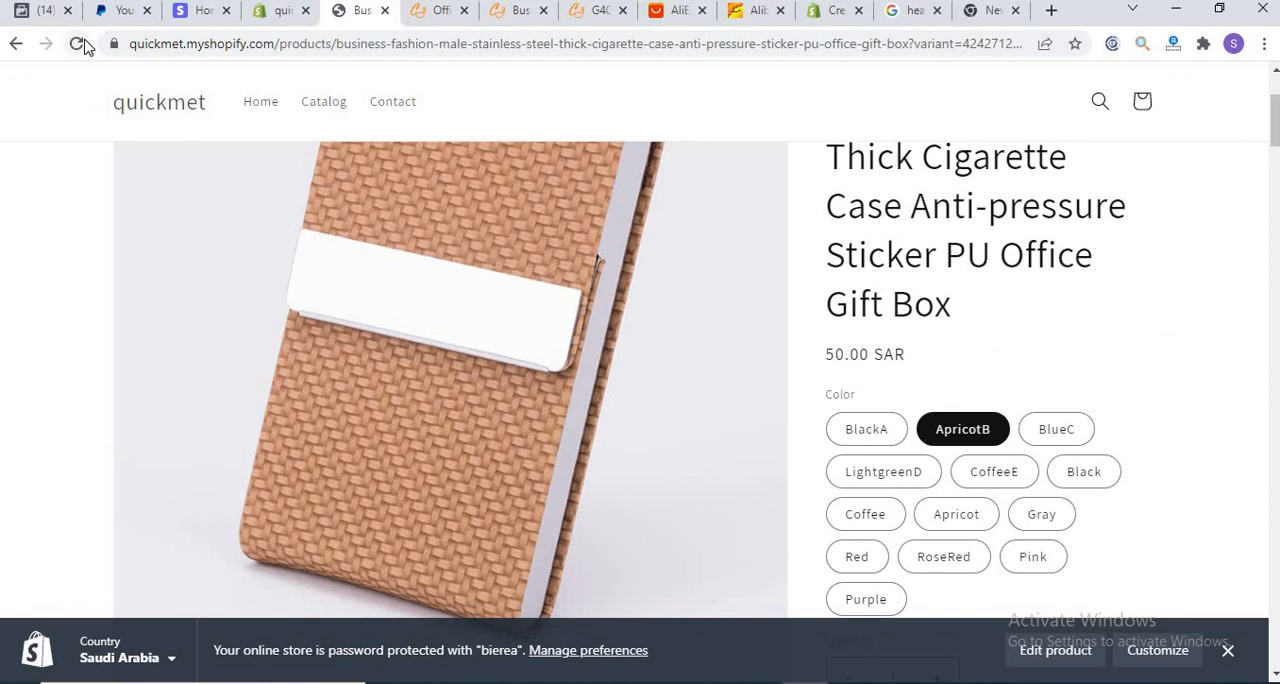
pyautogui.click(80, 44)
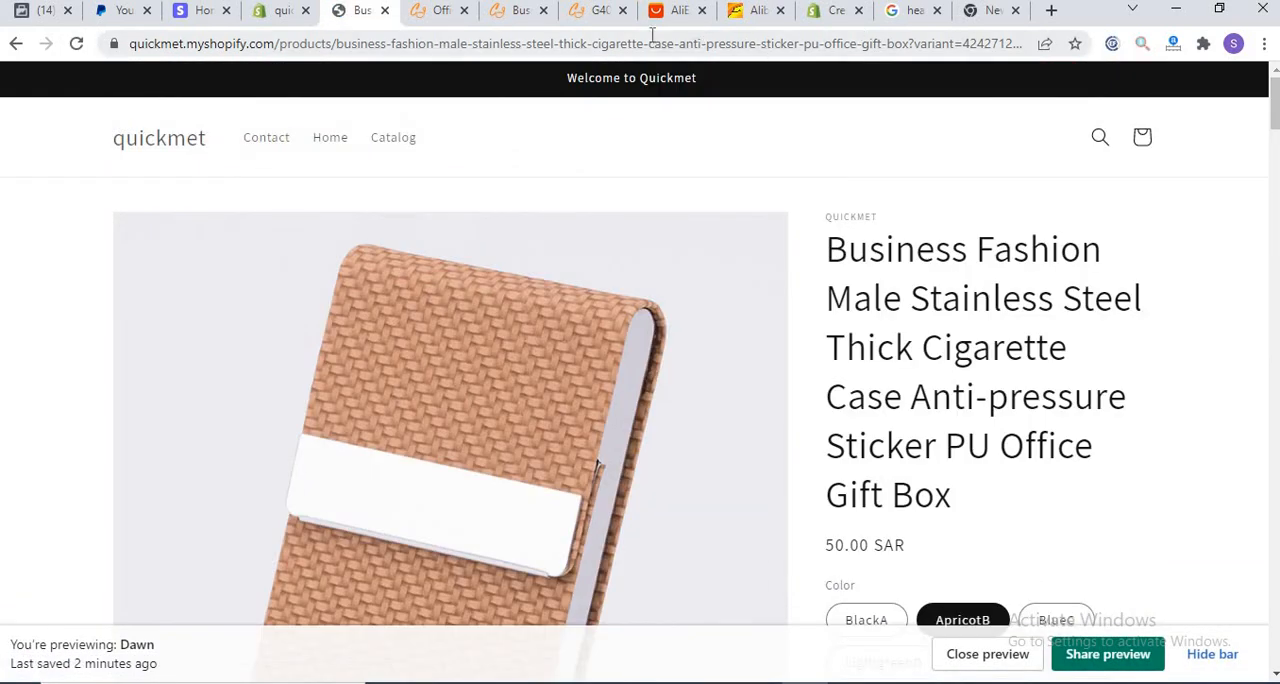
# Step: Switch to AliExpress to view its home page, and browse Alibaba's home page product categories up to the Dropshipping section
pyautogui.click(668, 11)
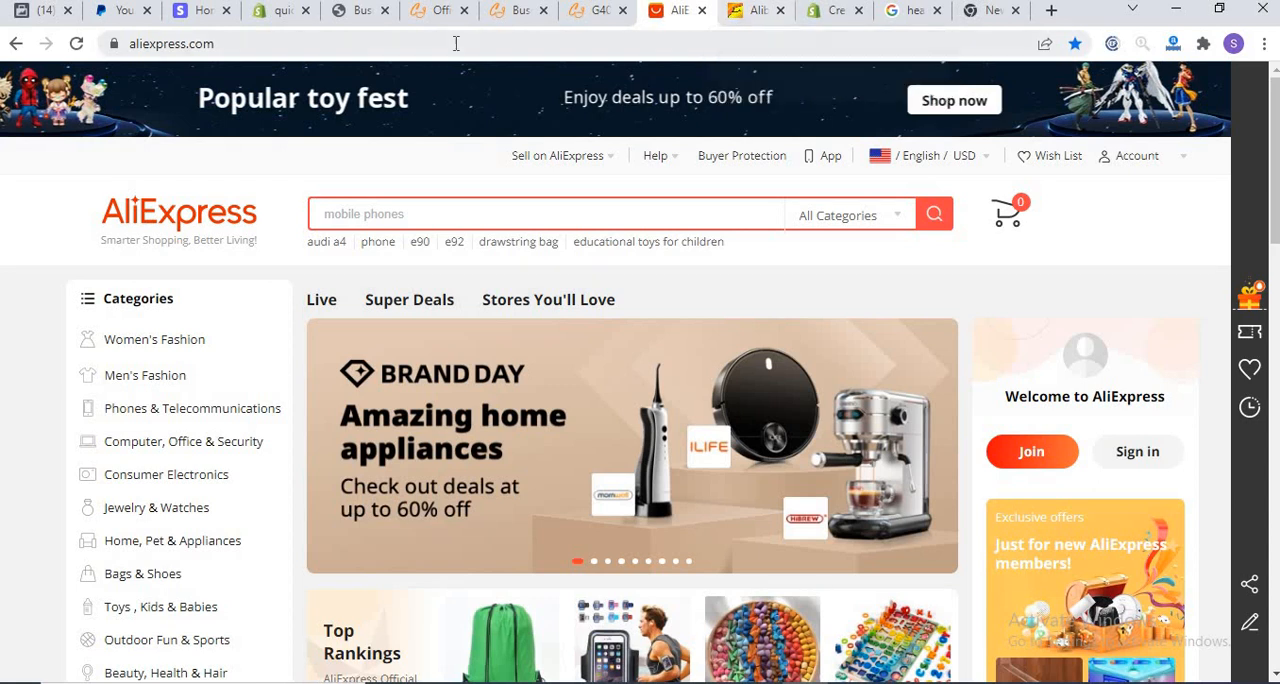
pyautogui.moveTo(534, 197)
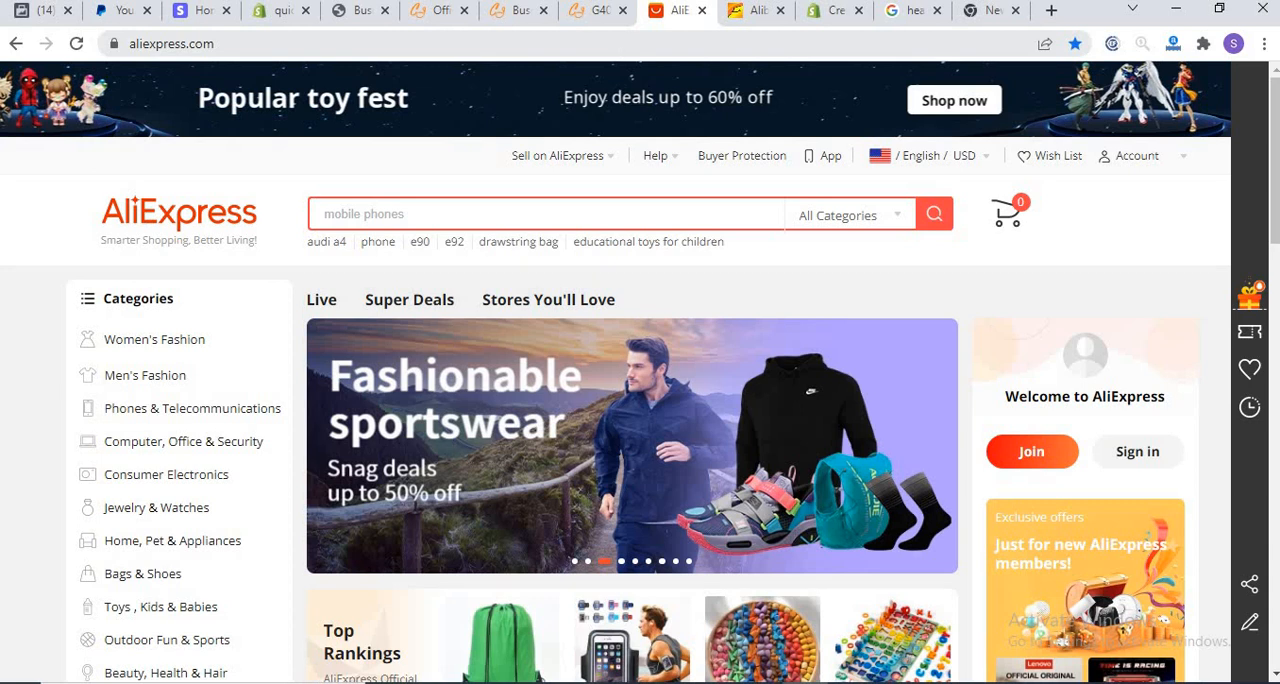
pyautogui.click(745, 12)
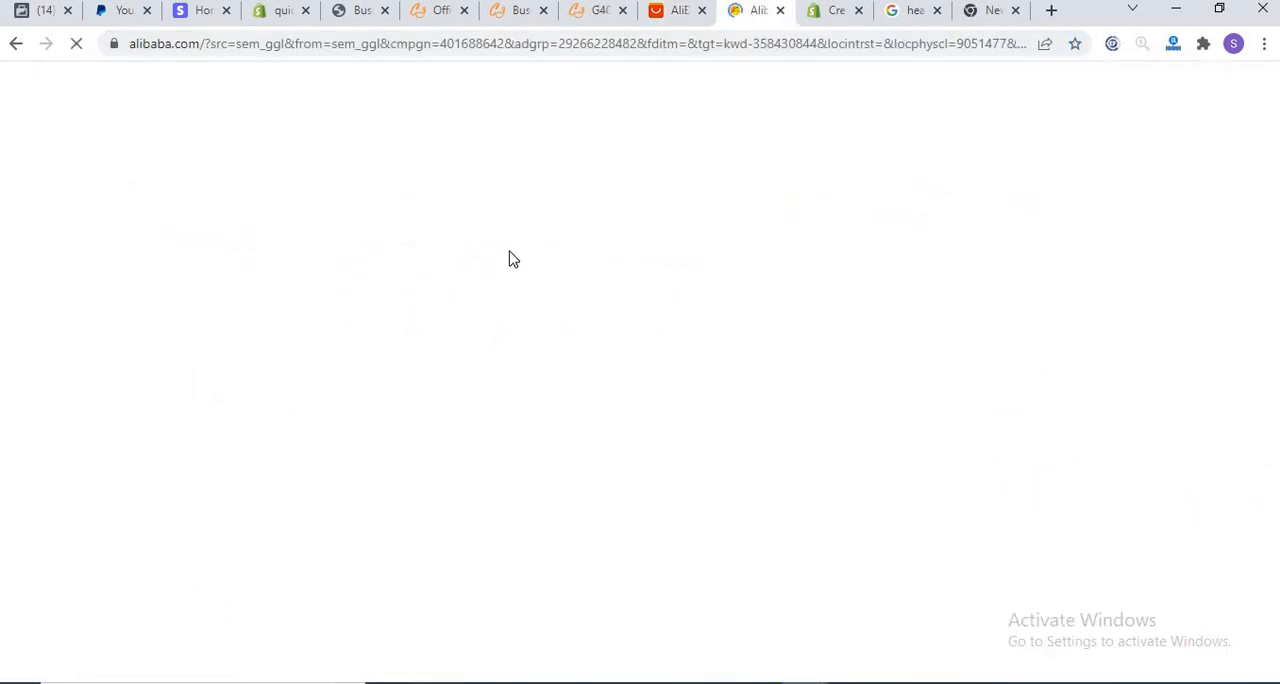
pyautogui.scroll(-5, 720, 256)
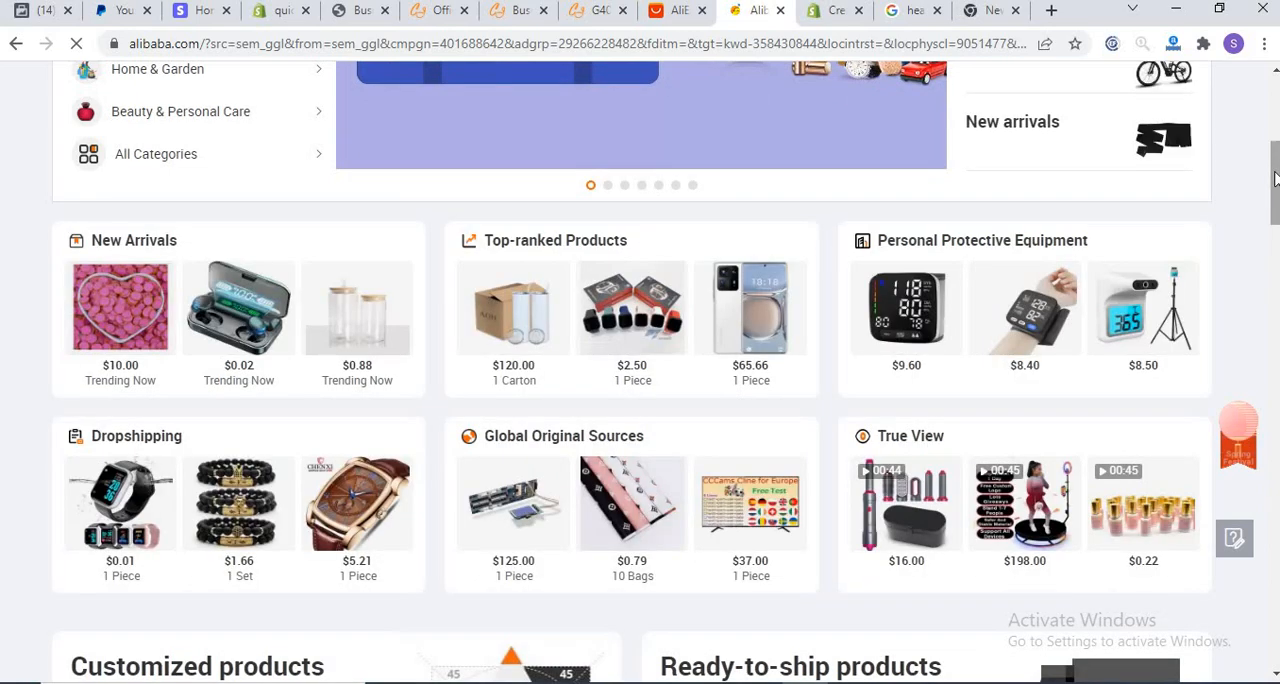
pyautogui.moveTo(1274, 190); pyautogui.dragTo(1254, 235)
pyautogui.scroll(-7, 1255, 245)
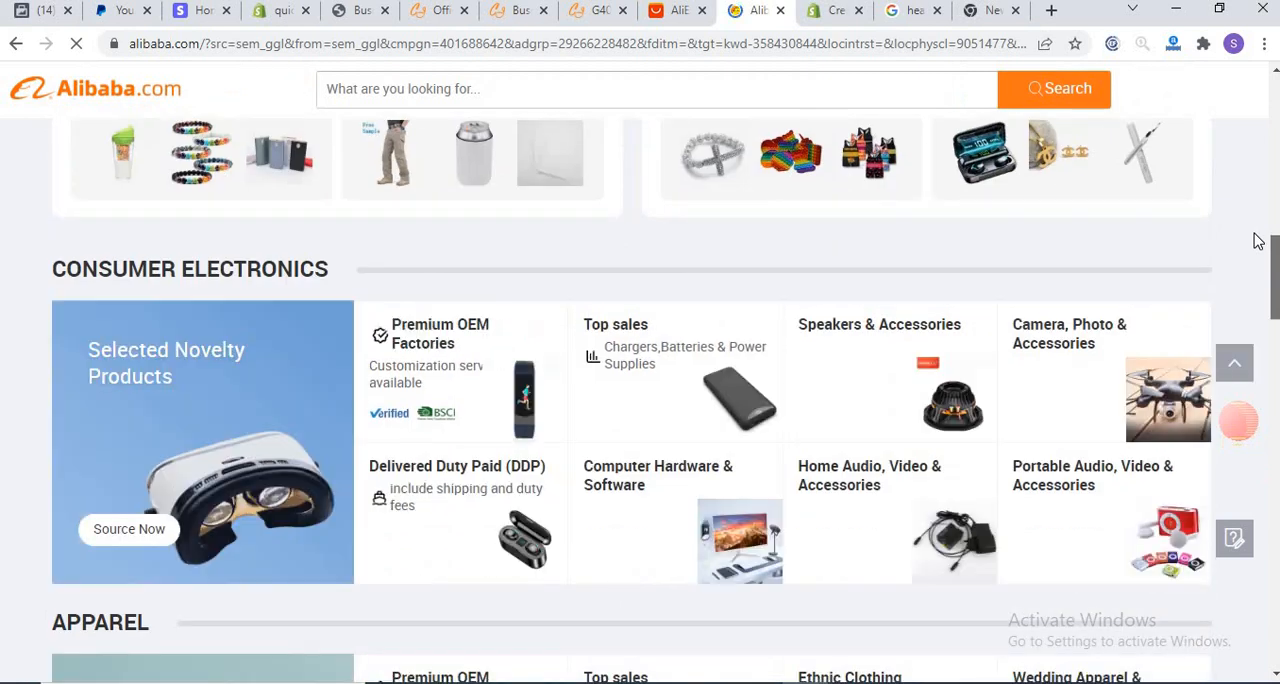
pyautogui.scroll(4, 1252, 250)
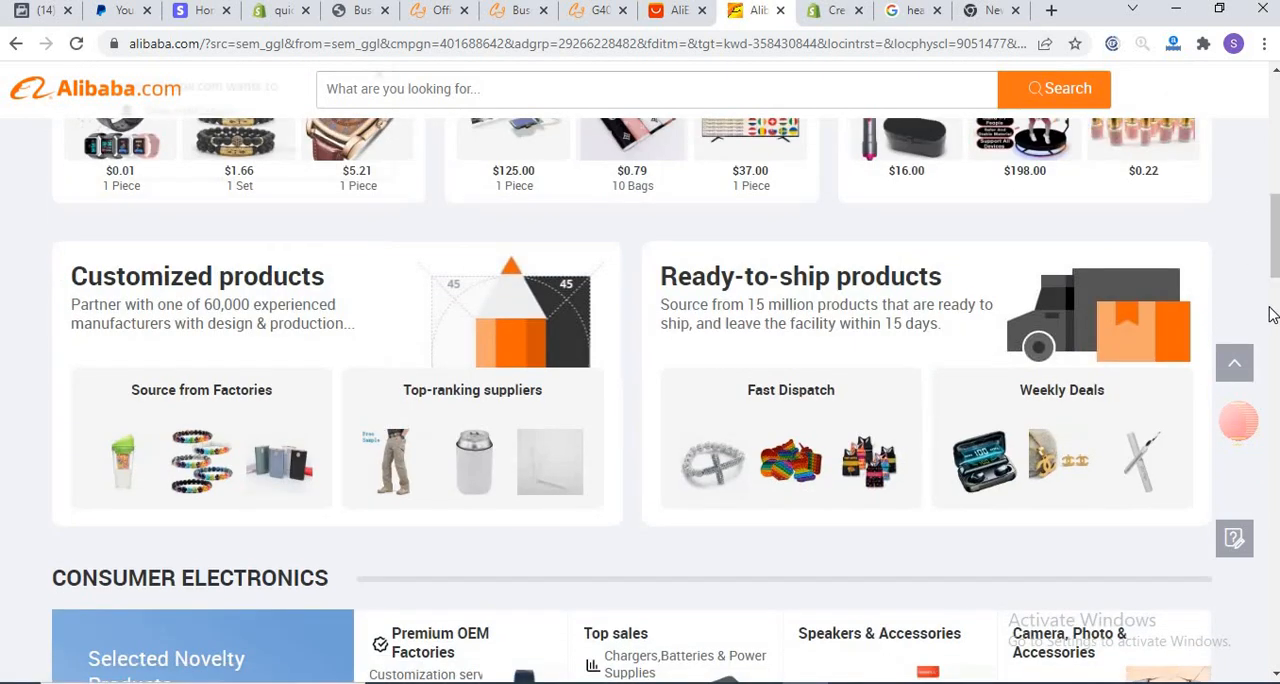
pyautogui.moveTo(1275, 250); pyautogui.dragTo(1274, 222)
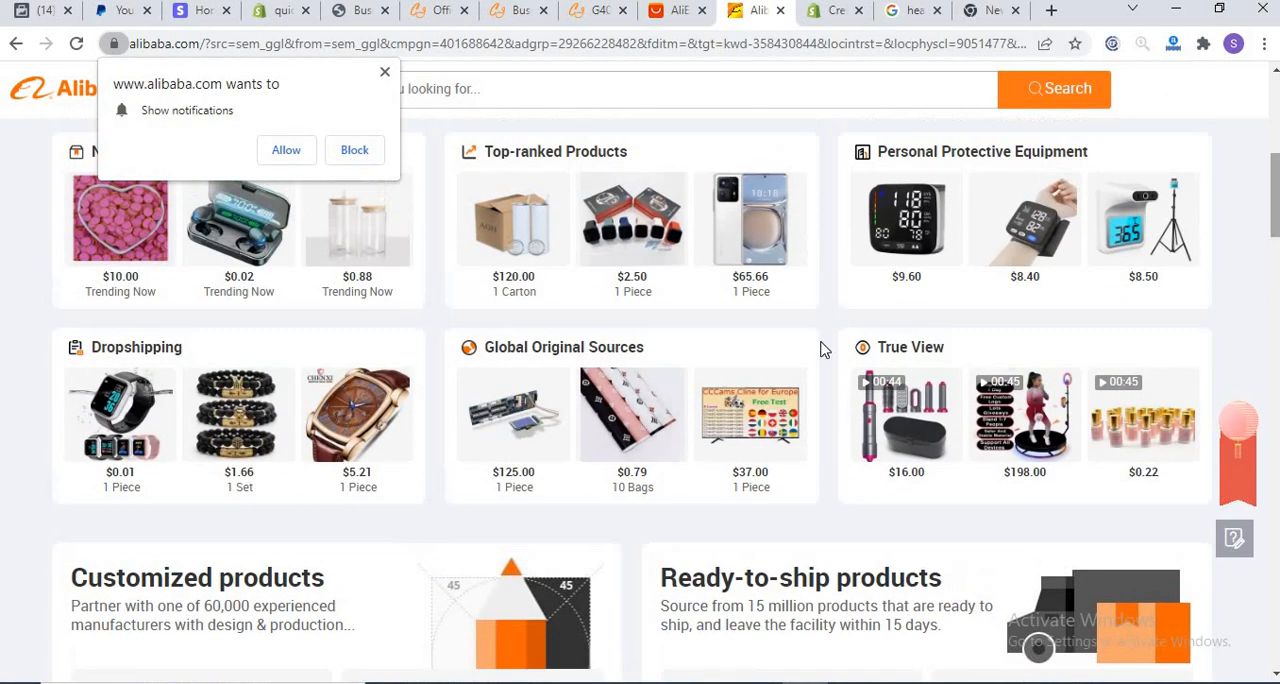
pyautogui.click(115, 356)
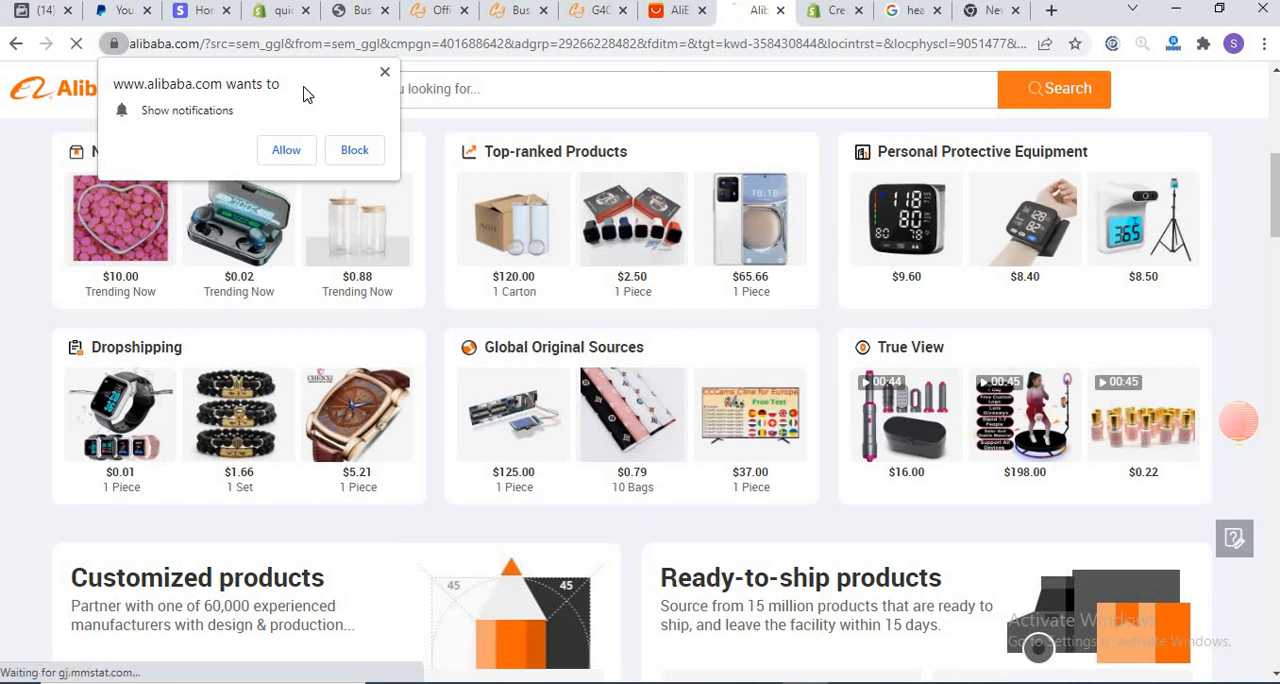
# Step: Open Alibaba's Dropshipping page, dismiss its pop-ups and workstation tip, and view the Getting started introduction
pyautogui.click(383, 75)
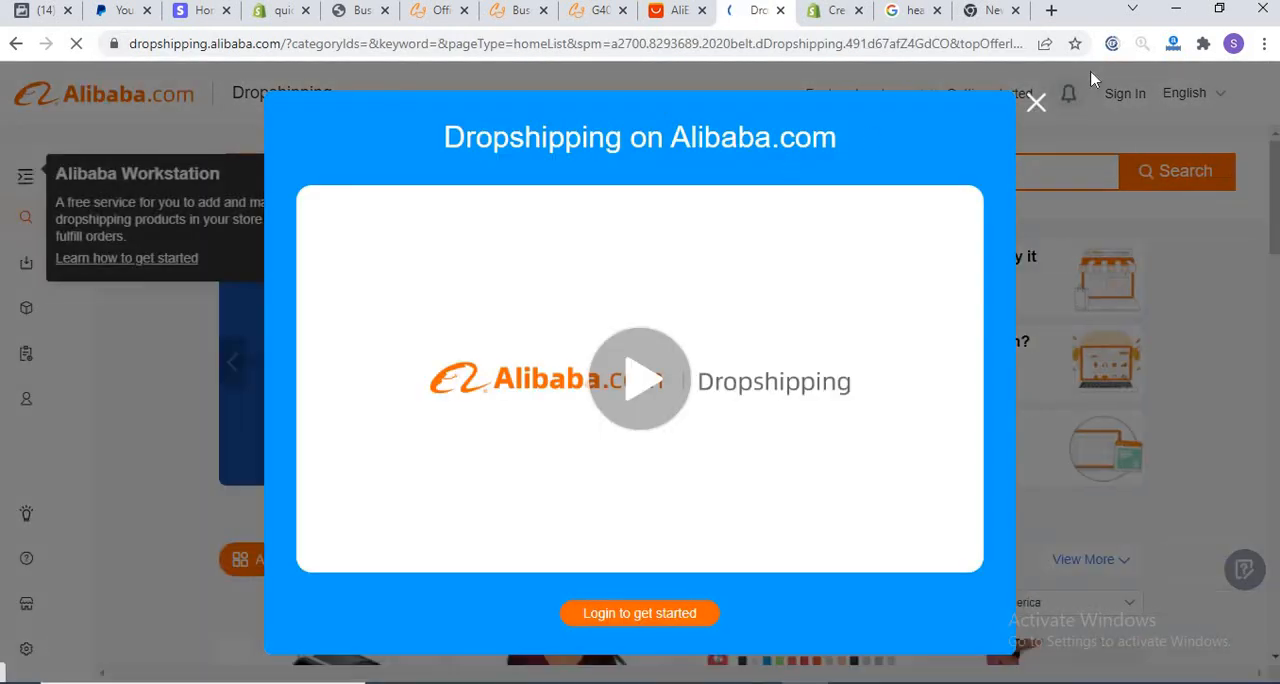
pyautogui.click(1035, 105)
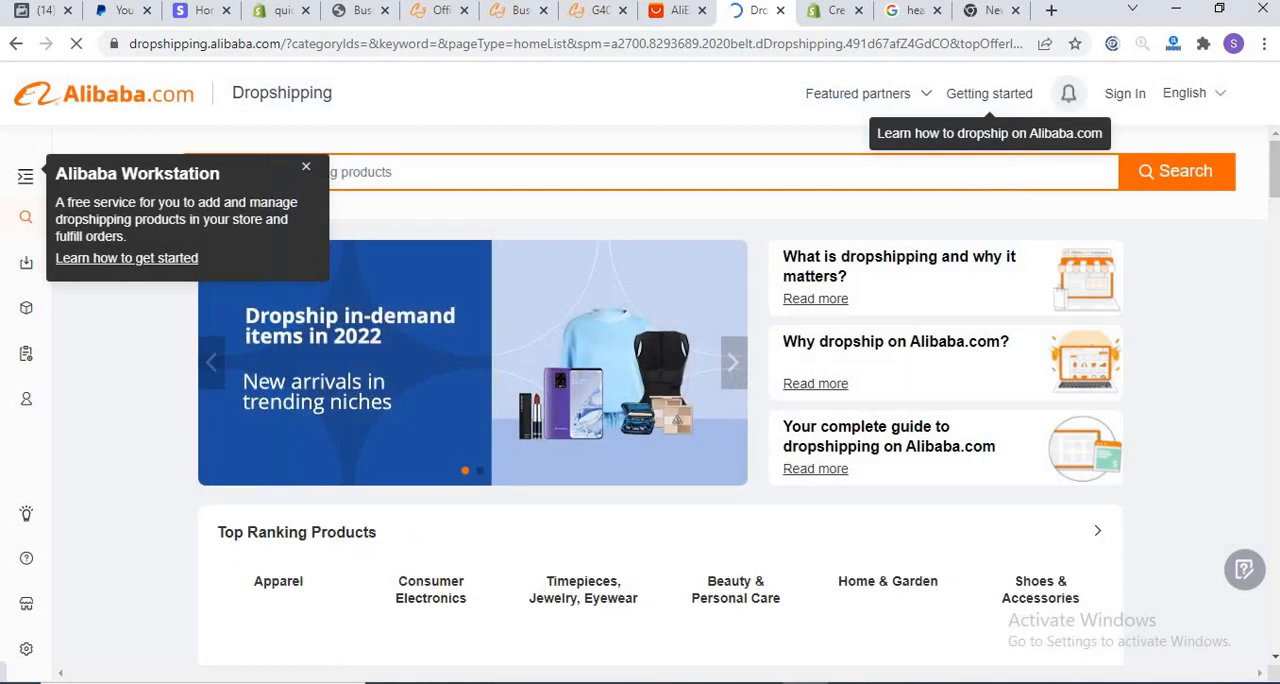
pyautogui.moveTo(1277, 192); pyautogui.dragTo(1275, 165)
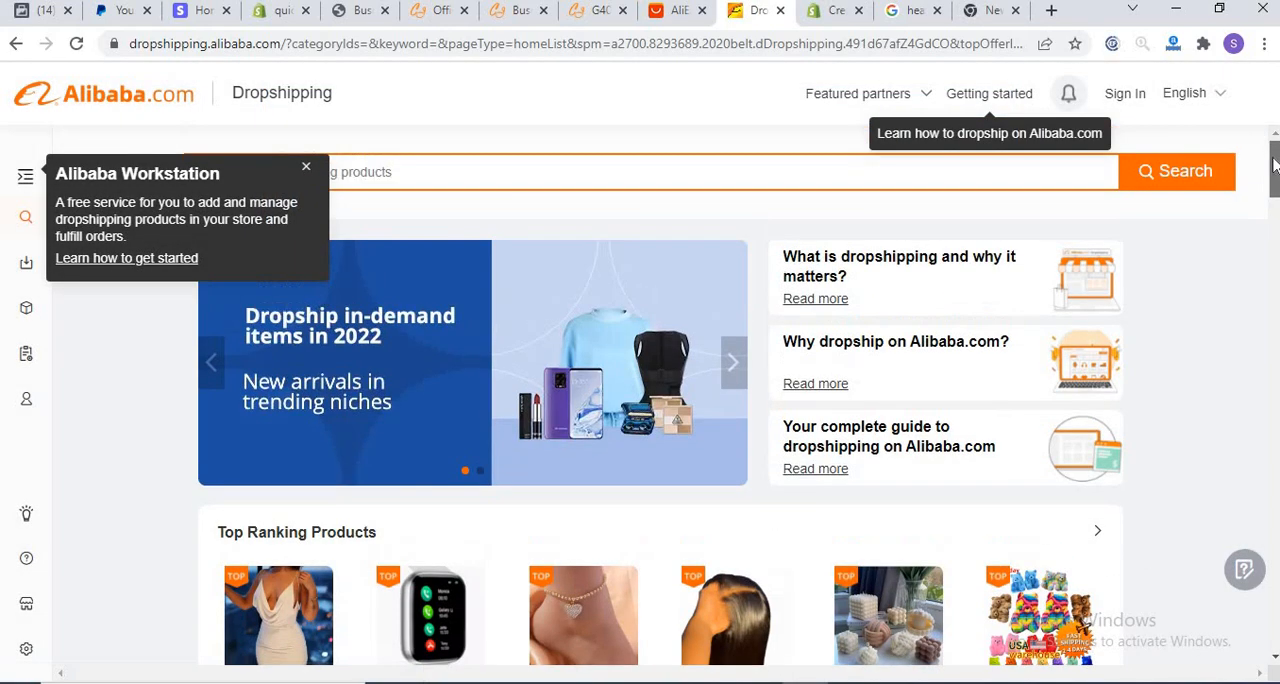
pyautogui.click(306, 171)
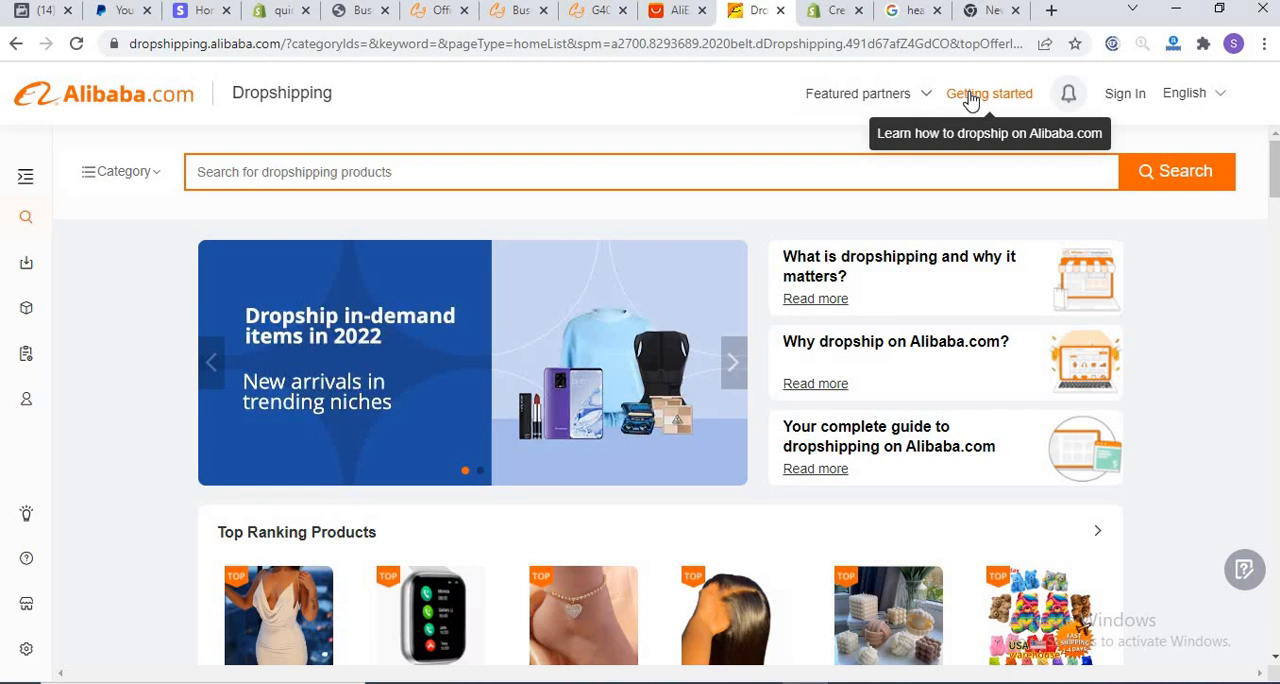
pyautogui.click(970, 100)
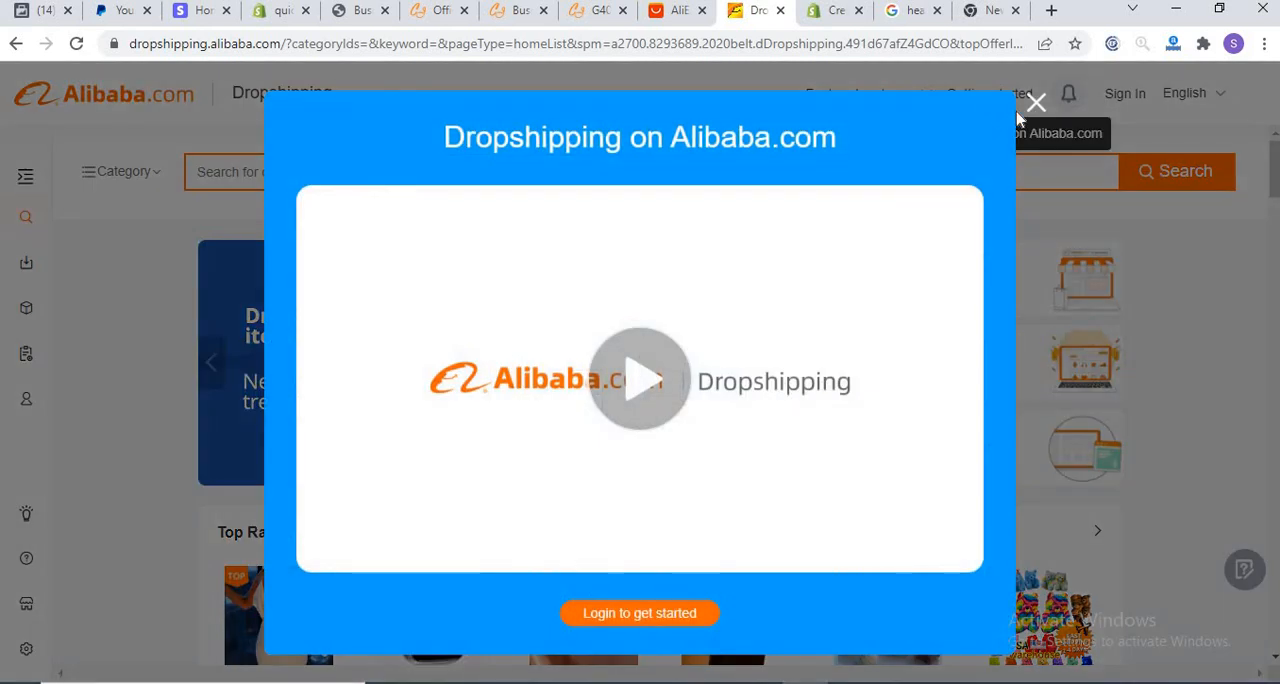
pyautogui.click(1036, 104)
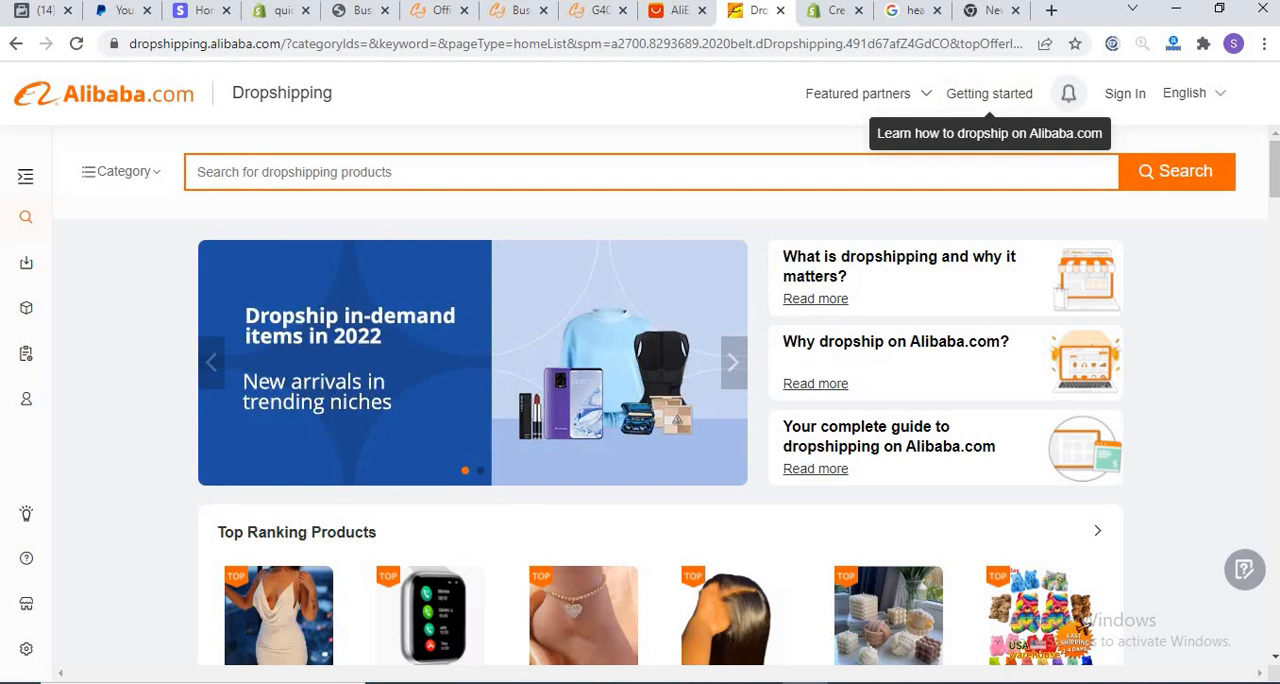
# Step: Switch to the Shopify admin's Themes page and look through the free themes on offer
pyautogui.click(256, 10)
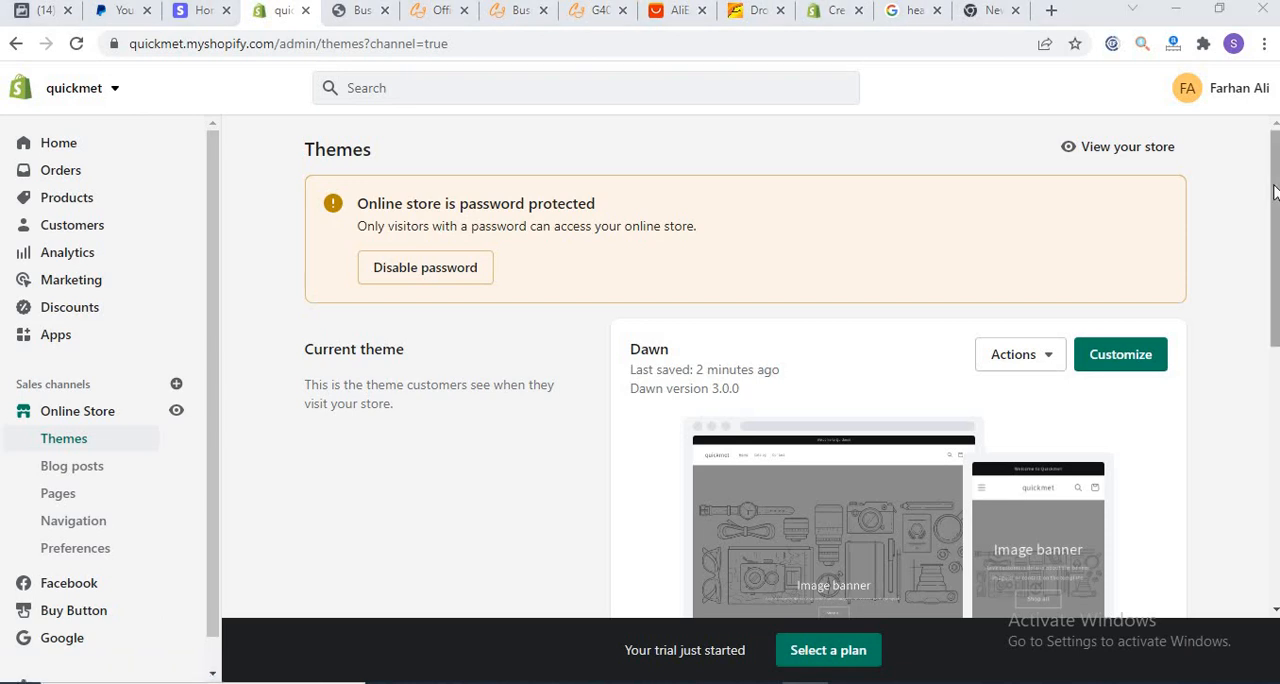
pyautogui.scroll(-5, 1262, 380)
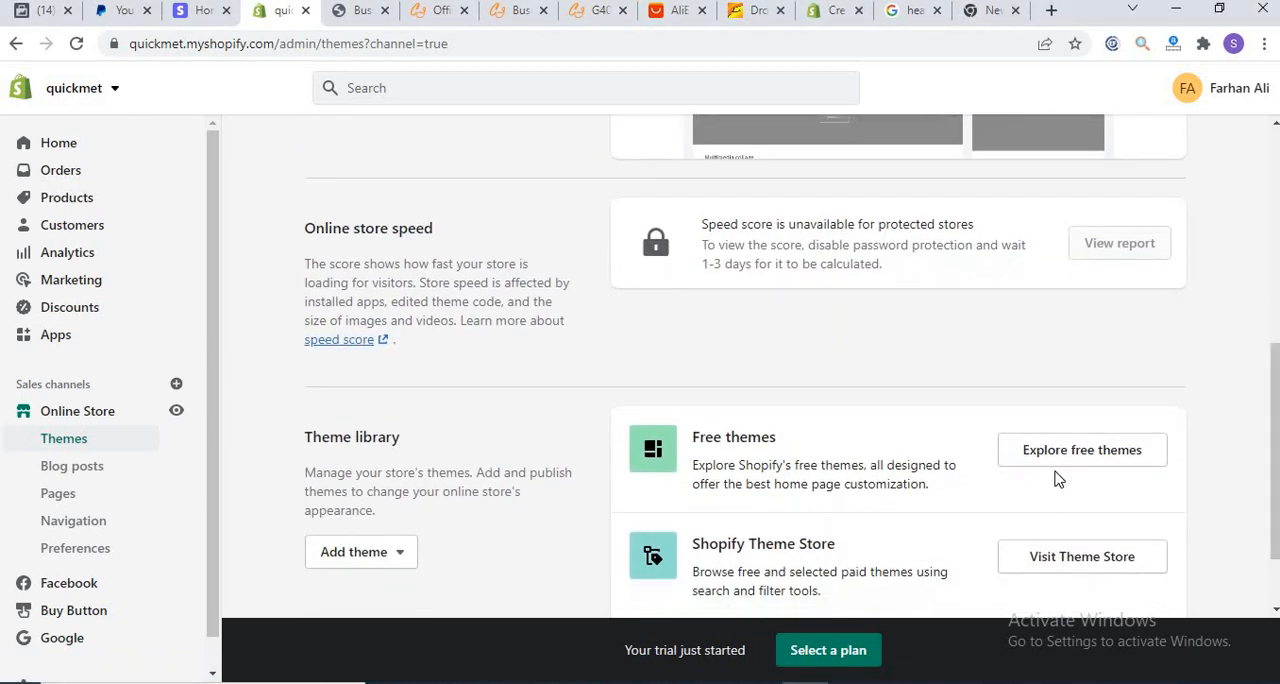
pyautogui.click(1060, 458)
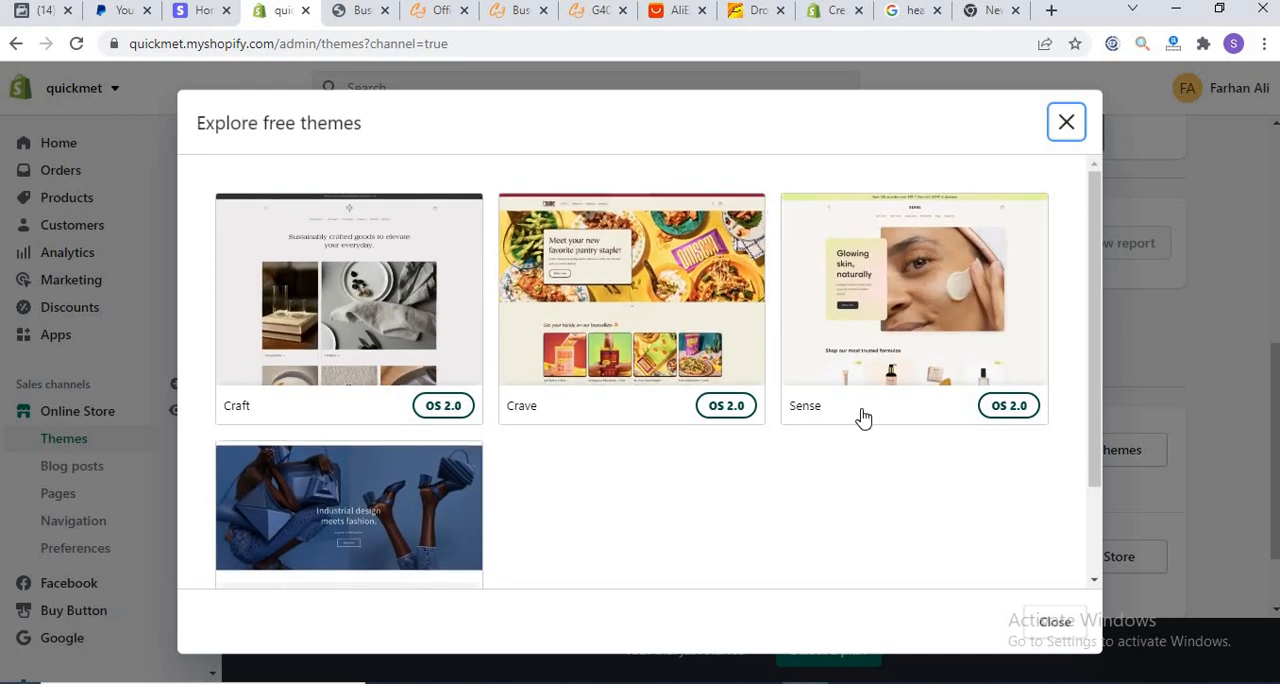
pyautogui.moveTo(1094, 335); pyautogui.dragTo(1089, 443)
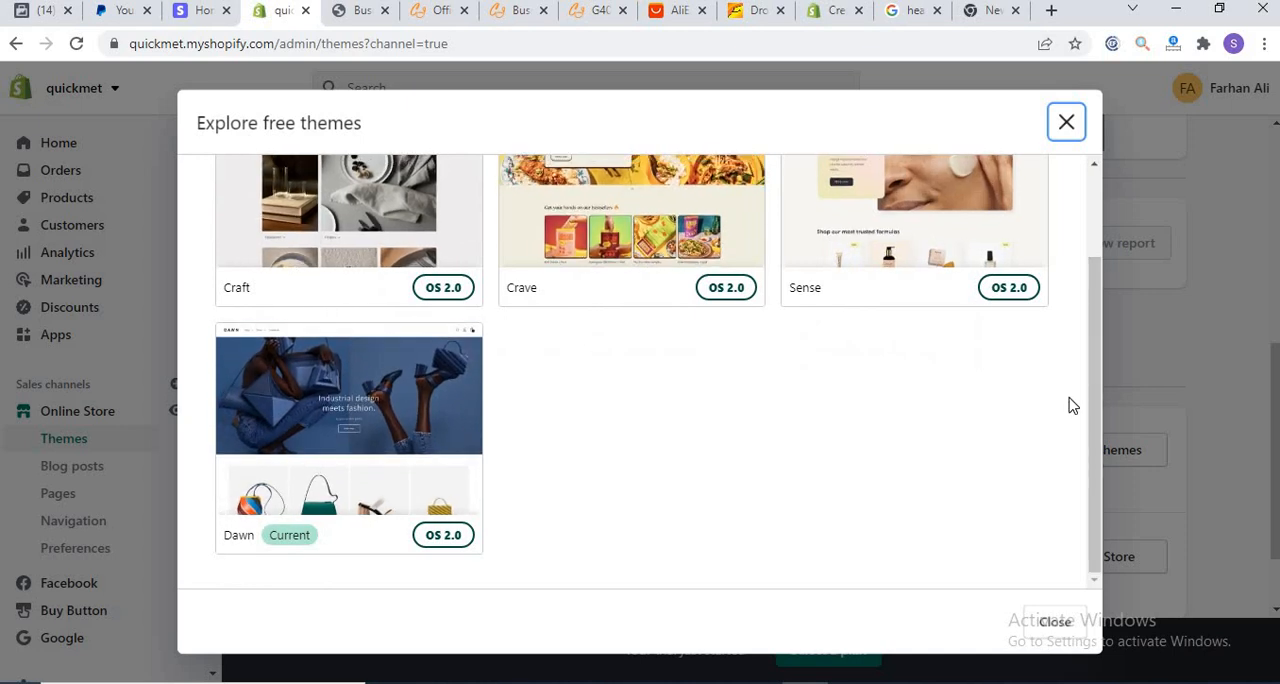
pyautogui.moveTo(1093, 427); pyautogui.dragTo(1058, 105)
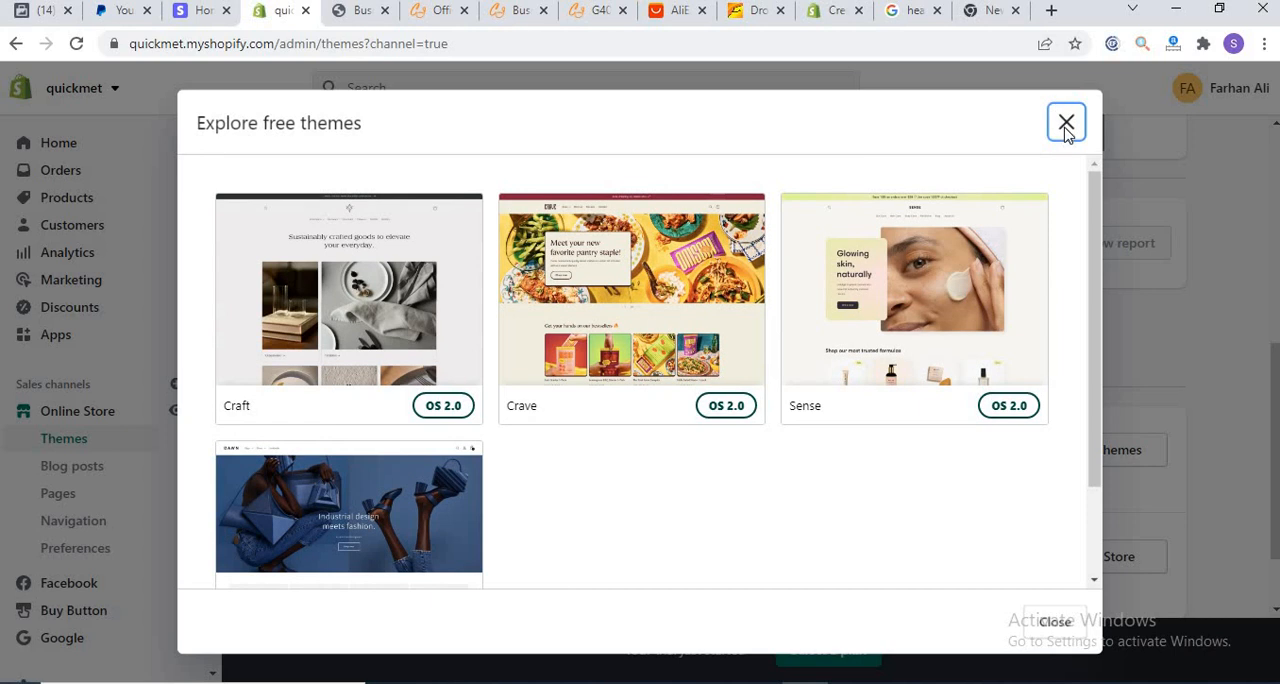
pyautogui.click(1065, 120)
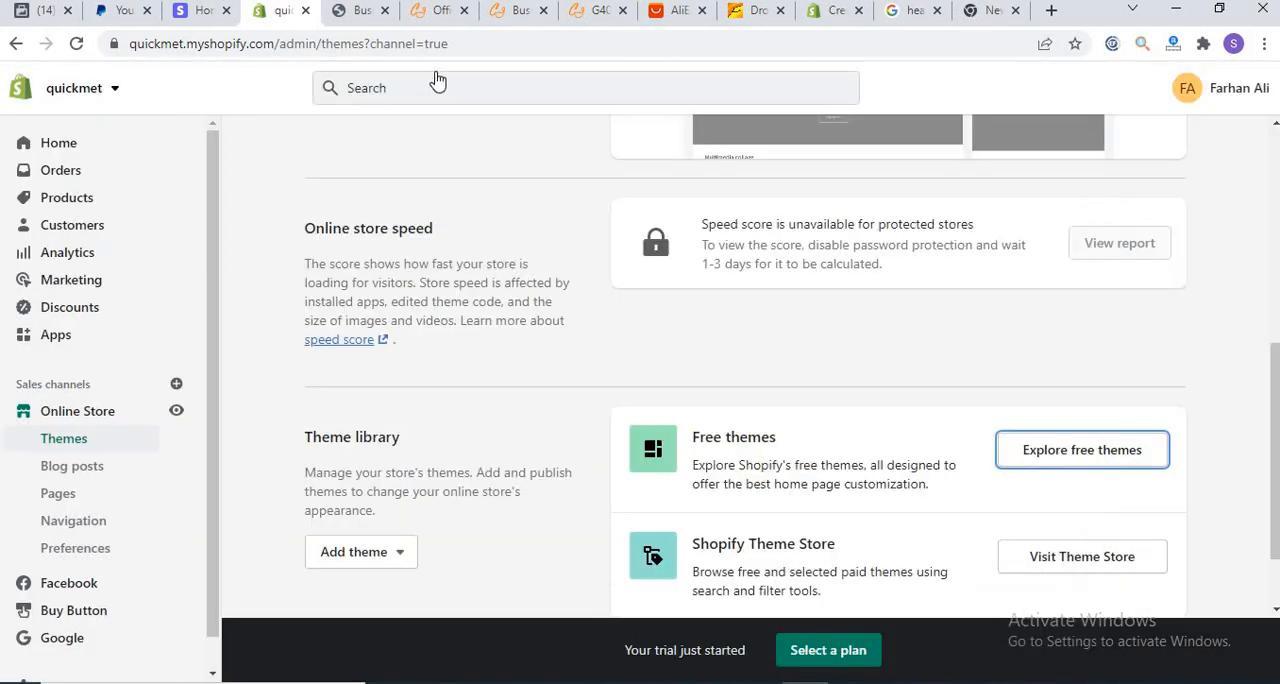
# Step: Switch to the quickmet storefront preview and view its home page down to the listed products
pyautogui.click(349, 11)
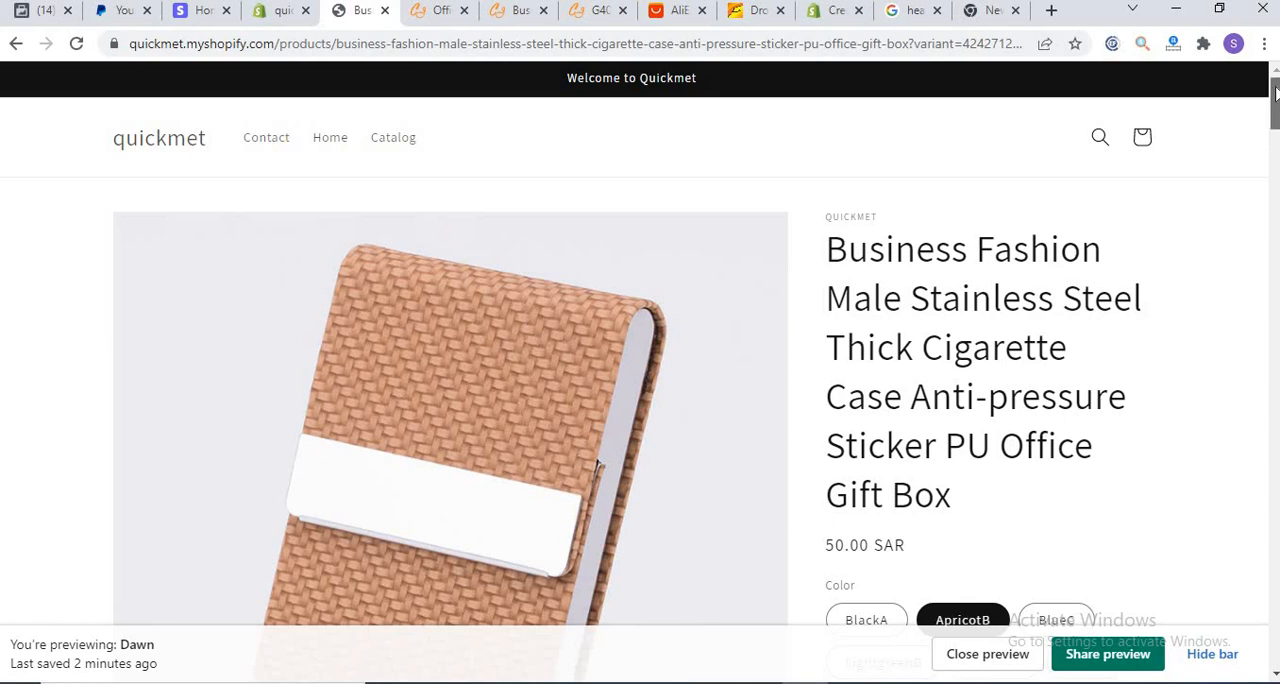
pyautogui.moveTo(1276, 93); pyautogui.dragTo(1274, 64)
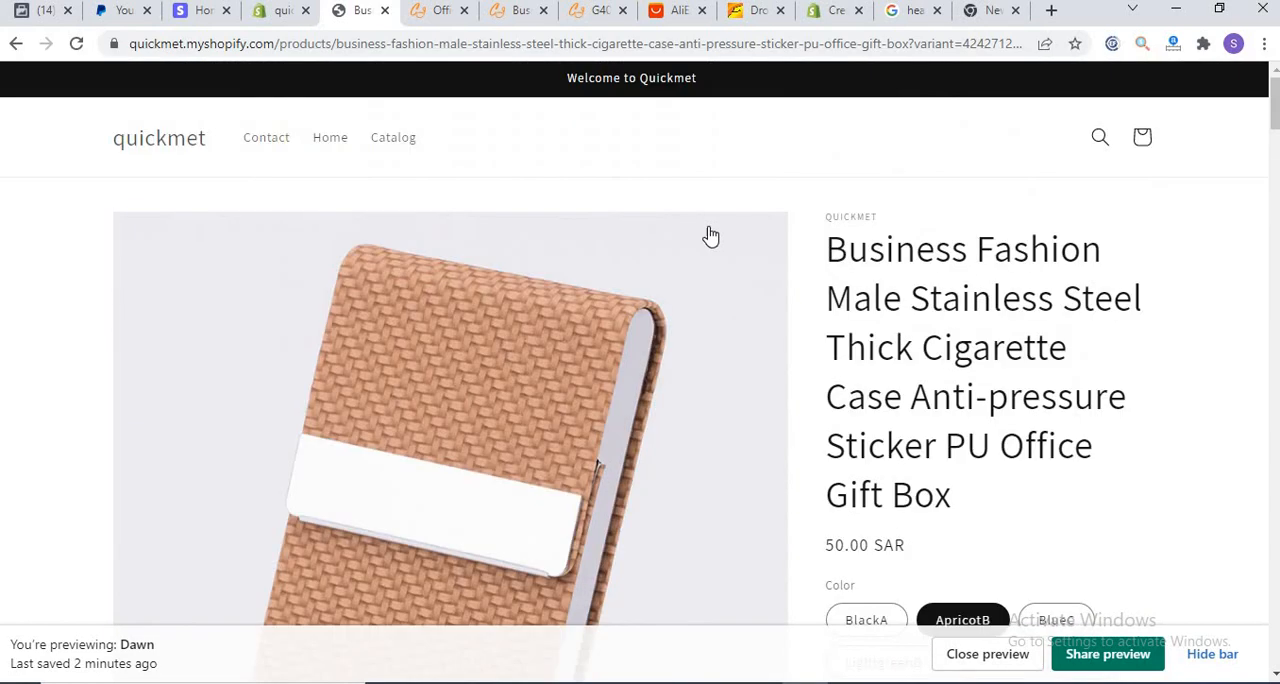
pyautogui.click(329, 147)
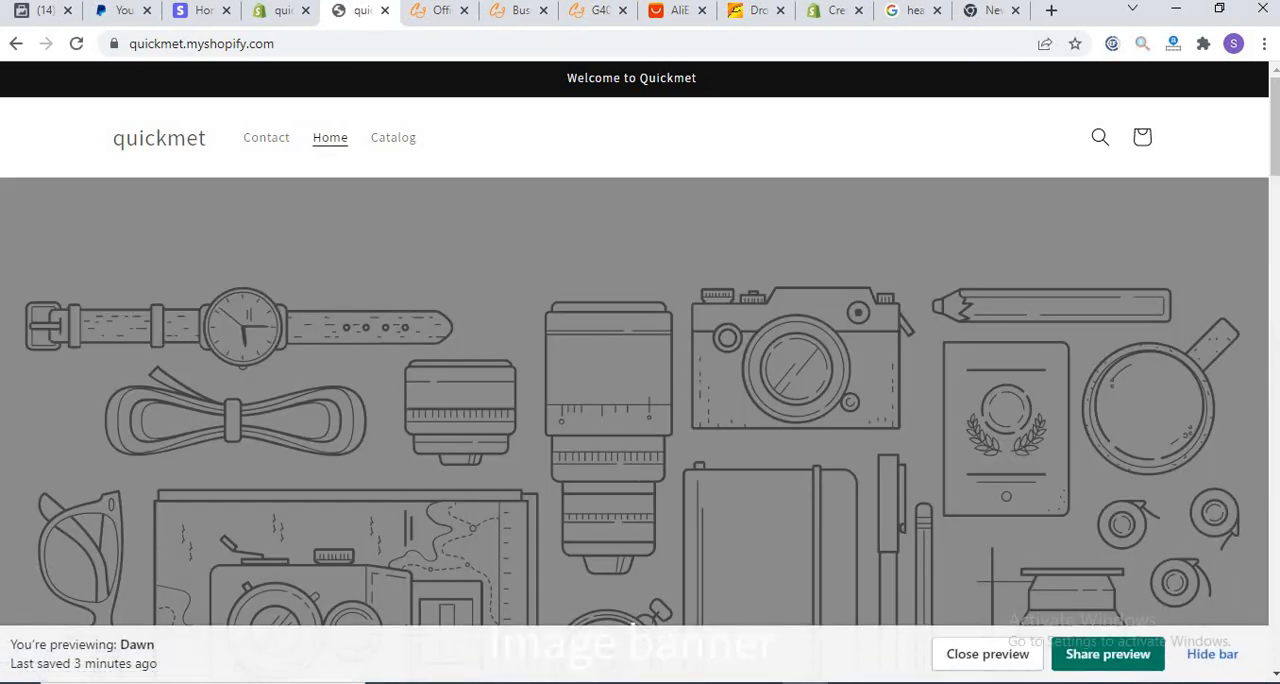
pyautogui.moveTo(1274, 171); pyautogui.dragTo(1266, 438)
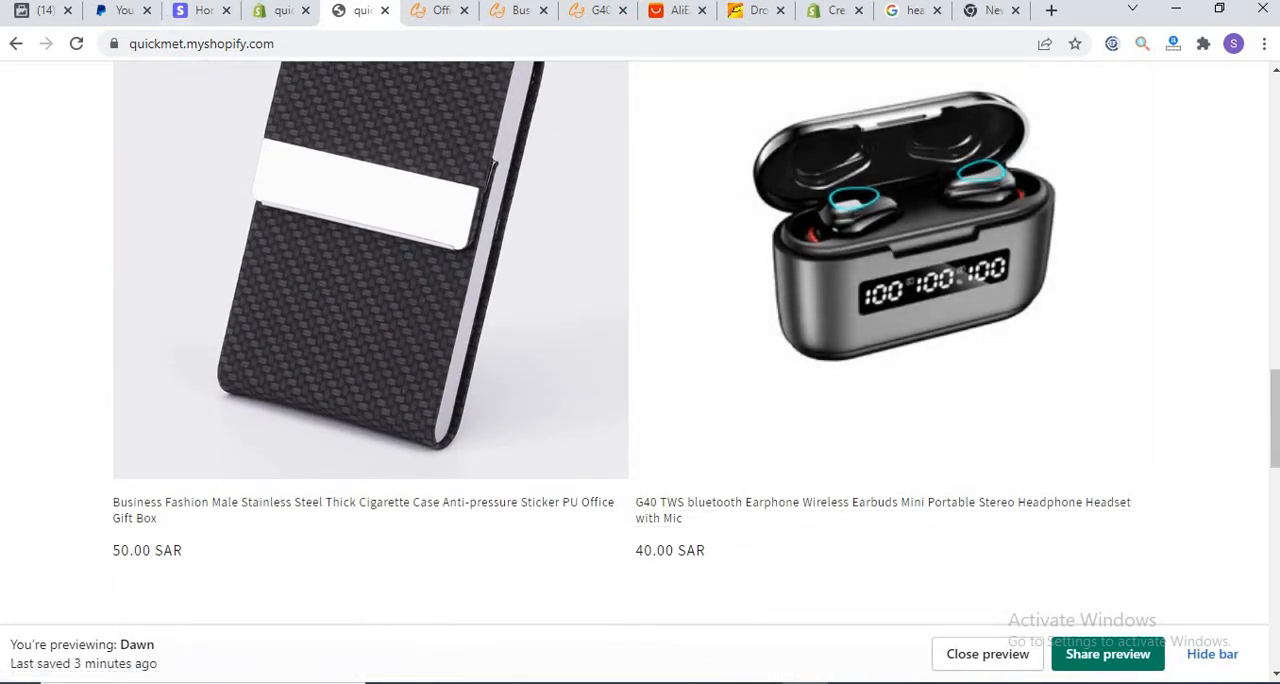
# Step: Go back to the Shopify admin and look over the Analytics dashboard's sales and session reports
pyautogui.click(265, 11)
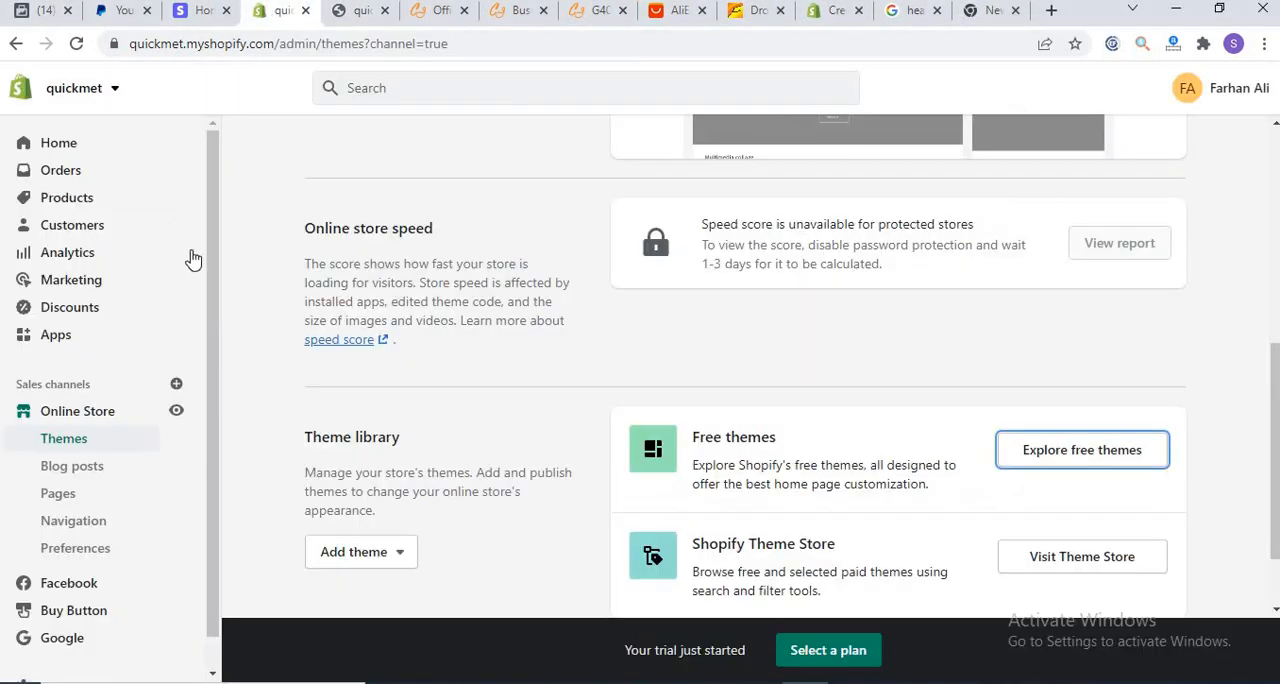
pyautogui.click(49, 251)
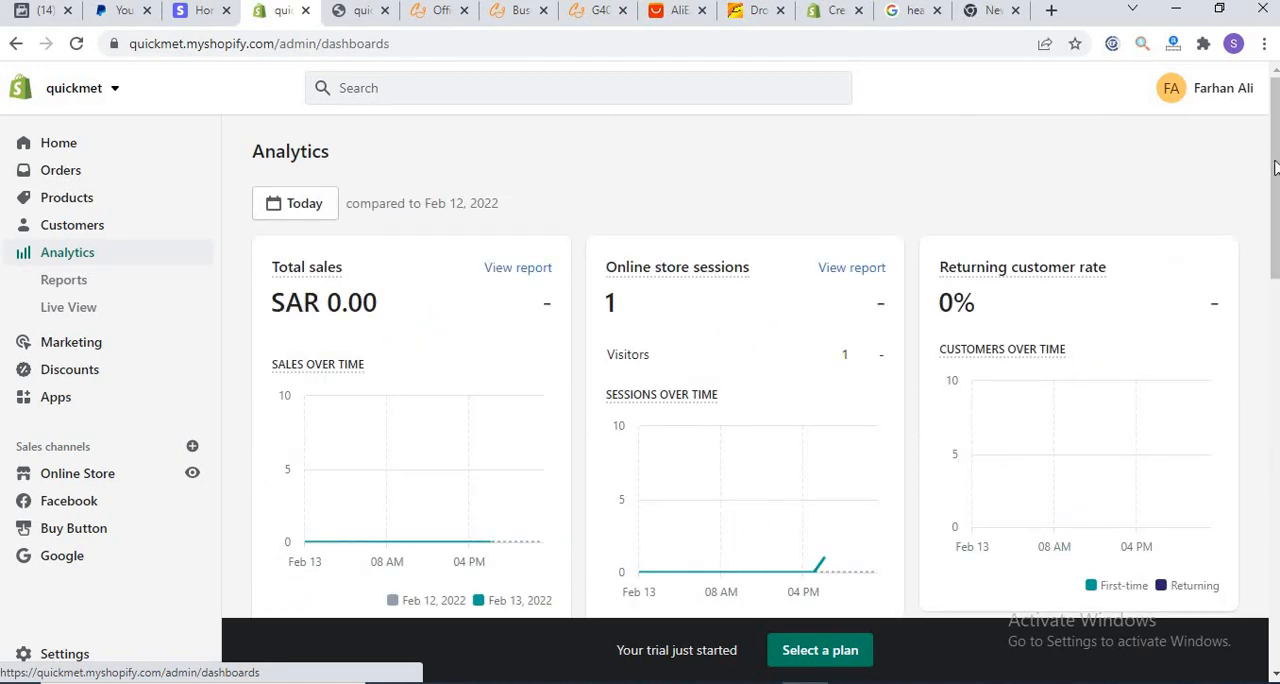
pyautogui.moveTo(1273, 158); pyautogui.dragTo(1268, 444)
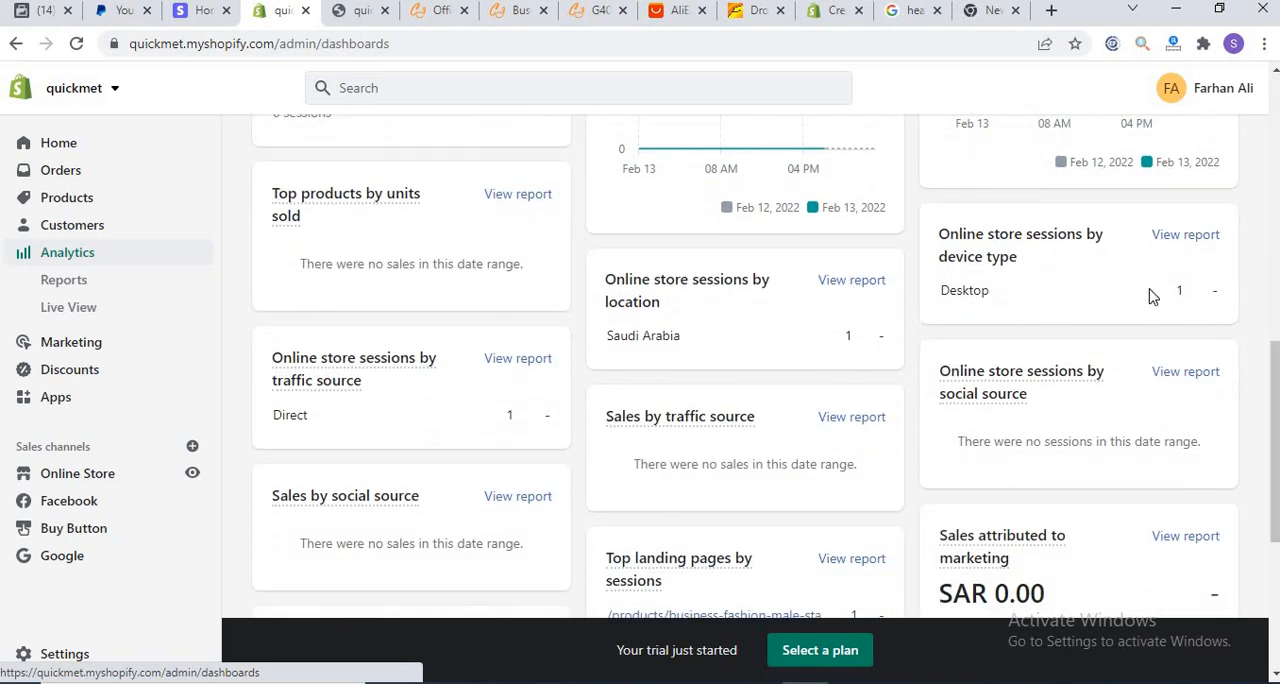
pyautogui.scroll(-4, 1268, 350)
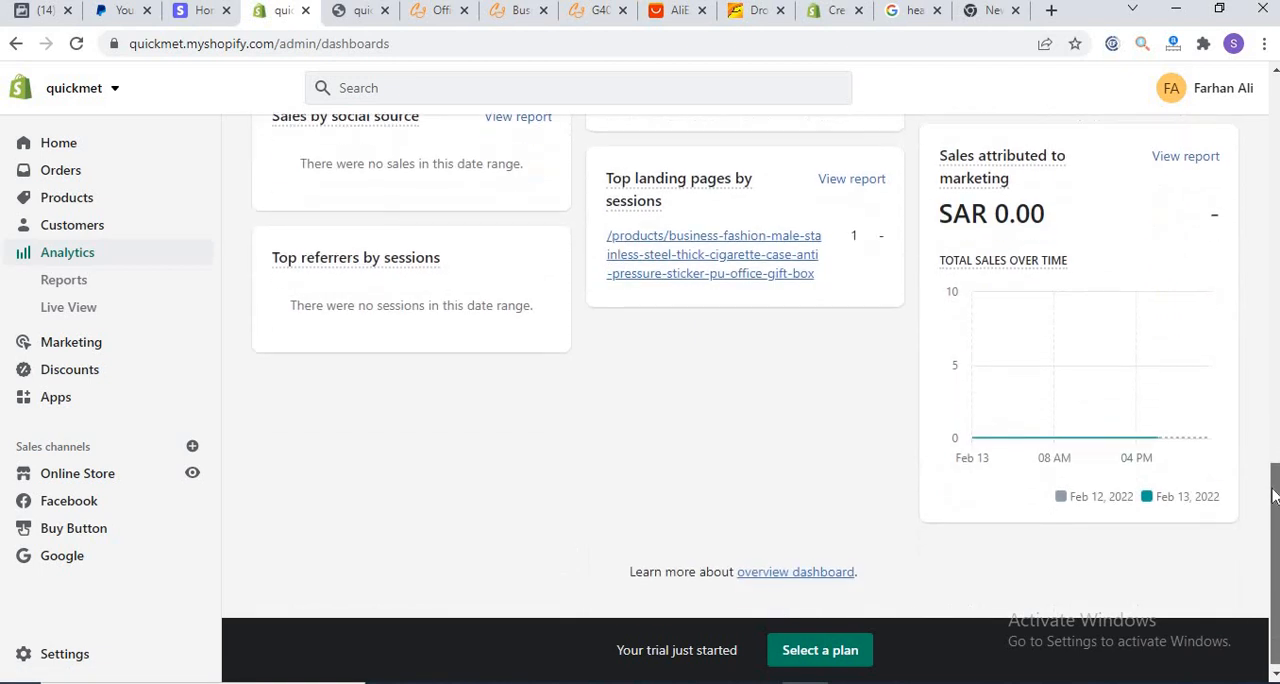
pyautogui.scroll(5, 1248, 175)
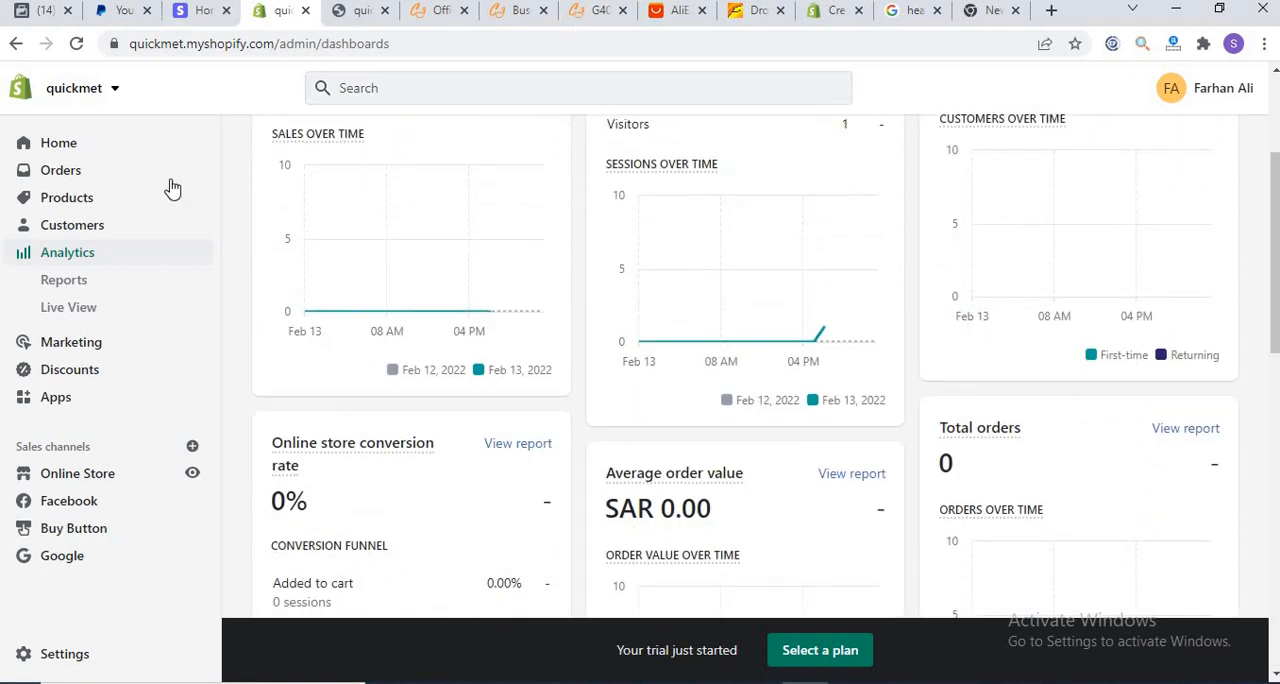
# Step: Open the Dawn theme's code editor and view the options for adding a layout without creating one
pyautogui.click(80, 476)
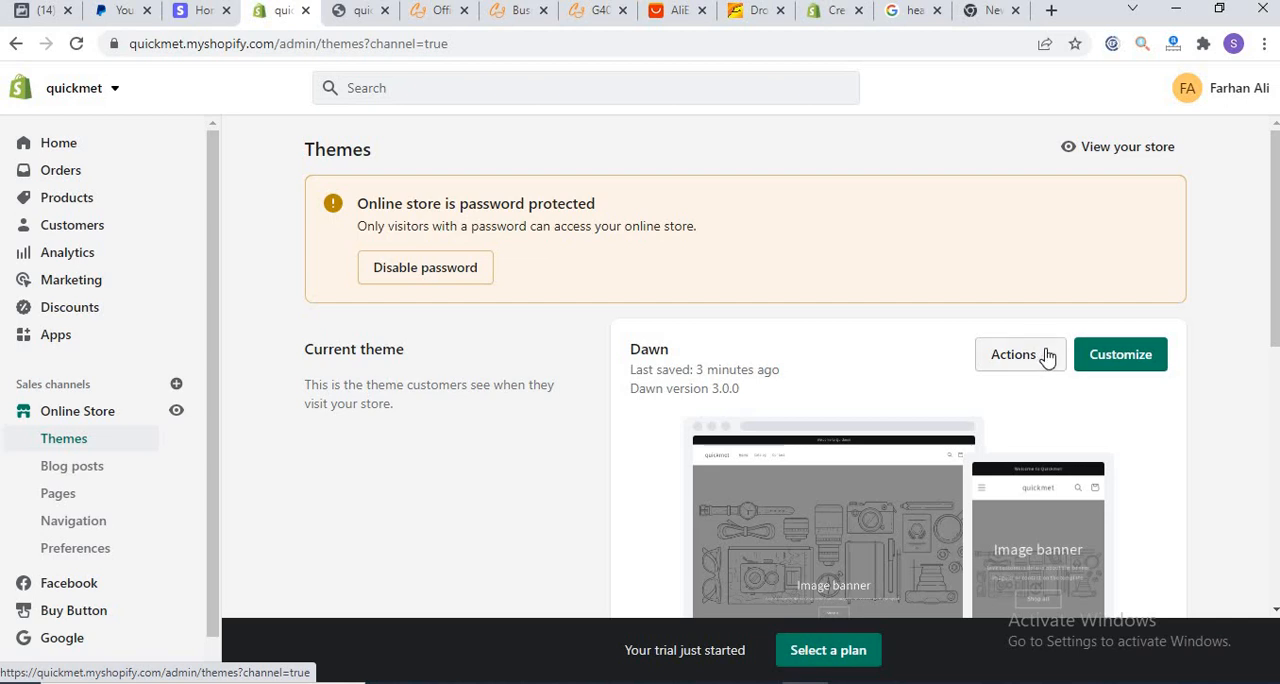
pyautogui.click(1046, 358)
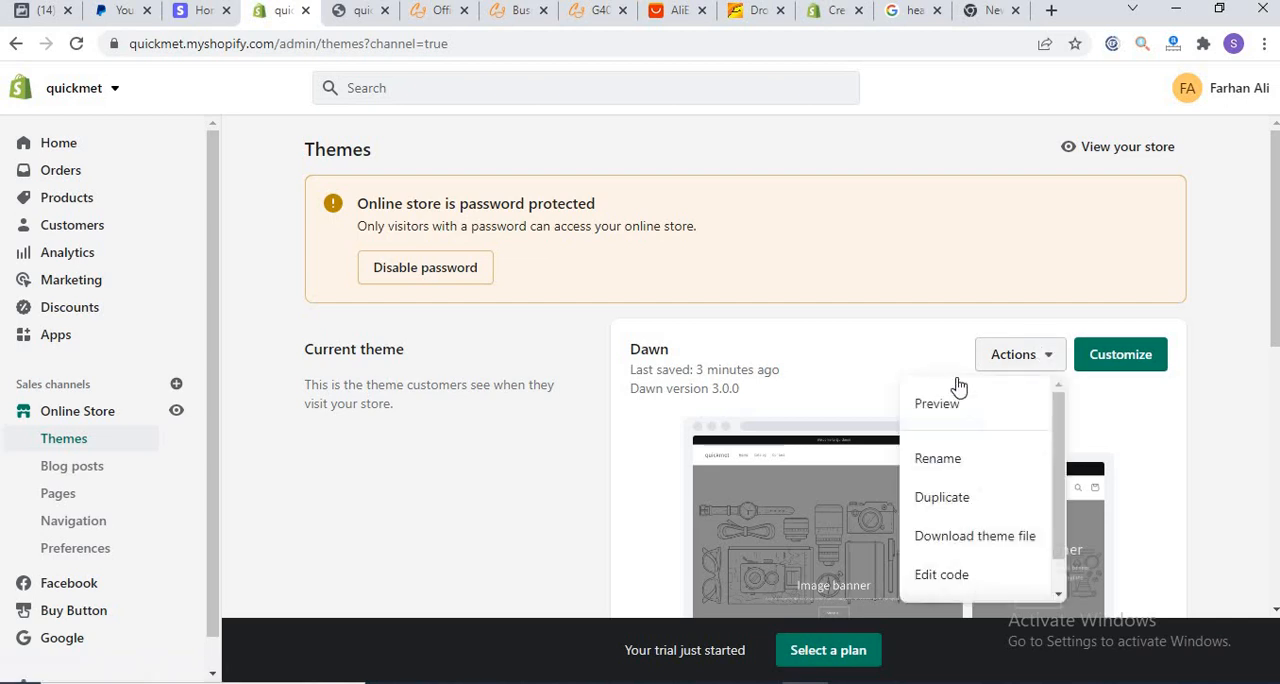
pyautogui.click(930, 573)
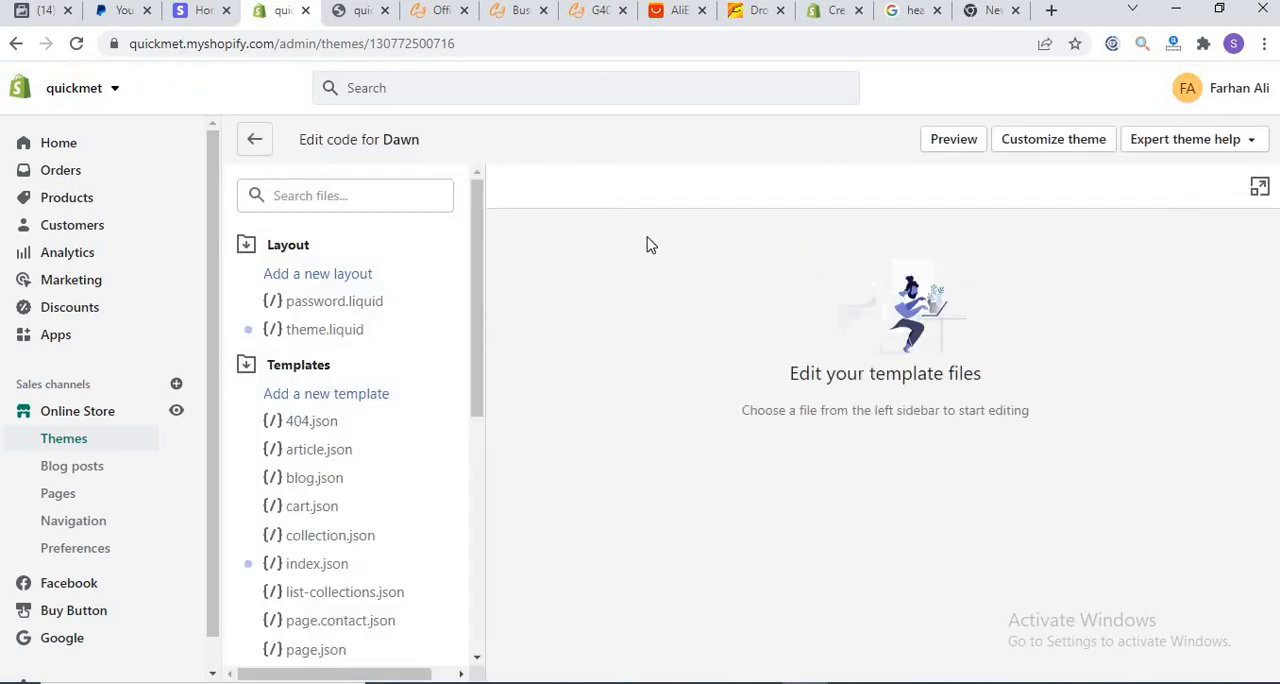
pyautogui.click(306, 283)
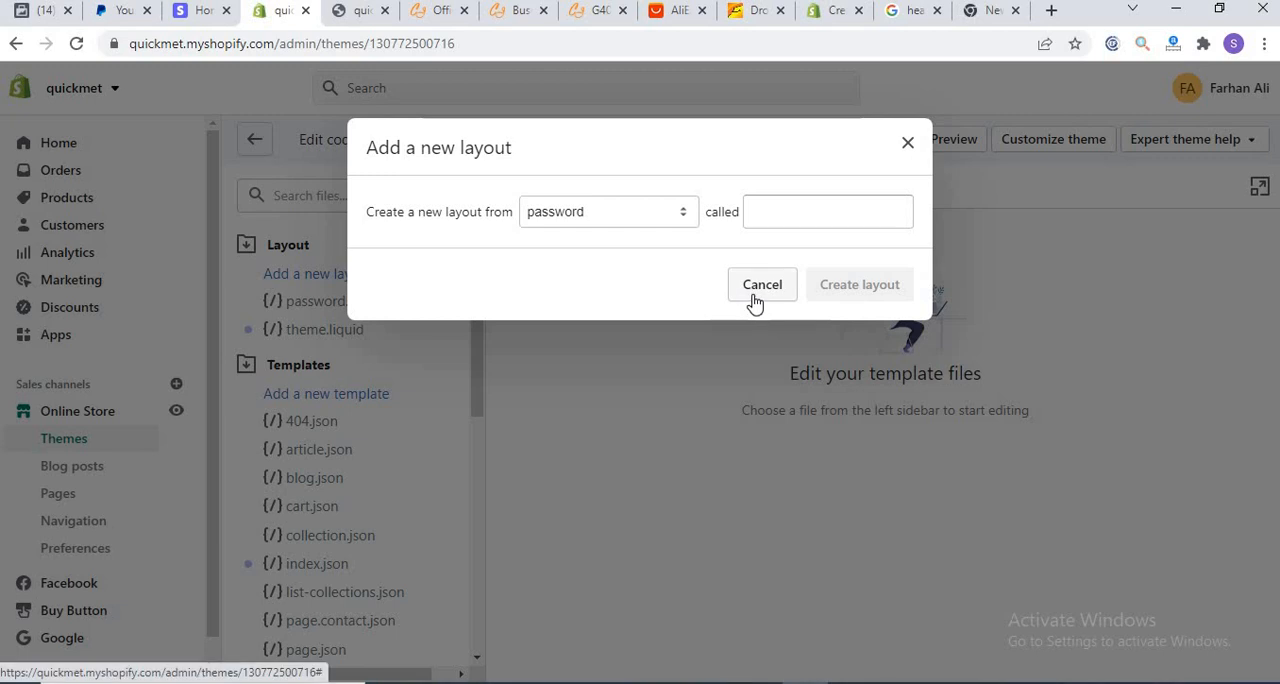
pyautogui.click(907, 142)
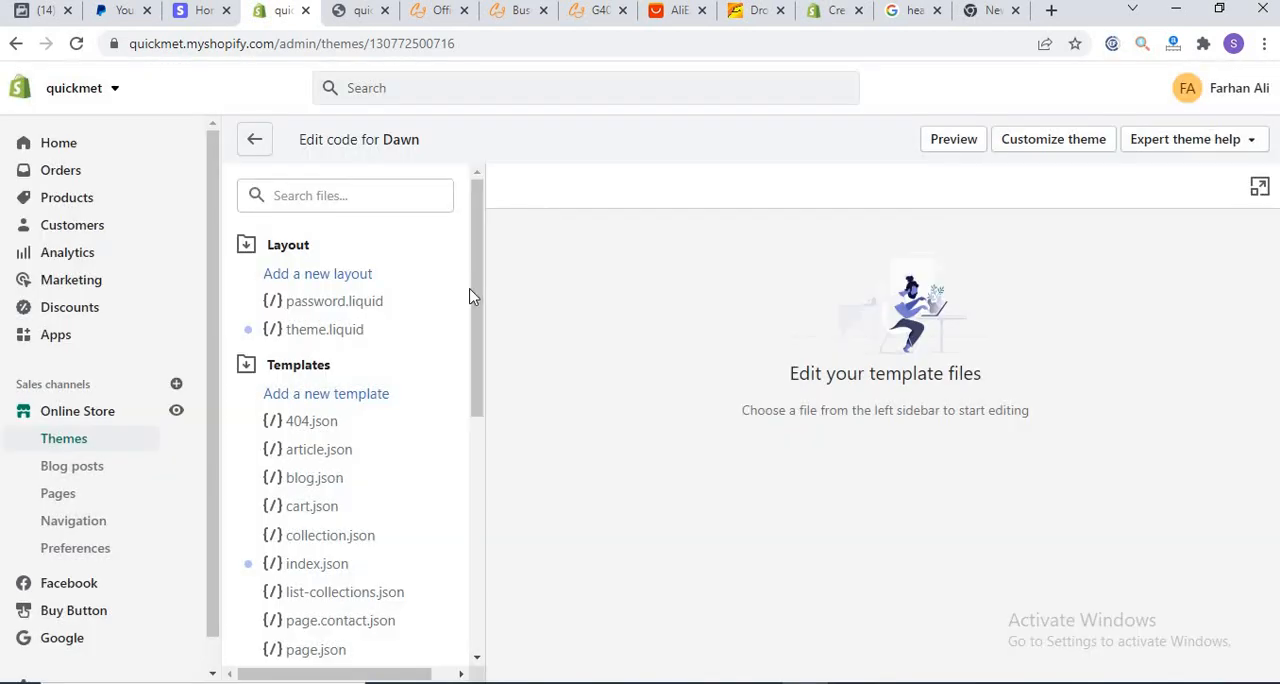
# Step: Examine the password.liquid layout code, and check Meta Business settings' Domains page and the storefront before returning to the code
pyautogui.click(306, 306)
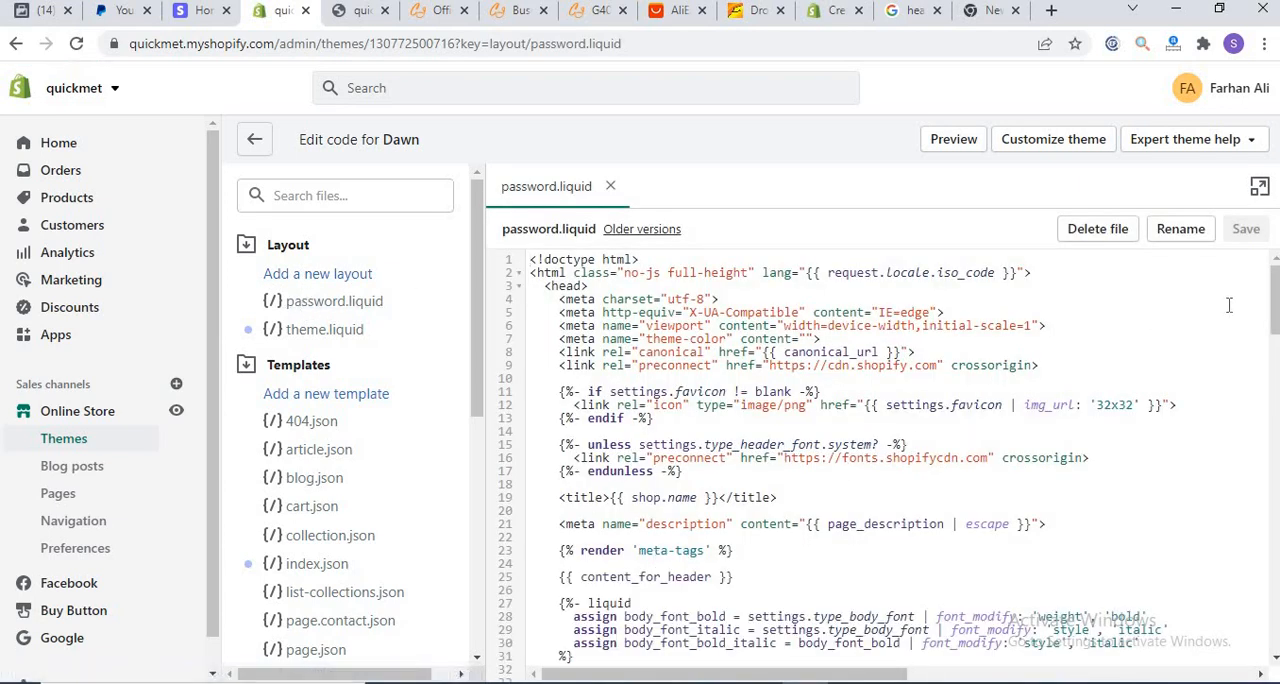
pyautogui.scroll(-2, 818, 391)
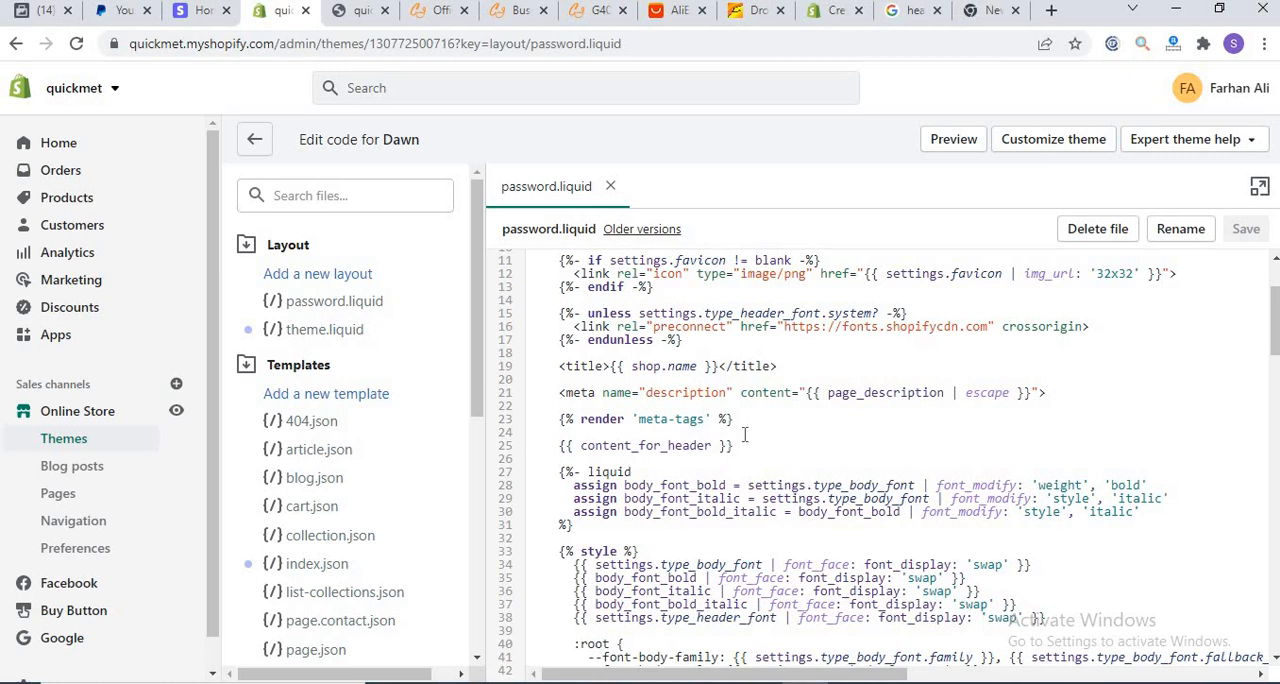
pyautogui.click(20, 12)
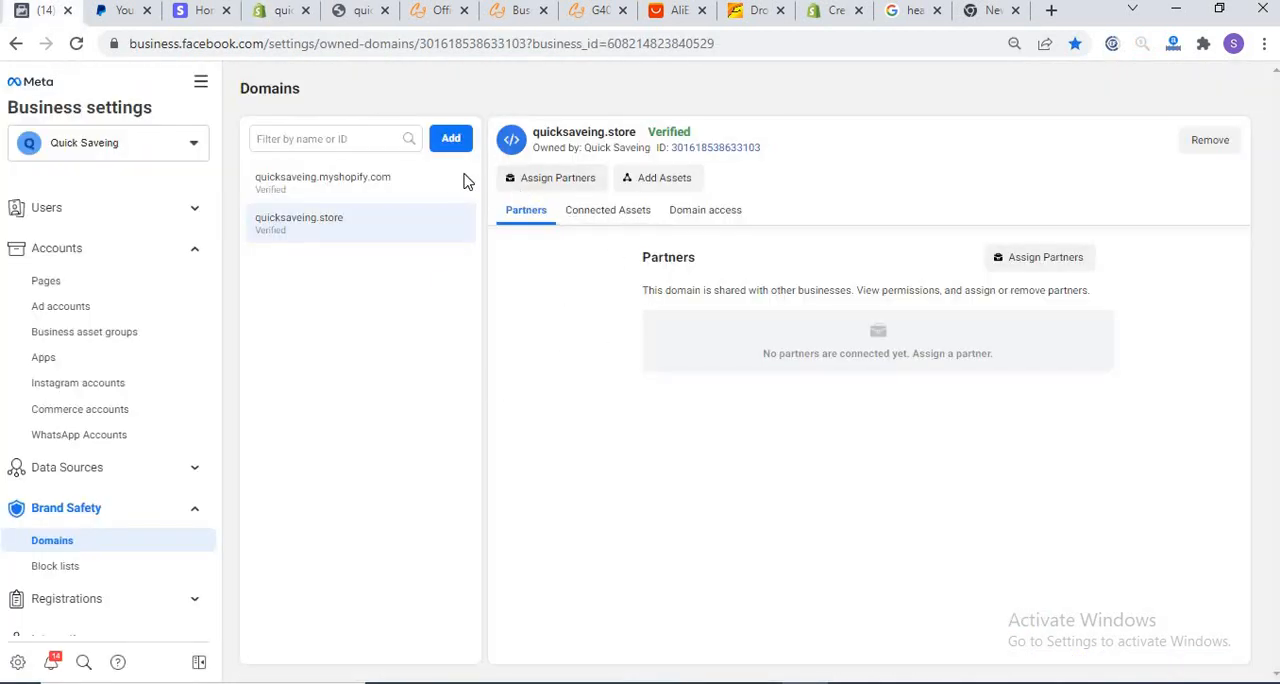
pyautogui.click(357, 12)
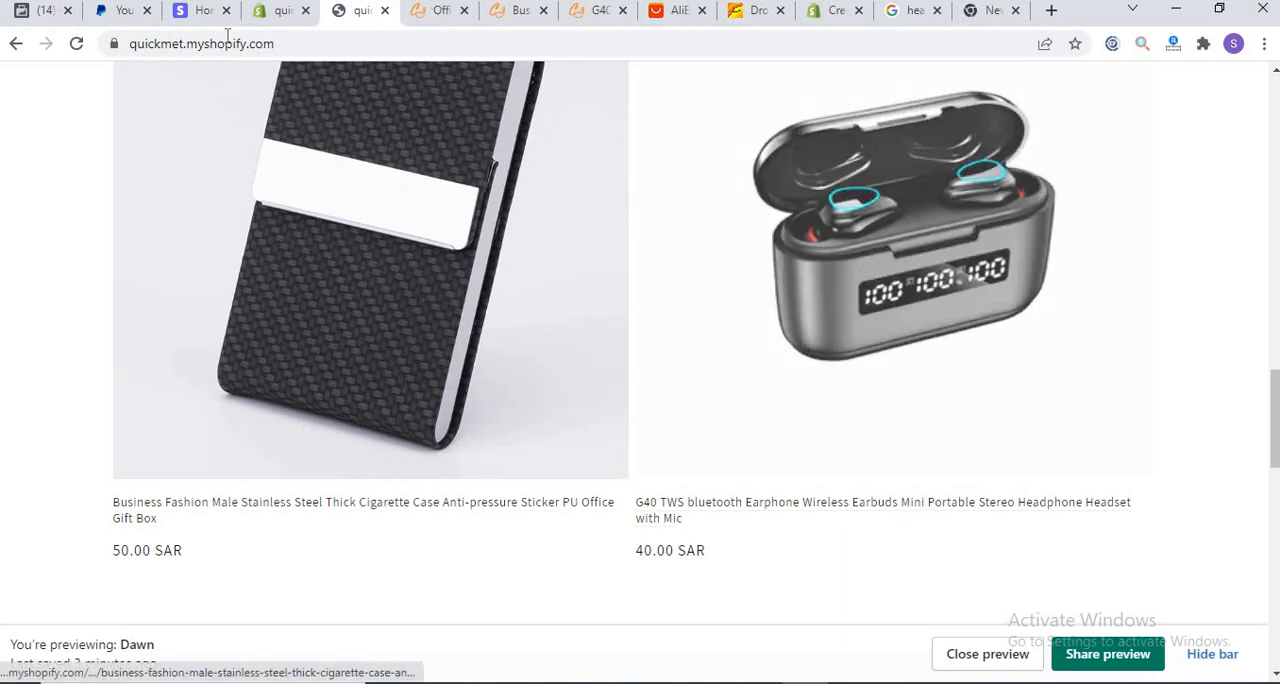
pyautogui.click(270, 13)
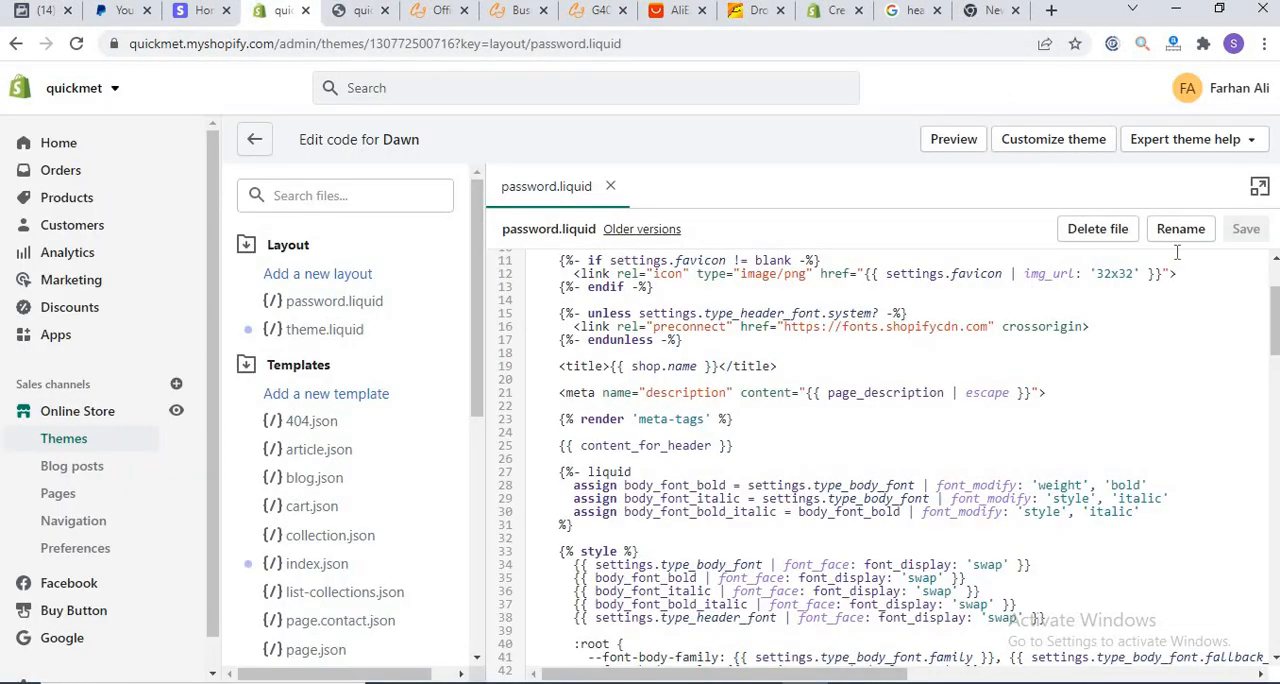
# Step: Leave the code editor for the Themes page and look it over down to the Theme library
pyautogui.click(254, 139)
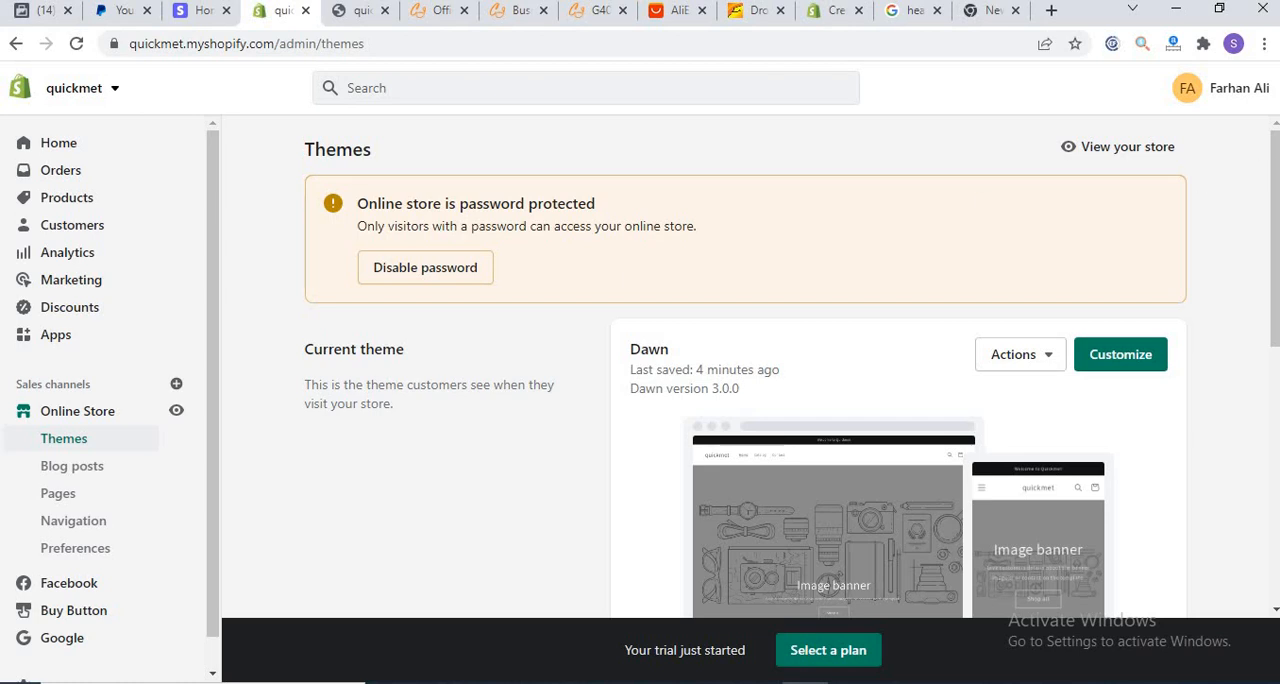
pyautogui.moveTo(1274, 174); pyautogui.dragTo(1272, 457)
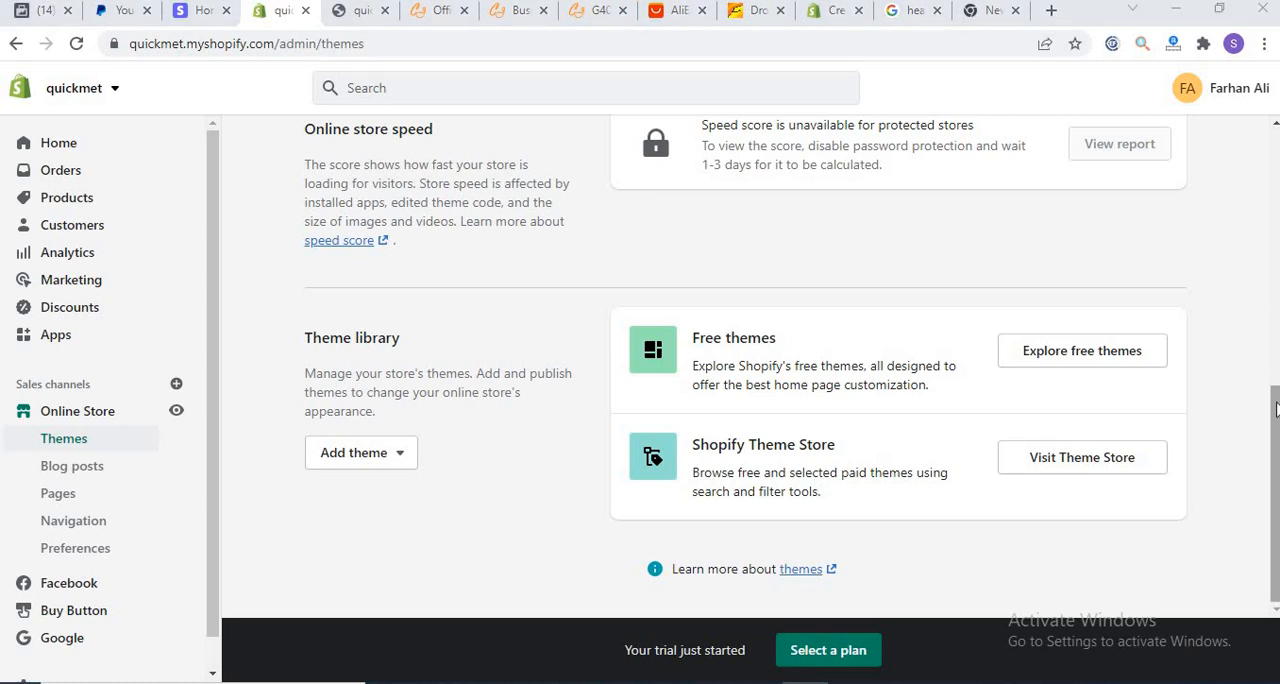
pyautogui.moveTo(1274, 408); pyautogui.dragTo(1266, 86)
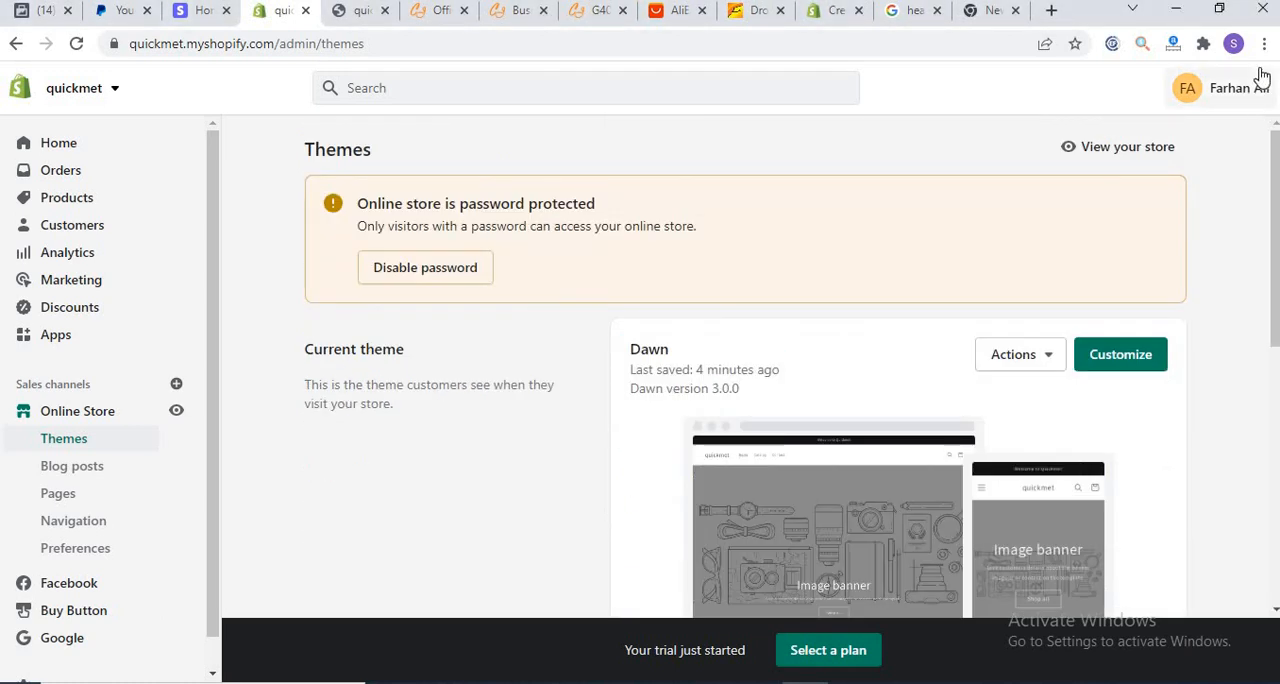